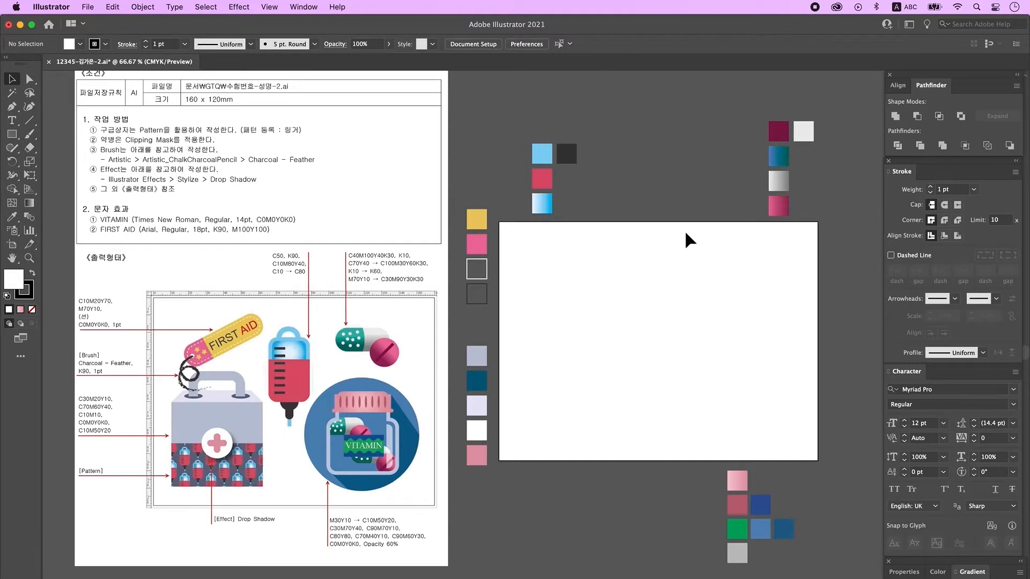
- Add the text "VITAMIN" in the empty area above the blank artboard
click(11, 120)
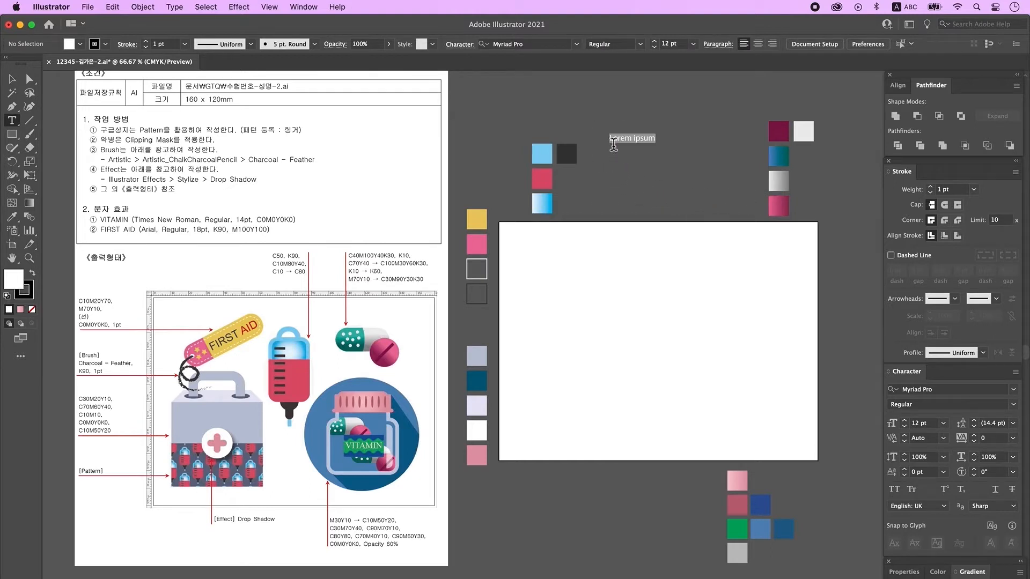
click(612, 139)
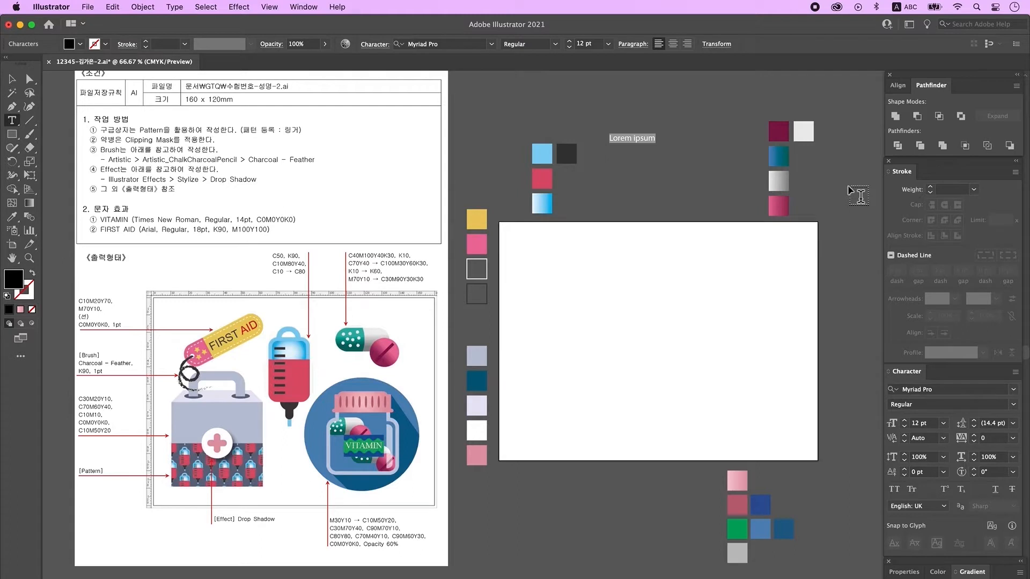
text(VITAMIN)
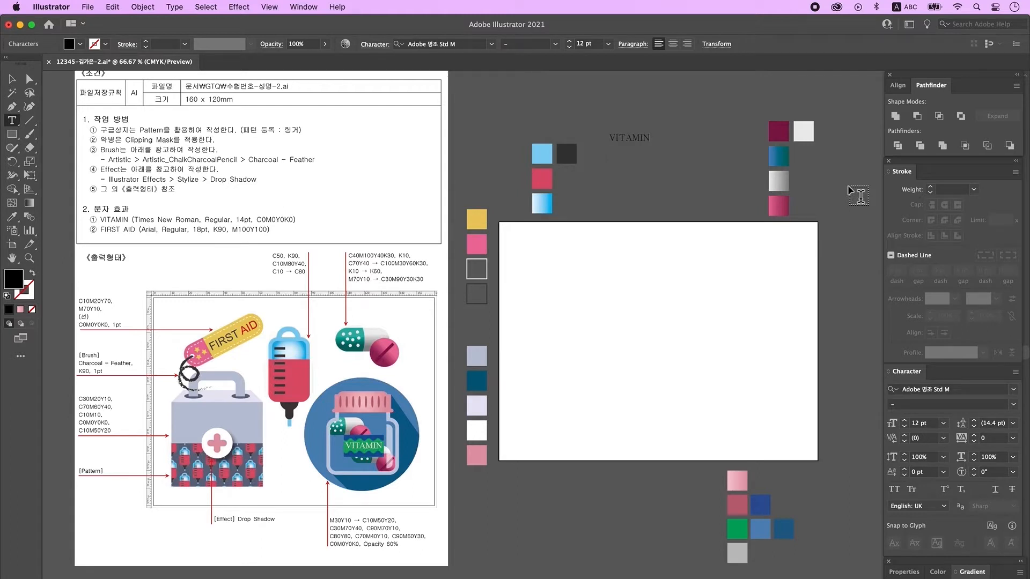
key(Escape)
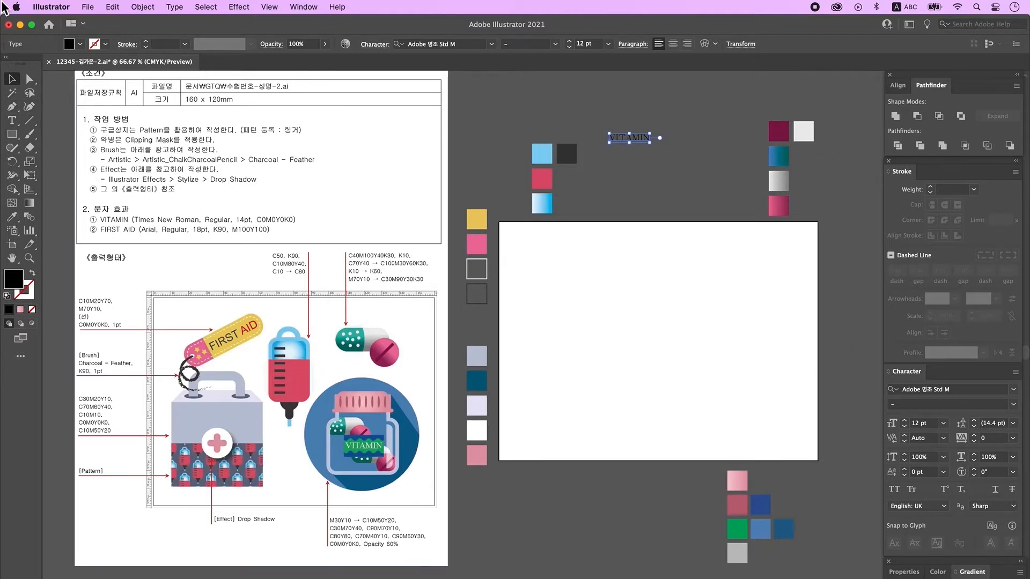
- Set the VITAMIN text to Times New Roman Regular at 14 pt
click(304, 6)
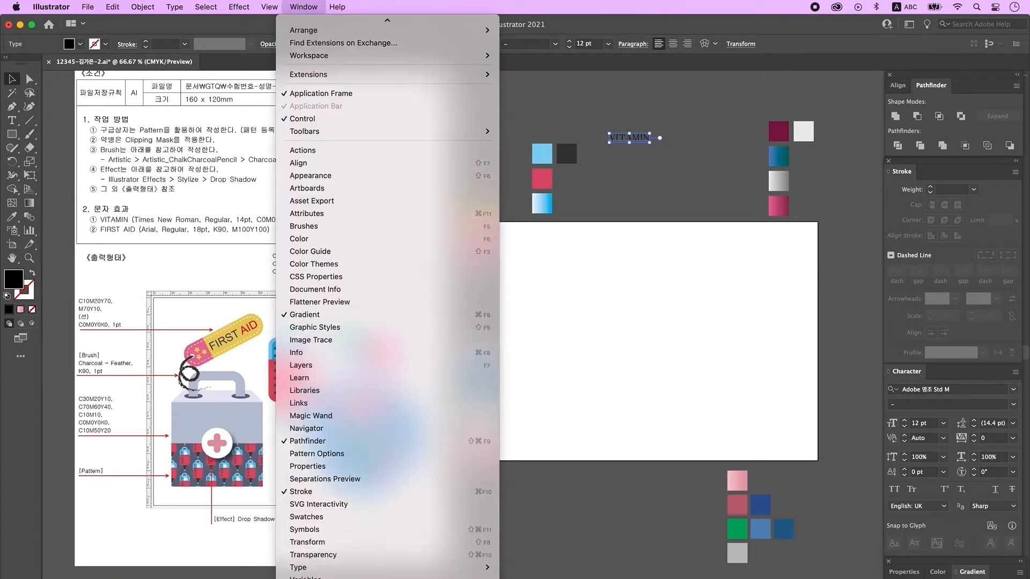
mouse_move(371, 526)
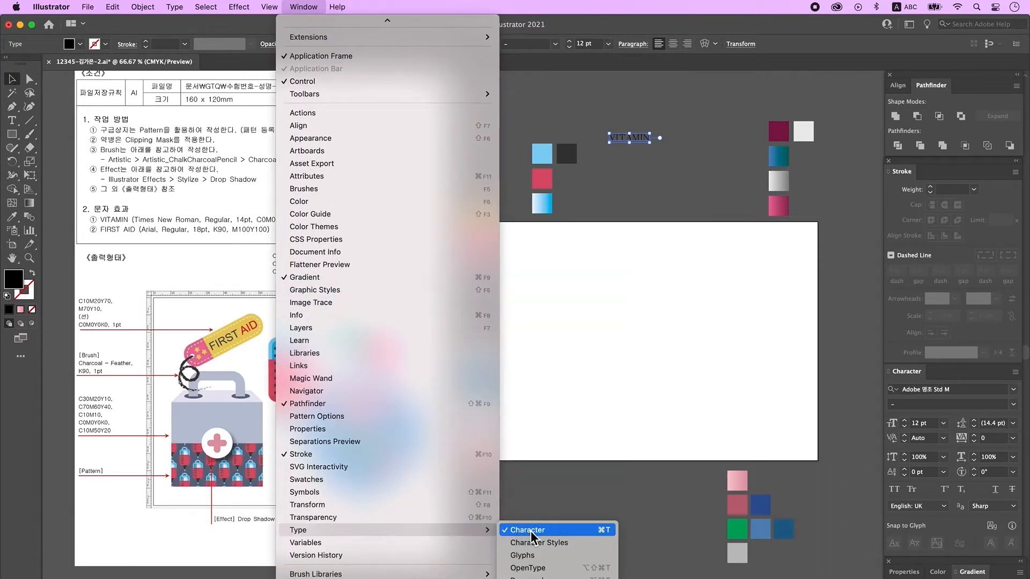
click(970, 392)
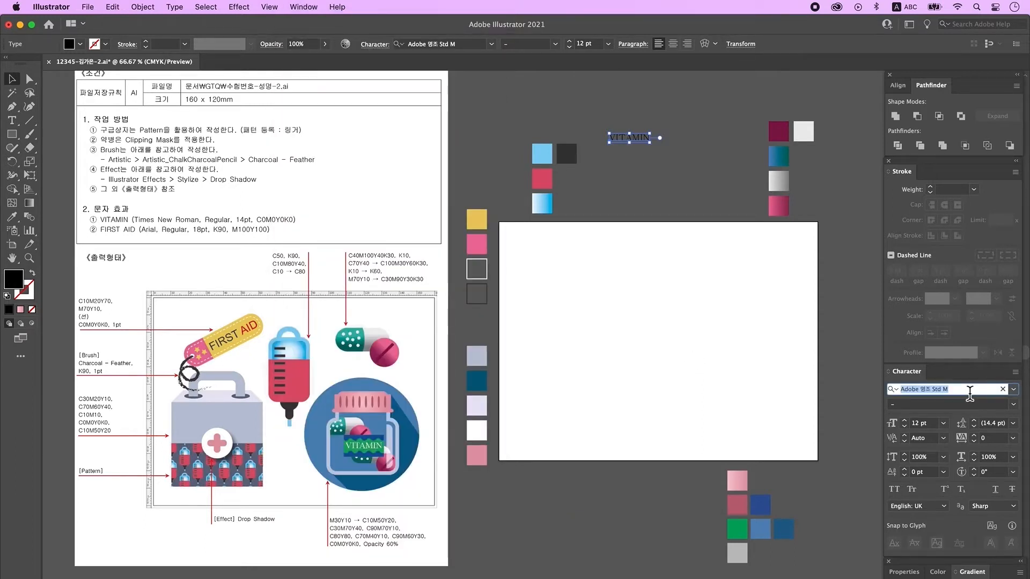
text(Times New Roman)
key(Return)
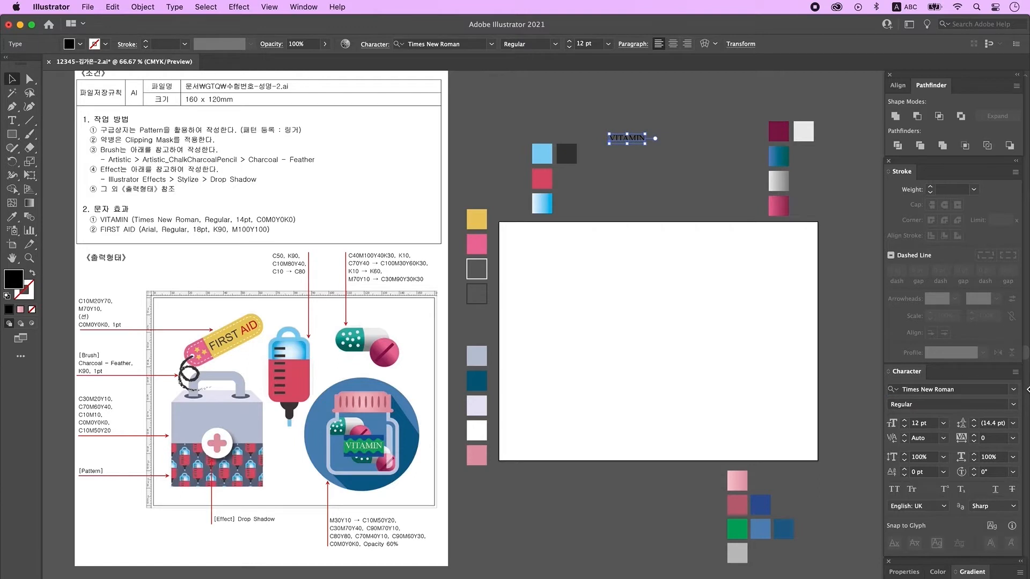
double_click(918, 424)
text(14)
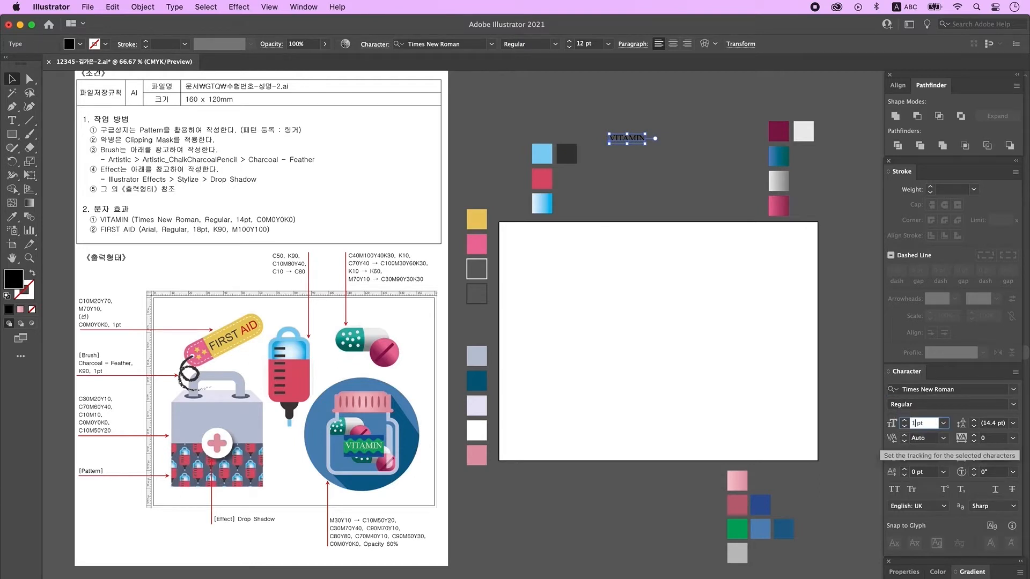
key(Return)
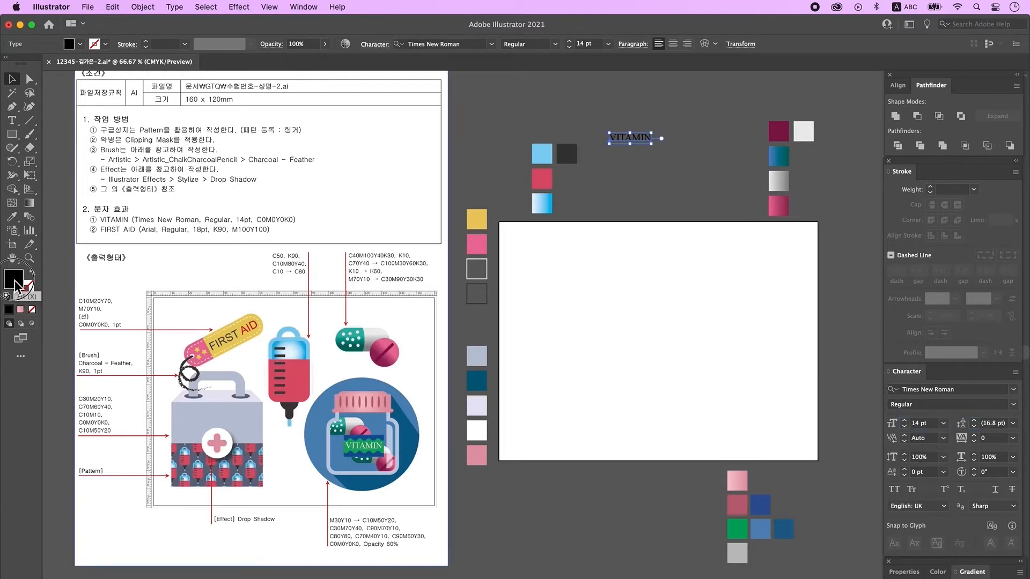
- Set the VITAMIN text's fill to white, C0 M0 Y0 K0
double_click(13, 279)
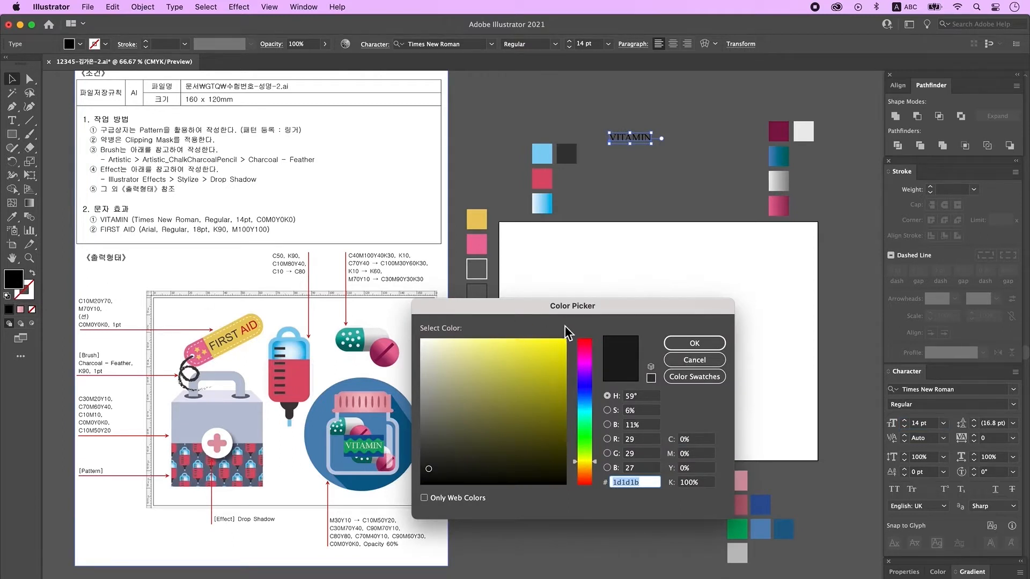
click(696, 483)
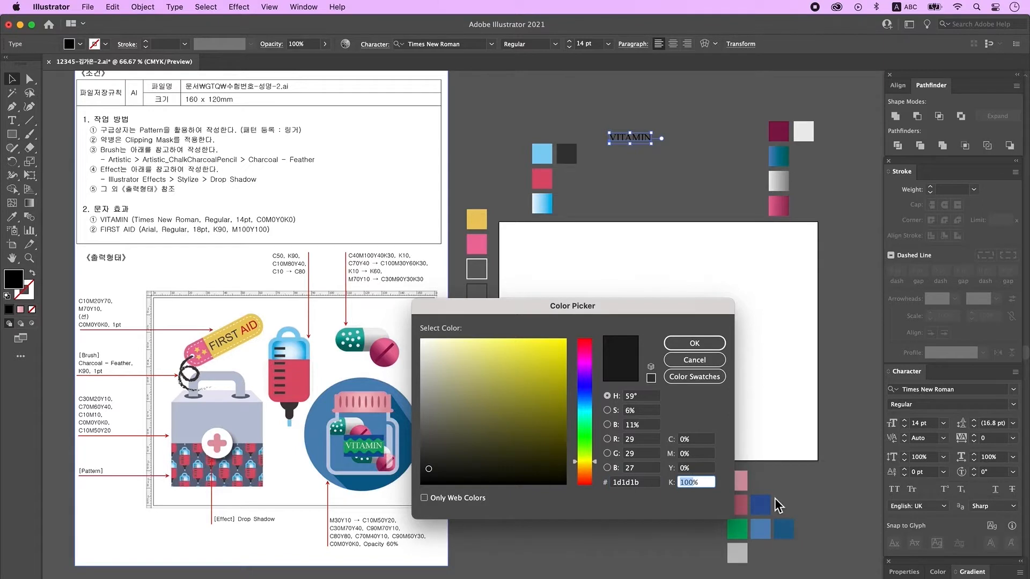
text(0)
key(Tab)
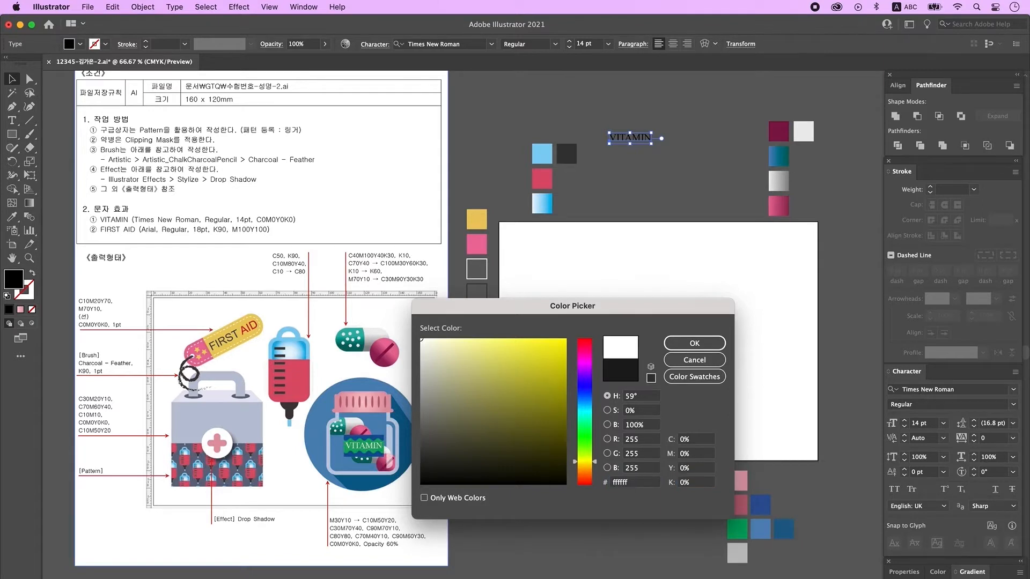
key(Return)
- Add a second text object reading "FIRST AID" just below the VITAMIN text
click(12, 121)
click(613, 173)
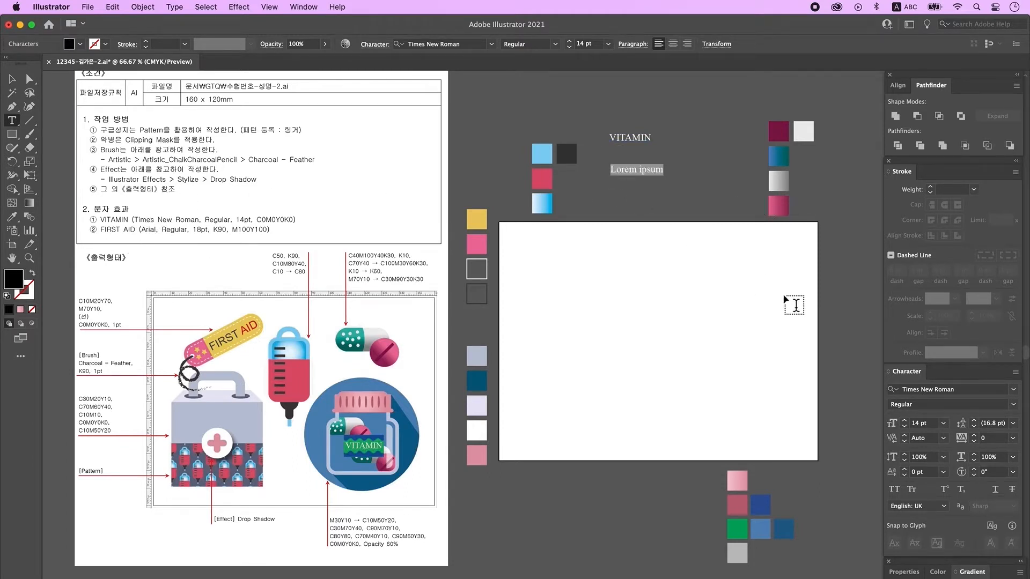
text(FIRST AID)
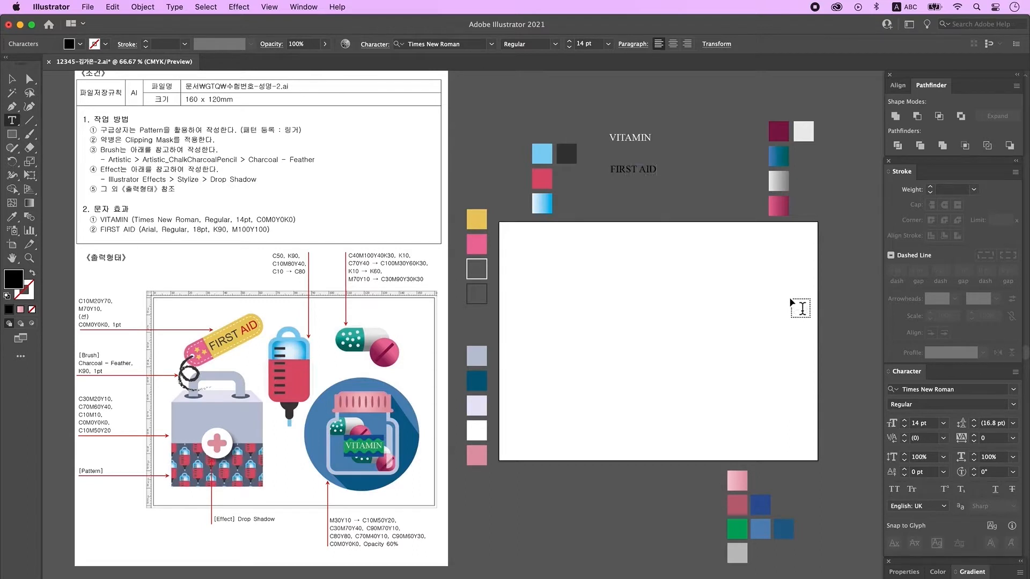
key(Escape)
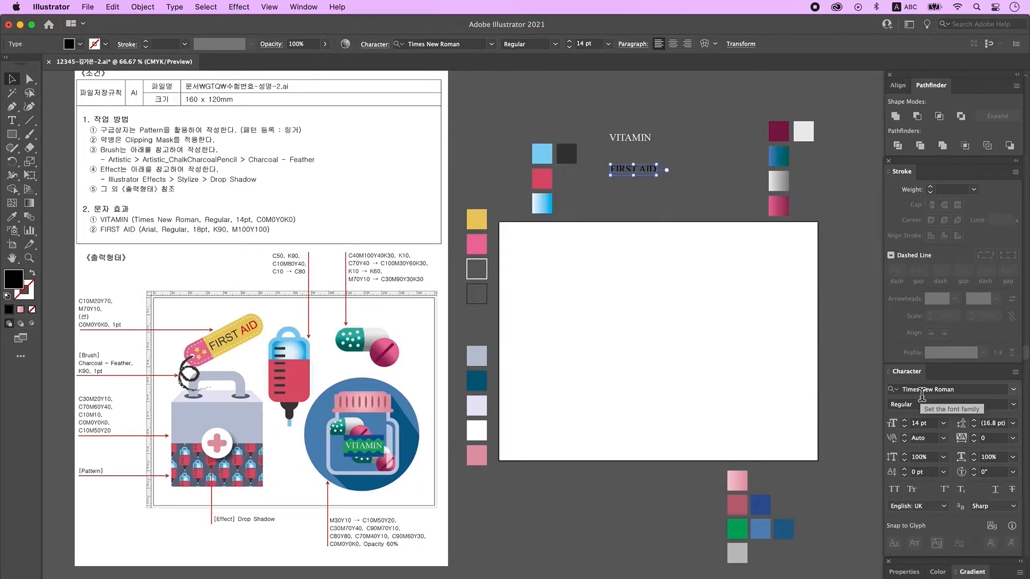
- Set the FIRST AID text to Arial Regular at 18 pt
click(922, 393)
text(Arial)
key(Return)
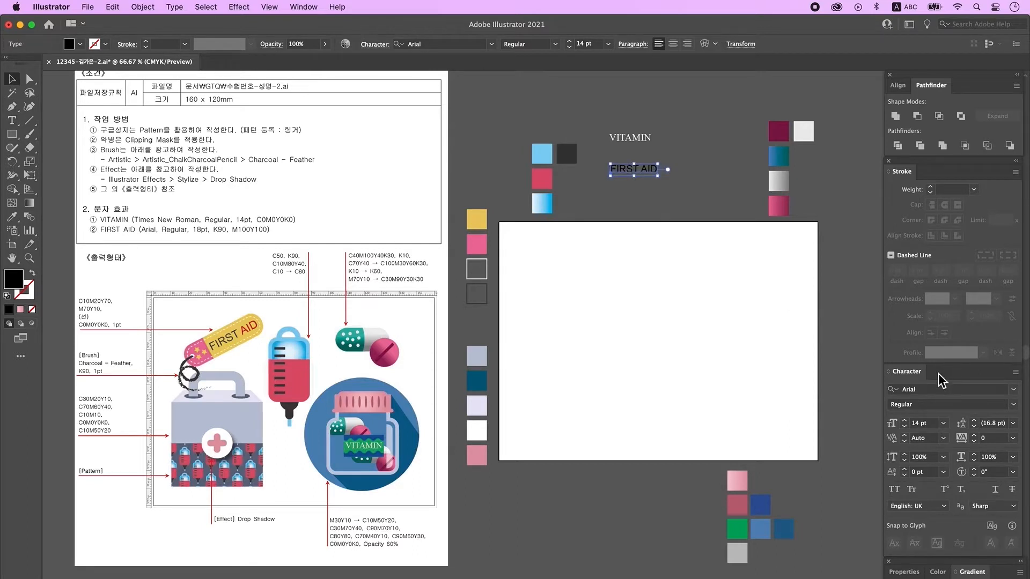
double_click(919, 426)
text(18)
key(Return)
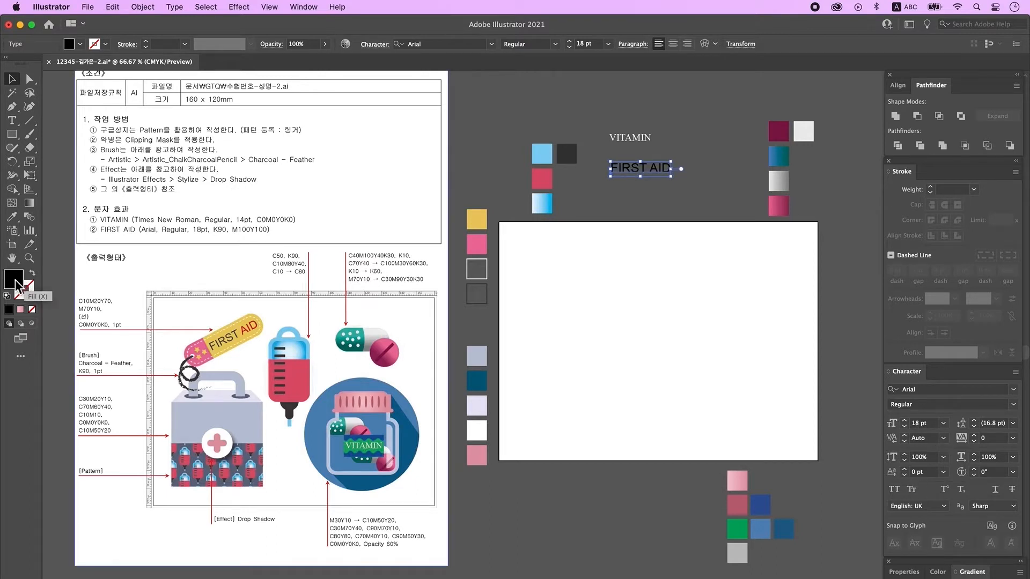
- Set the FIRST AID text's fill to dark grey, K 90%
double_click(15, 278)
drag(534, 307, 568, 222)
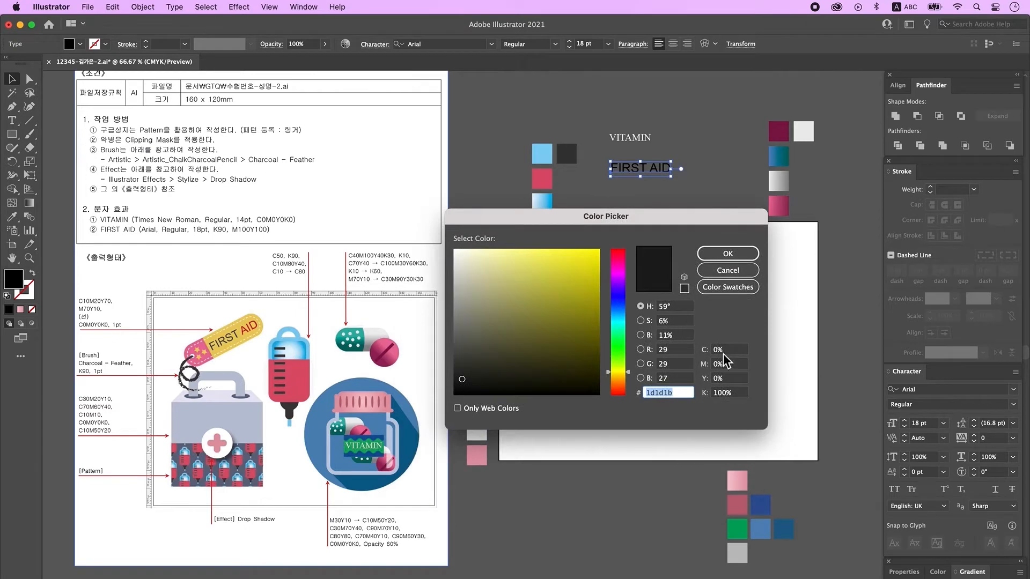
drag(739, 396, 701, 394)
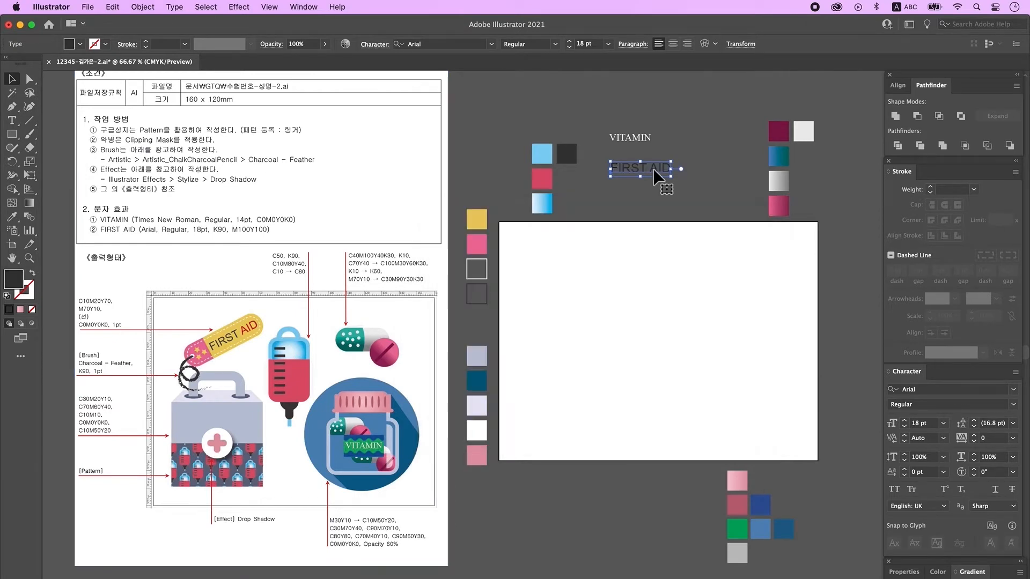
- Recolour only the word AID in the FIRST AID text to red, M100 Y100 K0
double_click(653, 169)
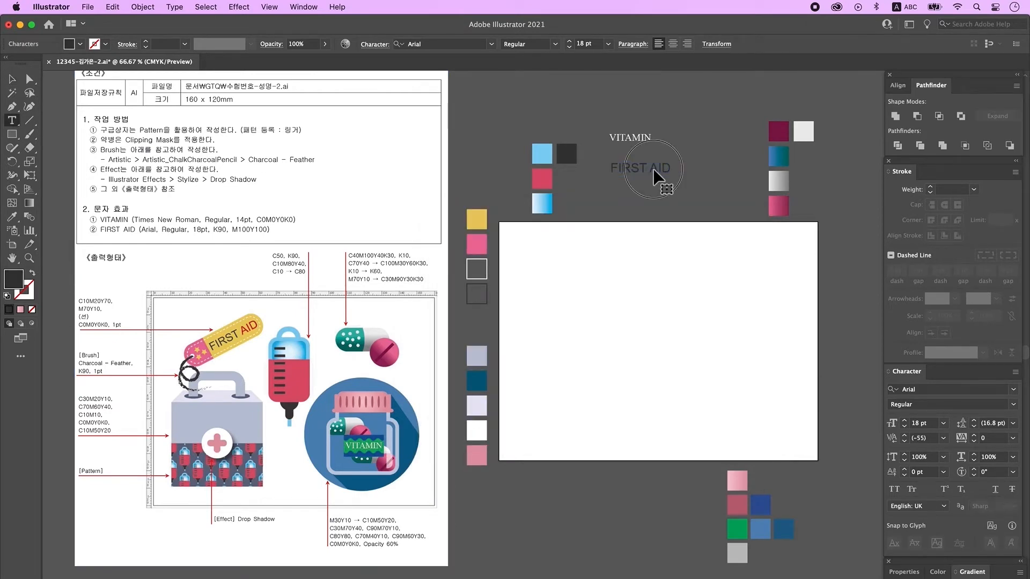
double_click(653, 172)
double_click(15, 286)
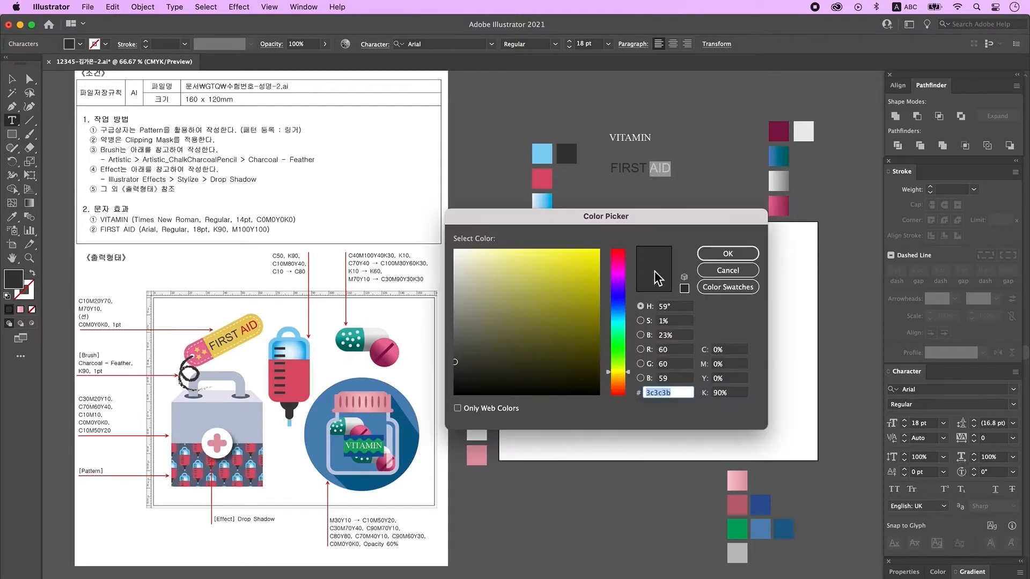
click(707, 363)
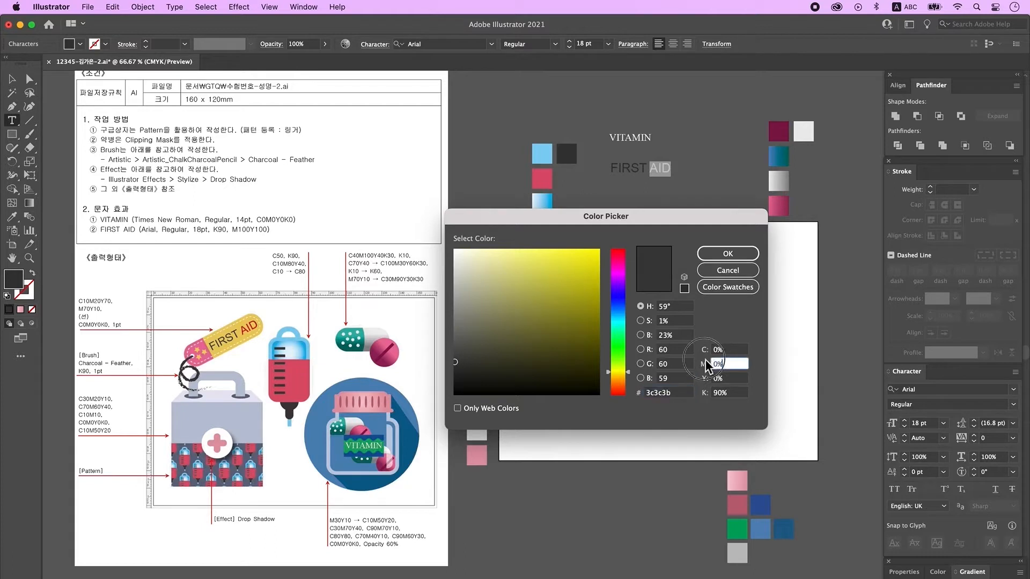
text(100)
key(Tab)
text(100)
key(Tab)
text(0)
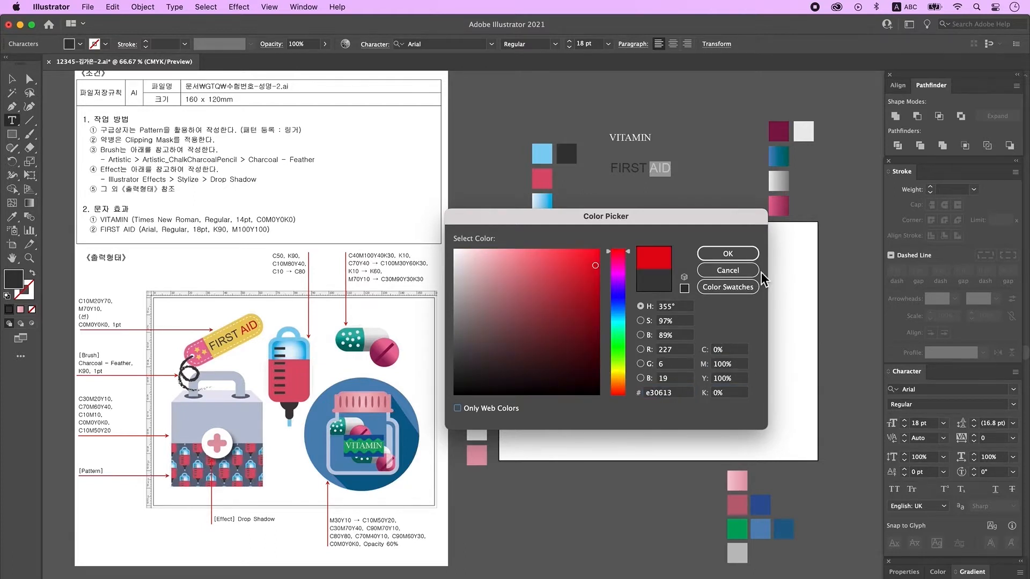
click(727, 254)
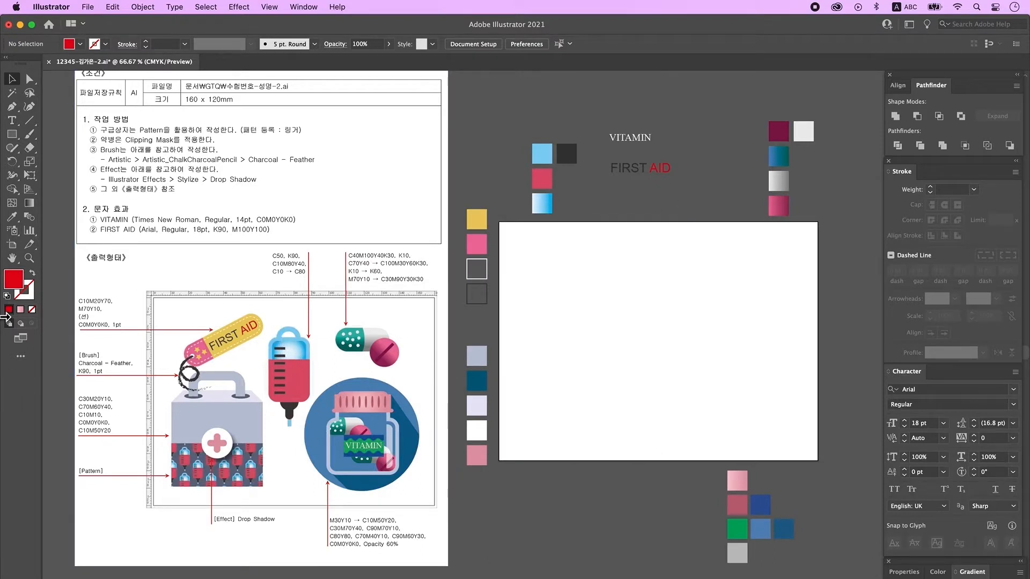
- Draw a rounded rectangle about 30 by 46 mm with about 6.35 mm corner radius in the upper middle of the artboard
alt+click(16, 134)
drag(604, 254, 667, 355)
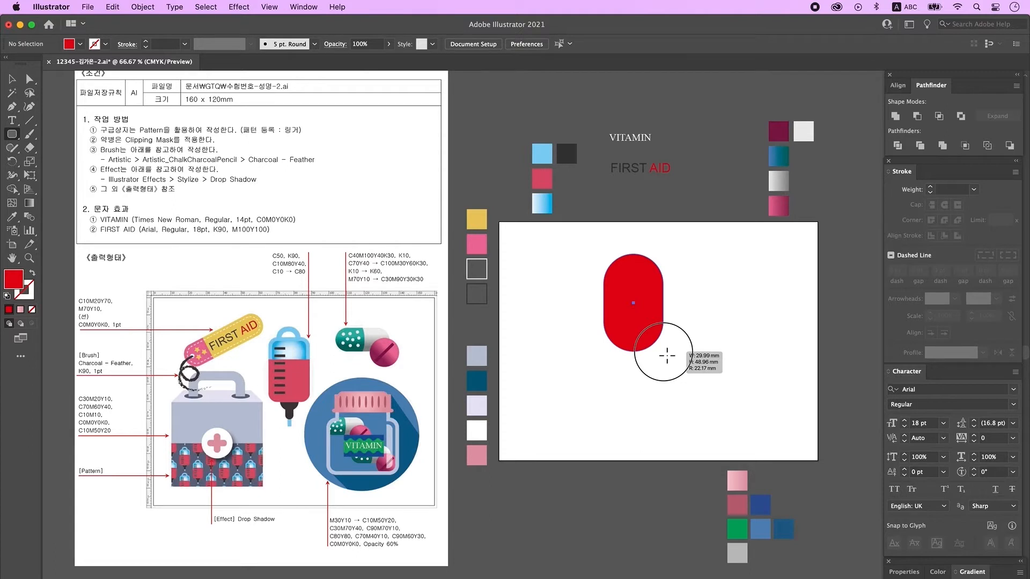
drag(667, 356, 667, 352)
key(Down)
key(Down)
key(Down)
key(Down)
key(Down)
key(Down)
key(Down)
key(Down)
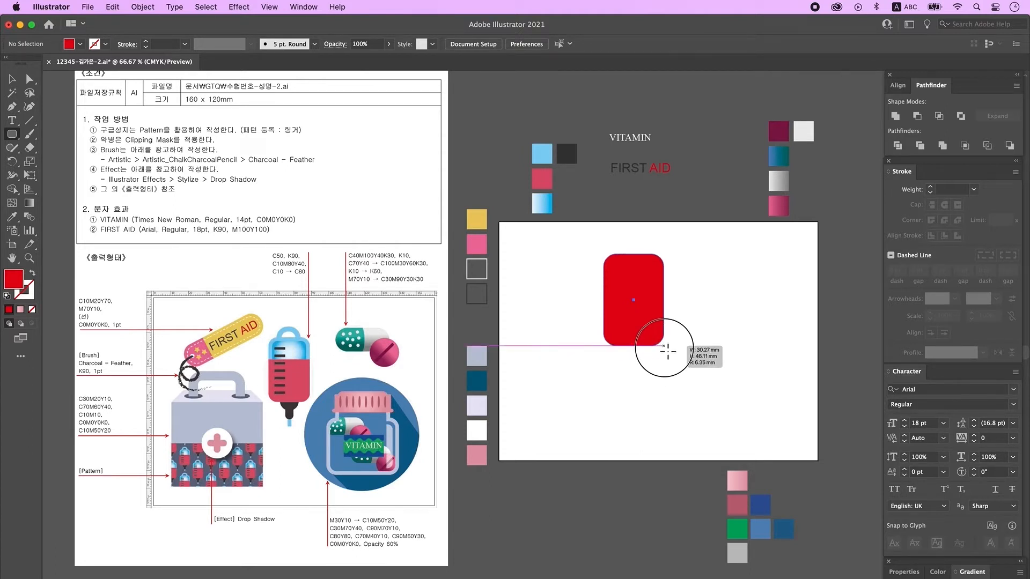
drag(667, 352, 668, 352)
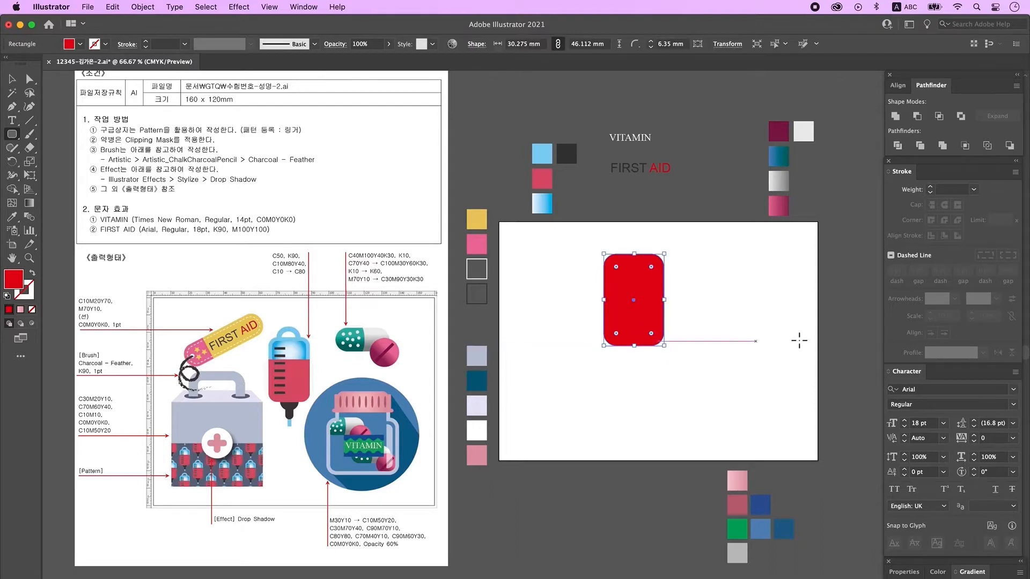
- Duplicate the red rounded rectangle beside the original and turn the original into a red outline with no fill
key(v)
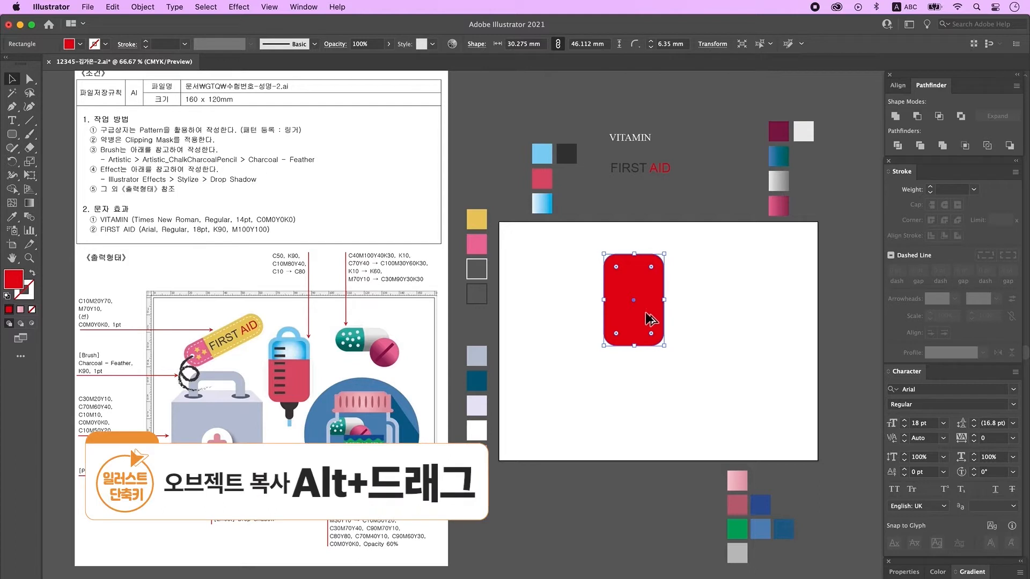
drag(655, 321, 743, 323)
click(652, 303)
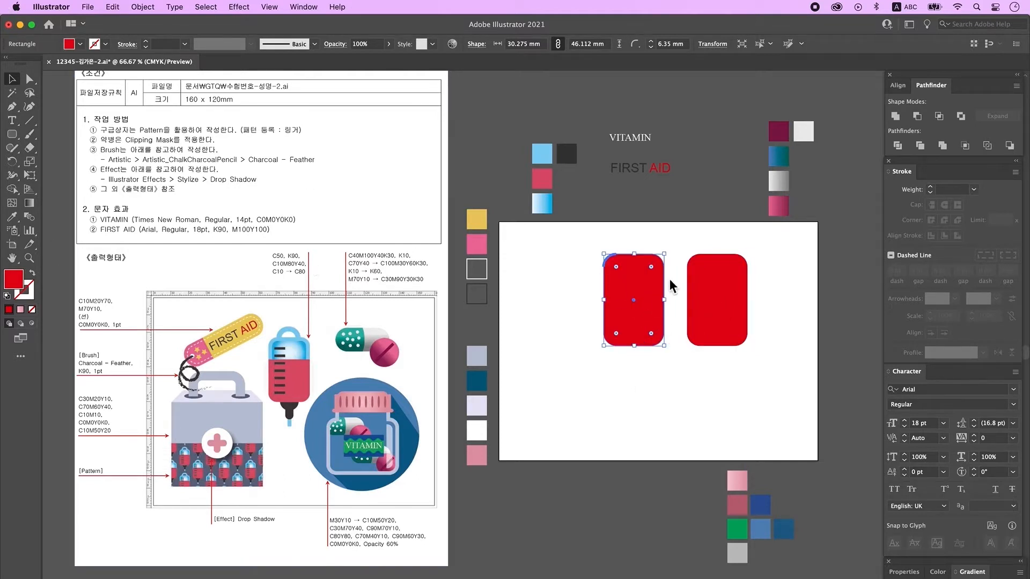
click(32, 273)
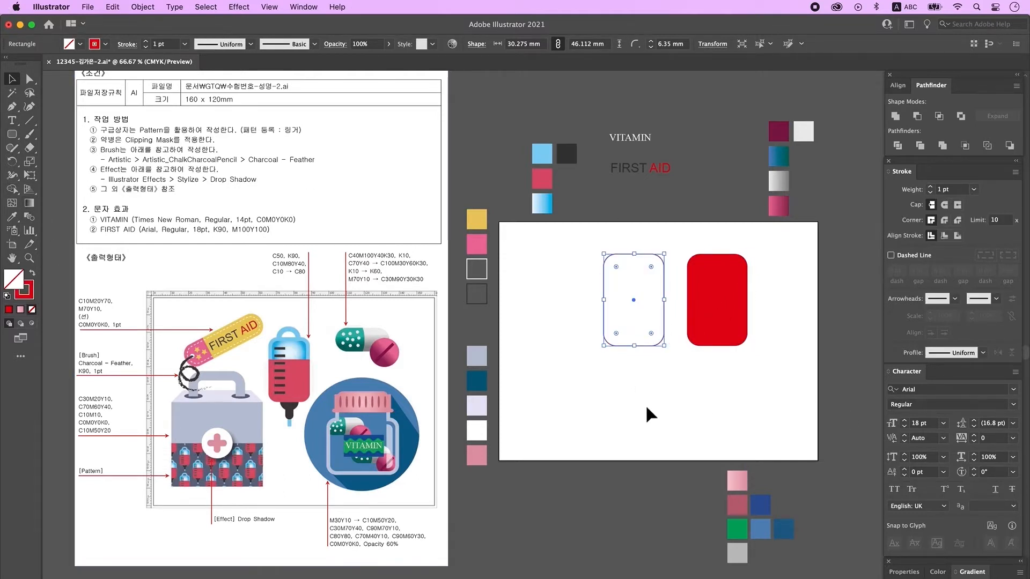
click(663, 362)
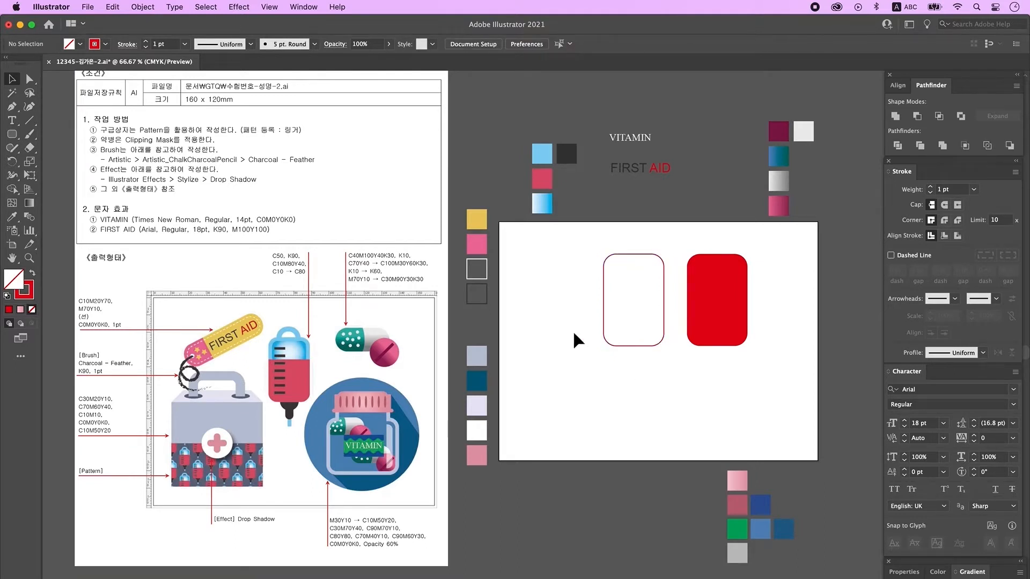
- Create a concentric copy of the red-outlined rounded rectangle scaled uniformly to 80%, with its corners scaled too
drag(641, 361, 656, 302)
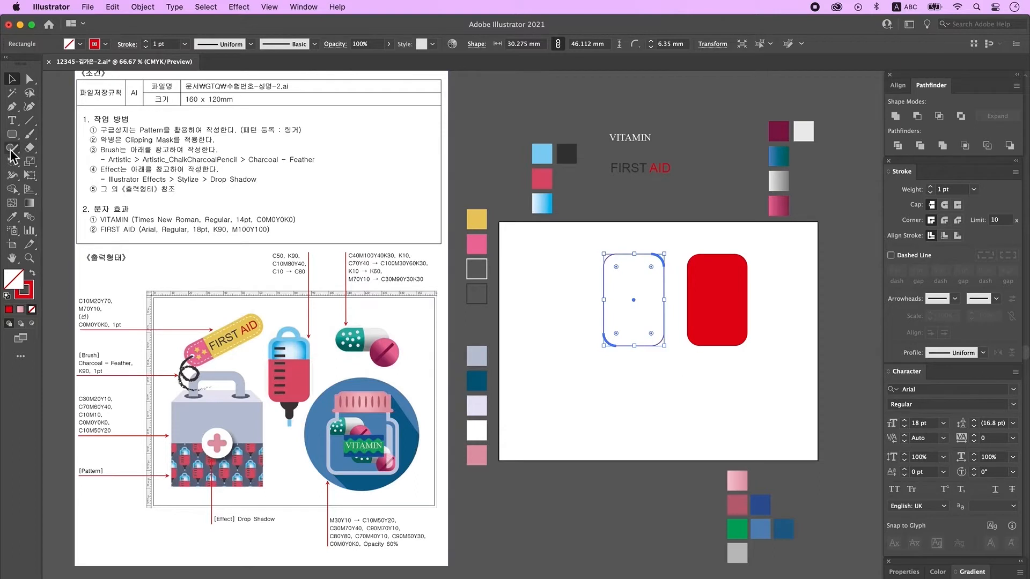
double_click(30, 163)
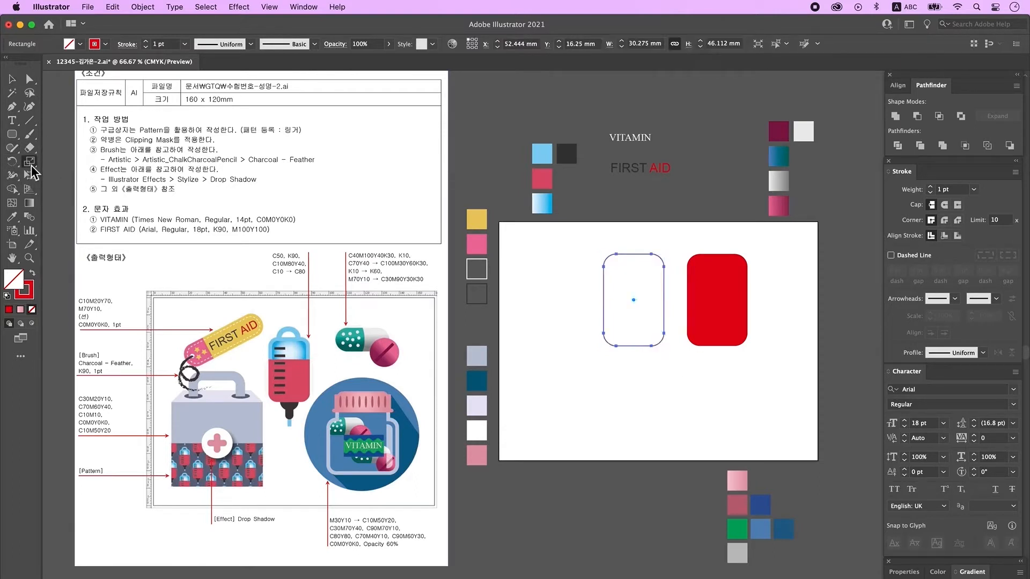
key(BackSpace)
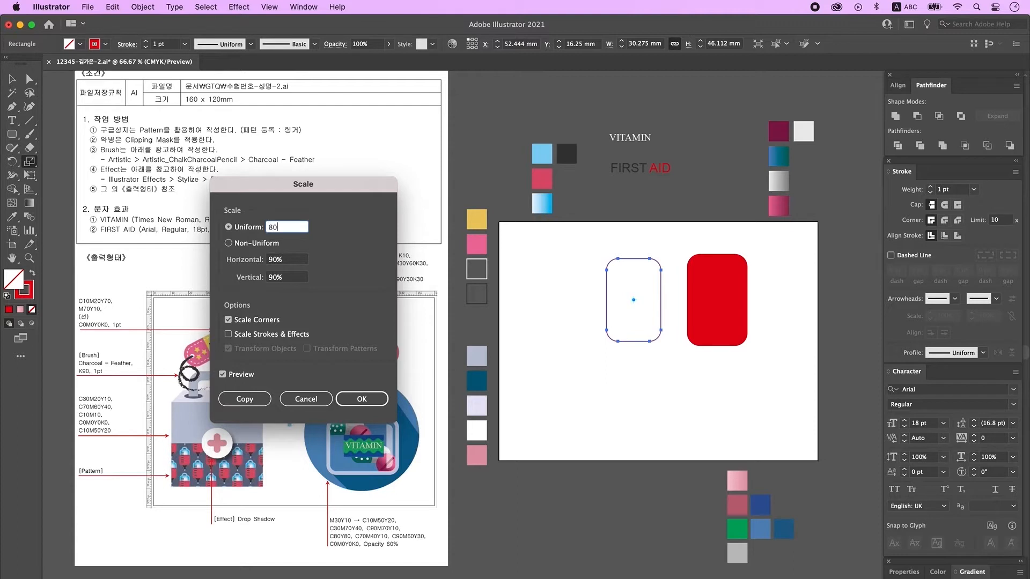
key(Tab)
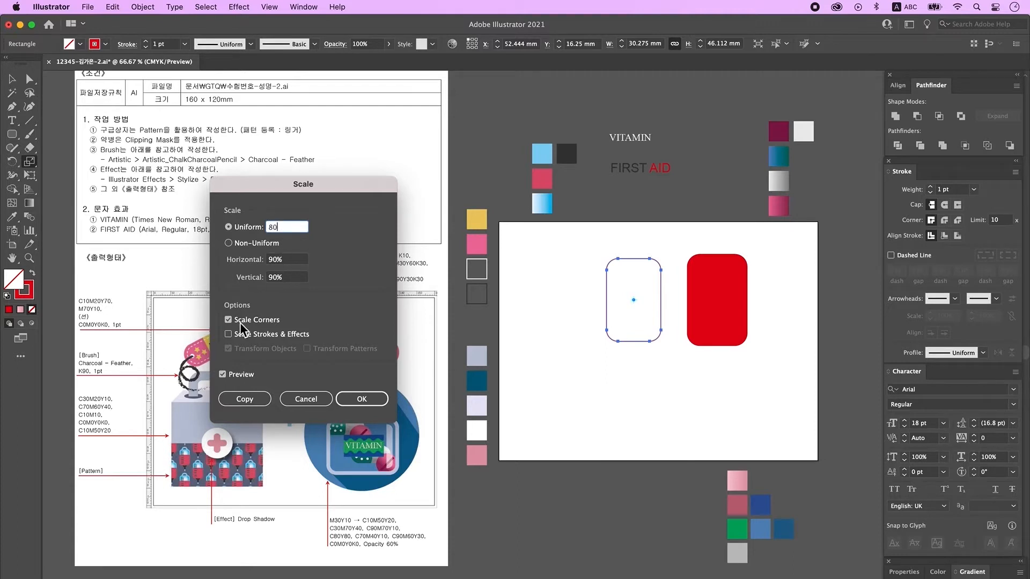
click(245, 399)
- Fill the outer rounded rectangle with the light-blue C50 swatch and the inner copy with the white-to-blue gradient
click(645, 255)
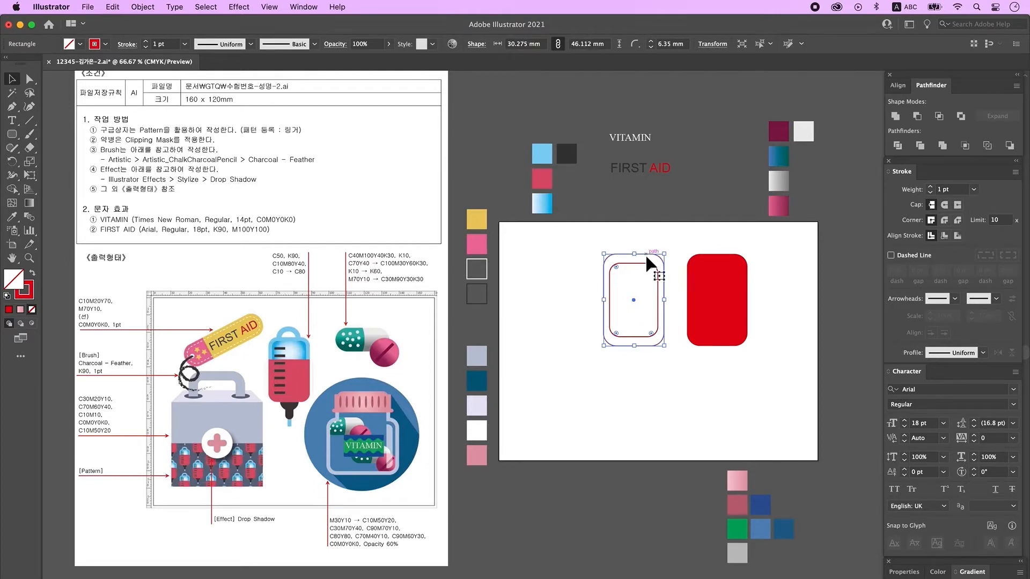
key(i)
click(547, 157)
super+click(639, 262)
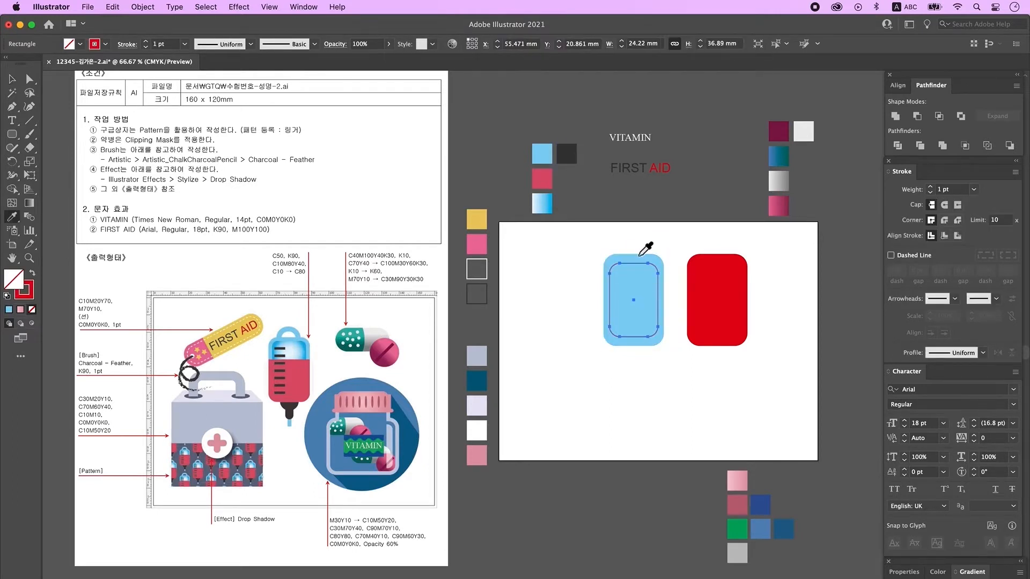
key(period)
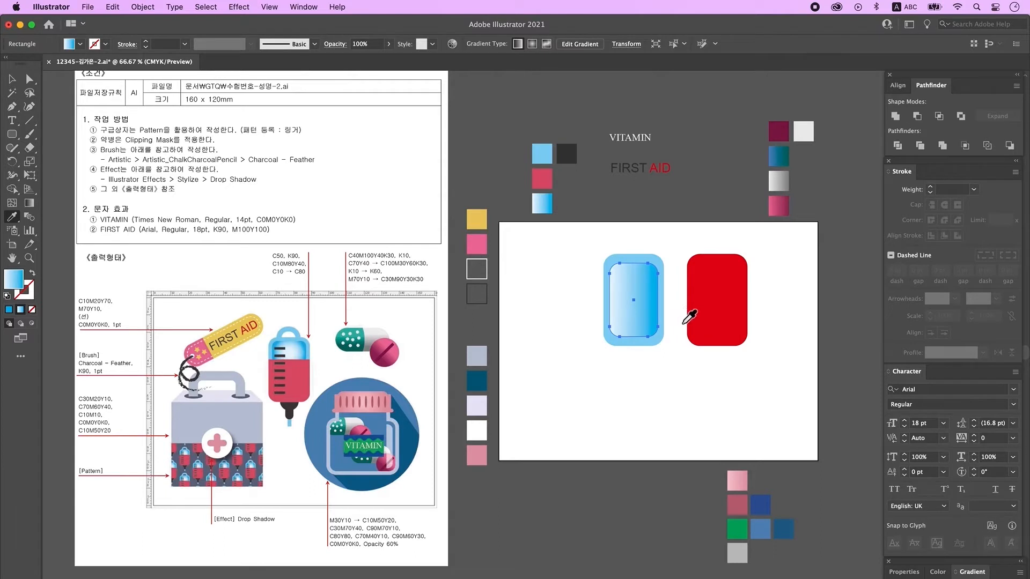
- Change the inner rectangle's gradient to radial and adjust its colour transition on the shape
click(308, 9)
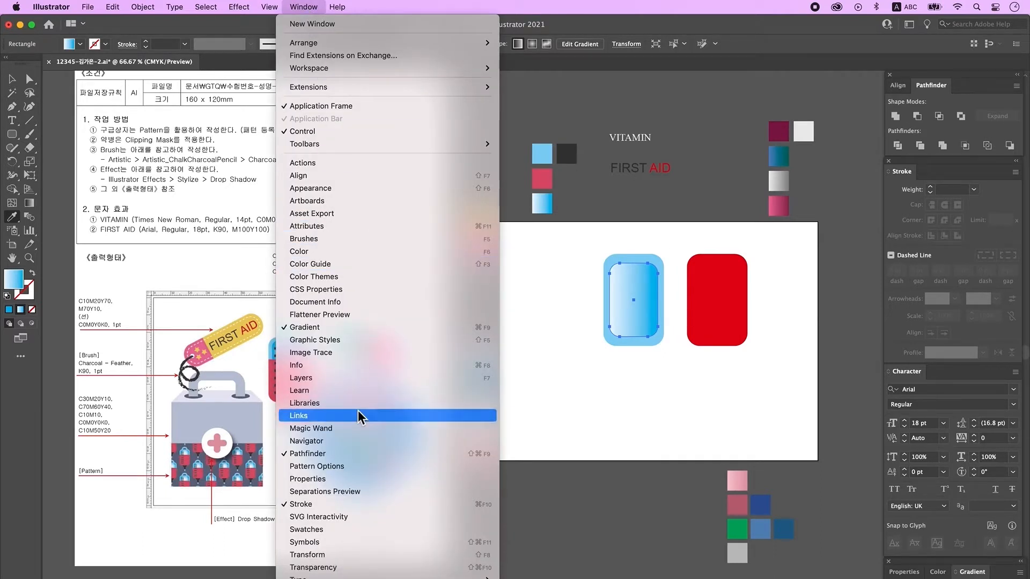
click(352, 329)
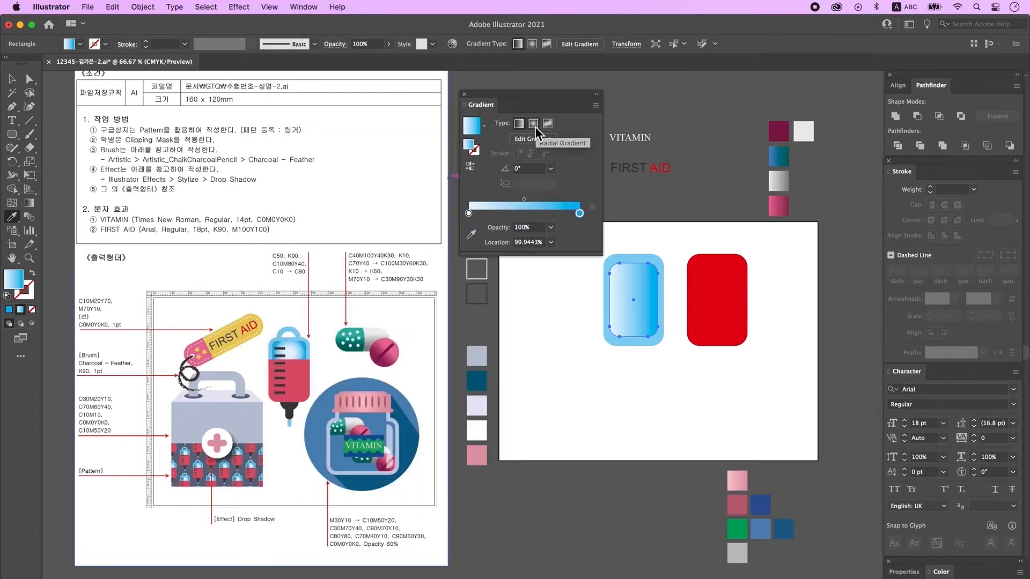
click(533, 125)
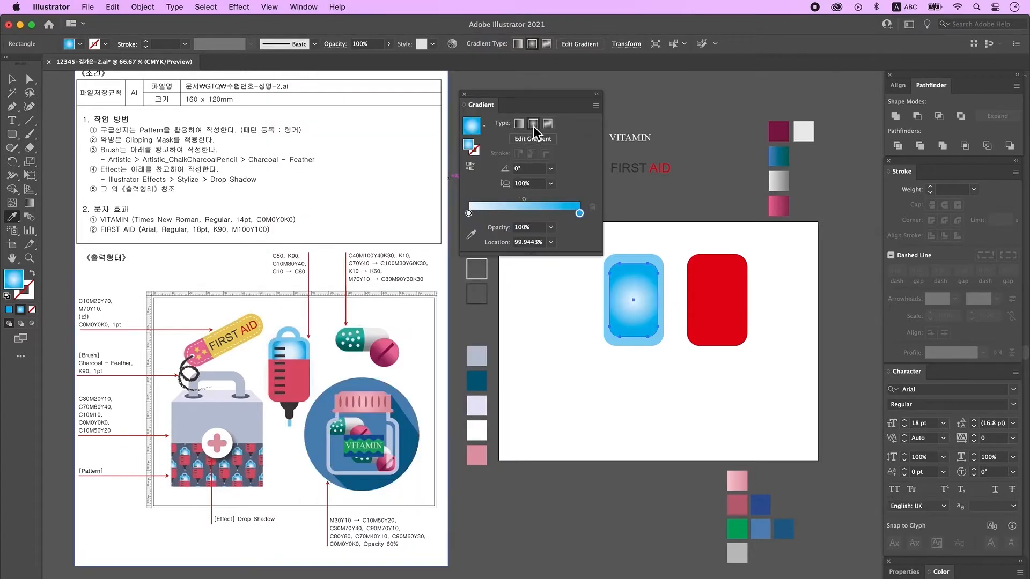
click(32, 204)
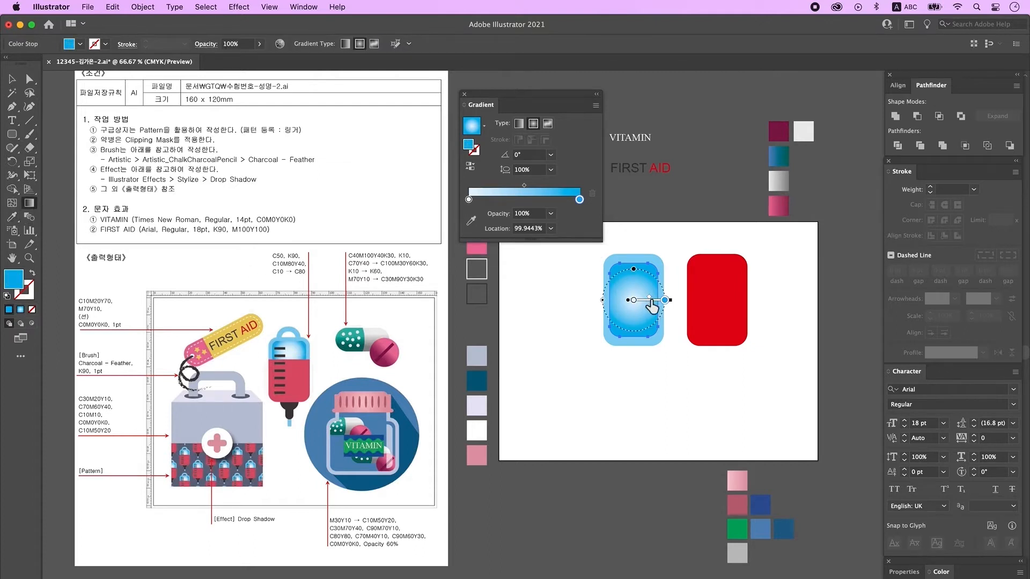
drag(651, 300, 658, 302)
- Nudge the gradient-filled inner rectangle slightly upward within the light-blue frame
key(v)
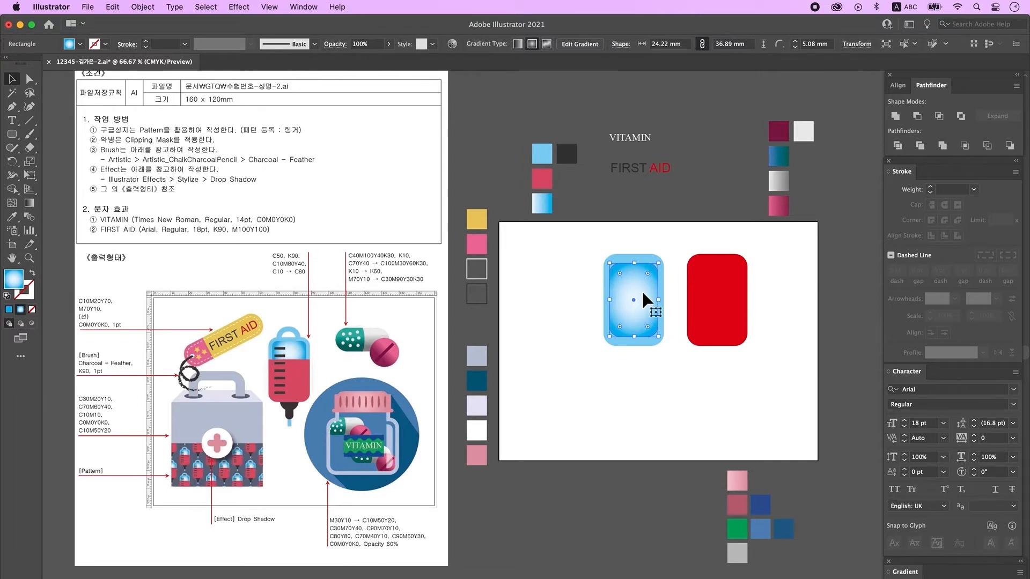
key(Up)
key(Up)
key(Up)
key(Up)
key(Up)
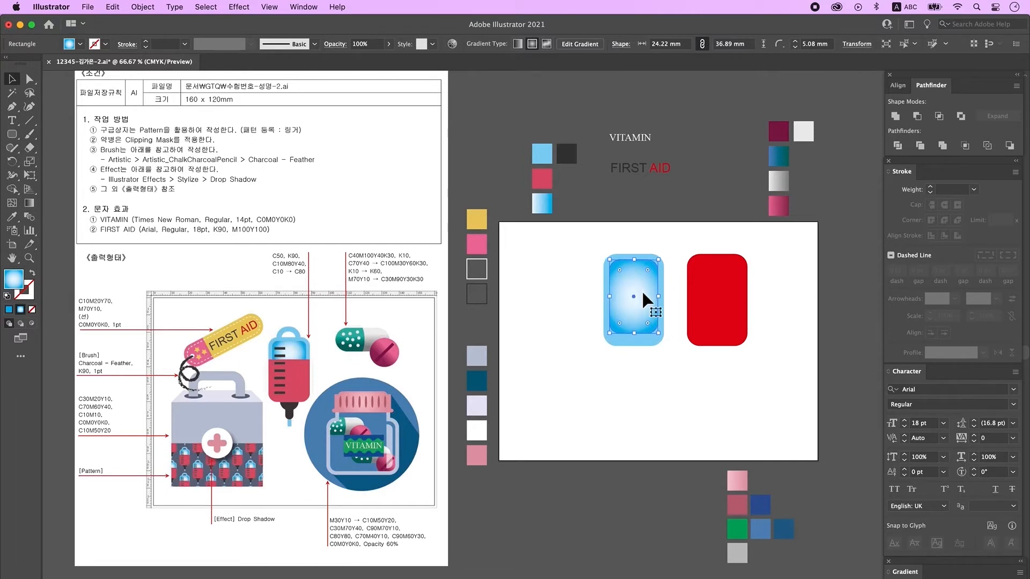
key(Down)
click(729, 384)
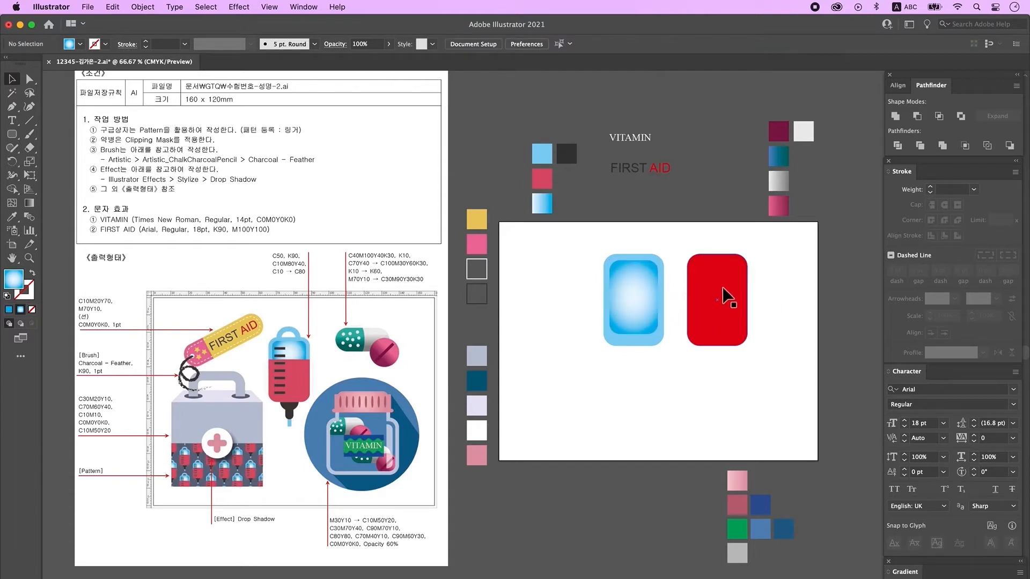
- Draw a horizontal line about 49 mm long across the upper third of the red rounded rectangle and divide the shape along it
key(backslash)
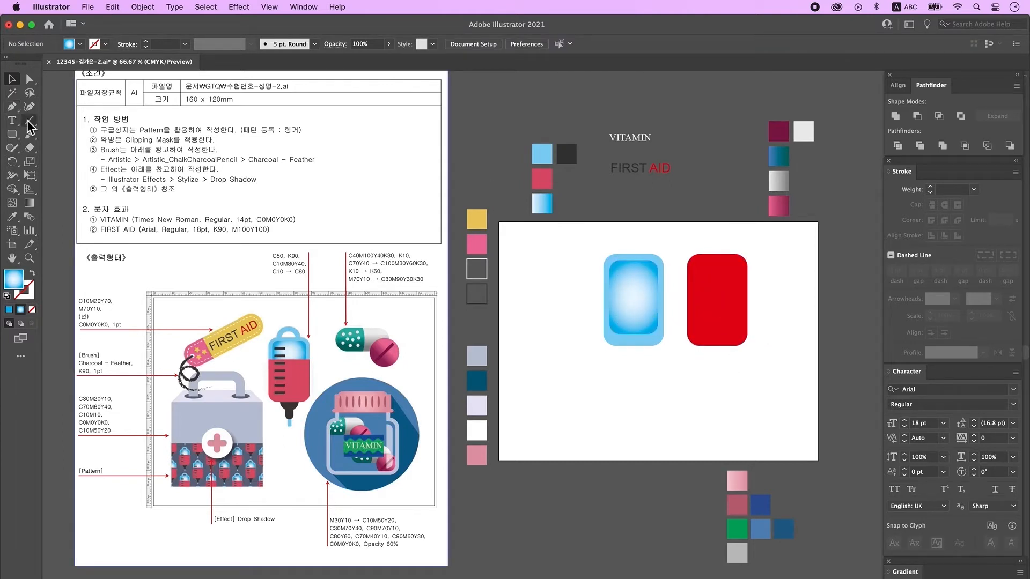
drag(676, 284, 775, 293)
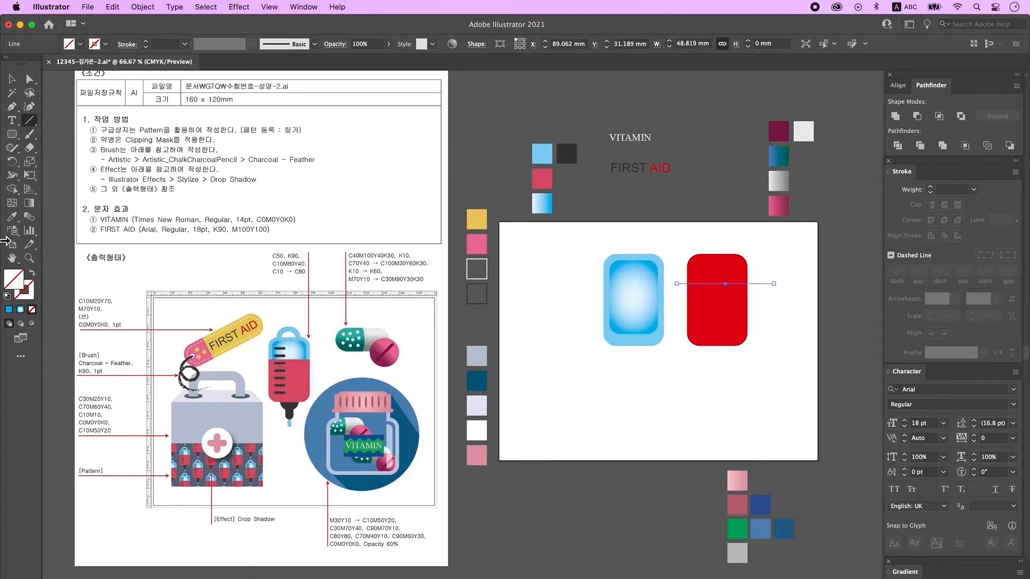
key(v)
shift+click(712, 338)
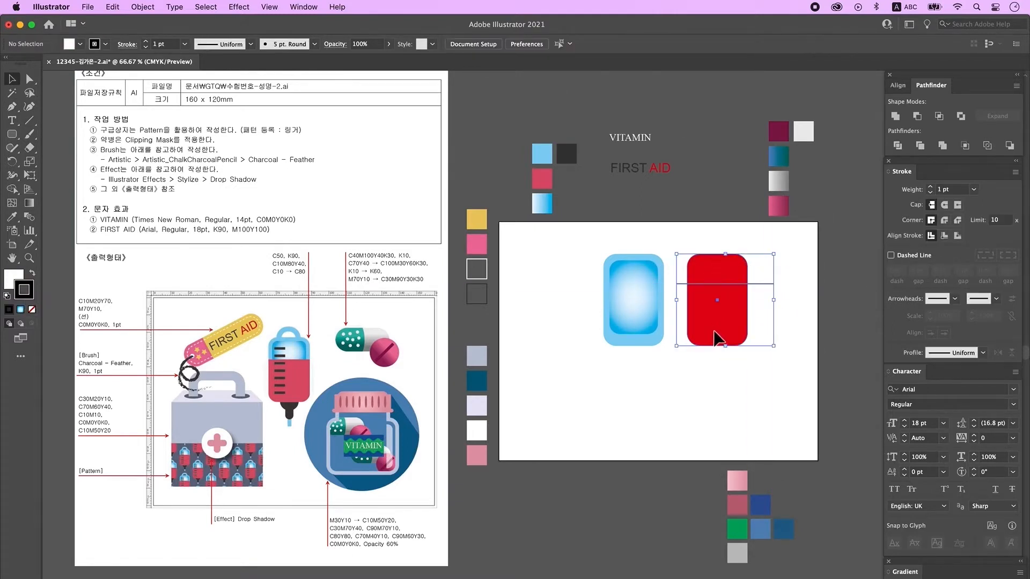
click(899, 147)
- Ungroup the divided red shape and delete its upper piece
right_click(710, 290)
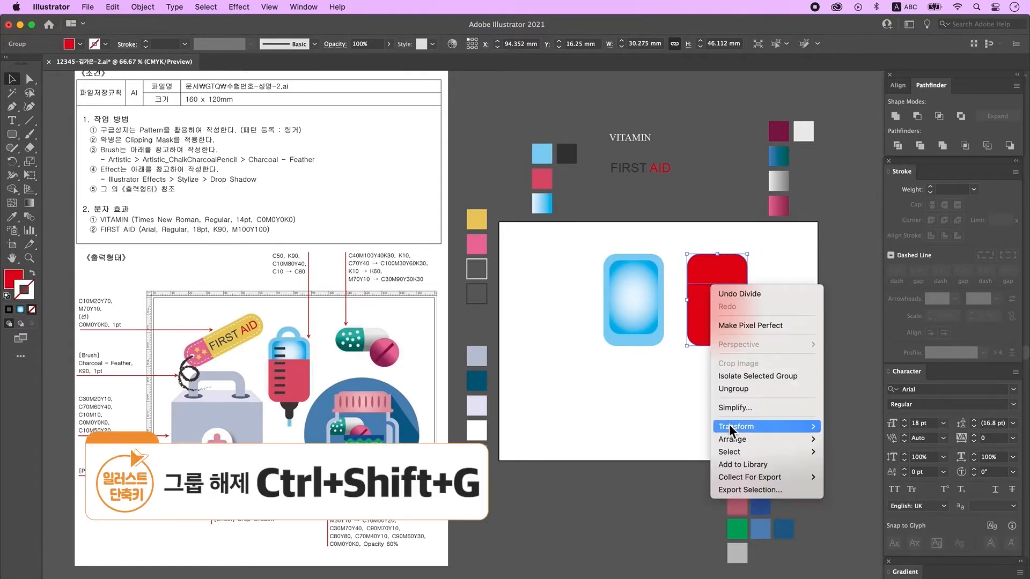
click(742, 391)
click(803, 343)
drag(717, 269, 724, 247)
key(Delete)
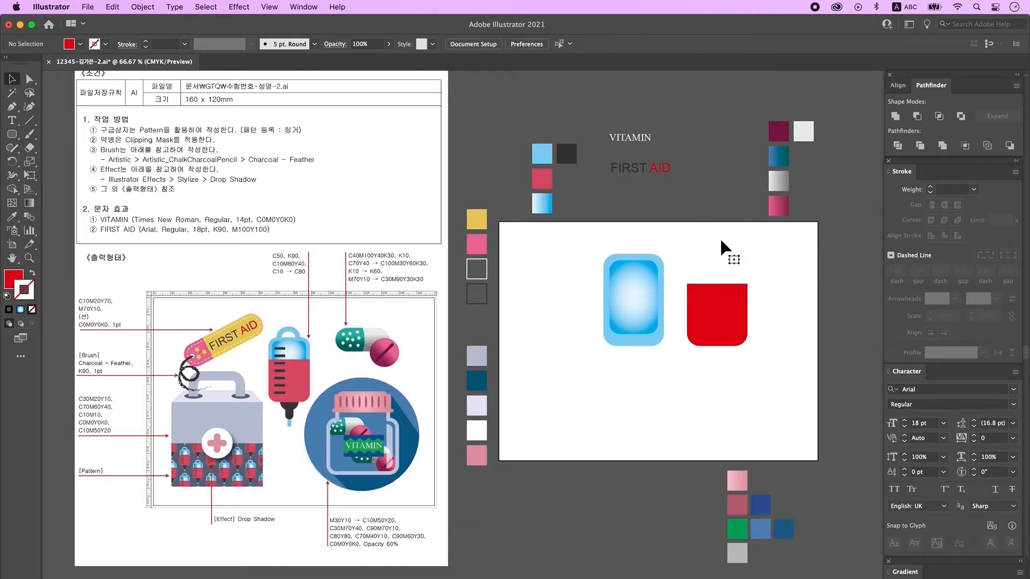
- Align the red piece over the lower part of the light-blue body and recolour it with the pinkish-red C10M80Y40 swatch
drag(719, 330, 642, 333)
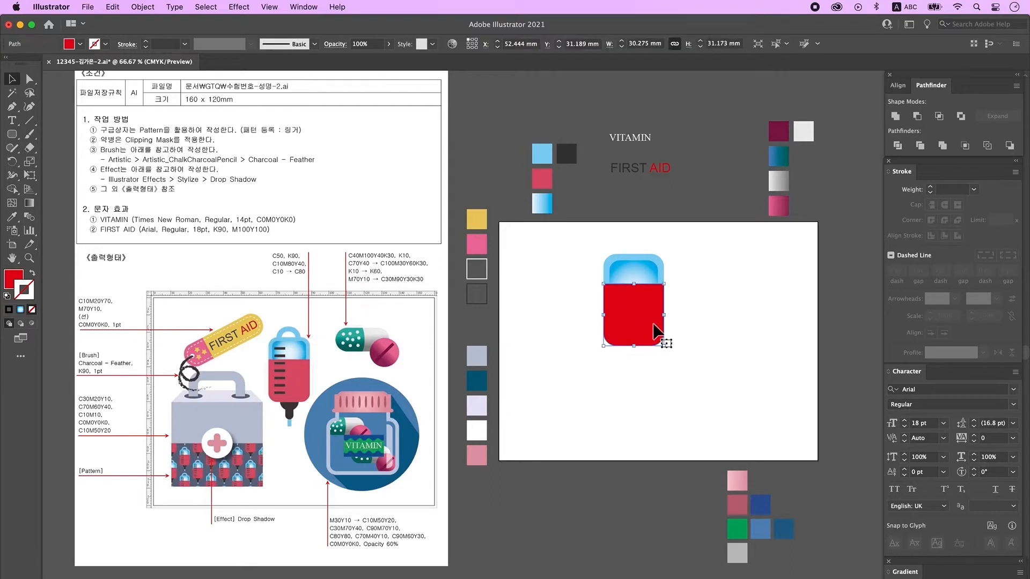
click(736, 335)
click(664, 315)
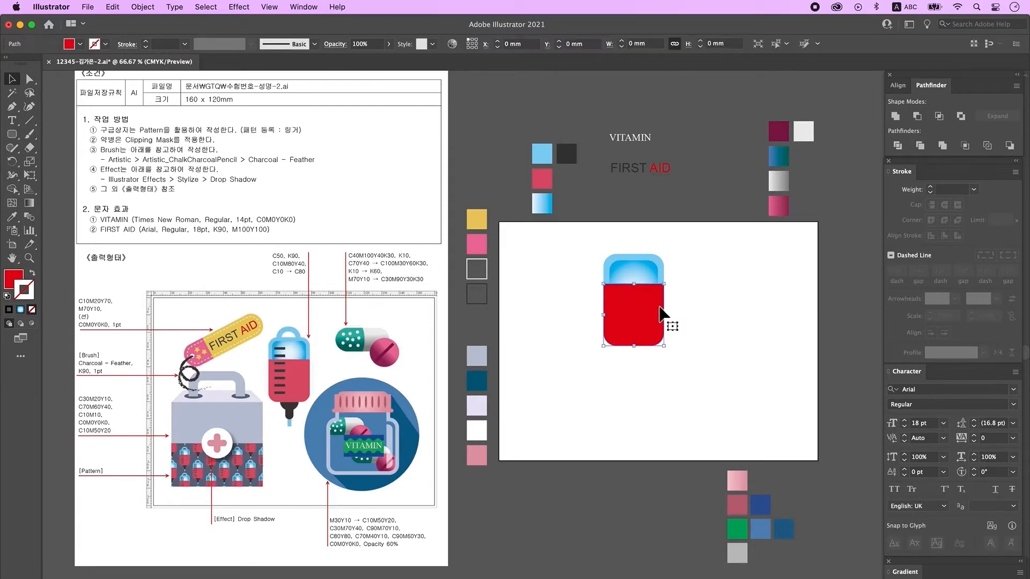
key(i)
click(543, 180)
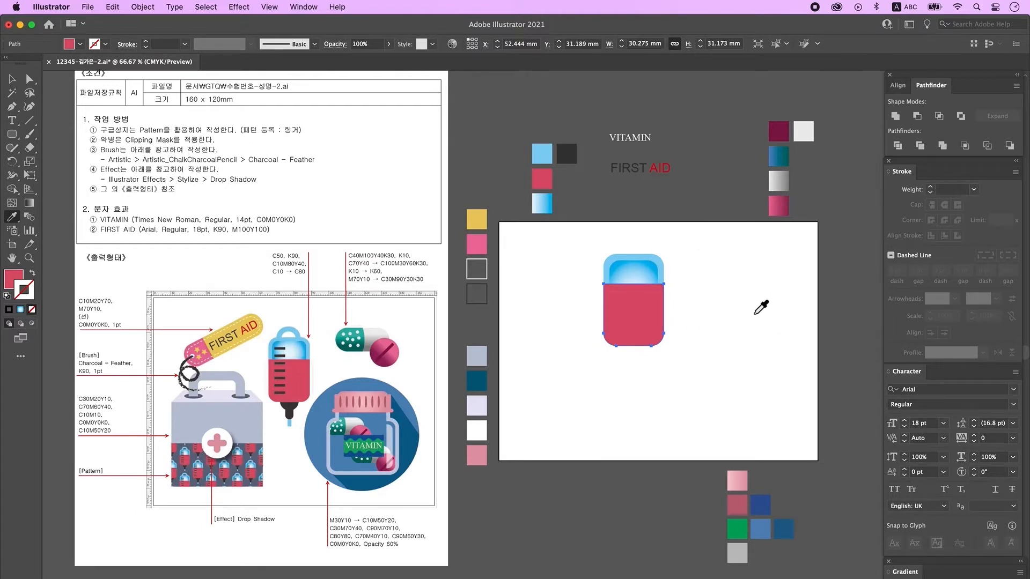
key(super+shift+a)
- Draw a rounded rectangle about 12.7 by 15.3 mm overlapping the body's lower edge and fill it with the K90 swatch
key(m)
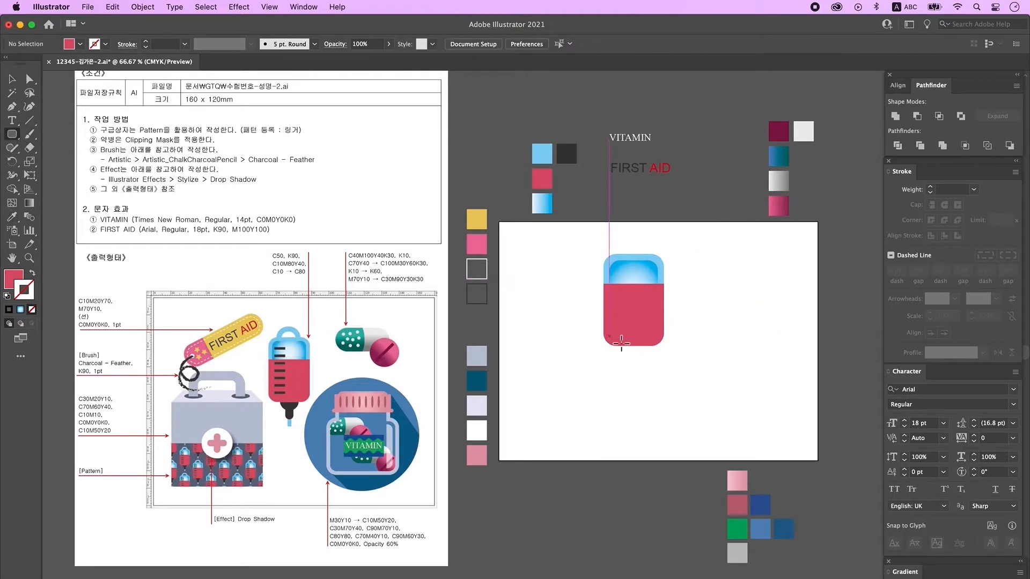
drag(630, 335, 649, 363)
key(i)
click(576, 160)
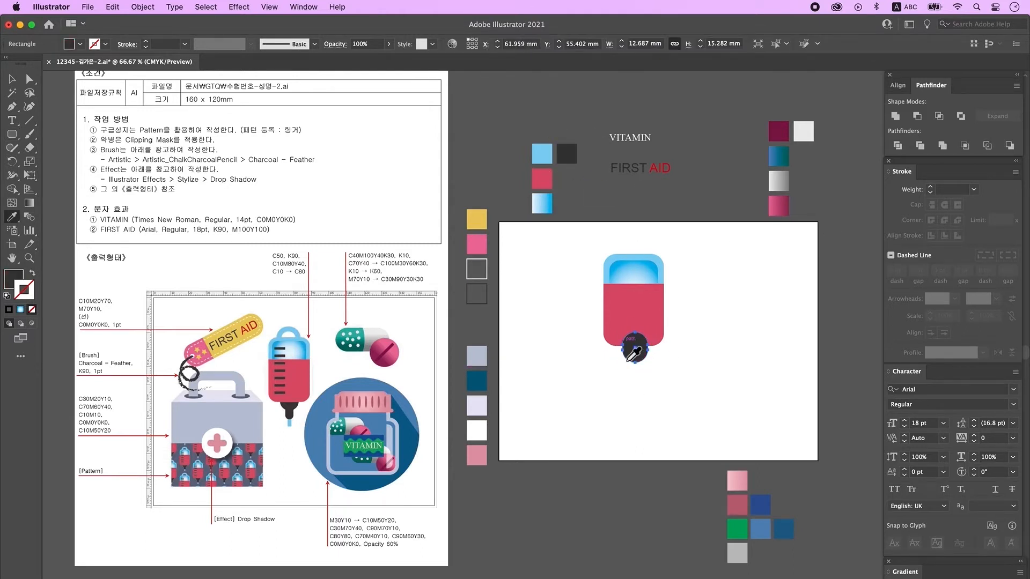
- Add a smaller dark rounded rectangle below the first one and place both dark nozzle shapes behind the red body
click(12, 134)
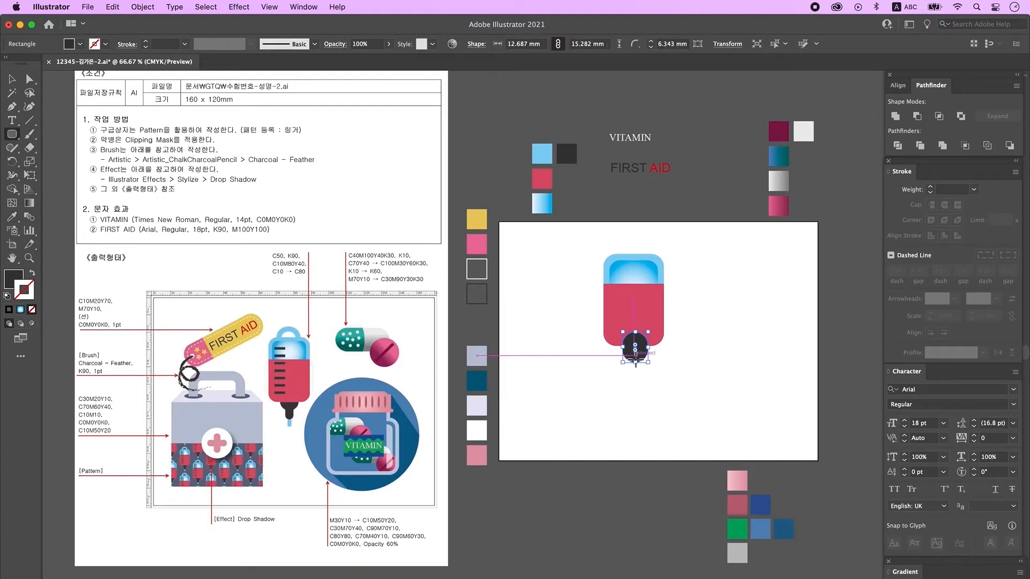
drag(636, 359, 646, 382)
key(v)
shift+click(635, 337)
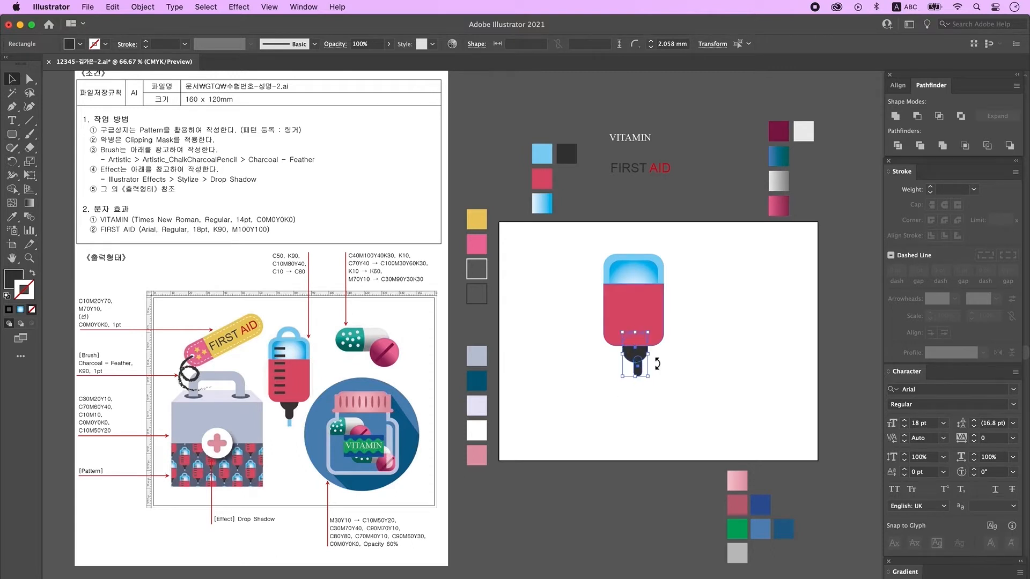
click(658, 384)
- Draw a square-cornered rectangle about 1.4 by 6.9 mm at the nozzle's lower end and fill it light blue
drag(11, 134, 55, 147)
drag(632, 375, 639, 384)
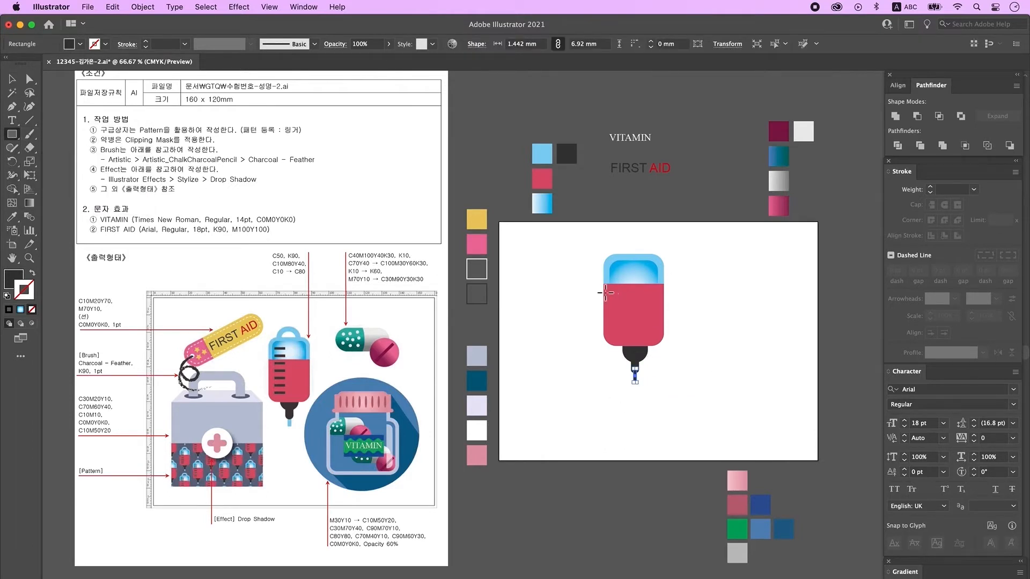
click(12, 217)
click(540, 159)
key(v)
- Widen the light-blue tip to about 2.1 mm and tuck its upper end under the dark nozzle
click(866, 485)
drag(629, 371, 743, 419)
click(640, 370)
drag(649, 354, 649, 373)
click(635, 381)
click(643, 381)
click(662, 387)
click(642, 380)
- Select all the parts of the fluid bag and align them on their horizontal centres
alt+super+click(674, 404)
alt+super+click(674, 404)
alt+super+click(674, 404)
drag(421, 312, 597, 380)
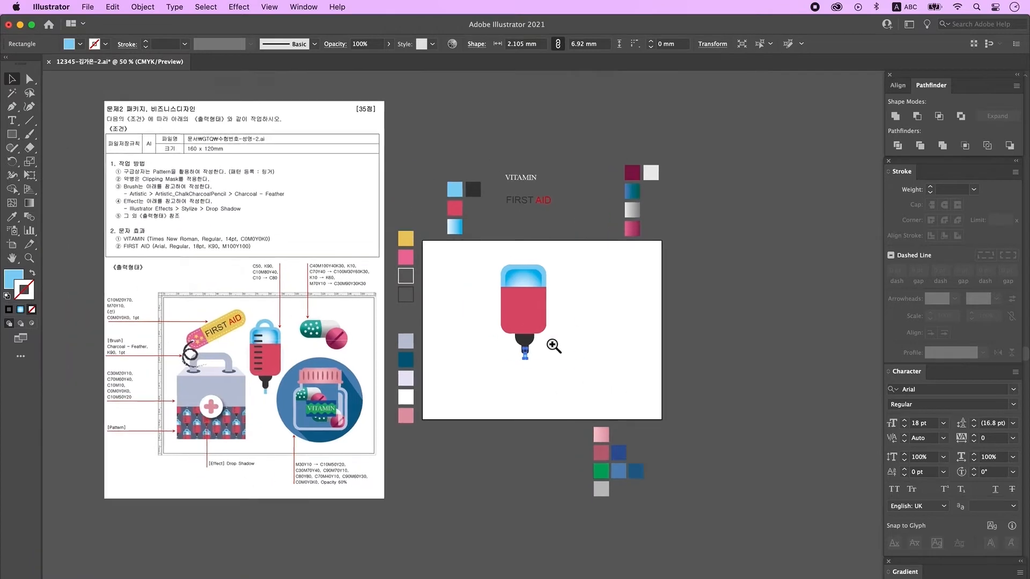
super+click(553, 345)
click(583, 326)
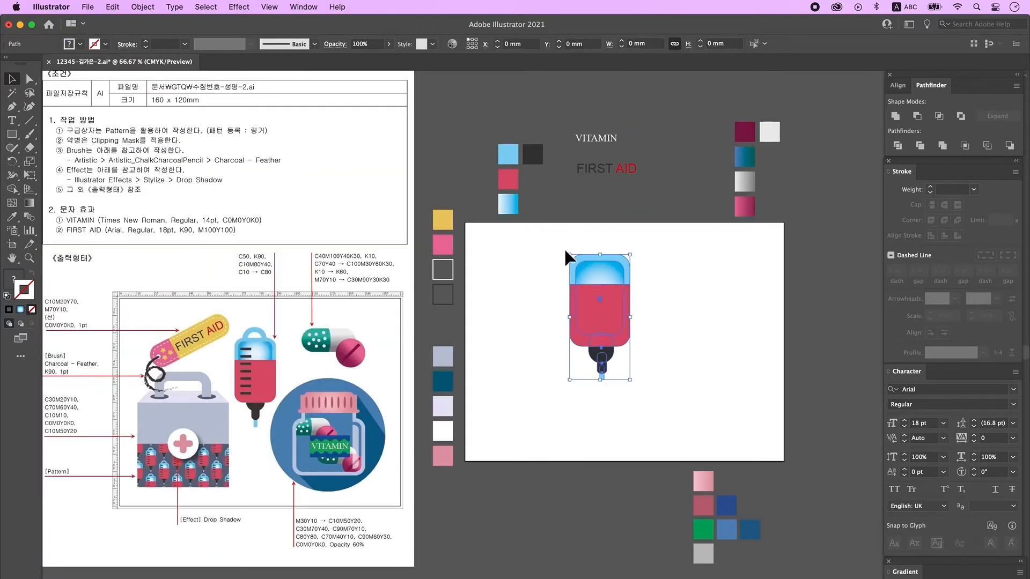
click(905, 90)
click(917, 116)
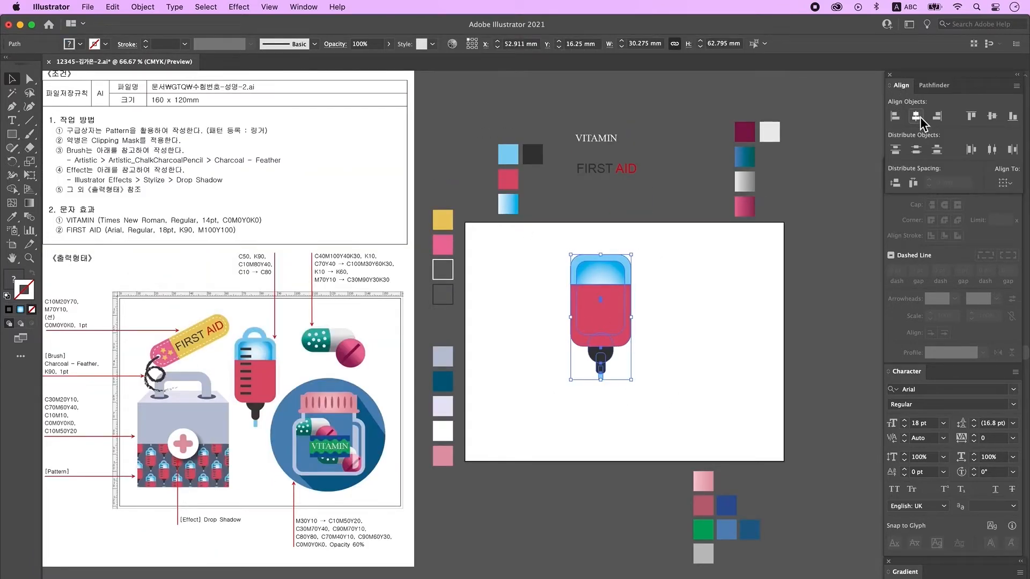
click(702, 338)
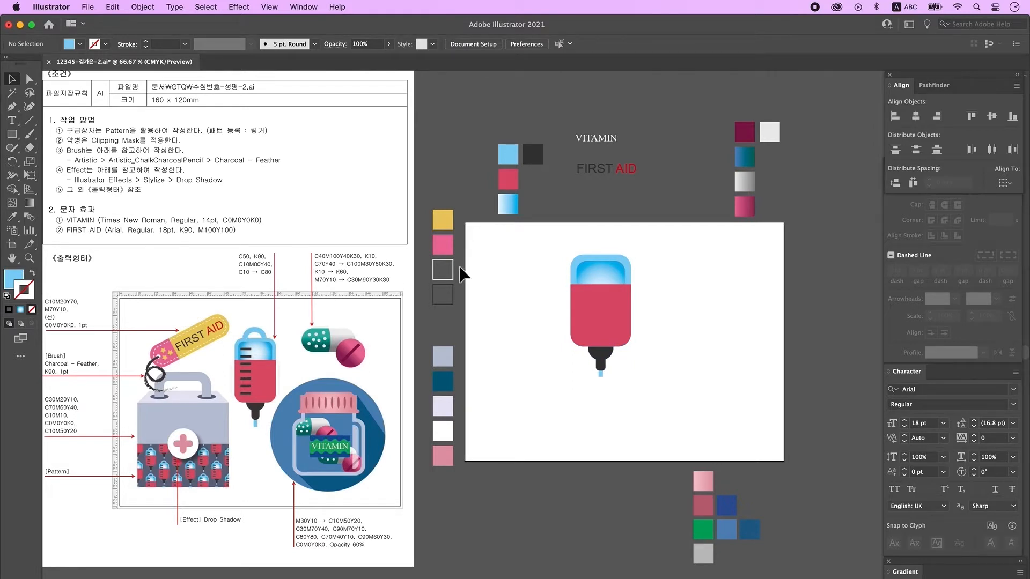
- Draw a fully rounded, unfilled rectangle about 18 by 18.5 mm with a light-blue outline at the upper end of the bag
click(11, 134)
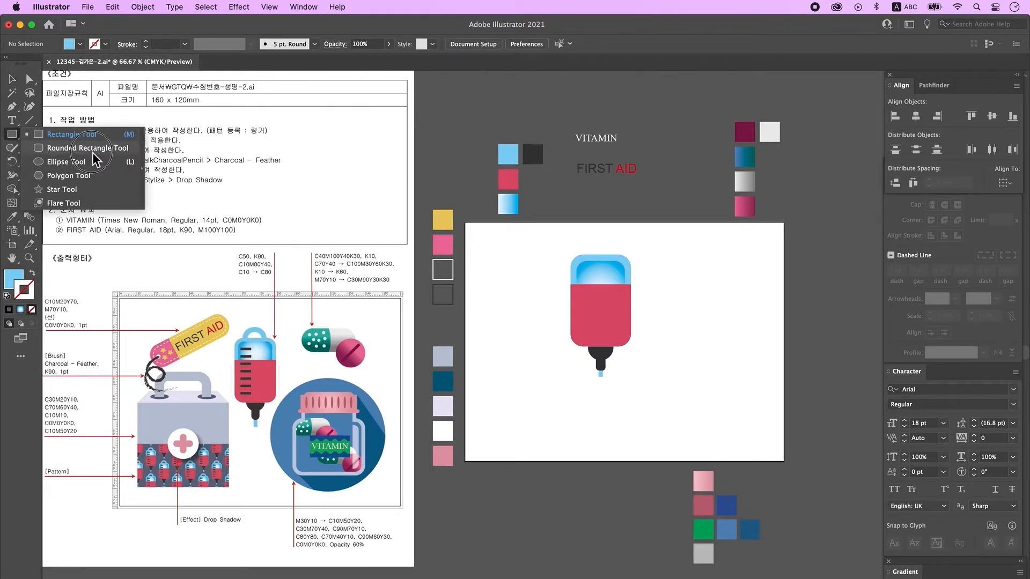
click(75, 146)
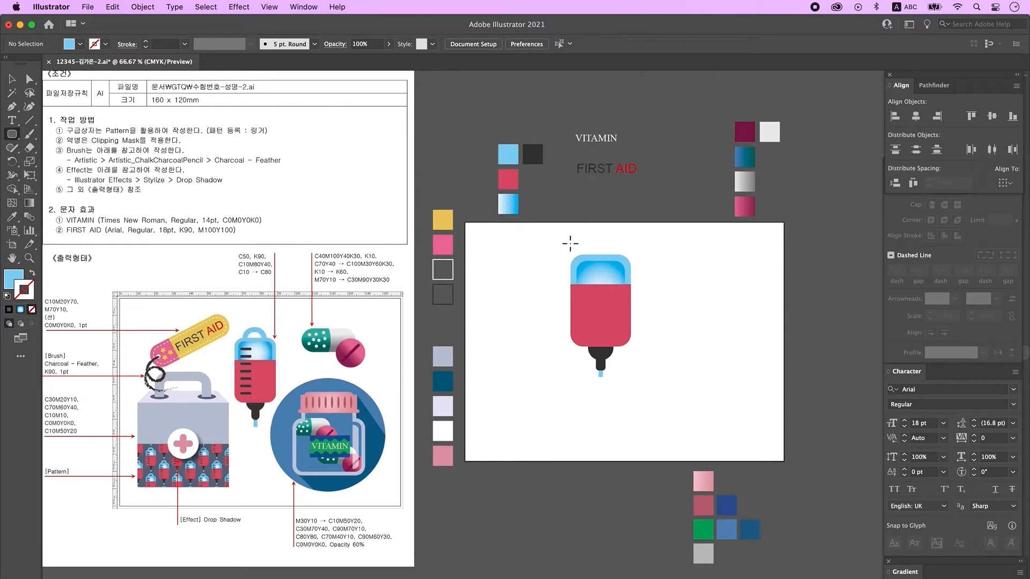
click(32, 274)
drag(582, 243, 620, 278)
key(Up)
key(Up)
key(Up)
- Set the light-blue ring's stroke weight to 10 pt
click(146, 42)
click(146, 42)
click(146, 42)
click(146, 42)
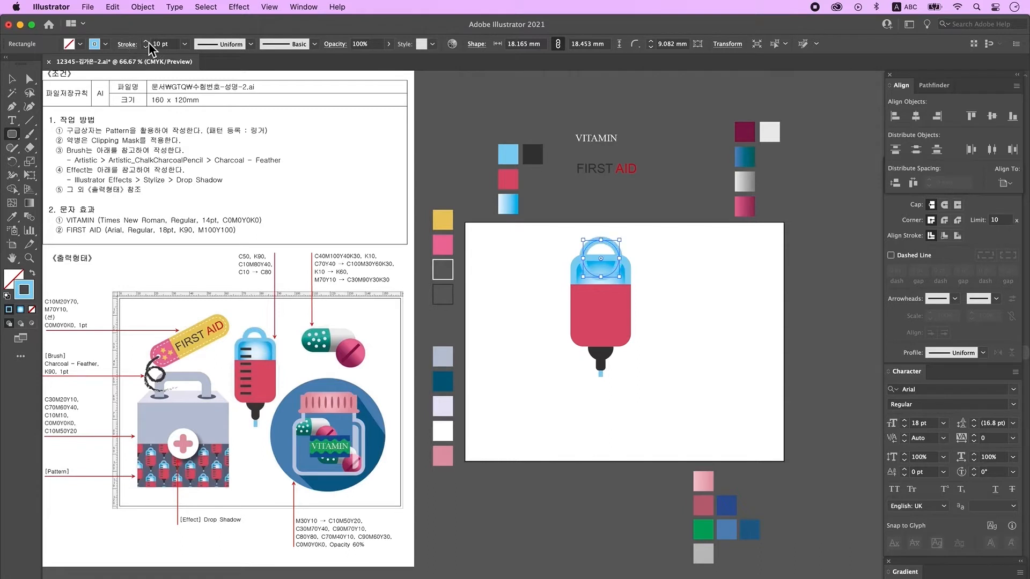
click(12, 79)
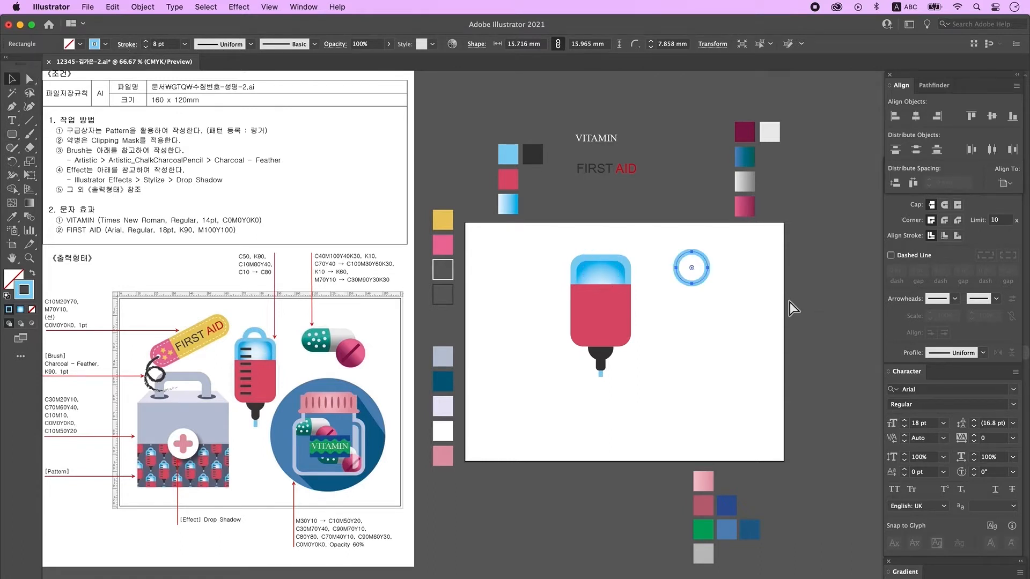
- Undo the ring's last move, expand it into a filled shape, and send it behind the fluid bag
key(super+z)
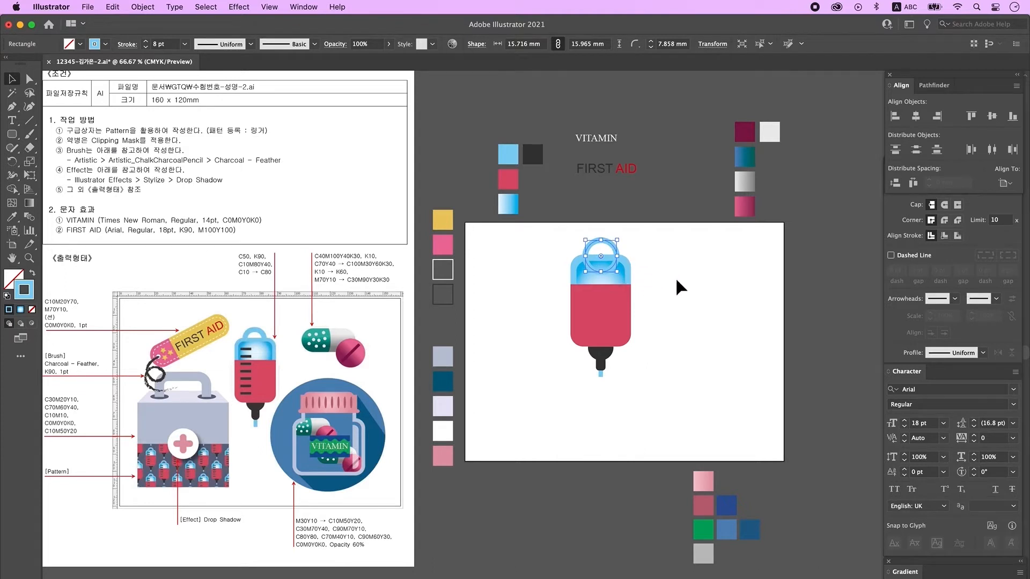
click(144, 8)
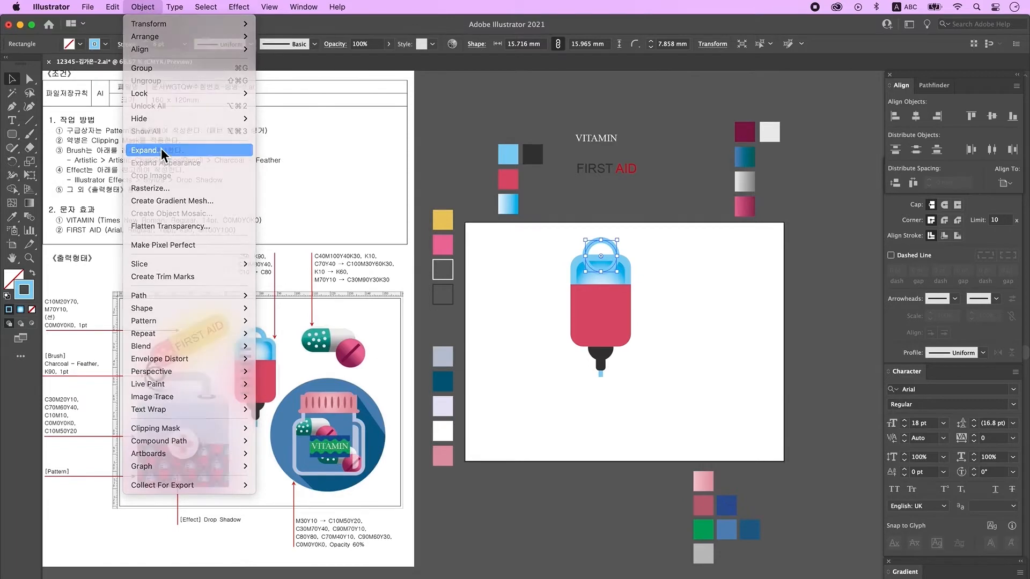
click(162, 154)
click(503, 352)
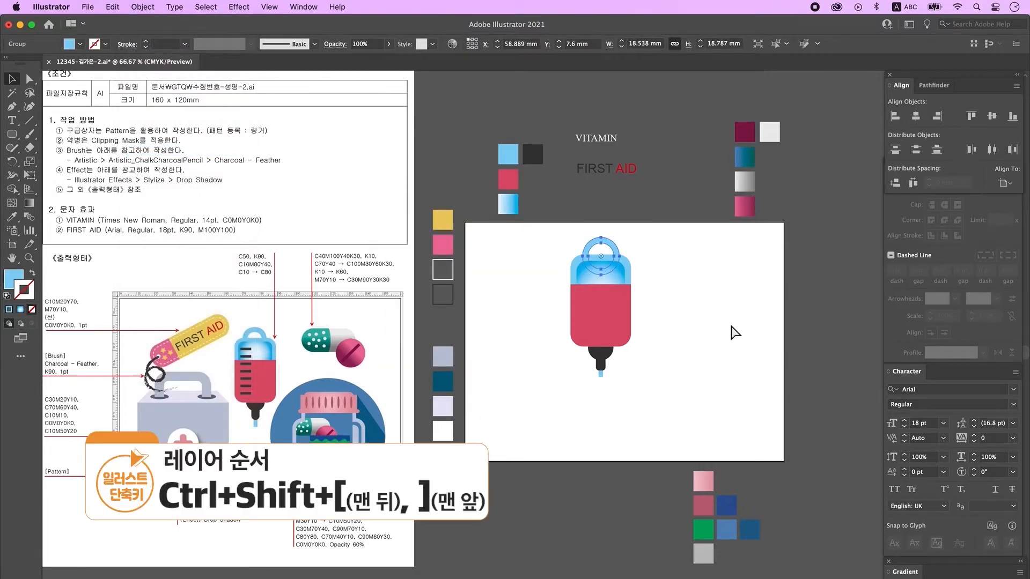
click(725, 311)
- Select the ring and all the fluid bag parts and align them on their horizontal centres
drag(548, 232, 673, 393)
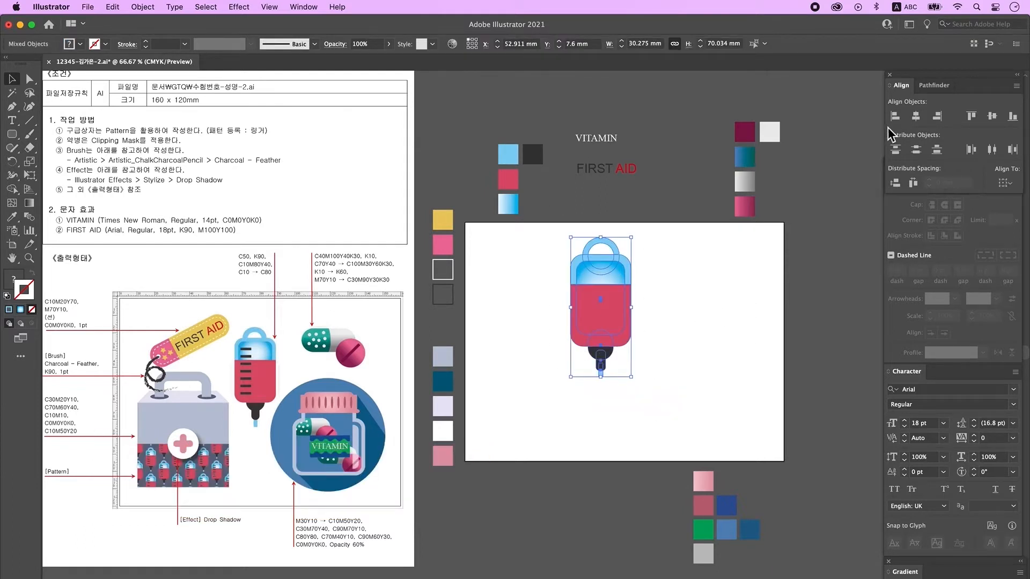
click(918, 117)
click(691, 288)
- Draw a dark graduation mark about 7.7 by 1.5 mm and repeat a downward copy to make seven evenly spaced marks
key(ctrl+=)
key(ctrl+=)
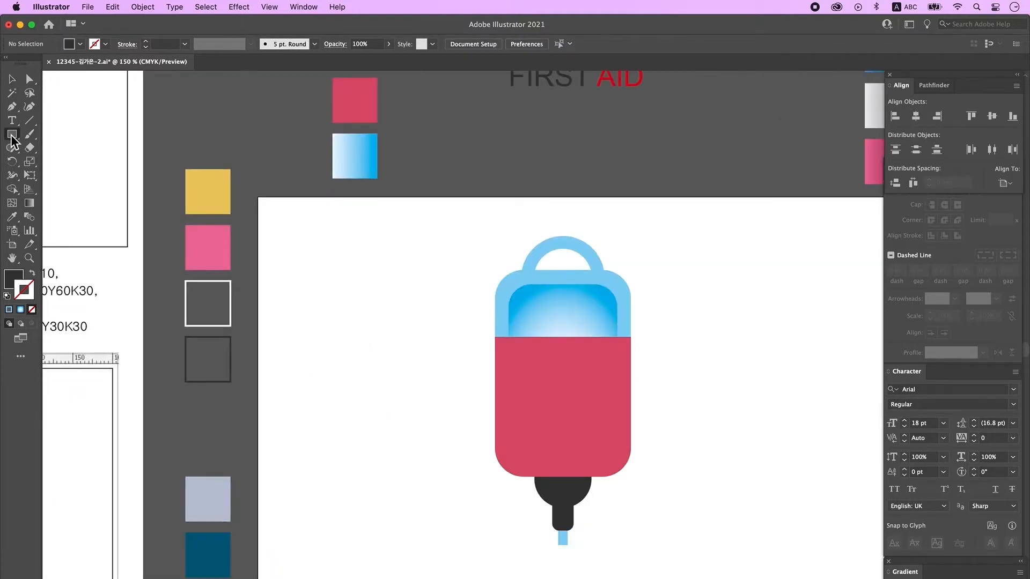
drag(521, 311, 547, 337)
click(12, 79)
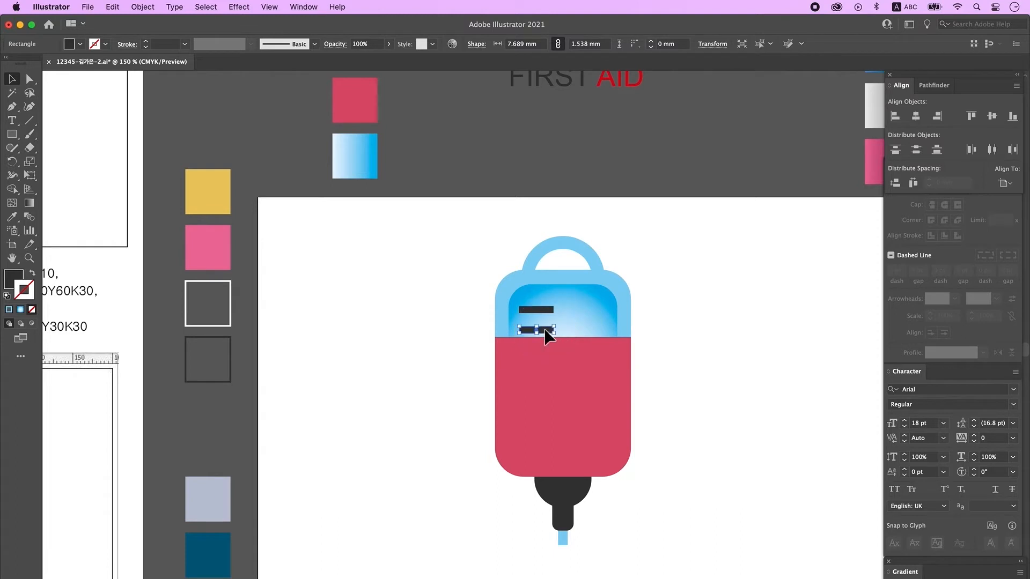
key(ctrl+d)
key(ctrl+d)
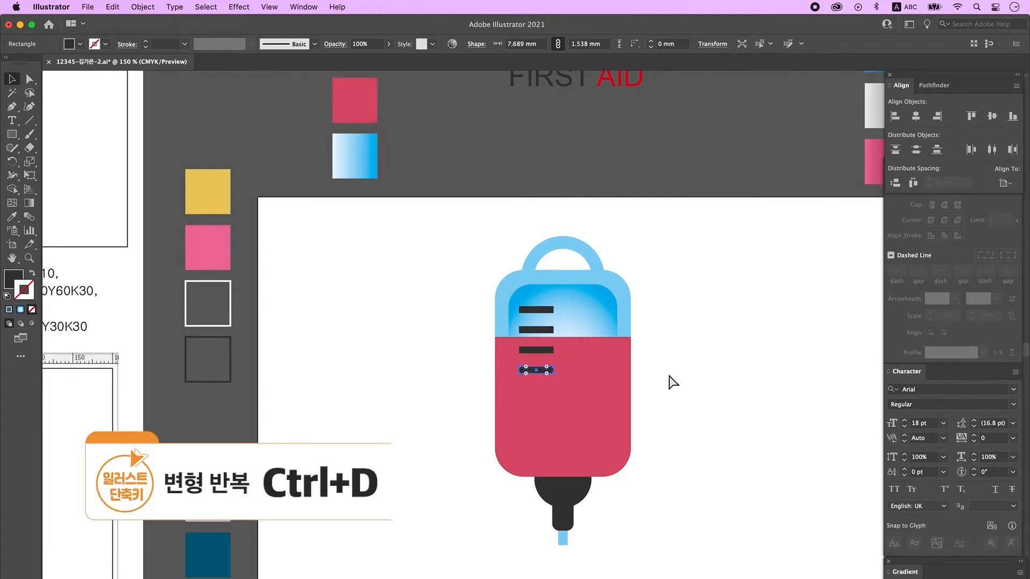
key(ctrl+d)
key(ctrl+d)
key(ctrl+d)
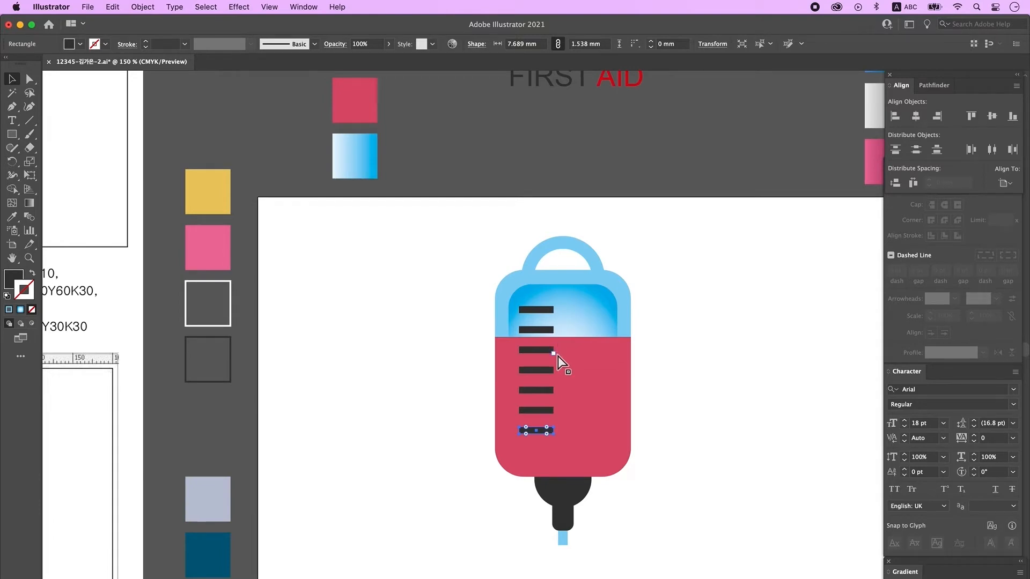
- Select all seven graduation marks and stretch the set slightly downward
shift+click(541, 410)
shift+click(539, 391)
shift+click(538, 370)
shift+click(537, 350)
shift+click(537, 330)
shift+click(537, 310)
drag(554, 434, 556, 448)
- Lower the upper edge of the red liquid shape slightly by moving only its upper anchor points
key(super+minus)
key(super+minus)
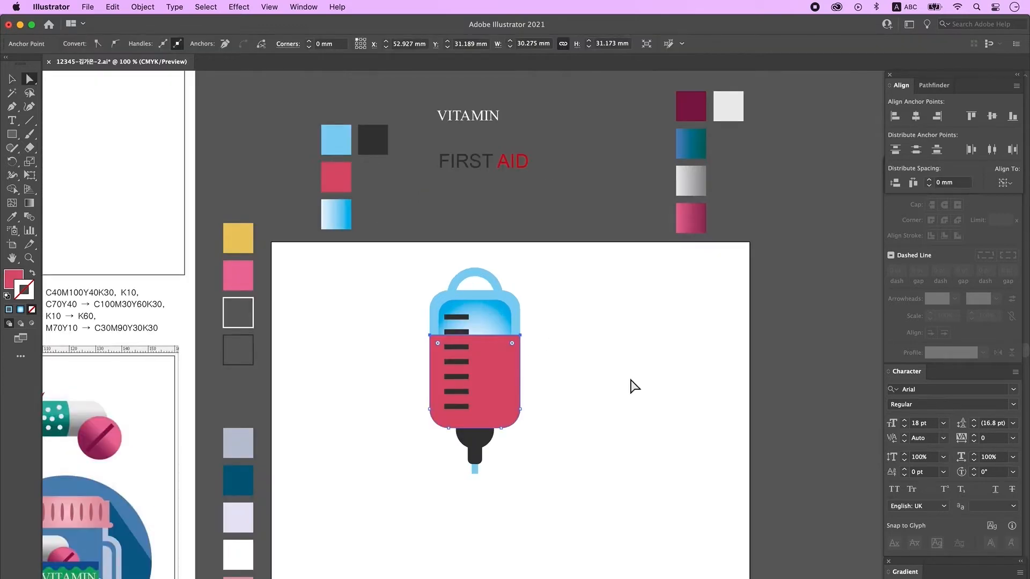
key(Down)
click(594, 377)
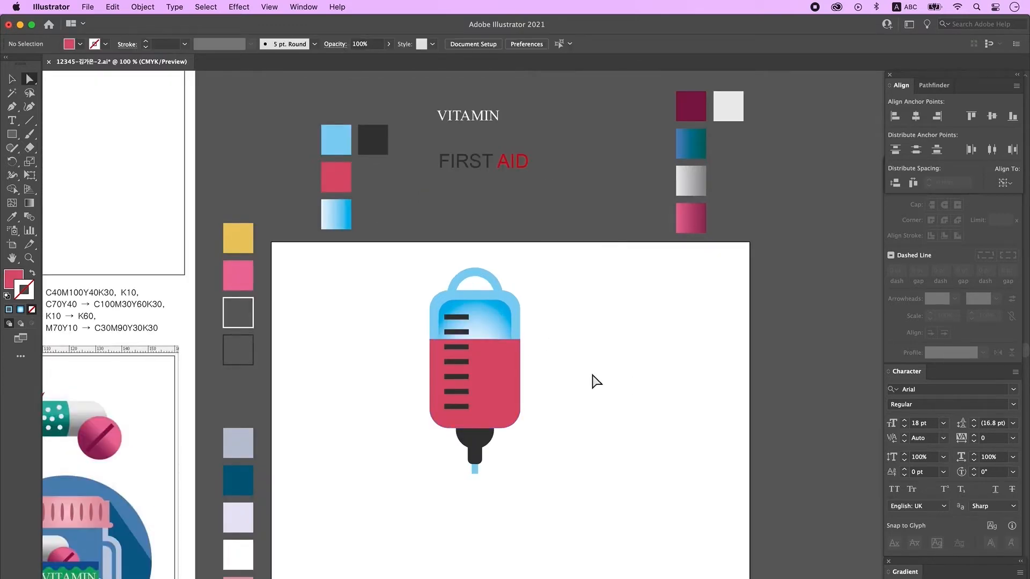
- Group all parts of the fluid bag and scale the group down proportionally
alt+super+click(624, 396)
drag(484, 422, 557, 443)
click(12, 80)
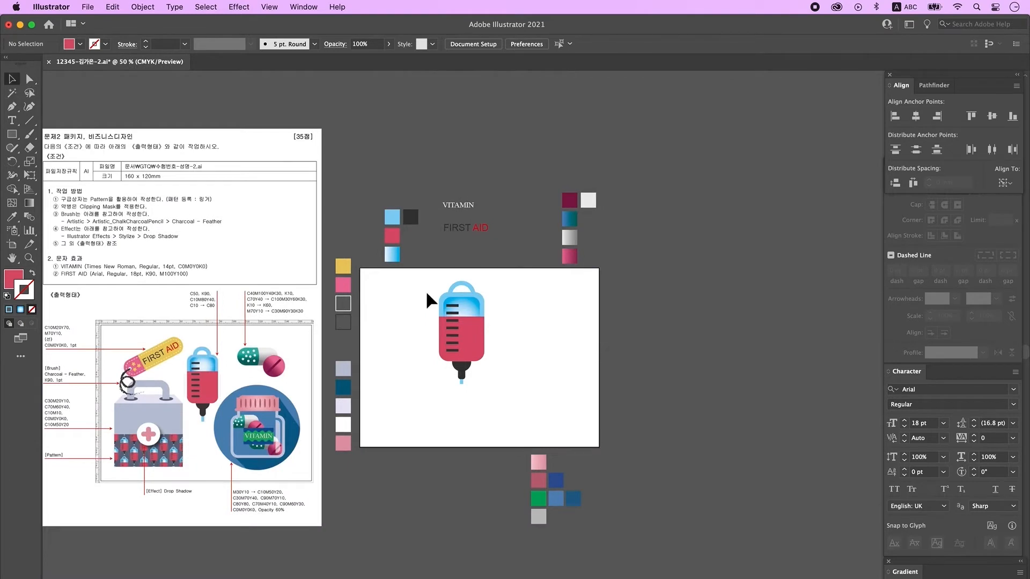
drag(479, 363, 480, 365)
right_click(474, 333)
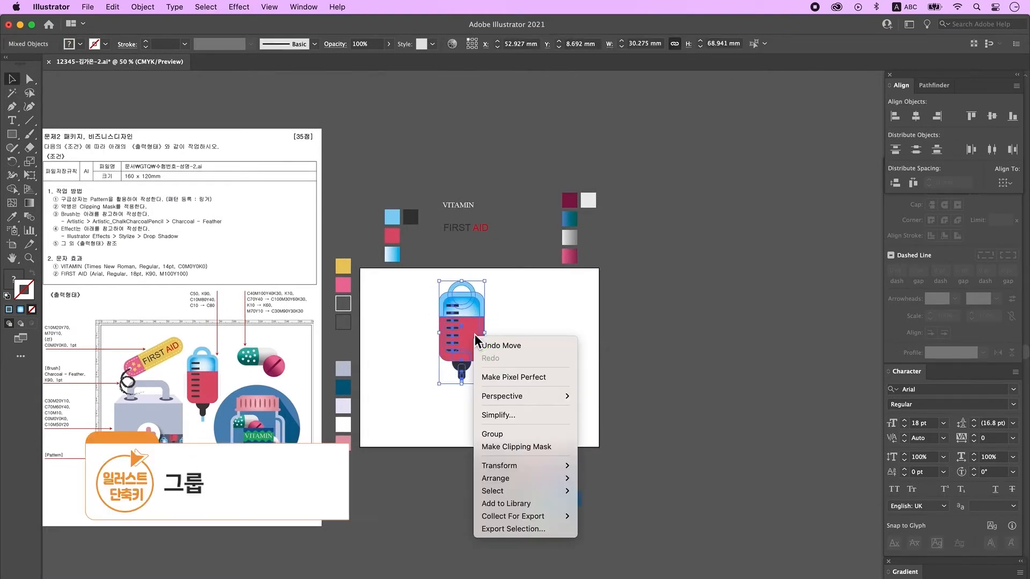
click(501, 435)
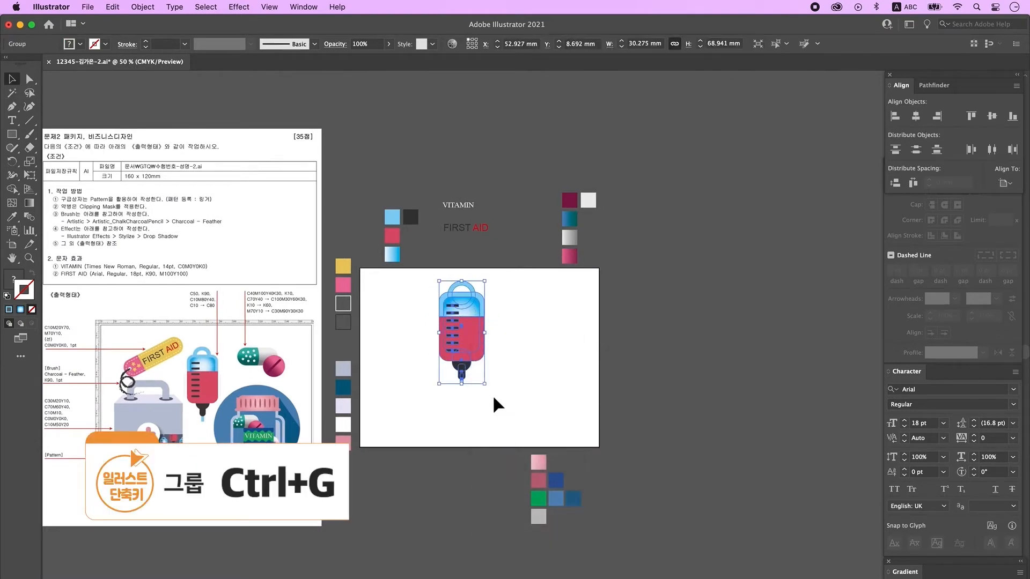
drag(465, 390, 475, 345)
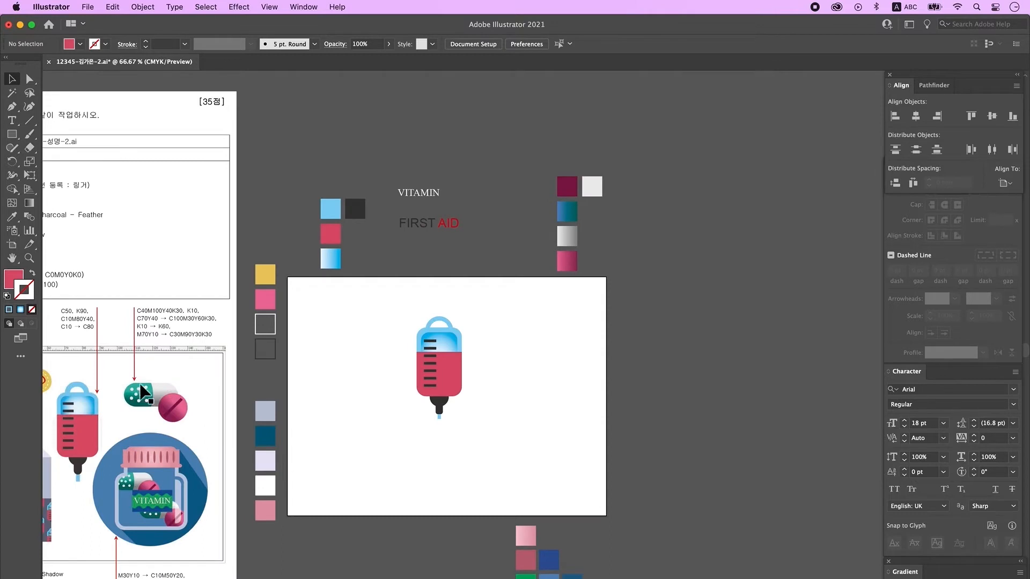
- Draw an unfilled, fully rounded capsule outline about 32 by 13 mm with a red stroke, to the right of the fluid bag
drag(256, 419, 271, 349)
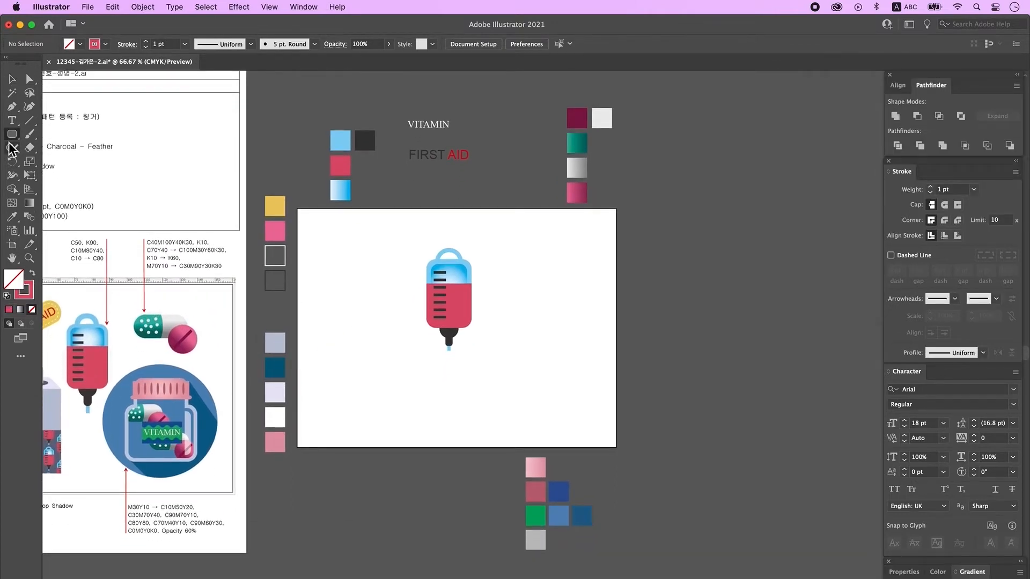
drag(13, 141, 59, 147)
drag(520, 253, 588, 278)
key(v)
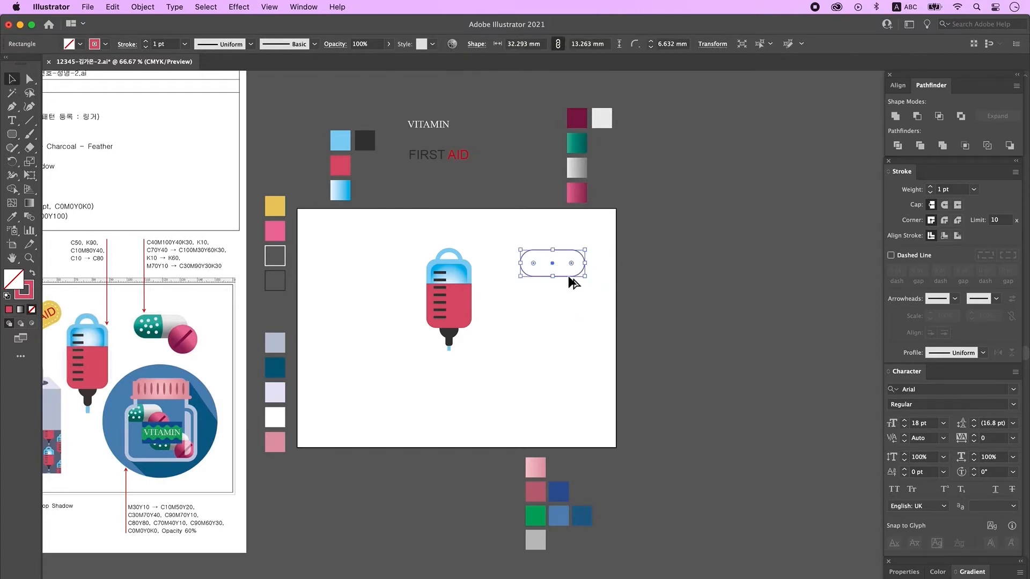
- Duplicate the capsule outline, enlarge the copy to about 44.7 by 18.4 mm, and shift it left to overlap the capsule's left half
drag(568, 275, 476, 263)
key(Left)
key(Left)
key(Left)
key(Left)
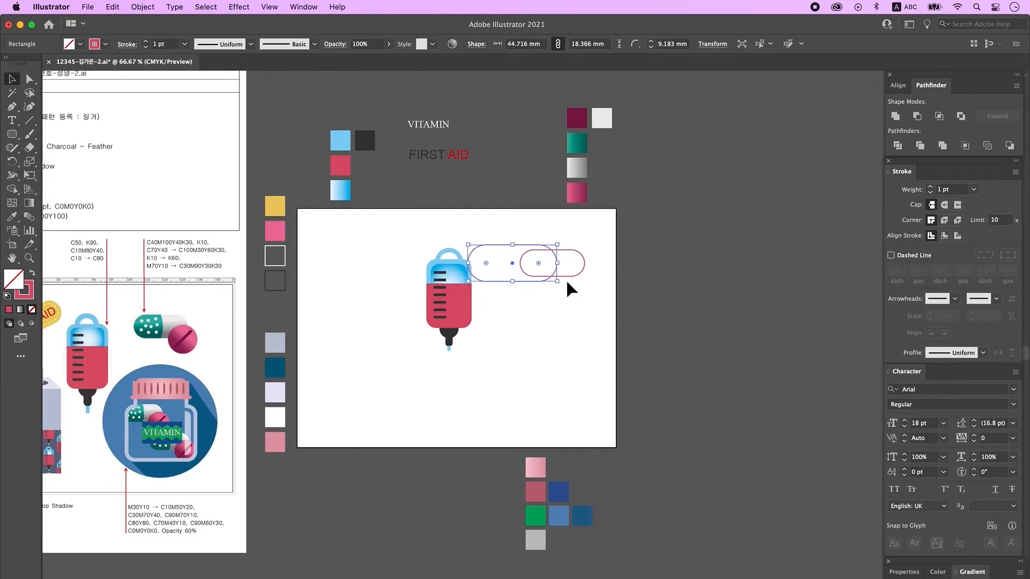
- Select both capsule outlines and split them with the Divide pathfinder
click(587, 282)
drag(609, 285, 549, 237)
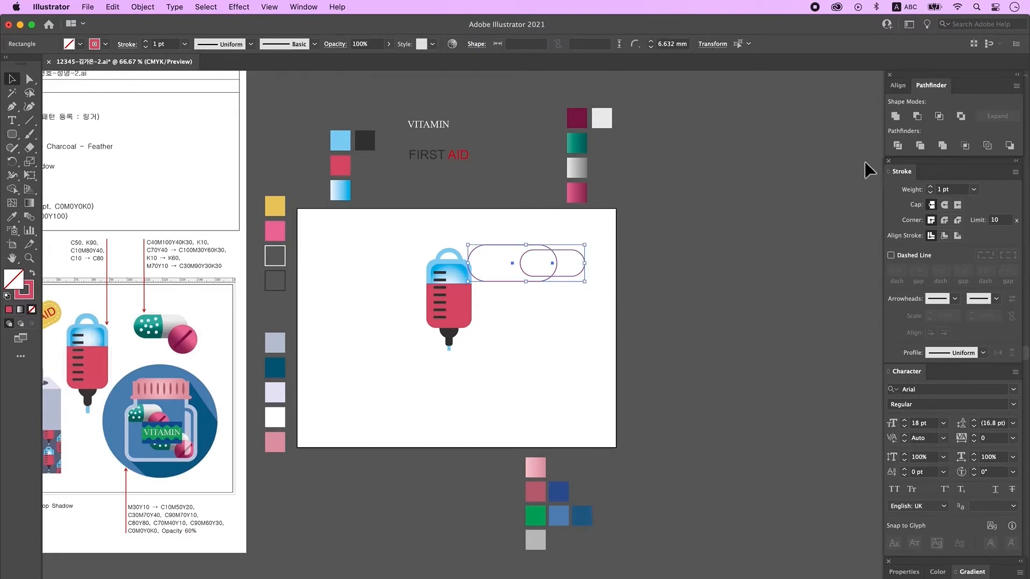
click(901, 149)
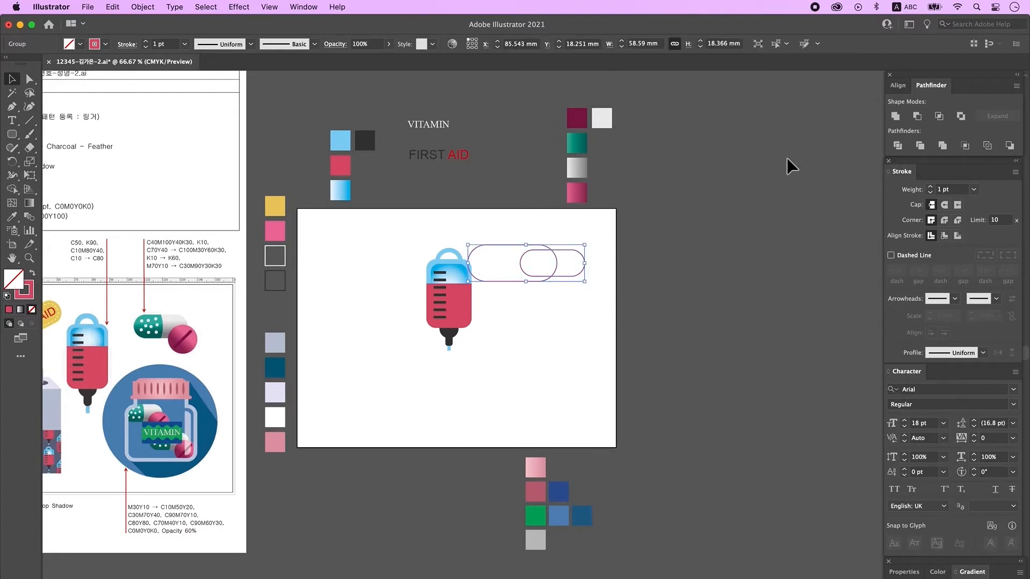
- Ungroup the divided pieces and delete the excess piece outside the small capsule
right_click(552, 268)
click(581, 376)
click(505, 248)
click(508, 246)
key(Delete)
- Fill the capsule's left half with the green gradient swatch and run the gradient vertically from light to dark
click(535, 265)
click(11, 217)
click(586, 153)
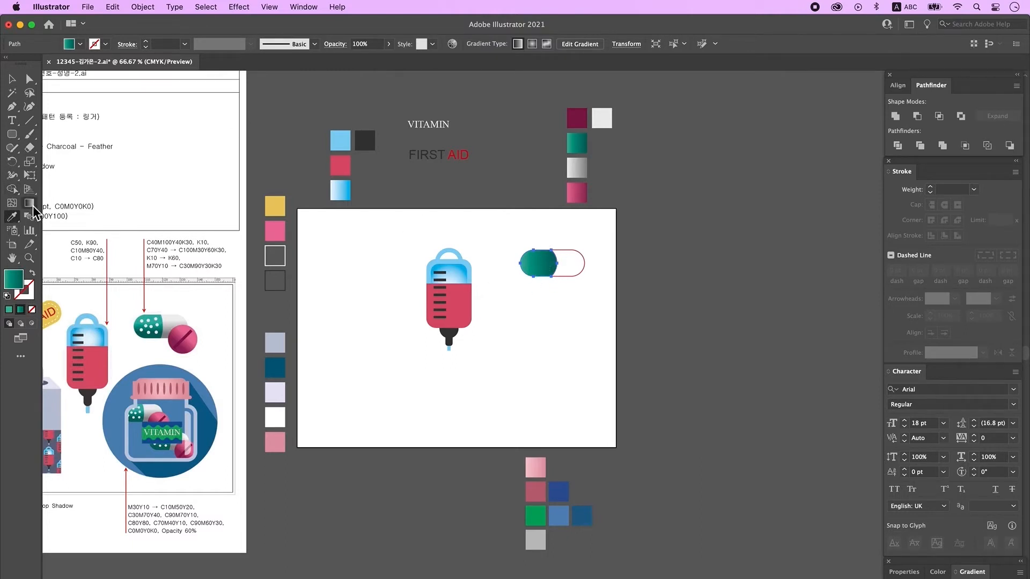
click(29, 204)
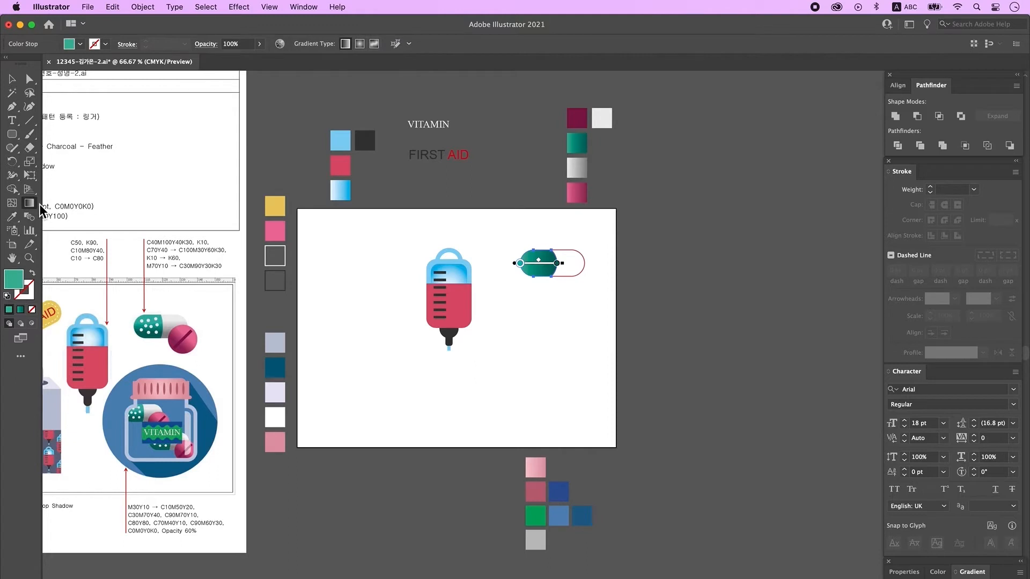
drag(543, 247, 547, 283)
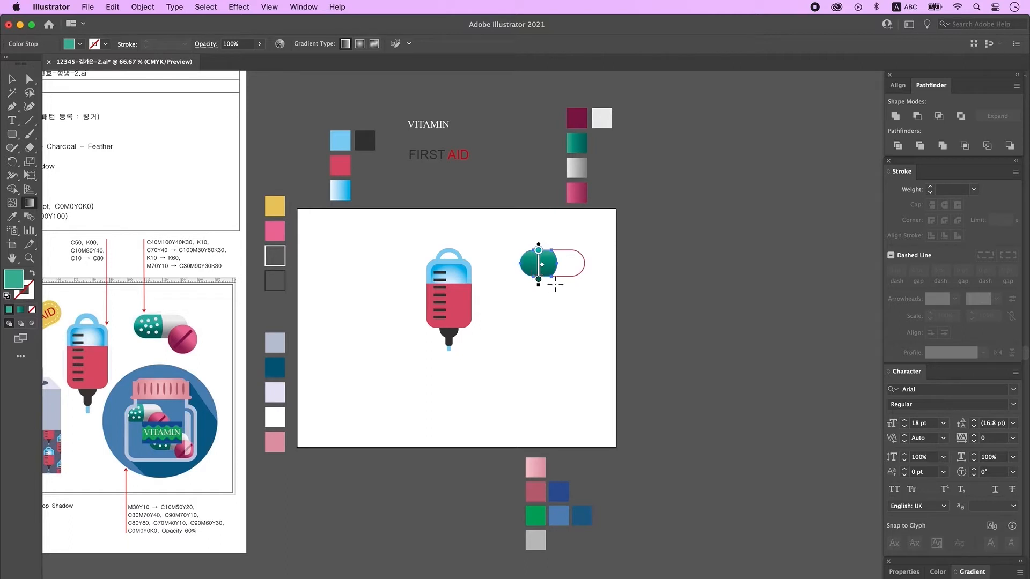
- Fill the capsule's right half with the grey gradient swatch and run the gradient vertically
super+click(547, 264)
super+click(583, 262)
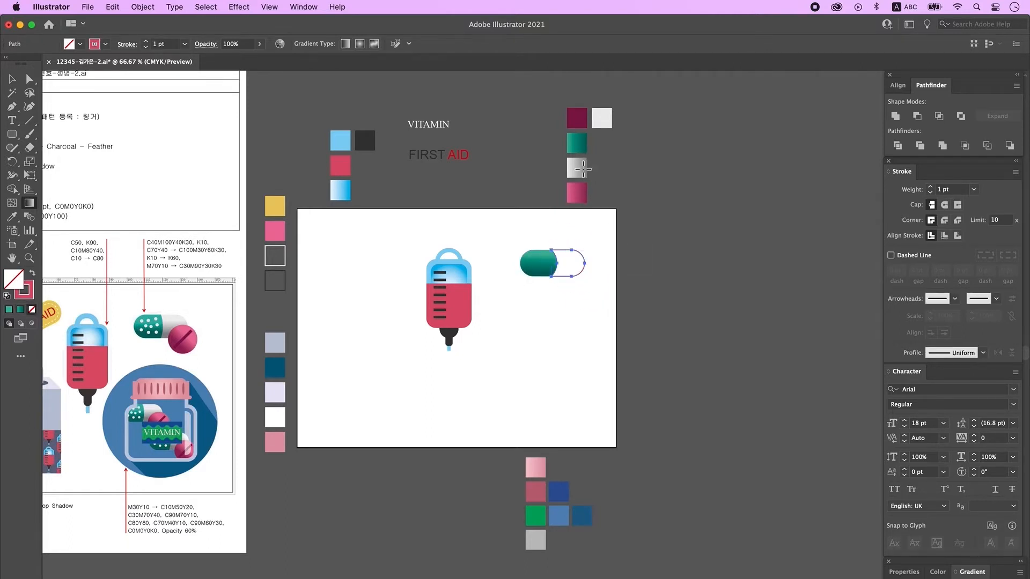
click(12, 216)
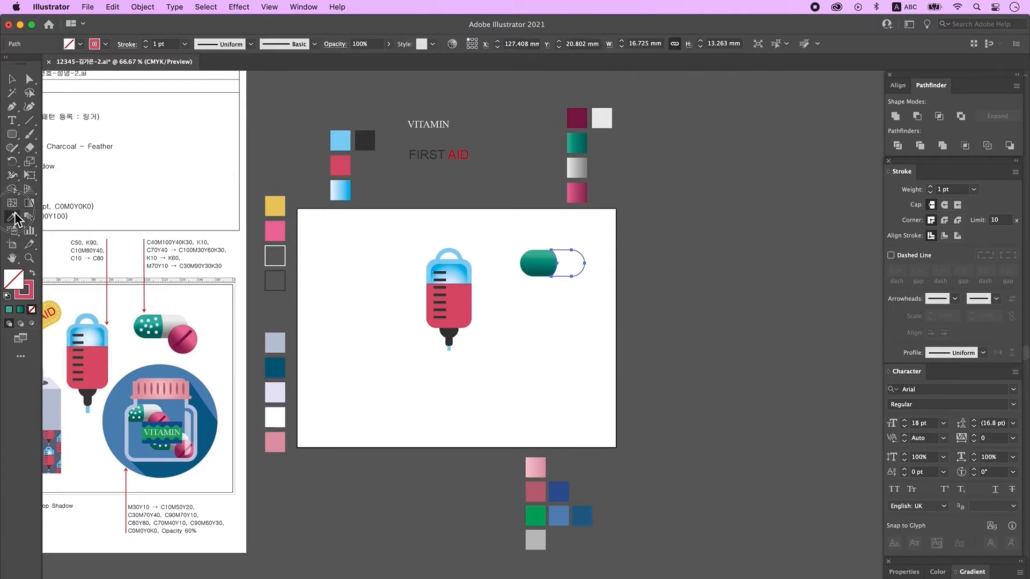
click(575, 171)
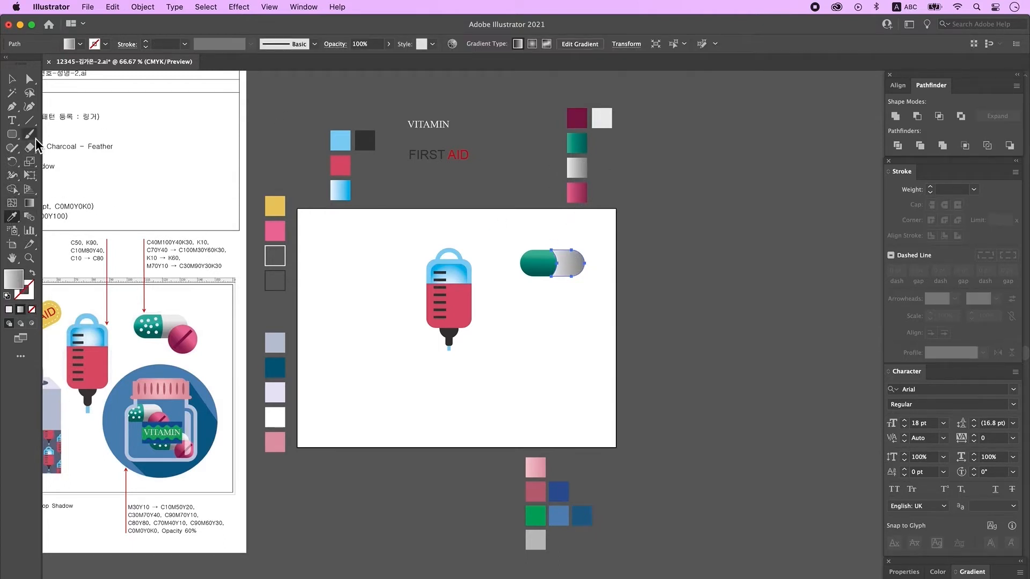
click(29, 202)
- Draw a small dot in the light-grey swatch colour on the capsule's green half
drag(12, 134, 80, 161)
super+click(602, 117)
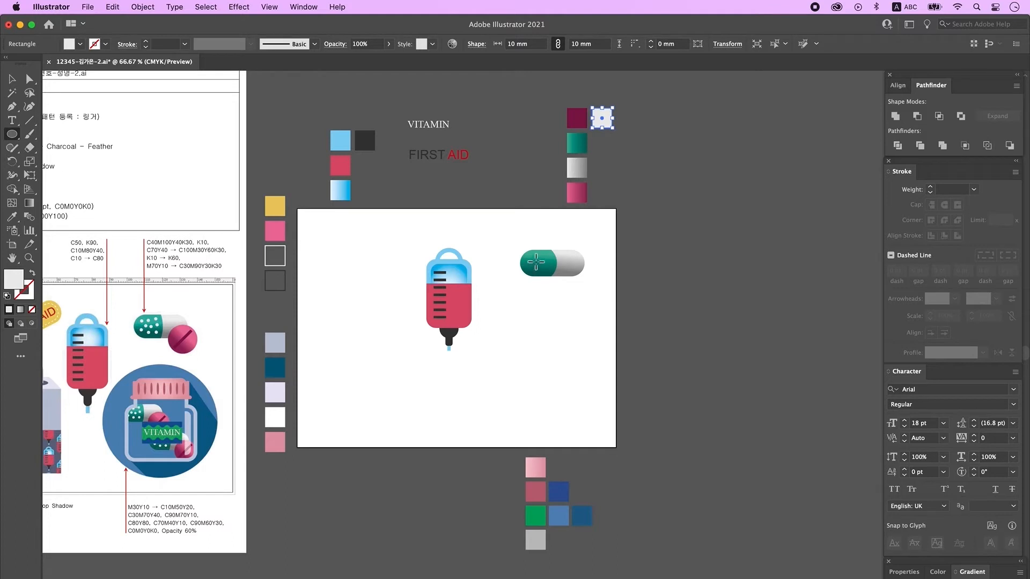
drag(536, 260, 555, 249)
- Duplicate the light-grey dot repeatedly to scatter dots across the capsule's green half
click(13, 80)
drag(579, 257, 697, 290)
drag(474, 230, 466, 295)
shift+click(510, 232)
shift+click(473, 230)
drag(464, 260, 470, 259)
shift+click(503, 264)
shift+click(538, 257)
drag(538, 257, 556, 258)
- Select the capsule halves with all their dots and group them
alt+super+click(616, 377)
alt+super+click(617, 378)
click(566, 327)
drag(478, 243, 597, 308)
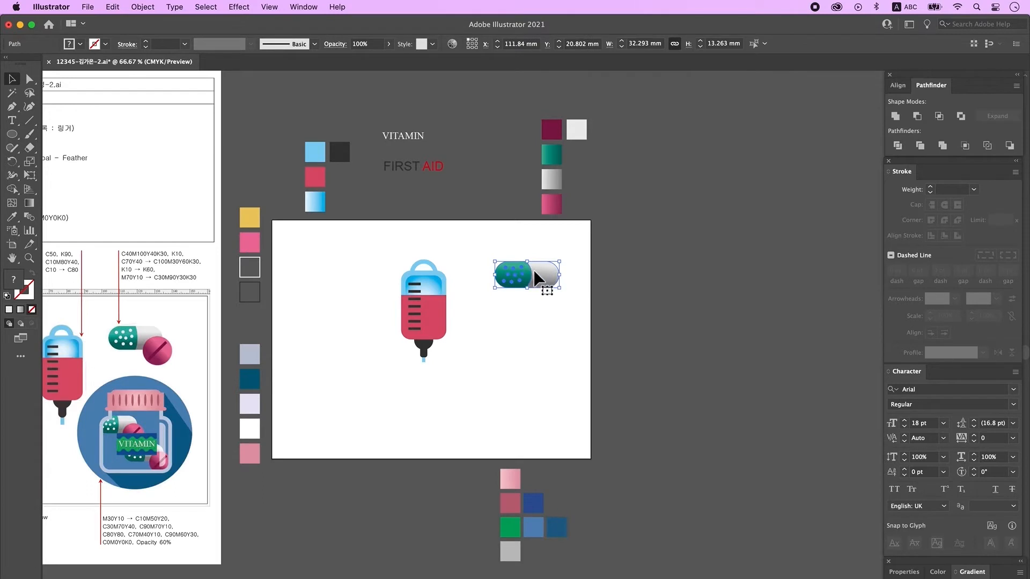
right_click(536, 273)
click(578, 357)
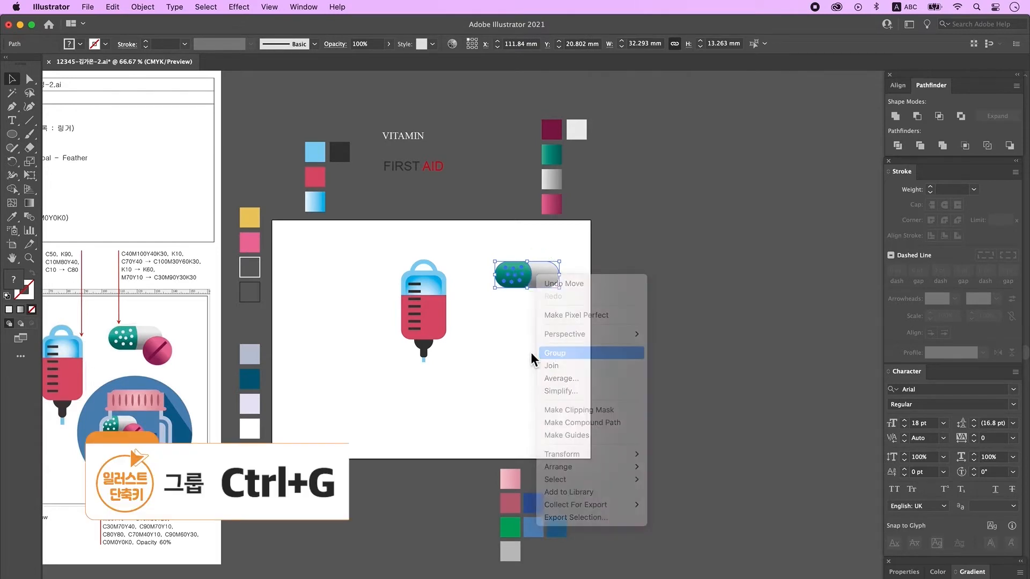
click(534, 349)
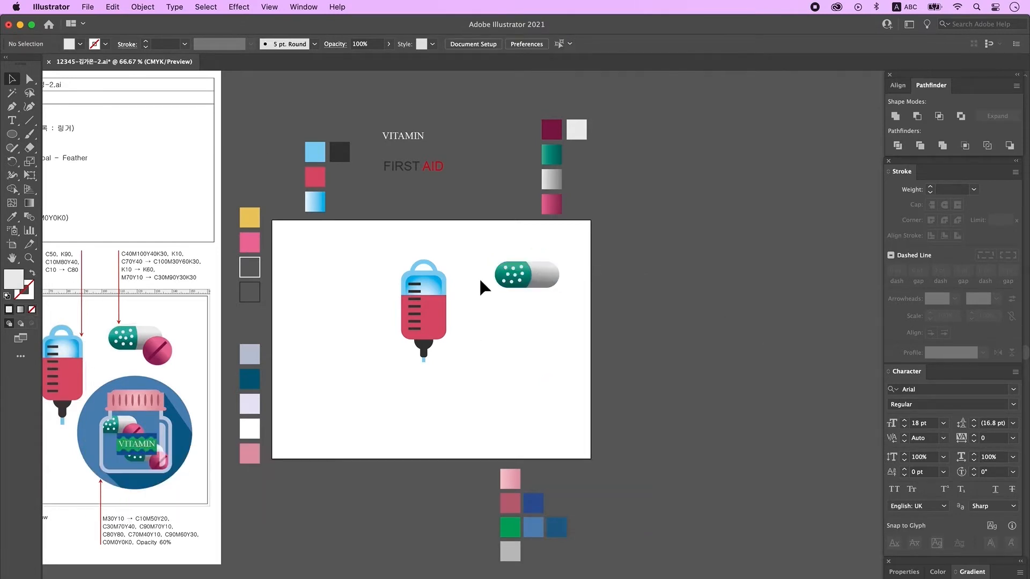
- Draw a circle about 18.7 mm wide below the capsule and fill it with the pink gradient swatch running diagonally
key(l)
drag(511, 310, 552, 348)
click(19, 219)
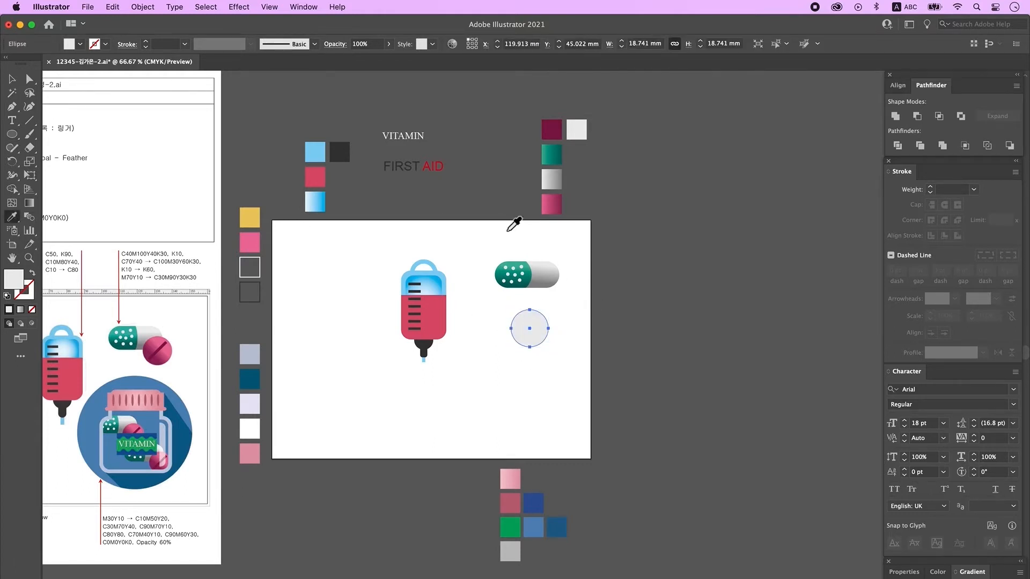
click(557, 207)
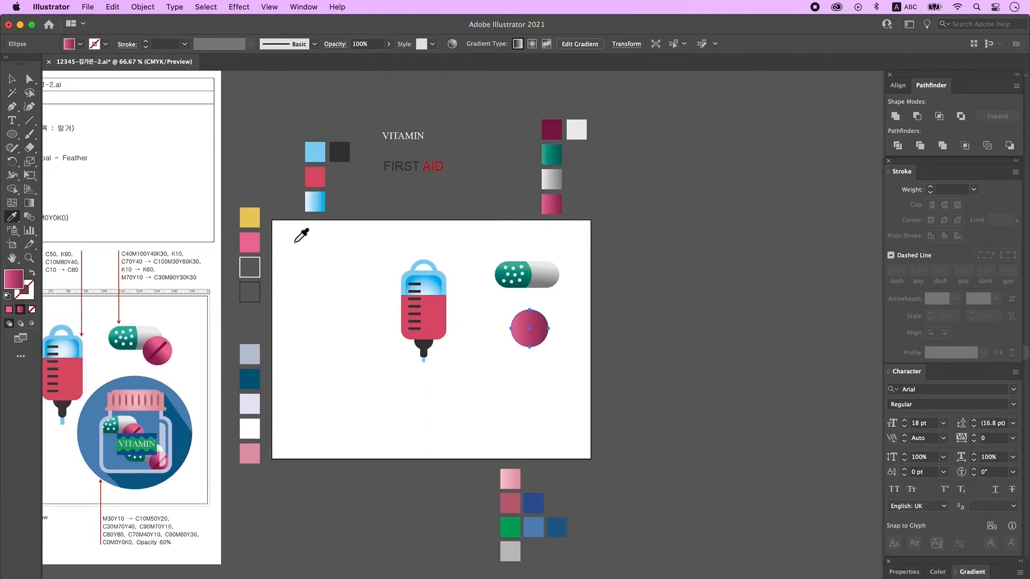
click(30, 205)
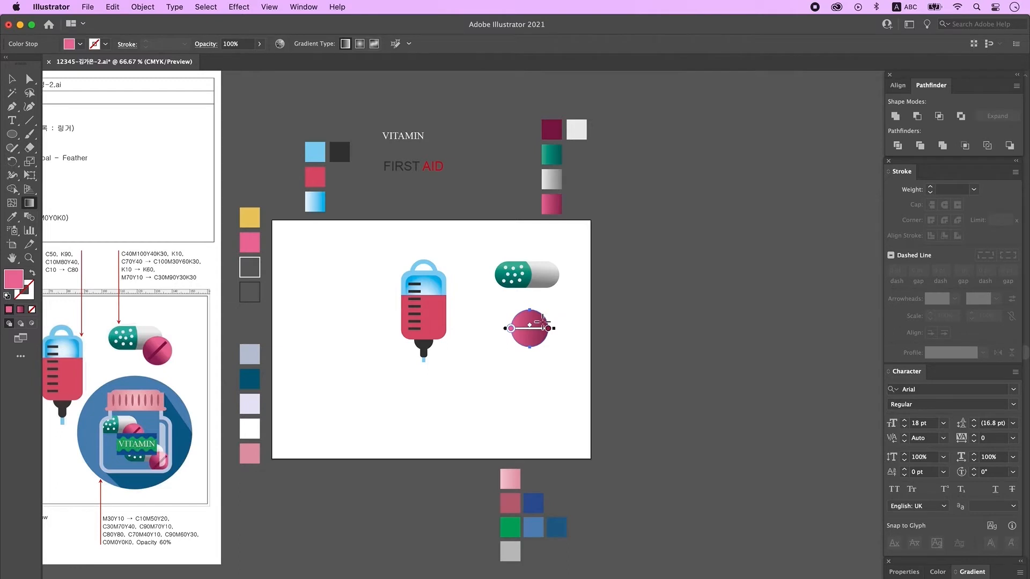
drag(542, 321, 520, 339)
- Draw a narrow vertical rectangle about 2.3 by 15.3 mm beside the pink pill and fill it with the dark maroon swatch colour
drag(12, 134, 77, 140)
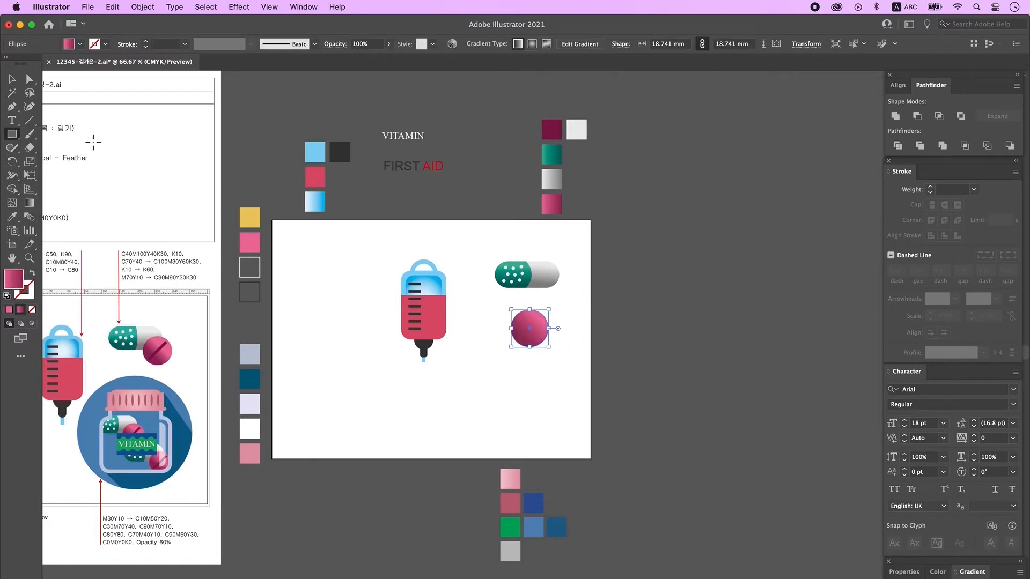
drag(496, 317, 500, 347)
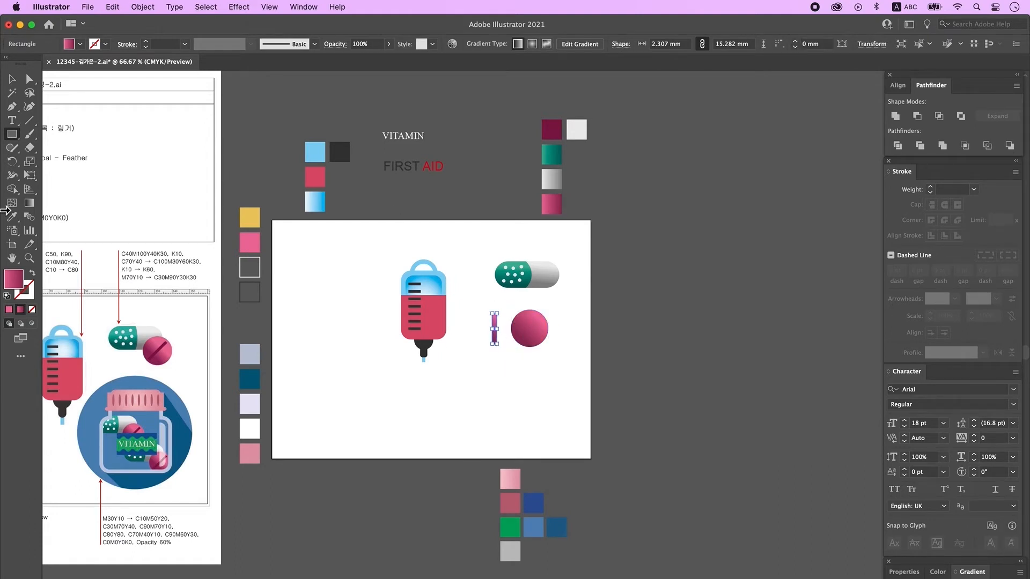
click(11, 216)
click(551, 130)
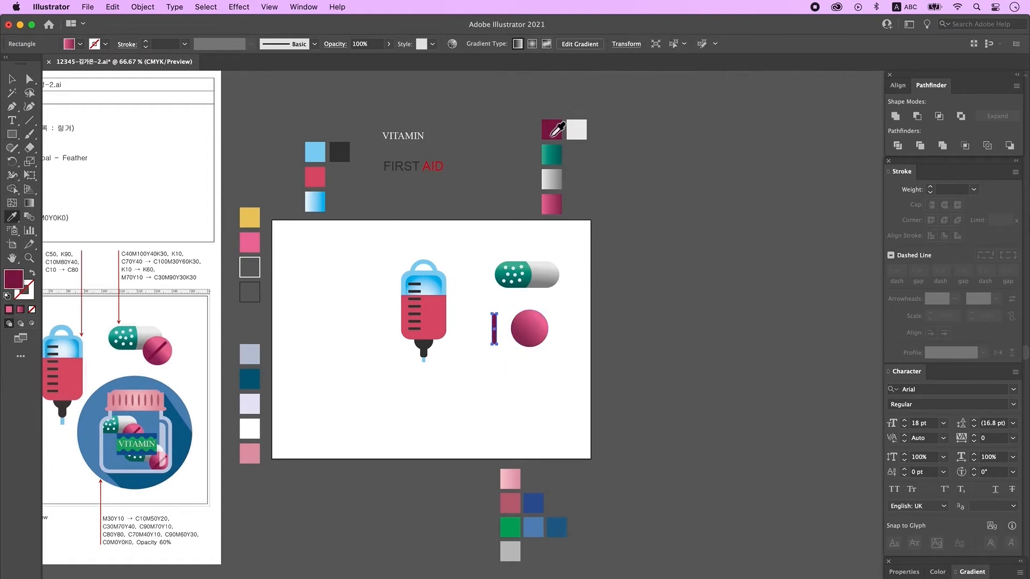
- Place the maroon bar diagonally across the pink pill and group the two
click(12, 79)
drag(494, 338, 548, 315)
shift+click(536, 337)
right_click(533, 320)
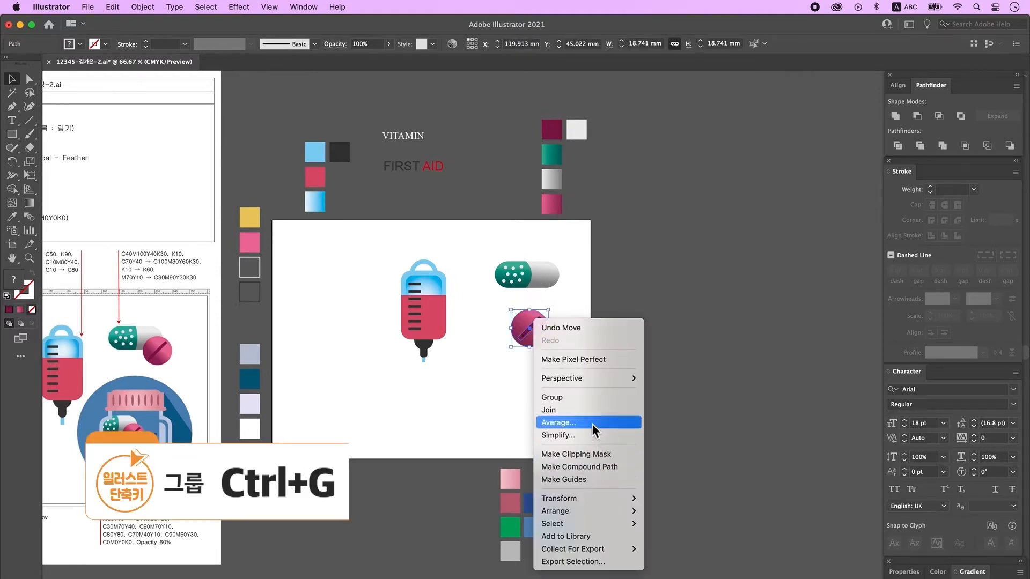
click(552, 397)
click(538, 387)
- Move the pink pill onto the lower end of the capsule's grey half and group it with the capsule
scroll(539, 387, left, 1)
drag(526, 339, 498, 256)
right_click(527, 270)
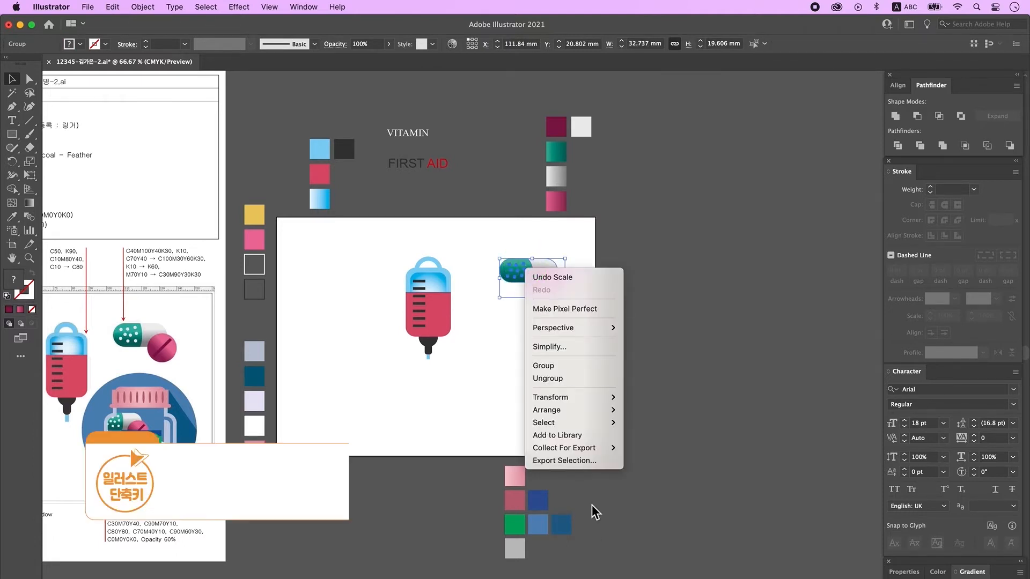
click(572, 371)
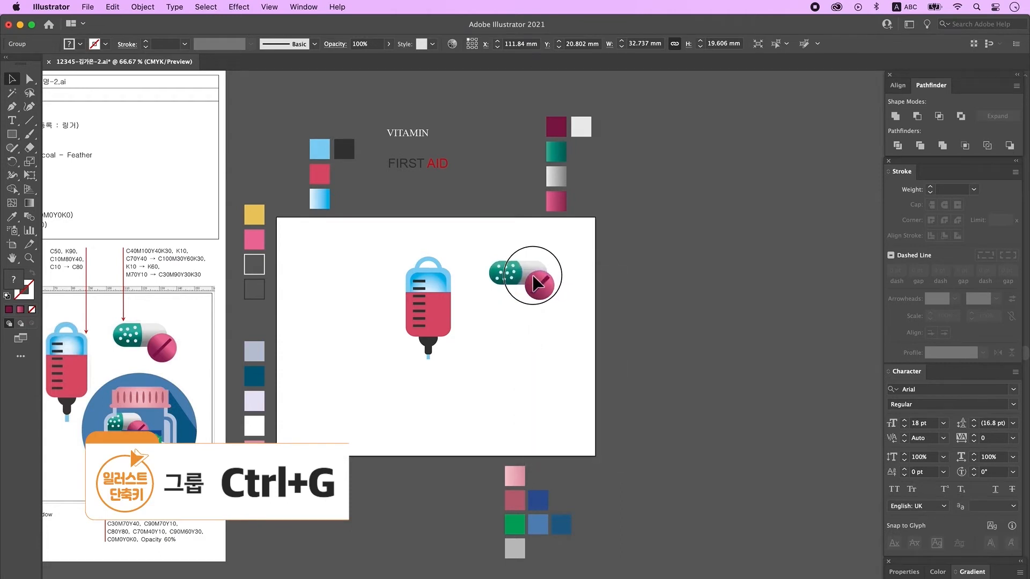
scroll(538, 281, left, 10)
click(574, 403)
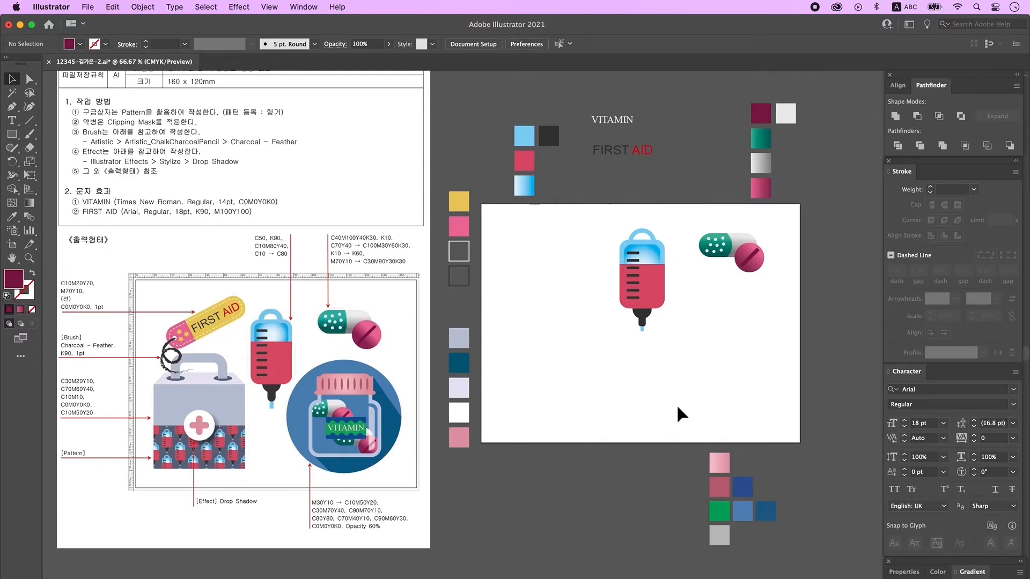
- Draw an unfilled maroon-outlined rectangle about 43.8 by 45.8 mm on the lower-left artboard, and add a same-width one about 22 mm tall above it
click(13, 135)
click(32, 273)
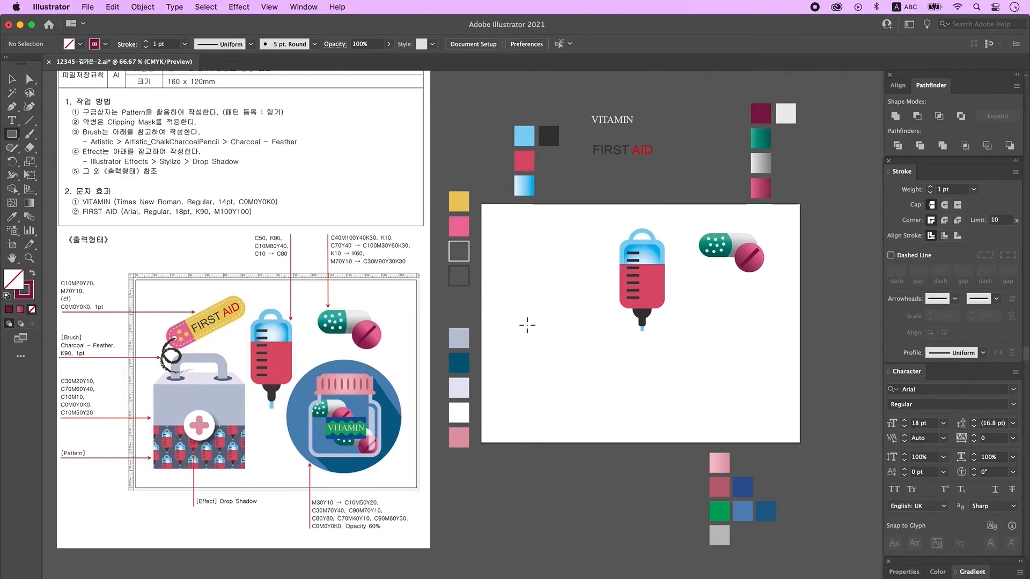
drag(520, 322, 607, 413)
key(v)
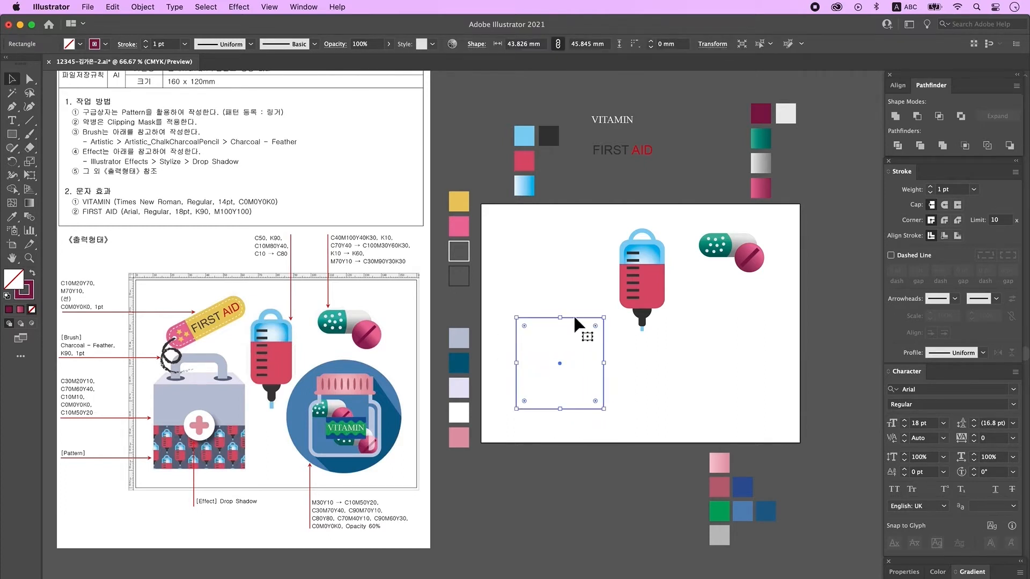
drag(576, 319, 566, 278)
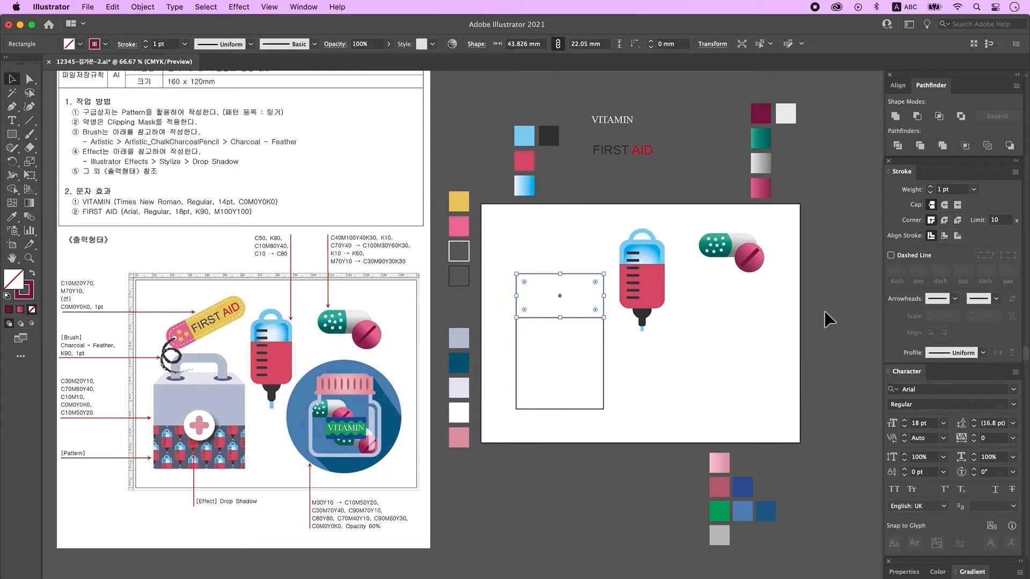
- Move the upper rectangle's two top corners inward to form a trapezoid, and flatten it to about 8.4 mm high
key(a)
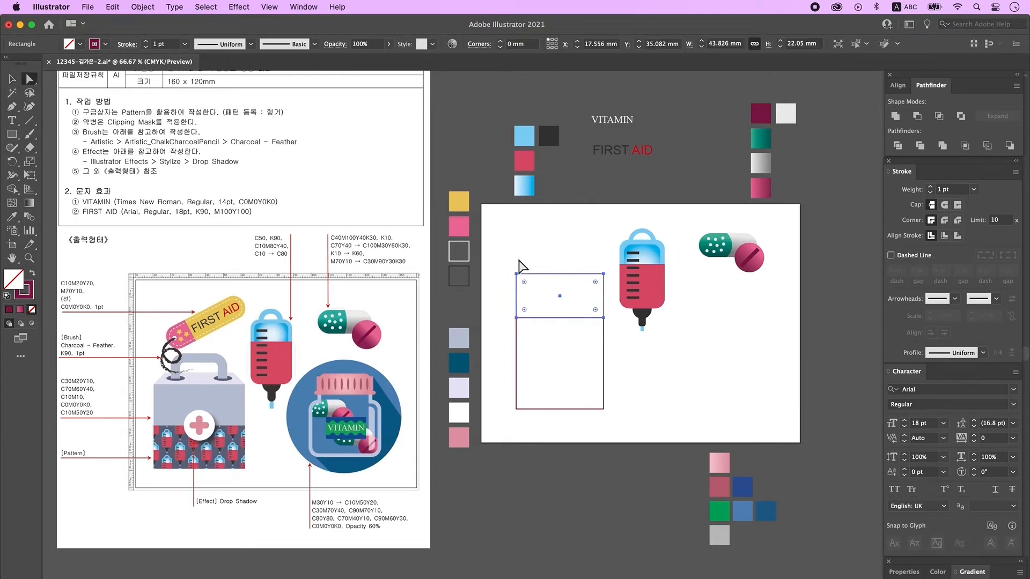
drag(509, 271, 524, 283)
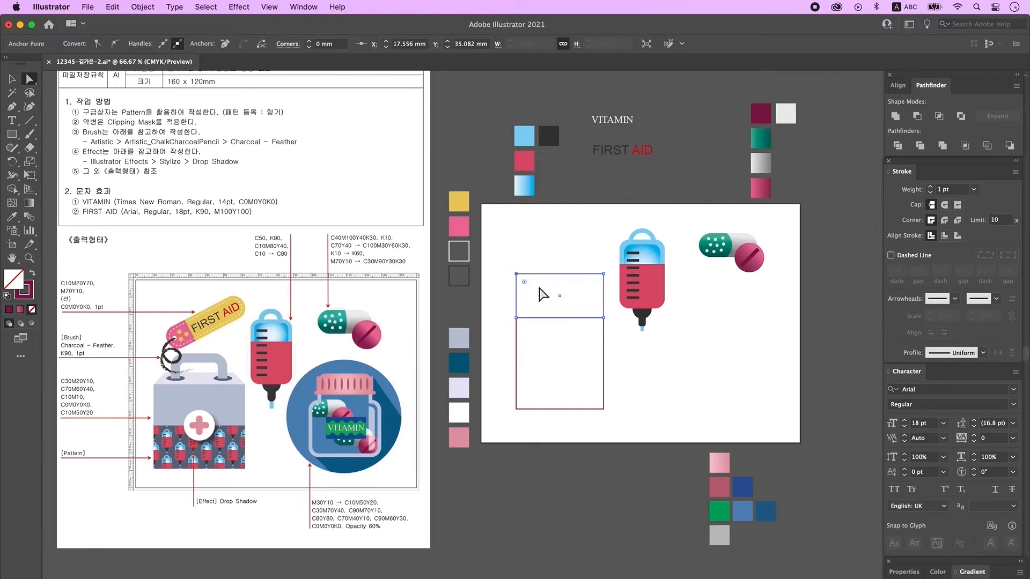
key(shift+Right)
key(shift+Right)
drag(611, 266, 586, 285)
key(shift+Left)
key(shift+Left)
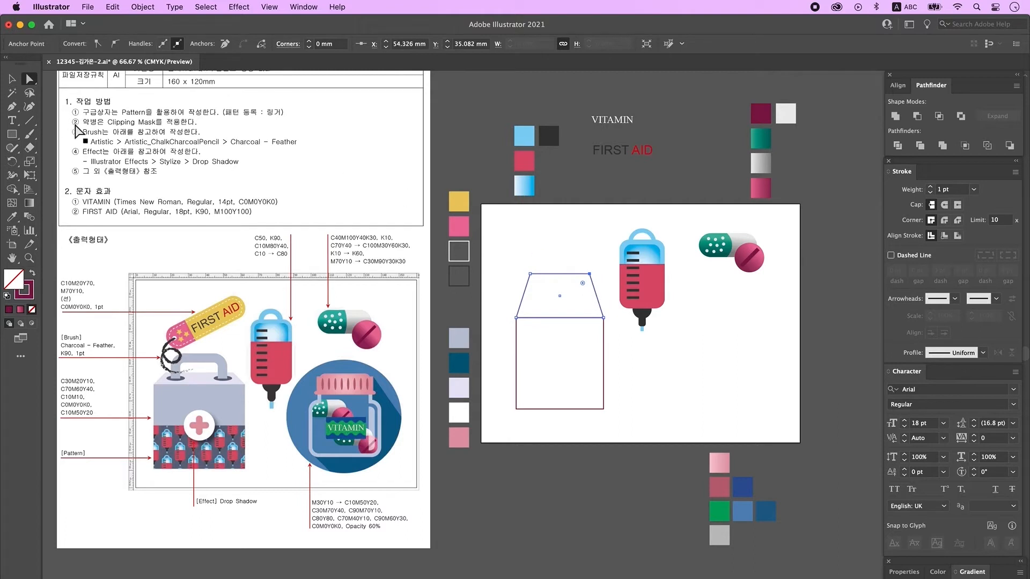
key(v)
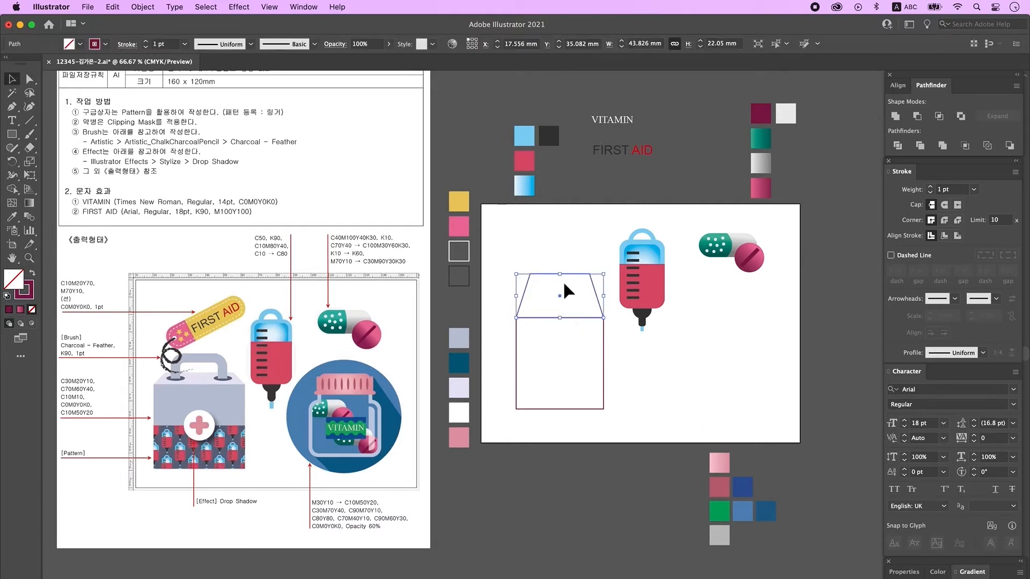
drag(565, 280, 568, 308)
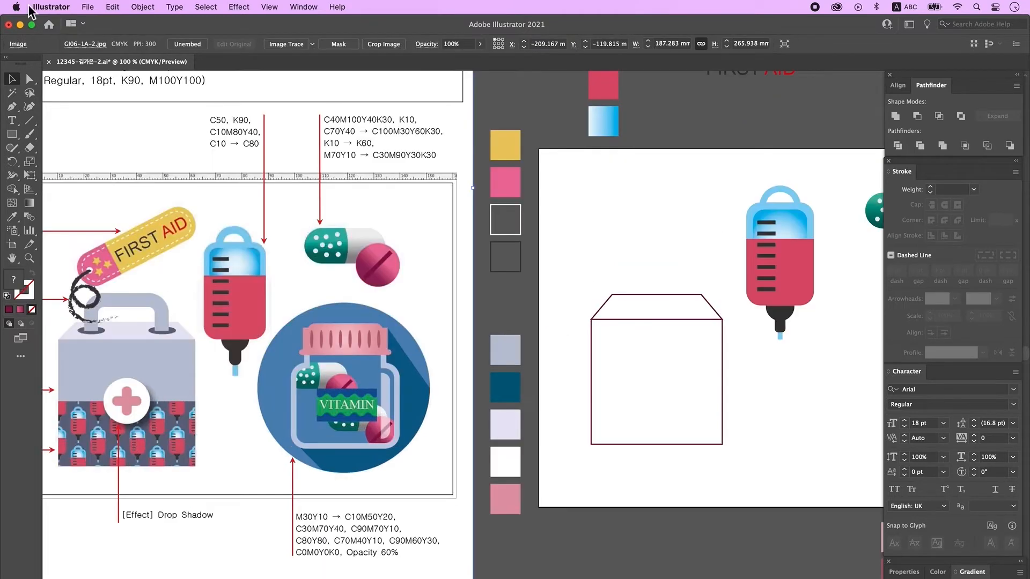
- Draw a rounded rectangle about 25.8 by 14 mm above the trapezoid, with the grey-blue swatch colour as stroke and no fill
click(11, 134)
click(59, 132)
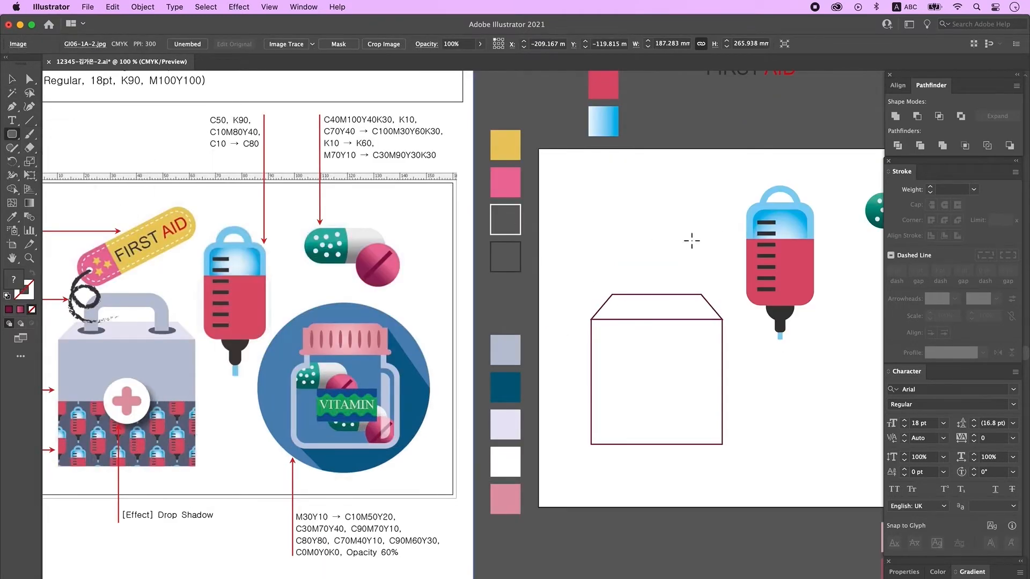
drag(621, 249, 695, 293)
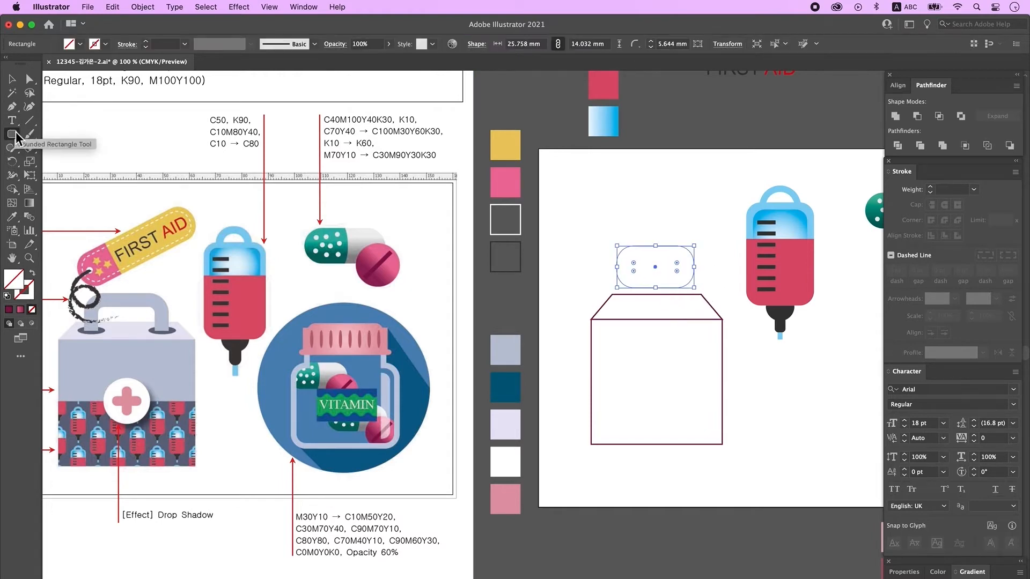
click(12, 217)
click(517, 354)
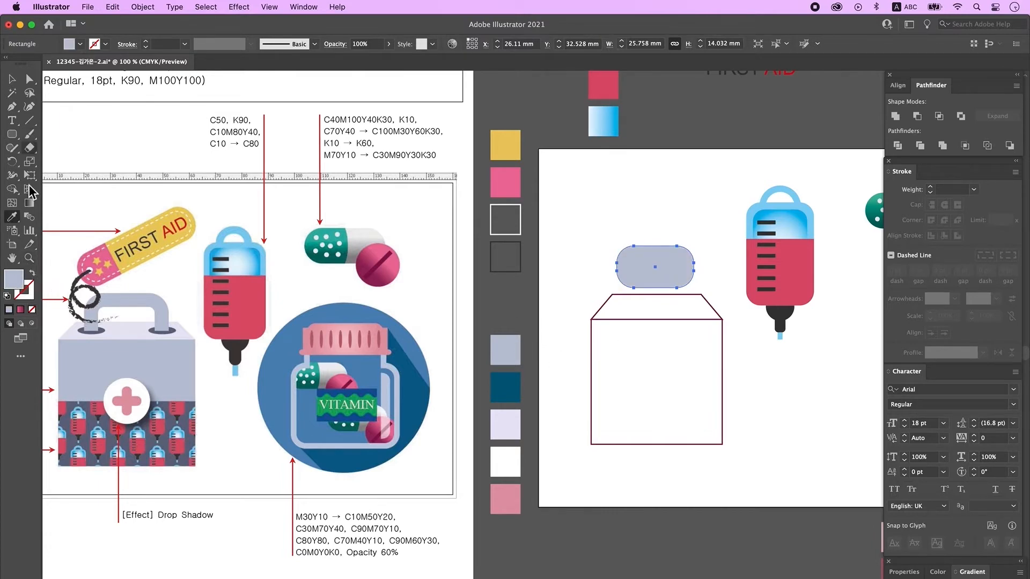
click(32, 272)
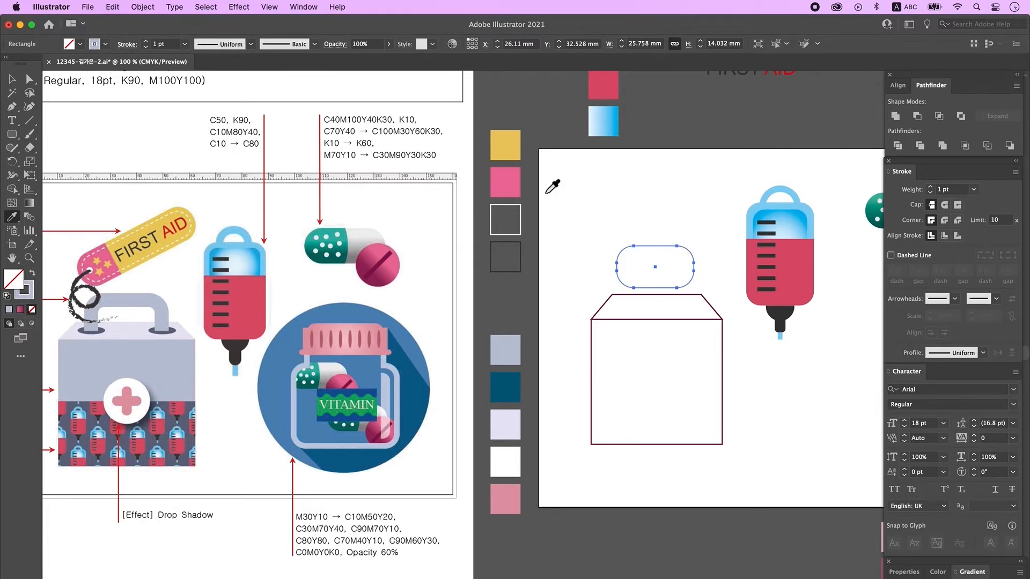
- Delete the two bottom anchor points of the rounded rectangle to leave an open handle arch
click(29, 79)
click(634, 289)
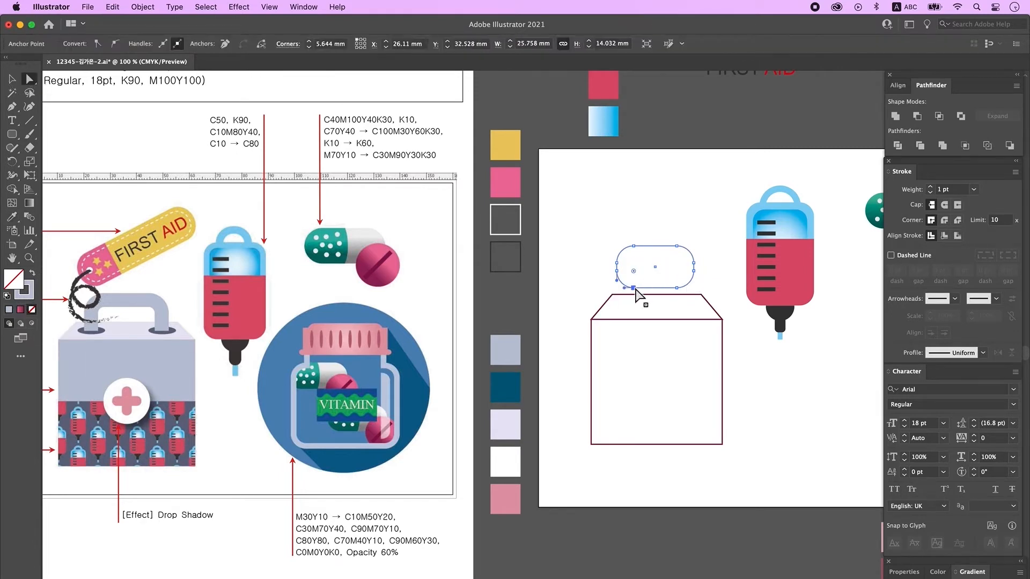
shift+click(677, 288)
key(Delete)
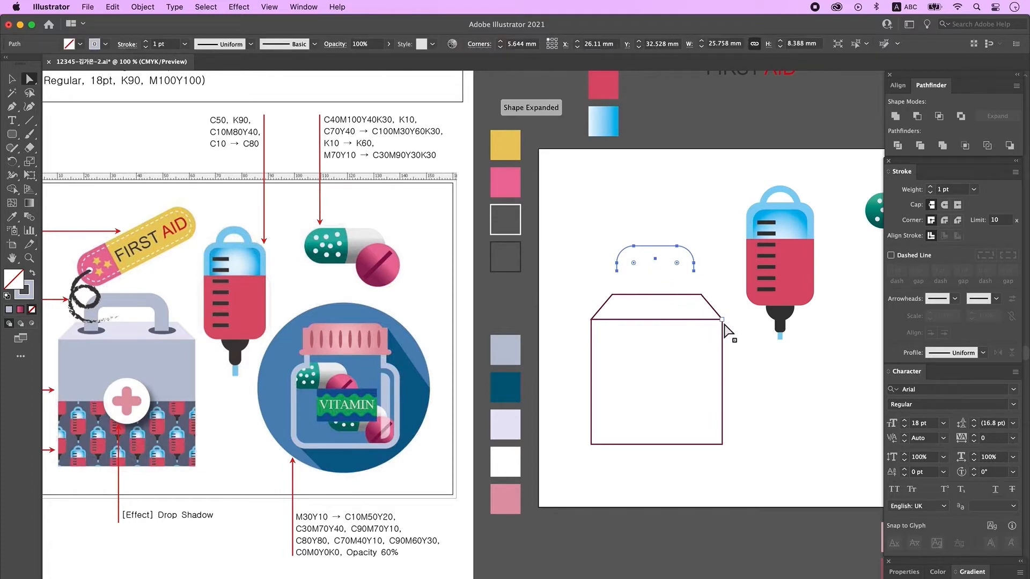
click(639, 284)
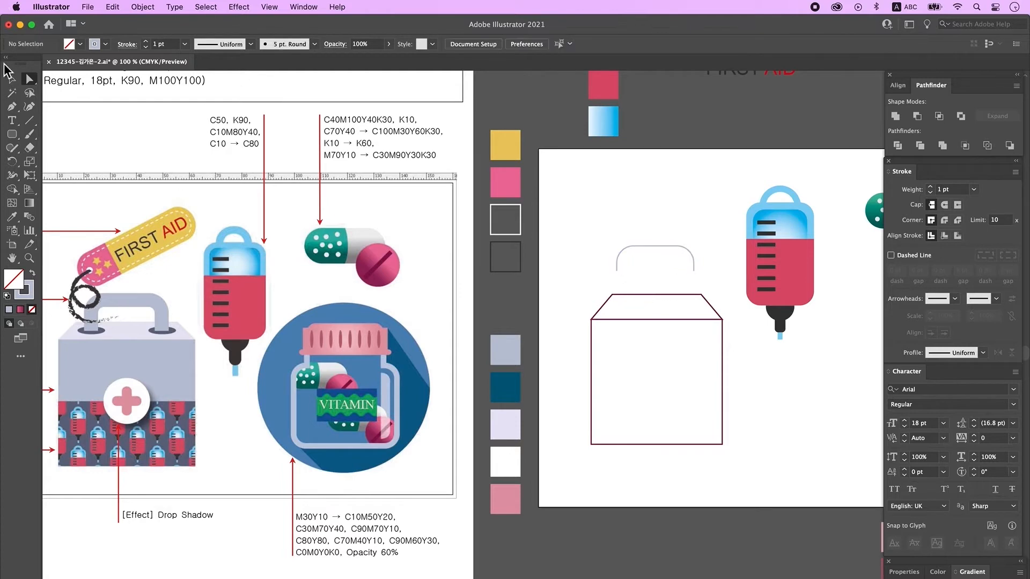
- Lengthen both open ends of the handle arch downward, making it about 12.3 mm high
click(12, 78)
mouse_move(665, 263)
mouse_down()
mouse_move(640, 226)
mouse_move(649, 264)
mouse_up()
click(614, 271)
click(29, 79)
click(710, 276)
drag(709, 275, 603, 268)
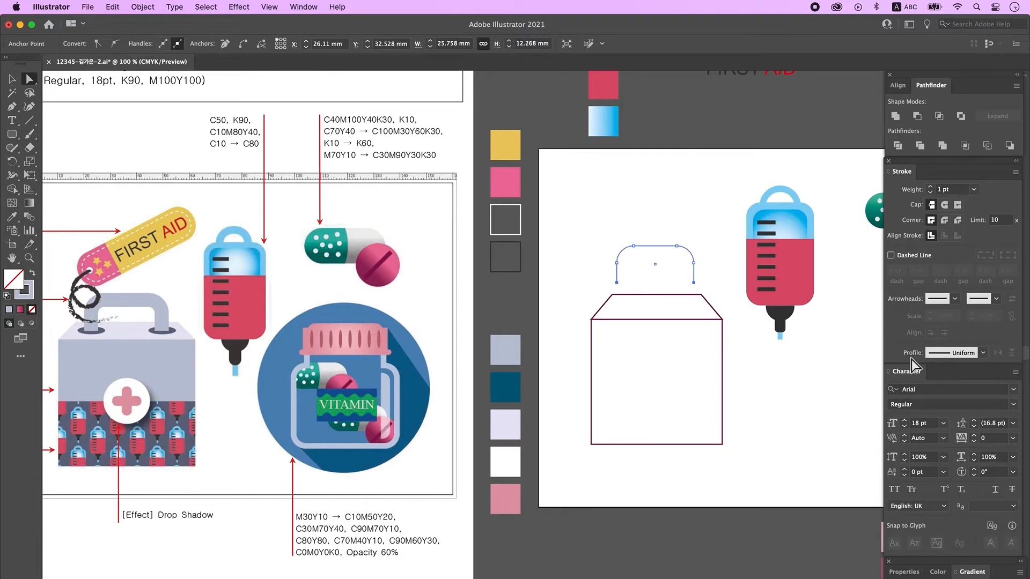
- Scale the handle arch down to about 23.7 by 11.3 mm and set its stroke weight to 12 pt
click(11, 79)
click(639, 210)
drag(650, 227, 669, 263)
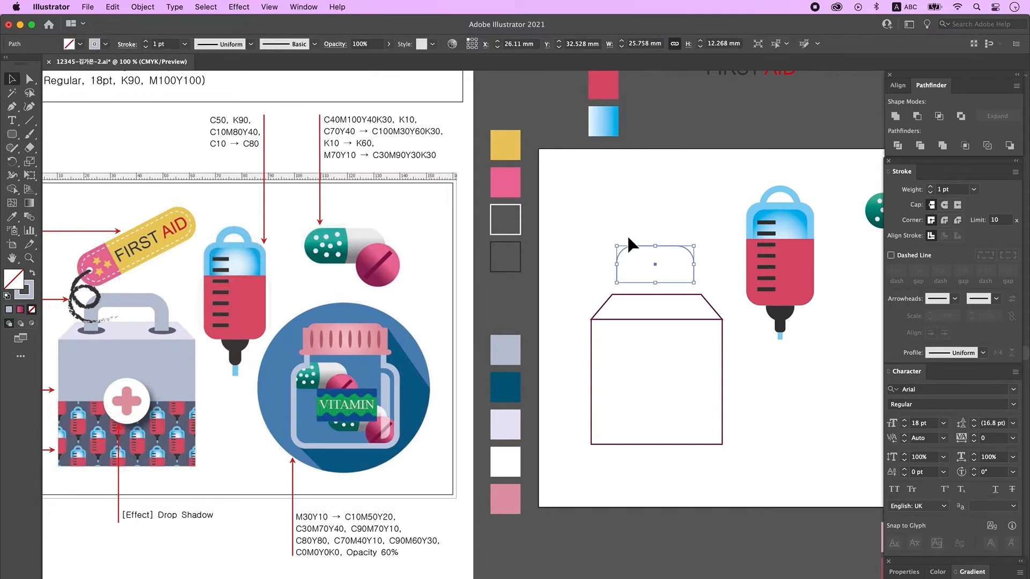
click(146, 41)
click(147, 42)
click(146, 42)
click(147, 42)
click(147, 42)
click(146, 42)
click(146, 42)
click(146, 42)
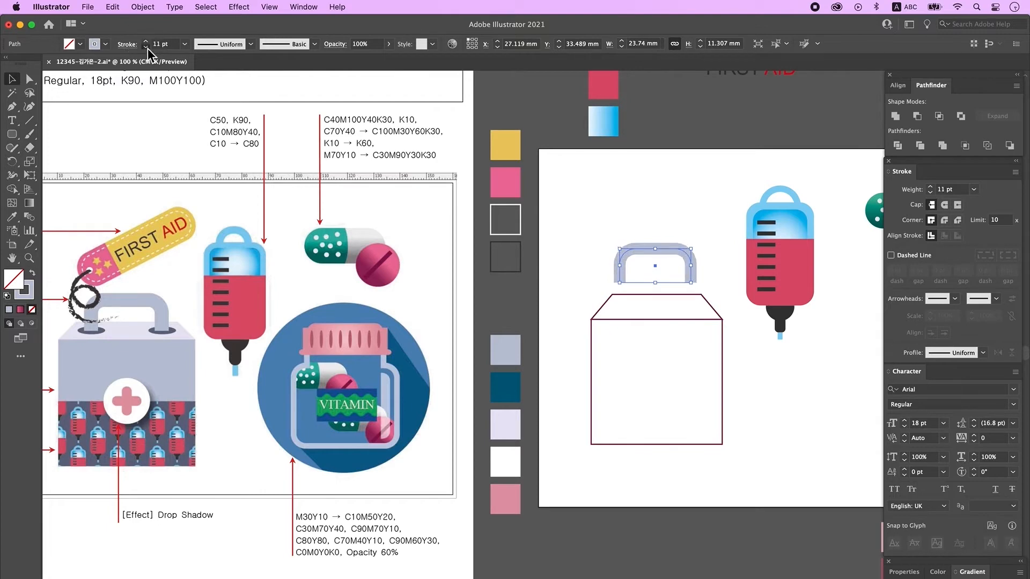
click(147, 42)
click(146, 41)
click(146, 42)
- Expand the handle's stroke into a filled shape and lower it onto the trapezoid lid
click(143, 7)
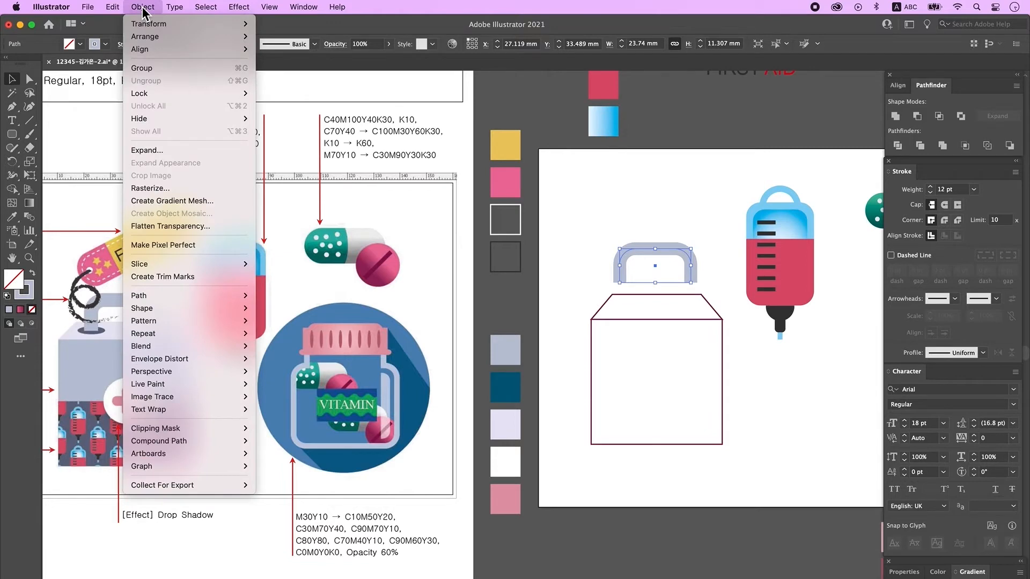
click(156, 150)
click(504, 353)
click(504, 353)
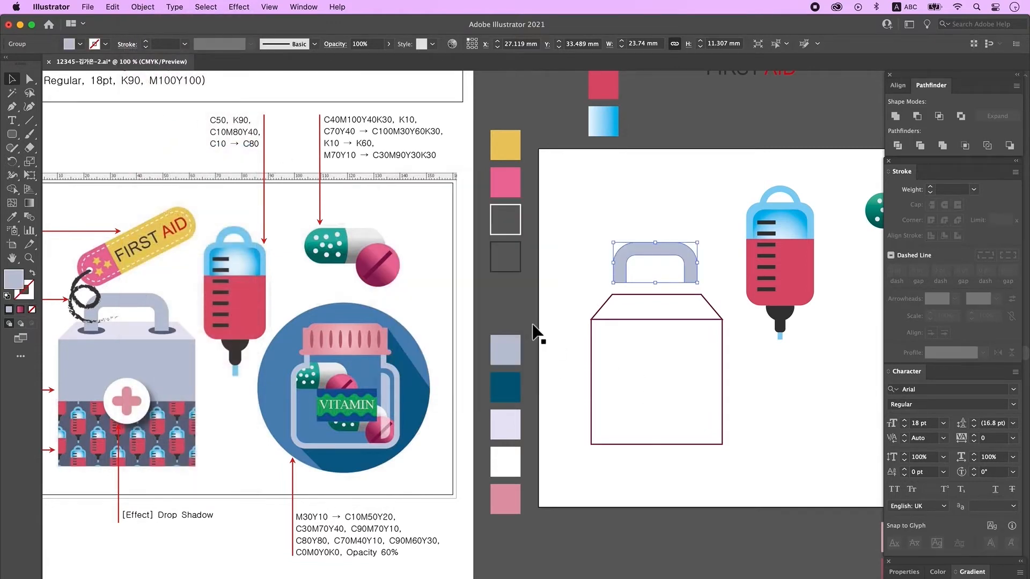
drag(662, 245, 673, 278)
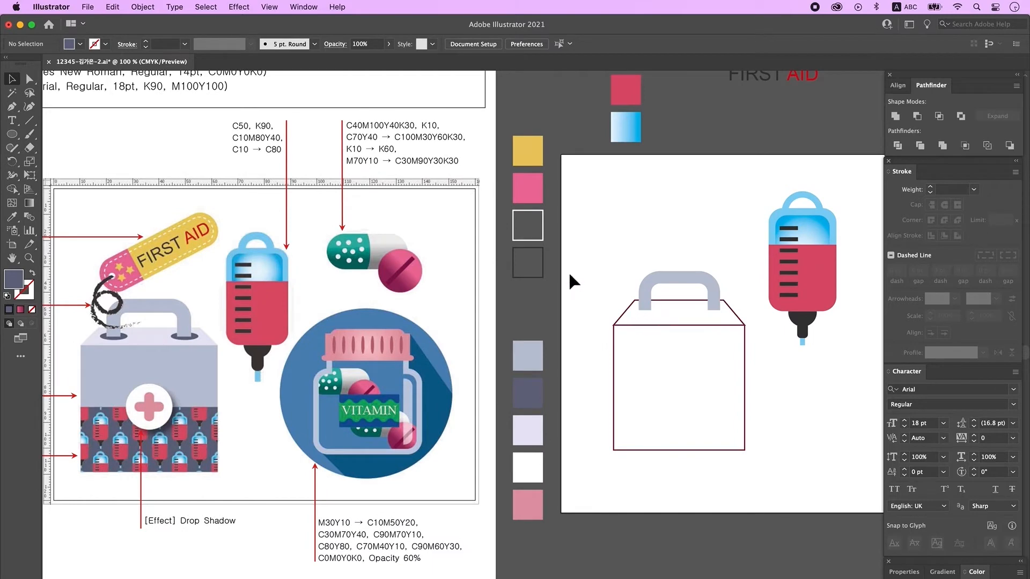
- Add slate ellipses about 9.5 by 3.3 mm at both feet of the handle and place the handle in front of them
click(13, 134)
drag(637, 307, 716, 316)
key(v)
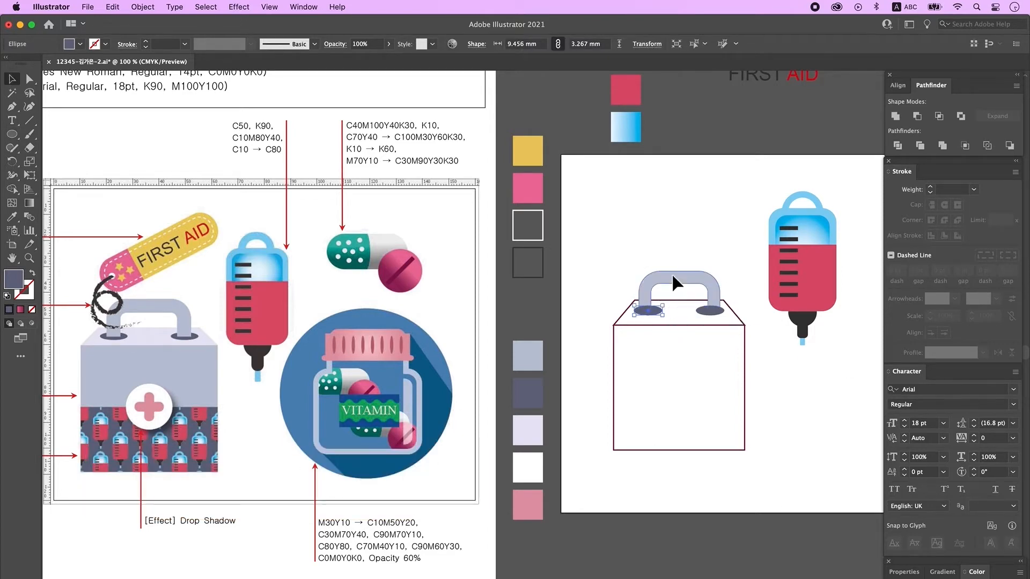
click(677, 284)
scroll(679, 284, left, 2)
scroll(679, 284, down, 1)
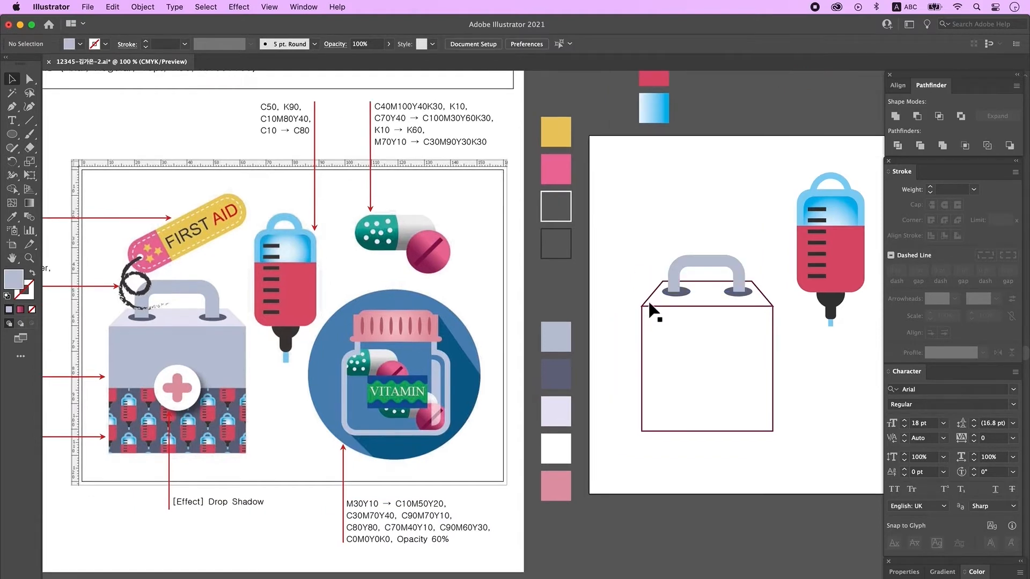
- Fill the trapezoid lid with the pale lavender swatch colour and the box body with the grey-blue swatch colour
click(648, 293)
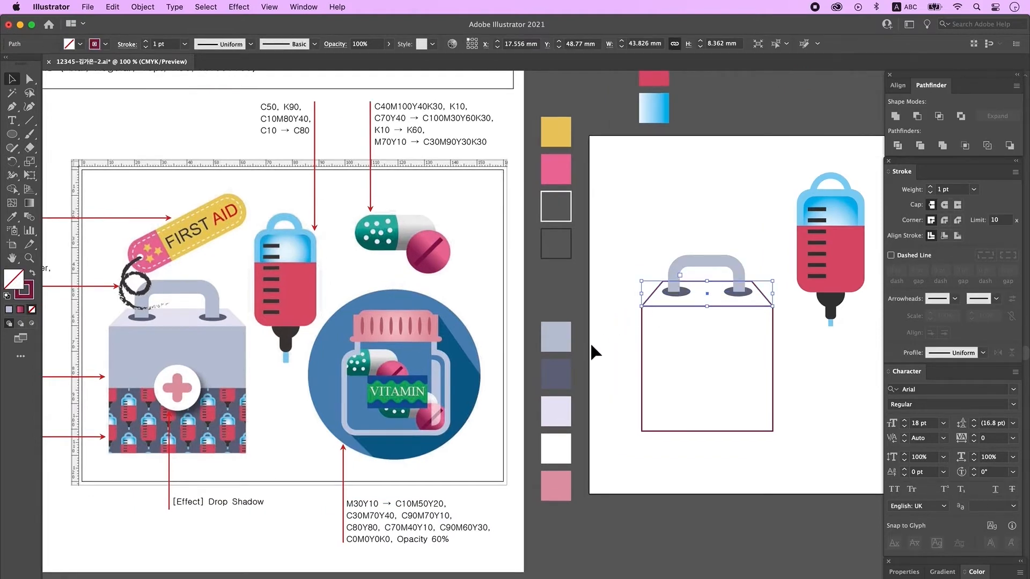
key(i)
click(556, 411)
drag(628, 354, 679, 388)
click(565, 342)
key(v)
- Fine-tune the position of the two slate ellipses under the handle's feet
key(super+equal)
drag(790, 210, 964, 349)
click(743, 351)
shift+click(674, 351)
drag(707, 341, 708, 346)
drag(648, 321, 653, 321)
key(super+shift+a)
key(super+minus)
- Duplicate the box body to its right and shorten the copy from the top to about 22.9 mm high
drag(804, 523, 777, 420)
click(606, 307)
drag(600, 304, 758, 304)
drag(756, 249, 755, 300)
drag(740, 336, 761, 335)
- Fill the shortened copy with the dark slate swatch colour and place it over the lower half of the box body
key(i)
key(cmd+z)
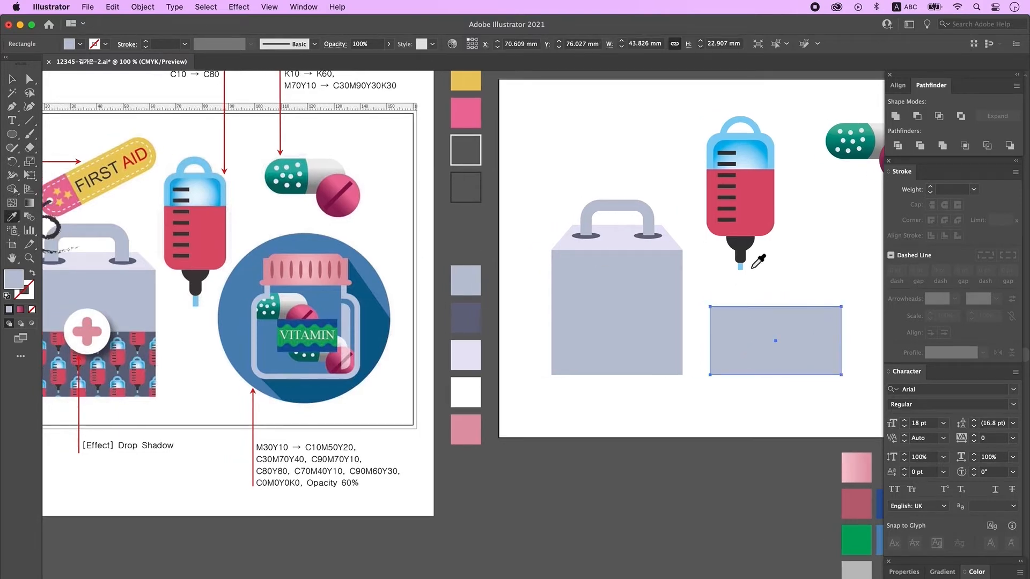
click(476, 321)
key(v)
drag(757, 331, 599, 331)
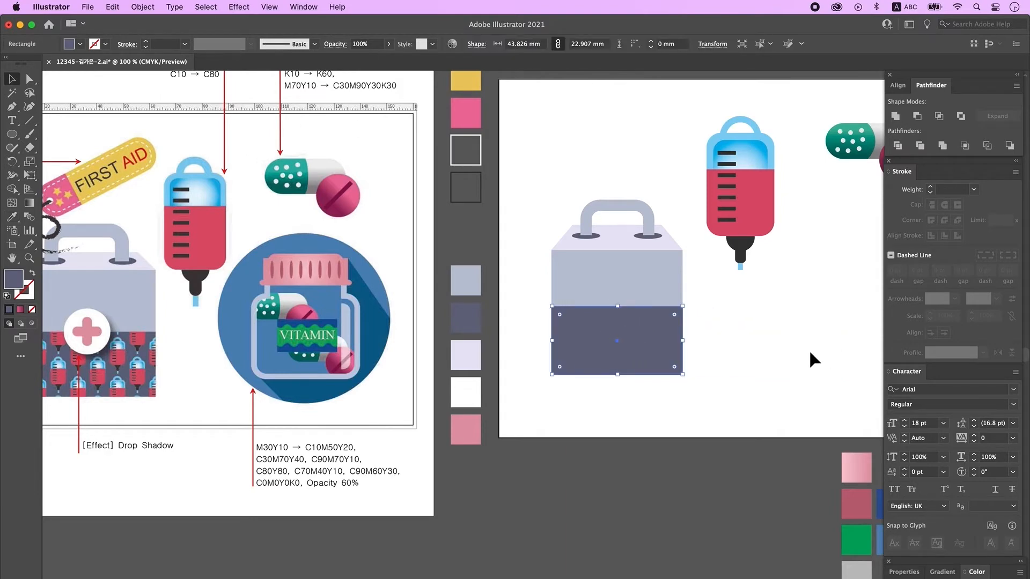
- Deselect the slate rectangle and open the Swatches panel
click(809, 351)
scroll(809, 351, right, 2)
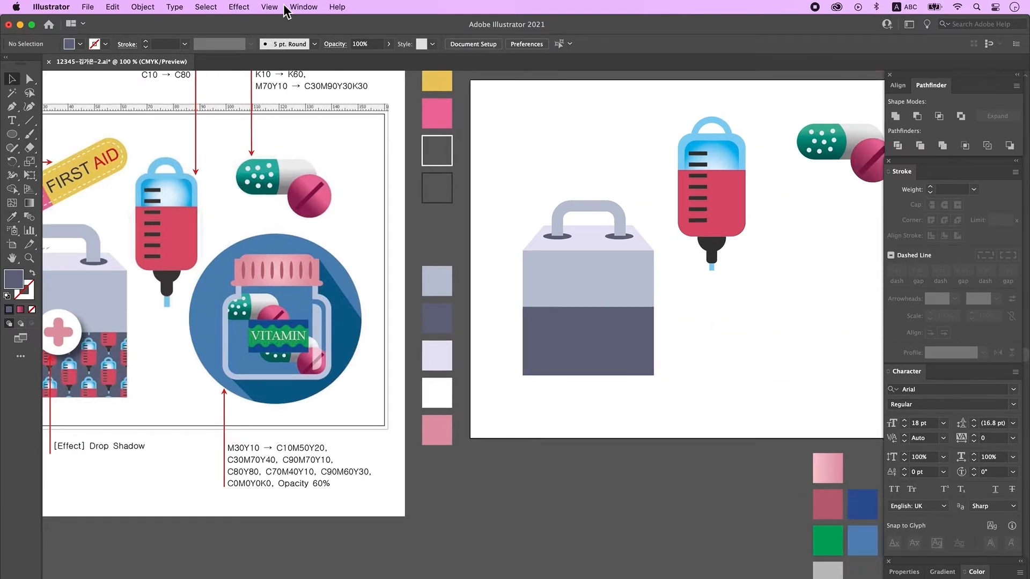
click(302, 7)
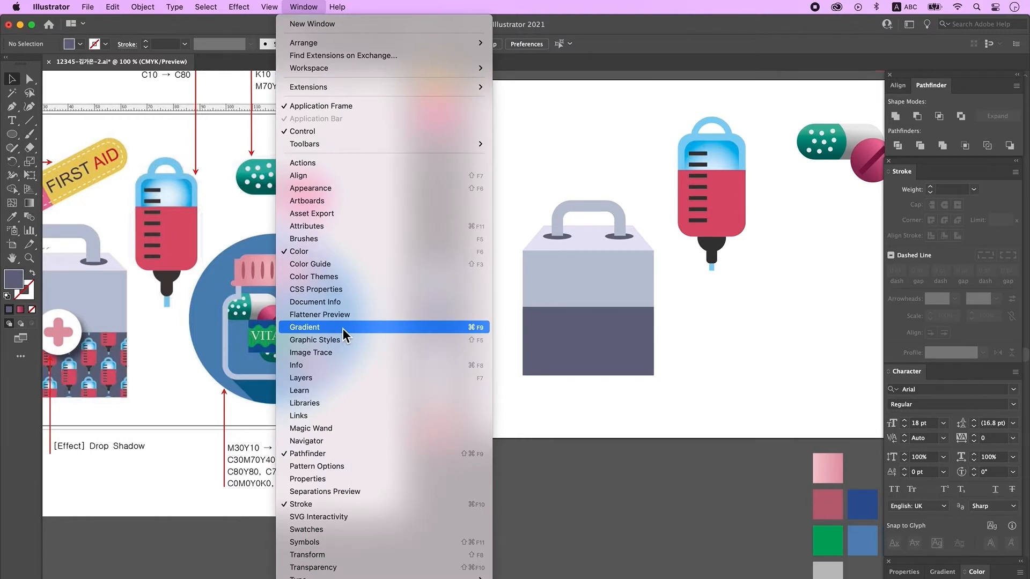
click(307, 529)
- Duplicate the fluid bag group below the original, and move the Swatches panel clear of the artwork
click(692, 120)
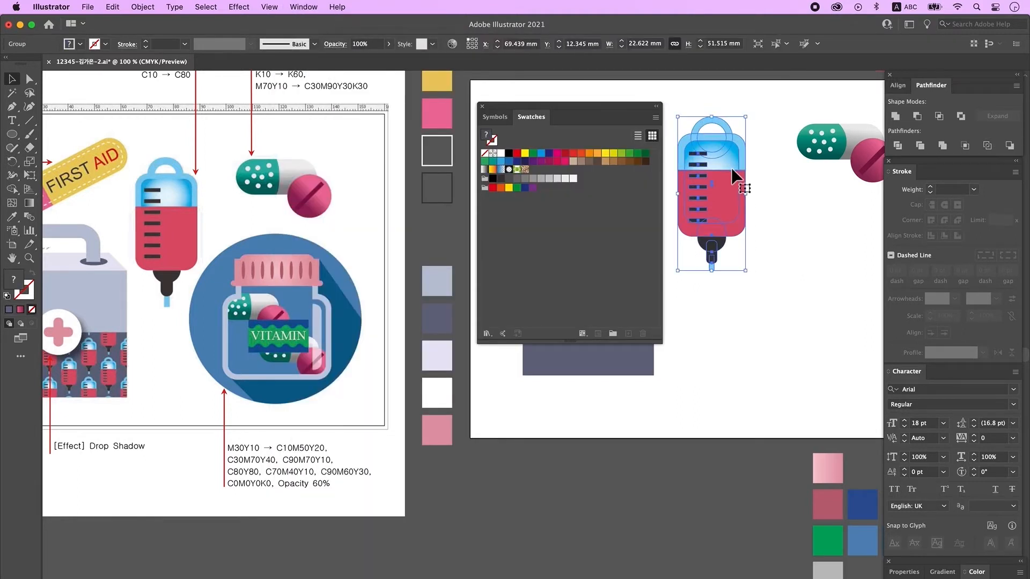
drag(733, 164, 770, 331)
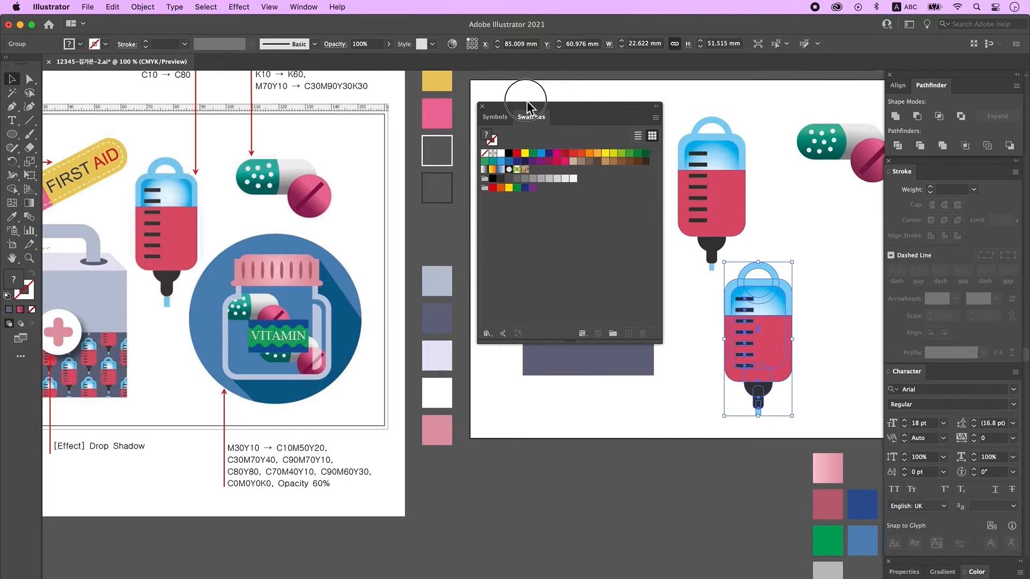
drag(596, 107, 534, 115)
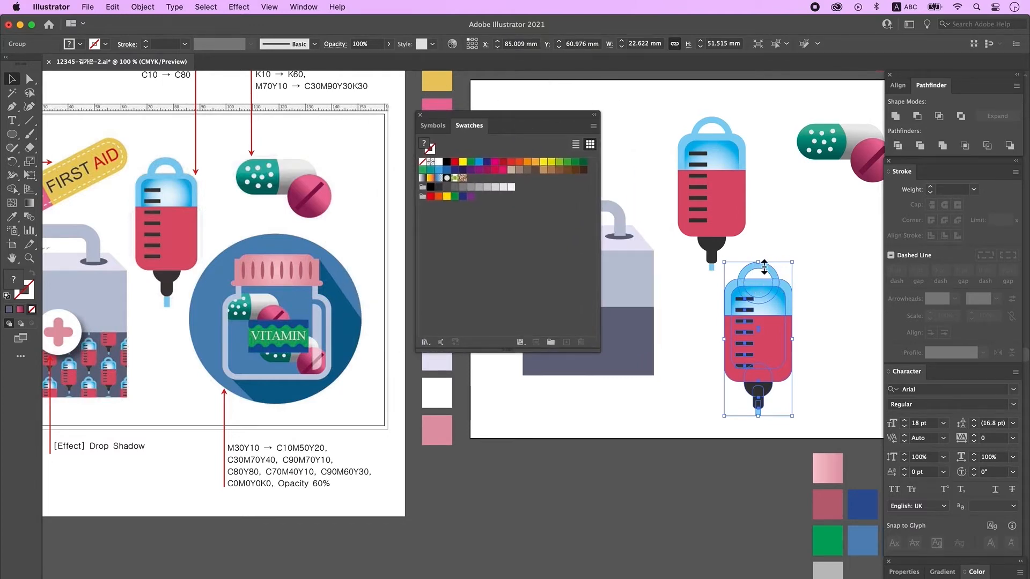
- Shrink the fluid bag copy to about 6.6 × 15 mm, add it to the swatches as a pattern, and deselect it
drag(764, 265, 545, 195)
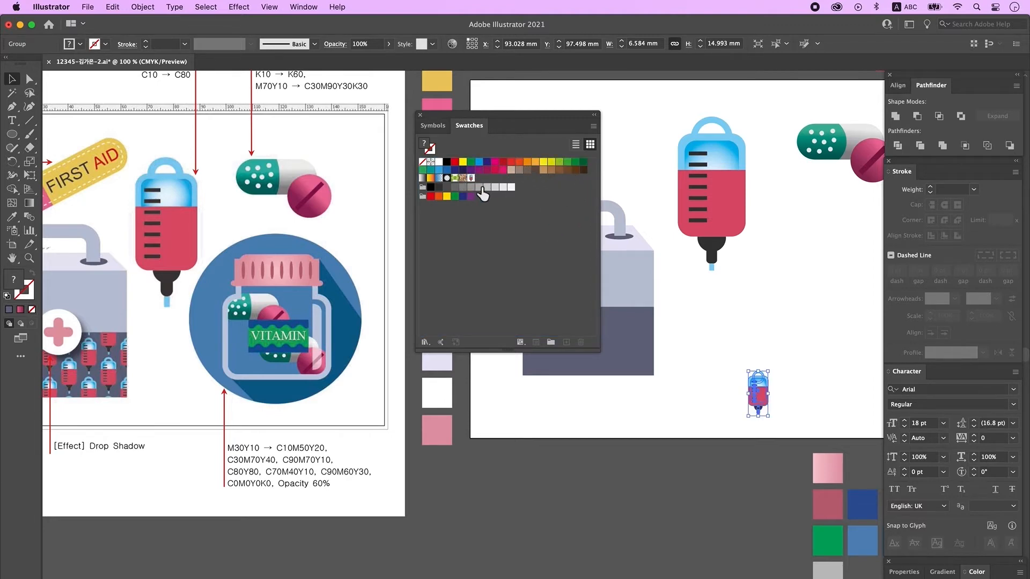
scroll(322, 161, up, 10)
scroll(322, 161, left, 7)
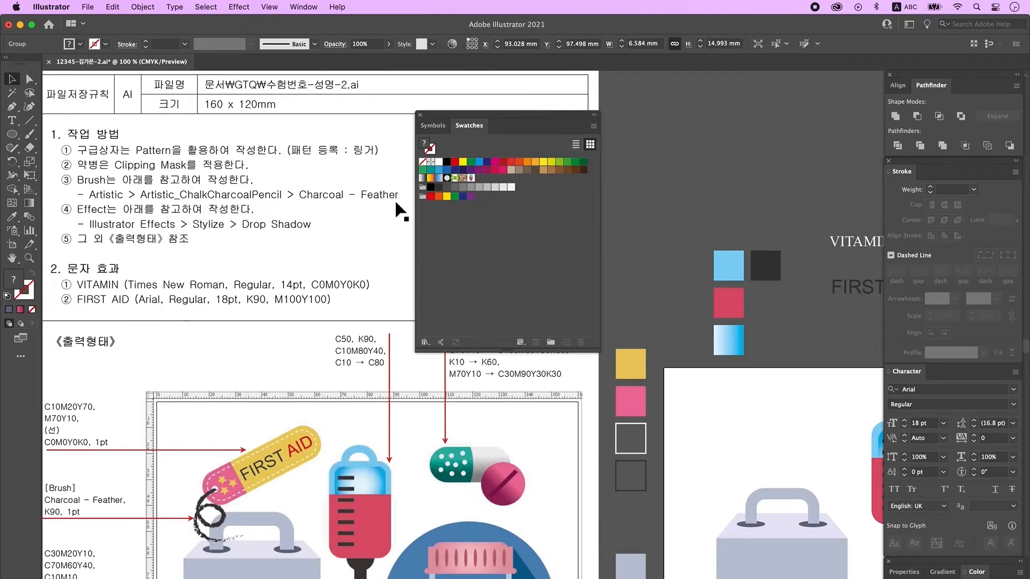
drag(333, 292, 277, 265)
click(694, 134)
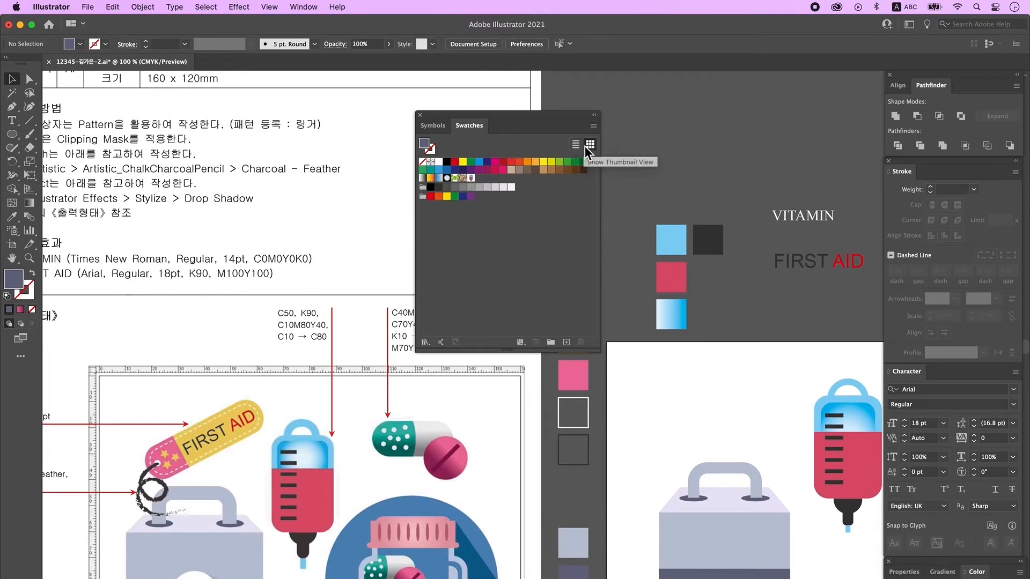
- Show the swatches as medium thumbnails and rename the new fluid-bag pattern swatch to 링거
click(598, 128)
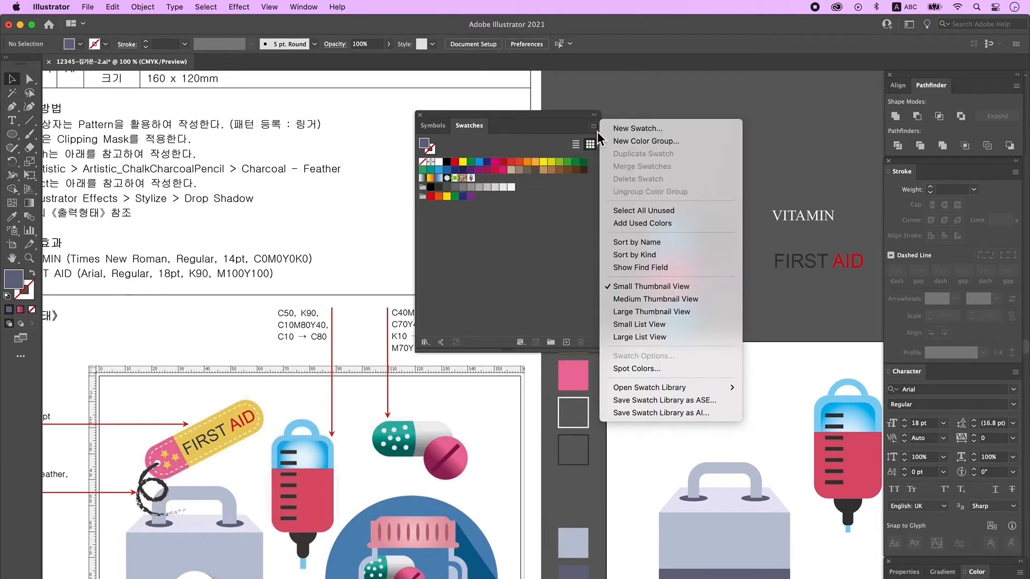
click(656, 299)
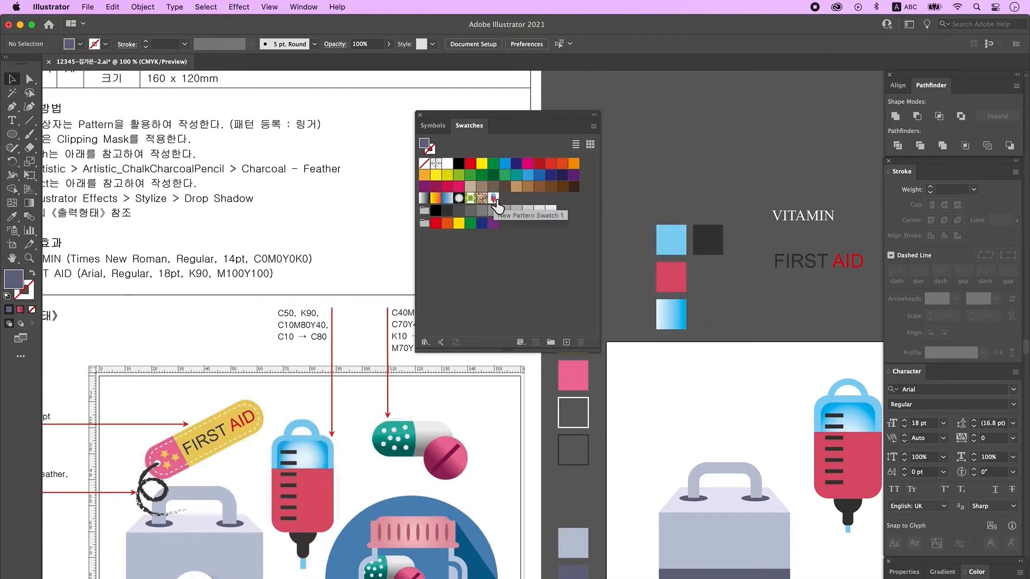
double_click(494, 199)
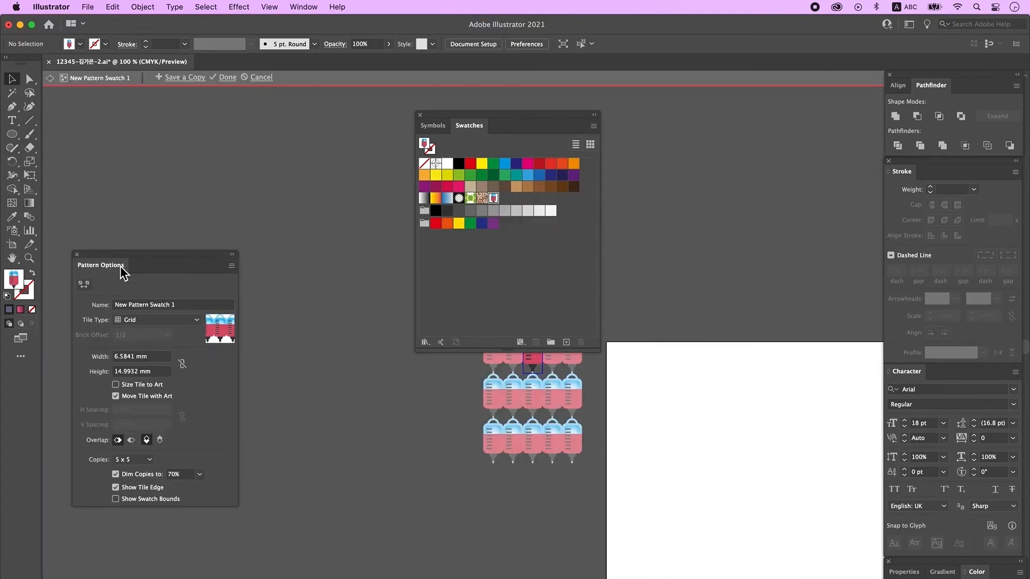
click(134, 302)
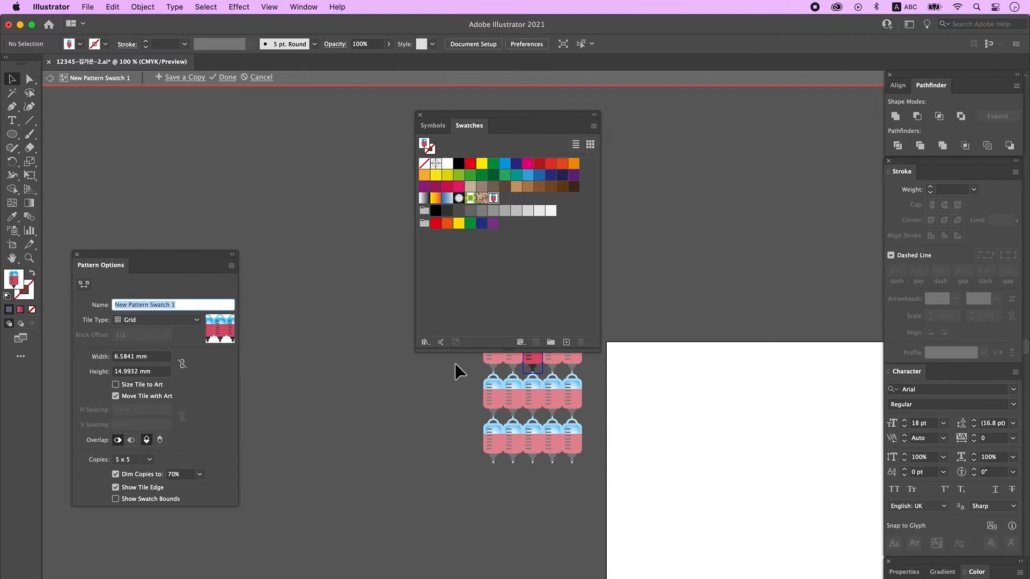
key(ctrl+space)
text(링거)
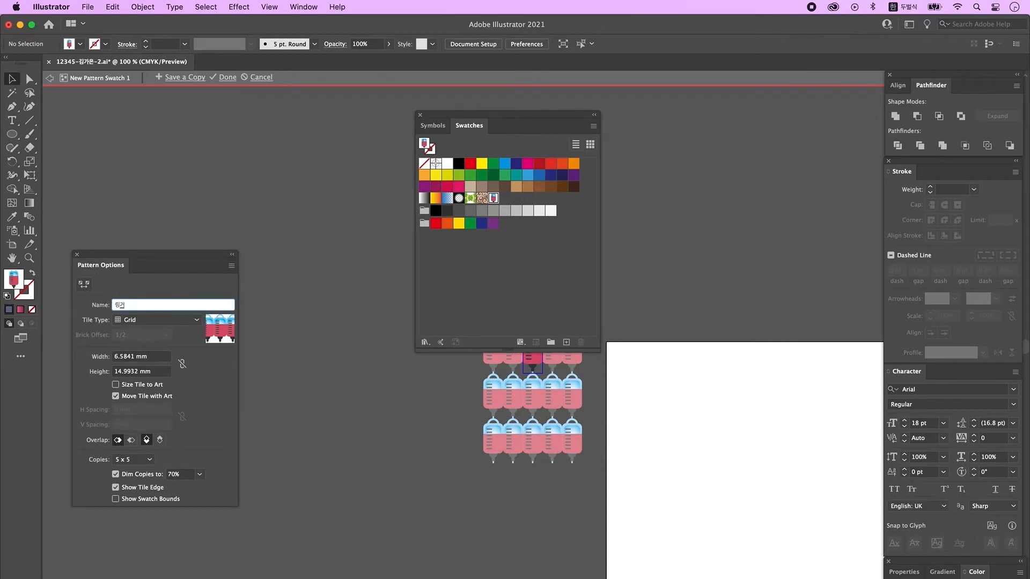
key(Return)
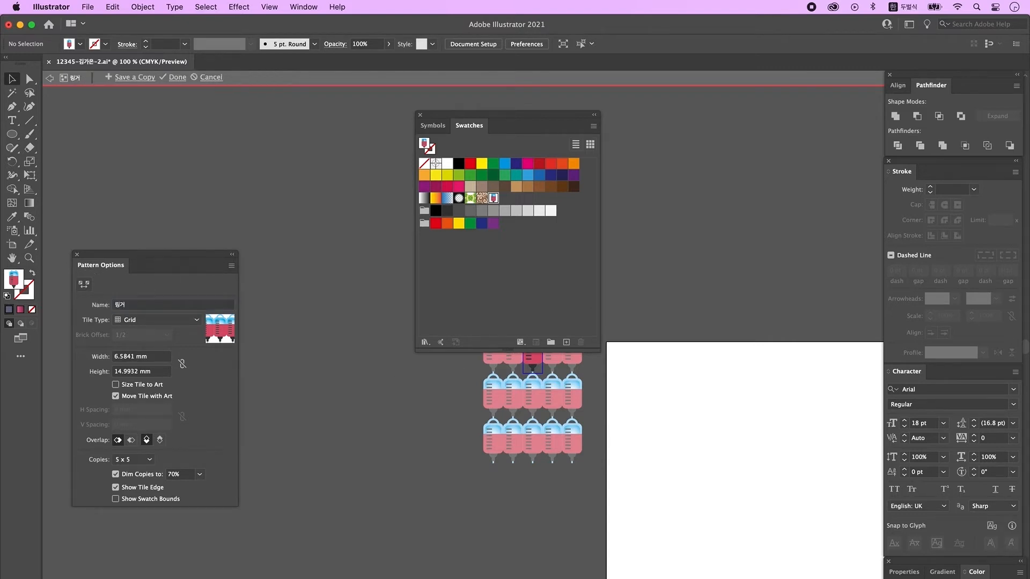
key(Escape)
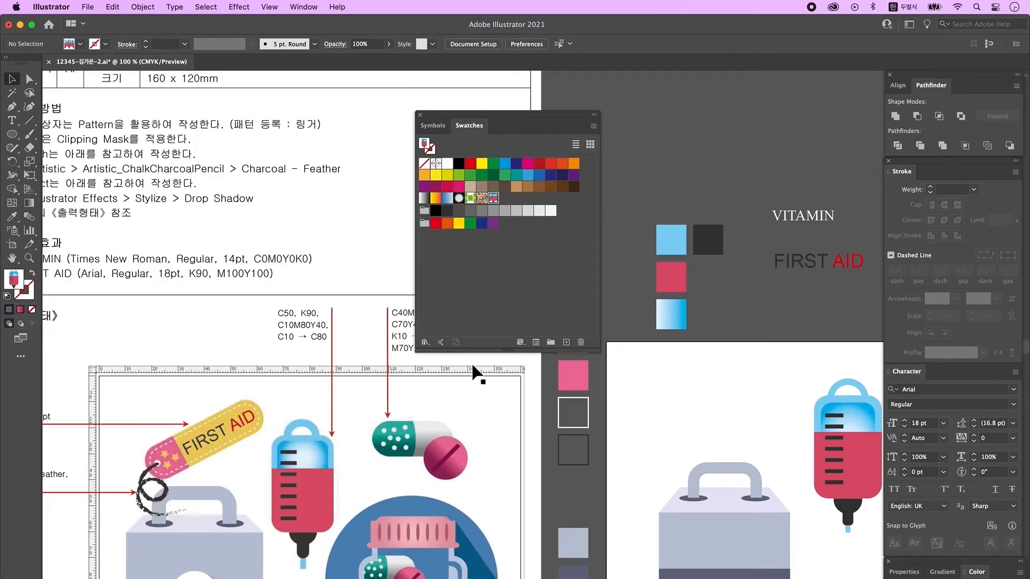
- Copy the slate rectangle on the box, paste it in front in place, and fill the copy with the 링거 pattern
scroll(622, 438, down, 5)
click(726, 395)
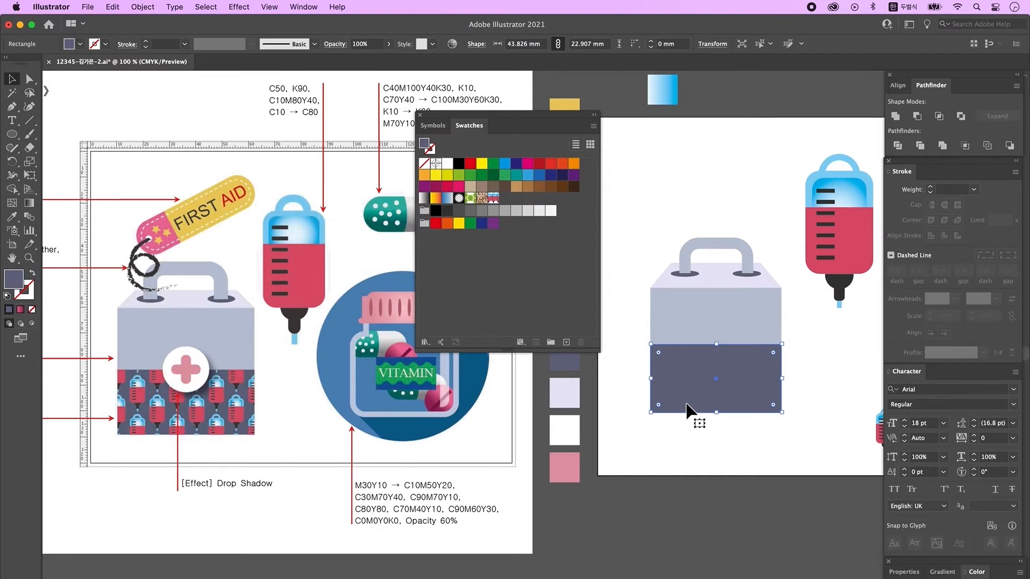
key(super+c)
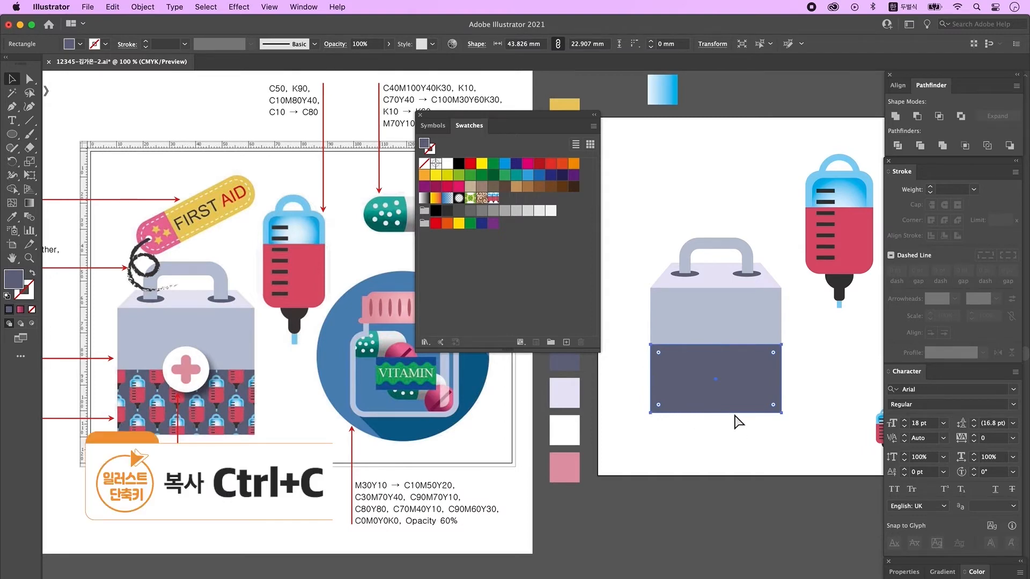
key(super+f)
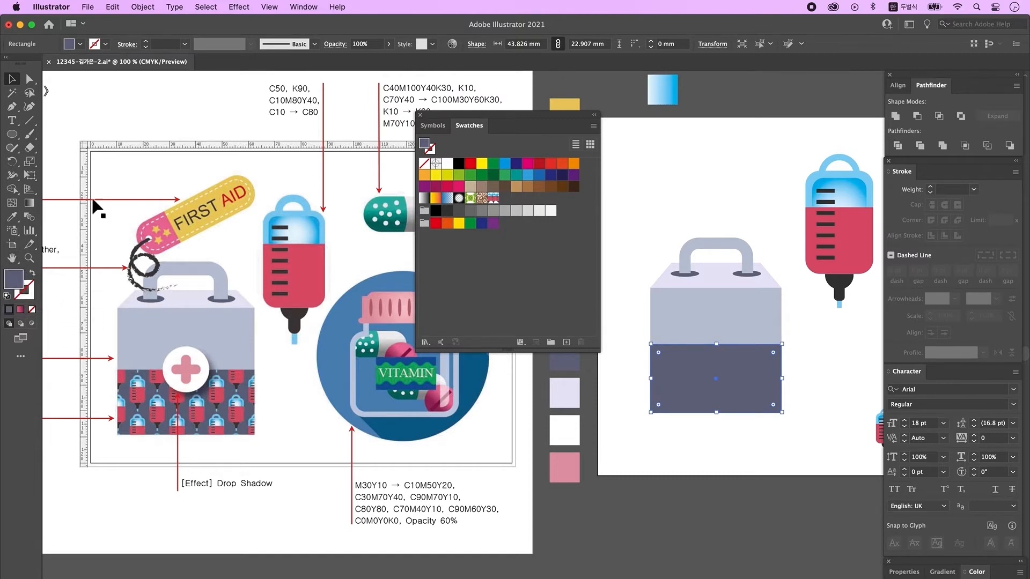
click(493, 199)
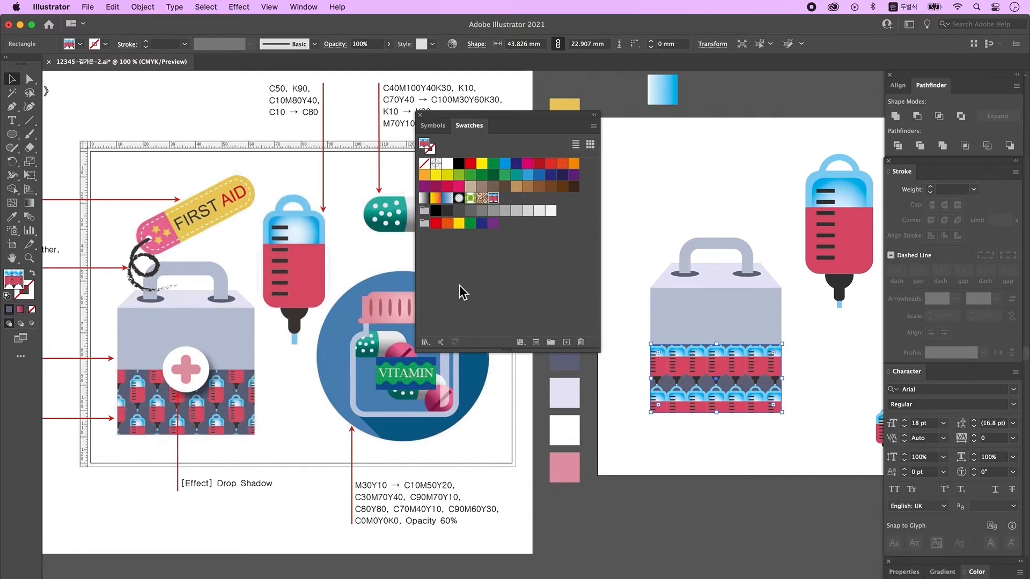
- Edit the 링거 pattern to use the Brick by Row tile type and size its tile to the art
double_click(495, 201)
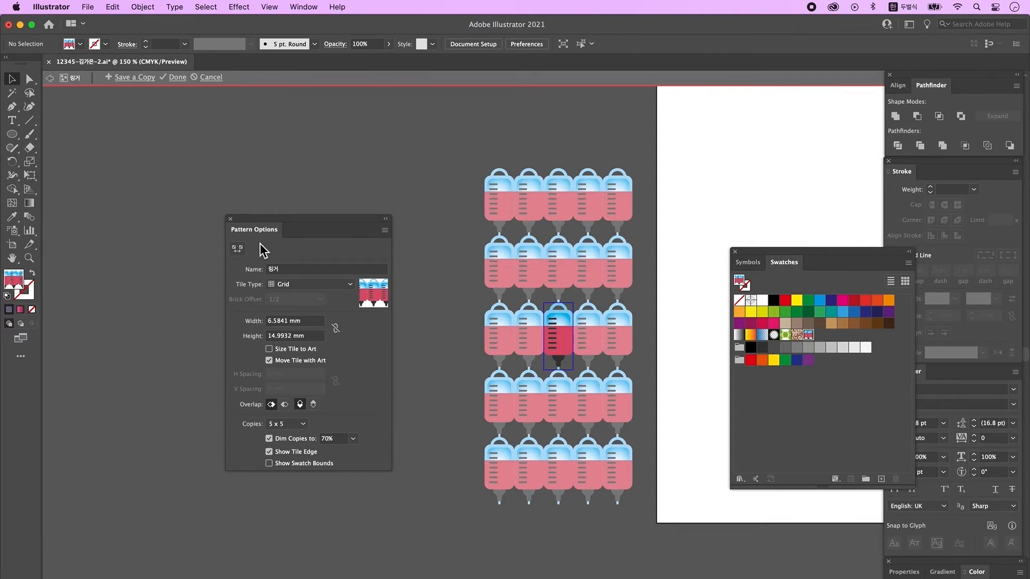
click(309, 287)
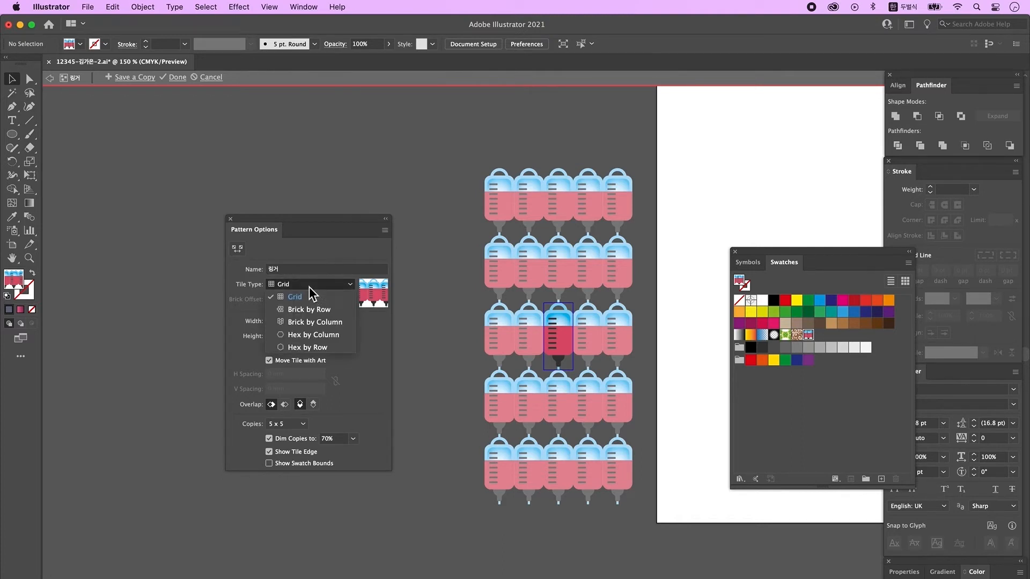
click(343, 311)
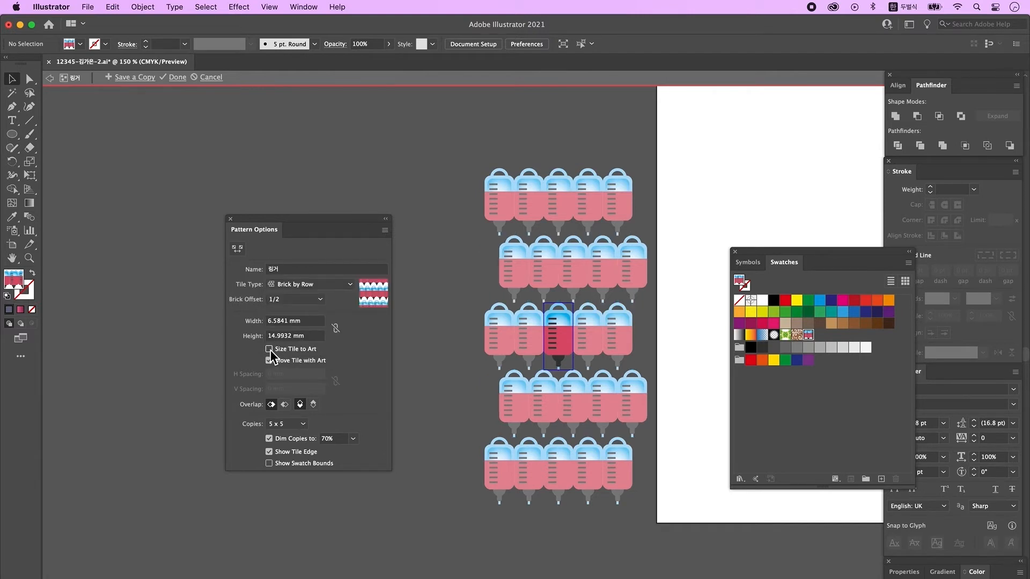
click(269, 349)
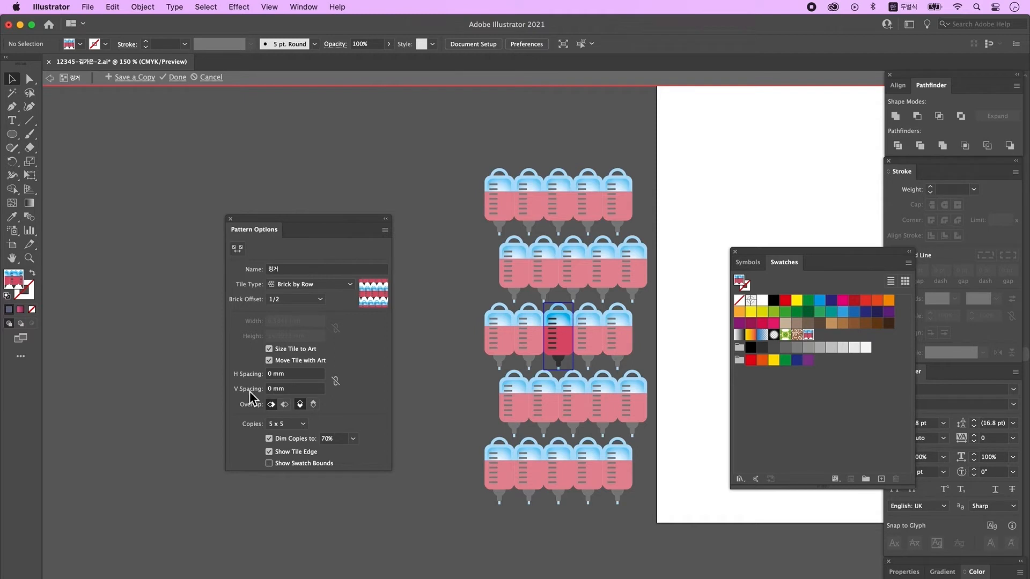
- Set the 링거 pattern's horizontal and vertical spacing to 3 mm each and leave pattern editing
click(290, 375)
key(Up)
key(Up)
key(Up)
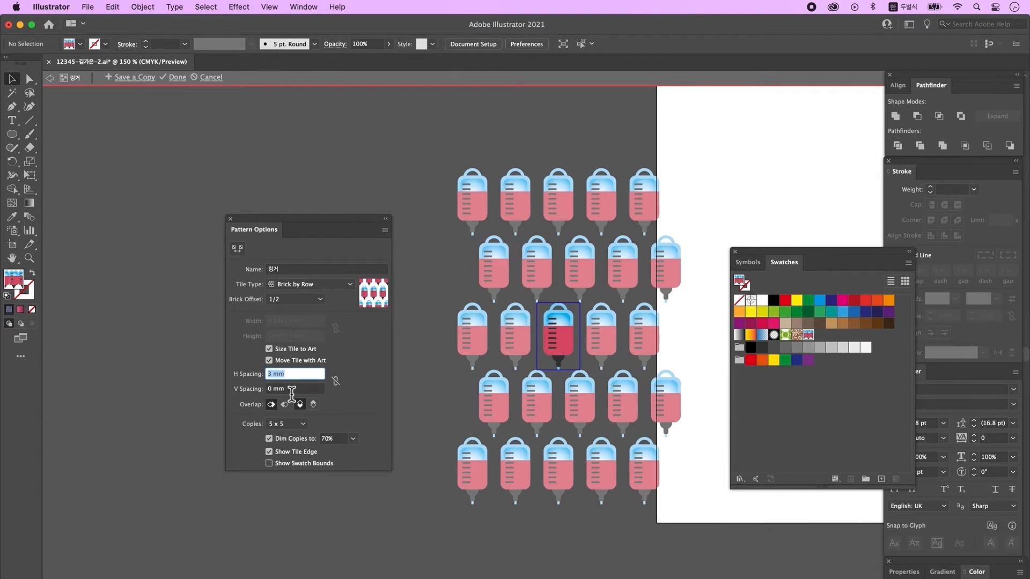
click(292, 393)
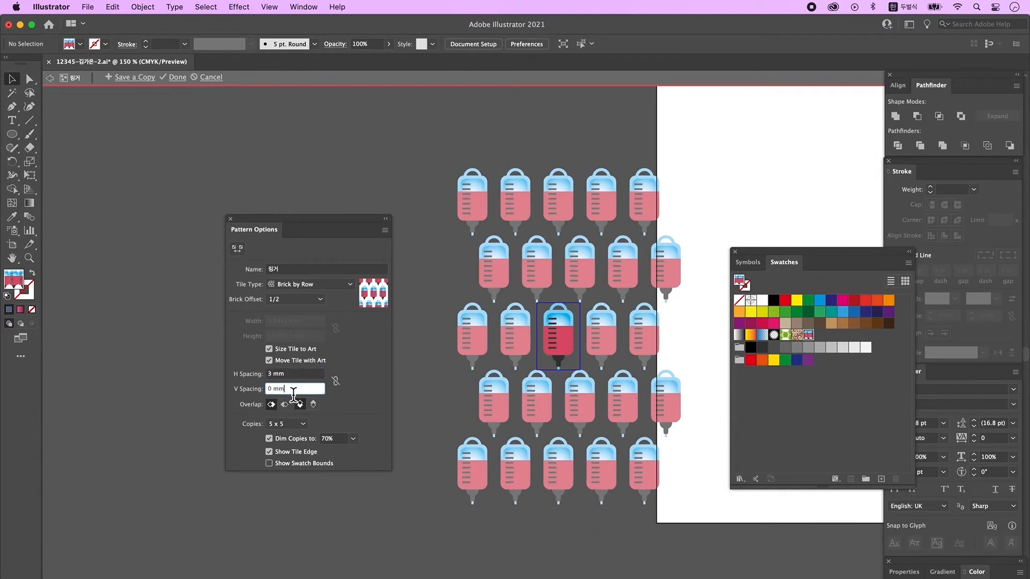
key(Up)
key(Up)
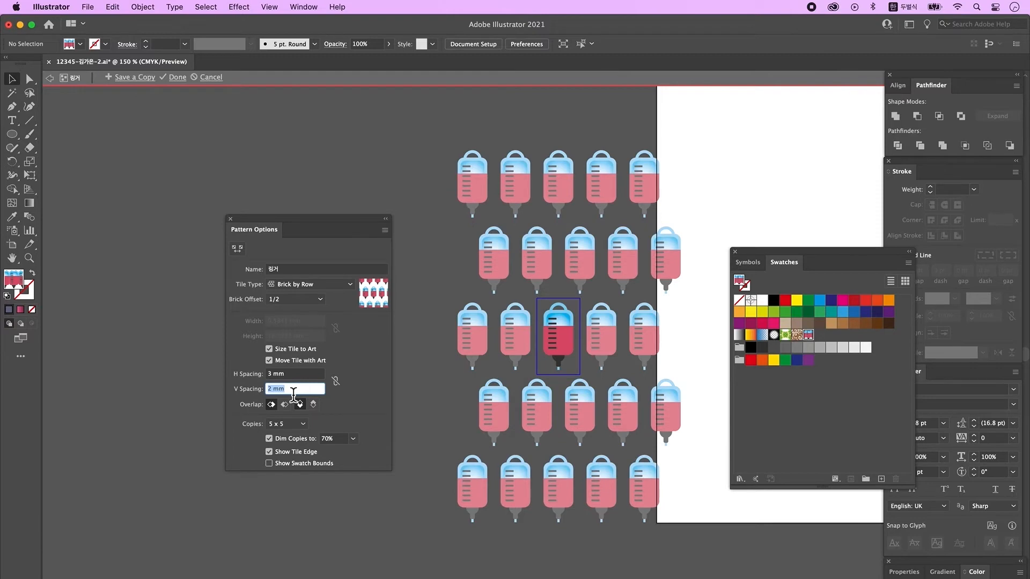
key(Up)
key(Return)
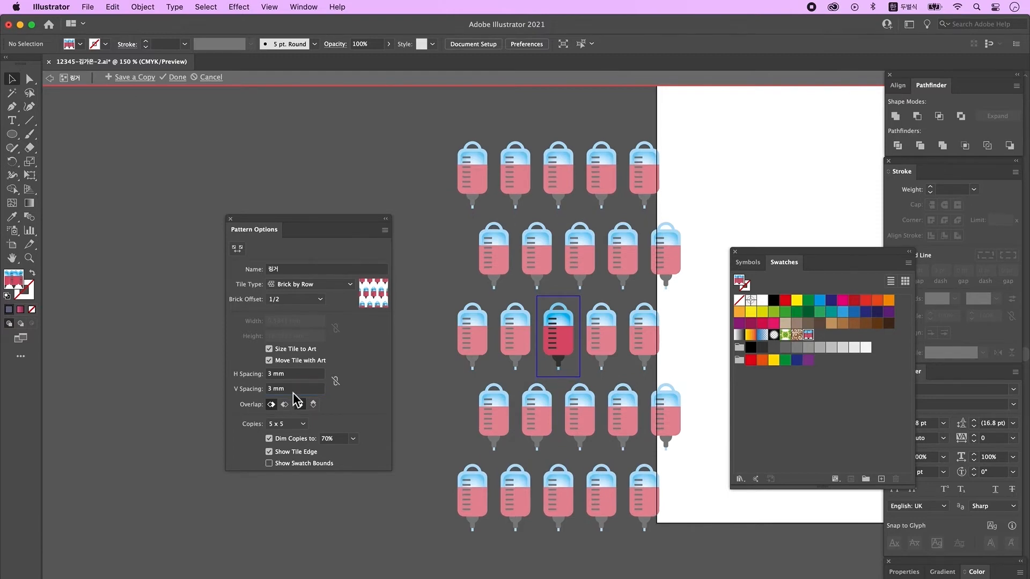
key(Escape)
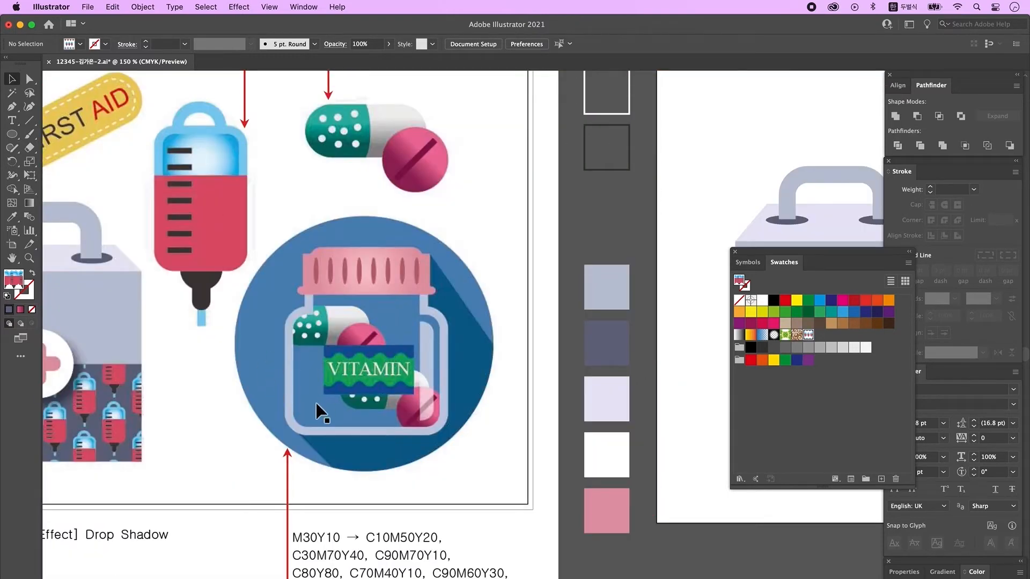
- Scale only the pattern inside the box's lower rectangle uniformly to 75%, with Transform Objects off and Transform Patterns on
alt+super+click(604, 447)
drag(633, 455, 496, 465)
drag(520, 432, 546, 433)
drag(577, 347, 628, 351)
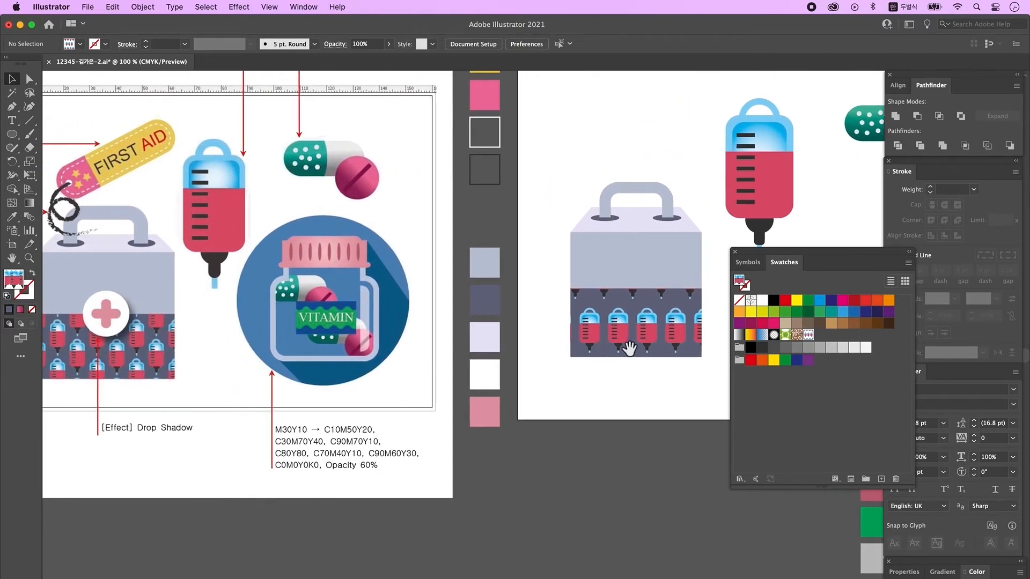
click(630, 335)
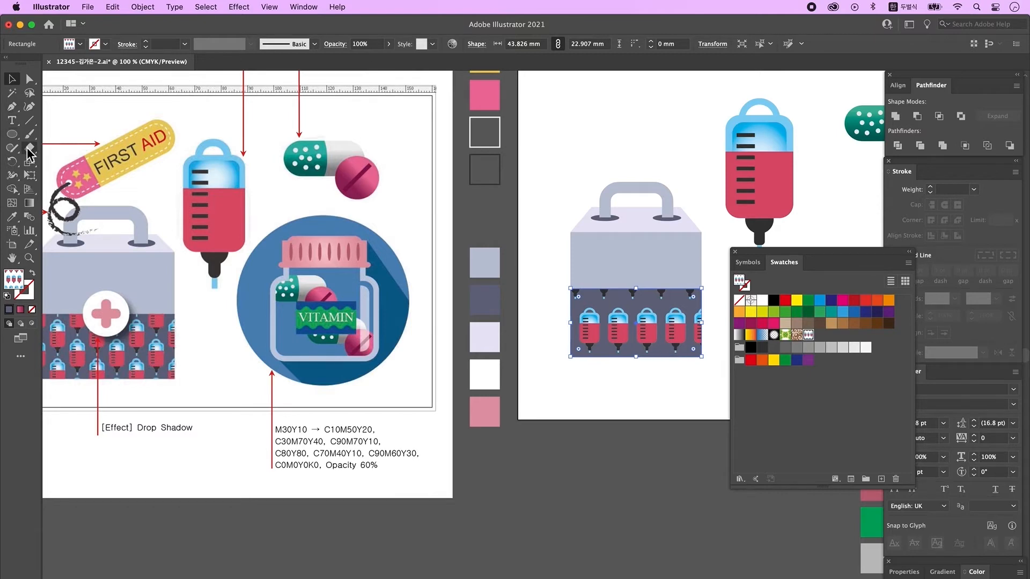
click(30, 163)
double_click(31, 163)
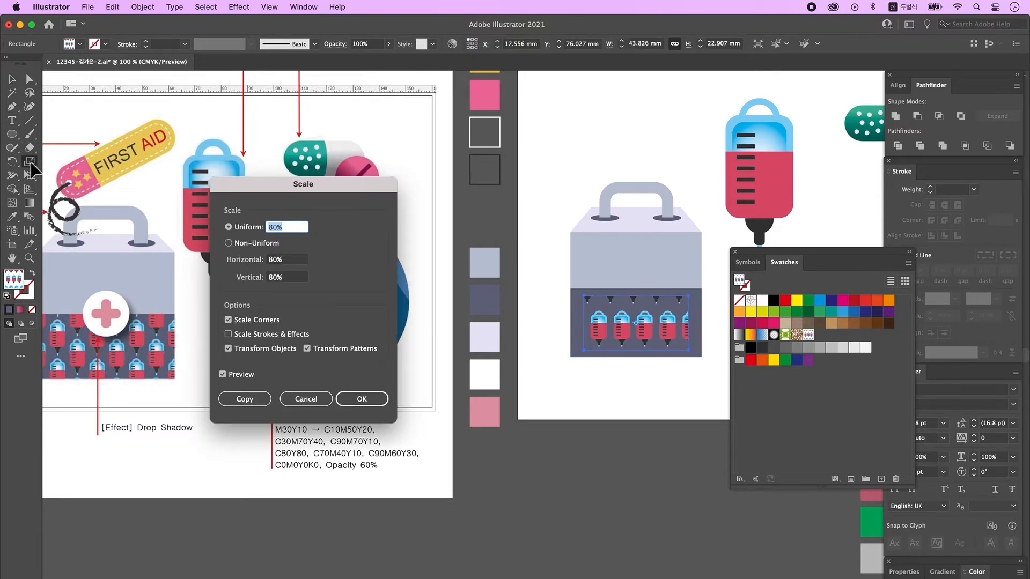
drag(328, 191, 489, 192)
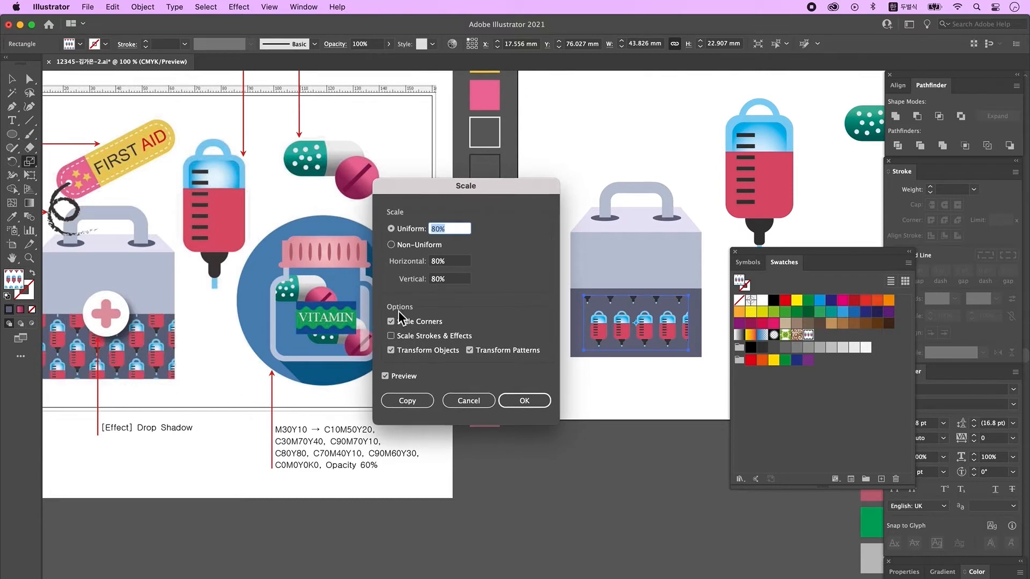
click(391, 350)
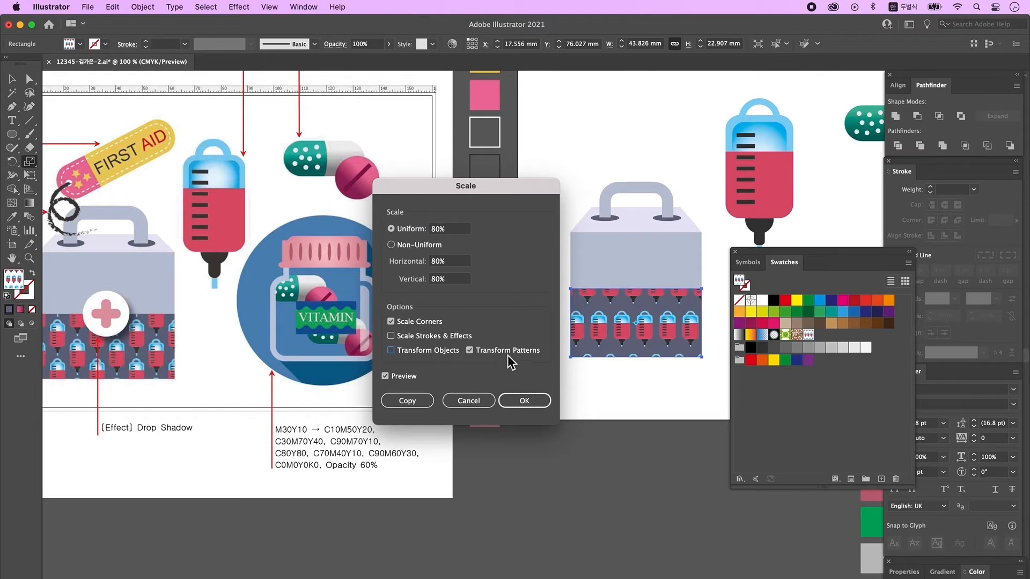
click(450, 229)
text(75)
key(Tab)
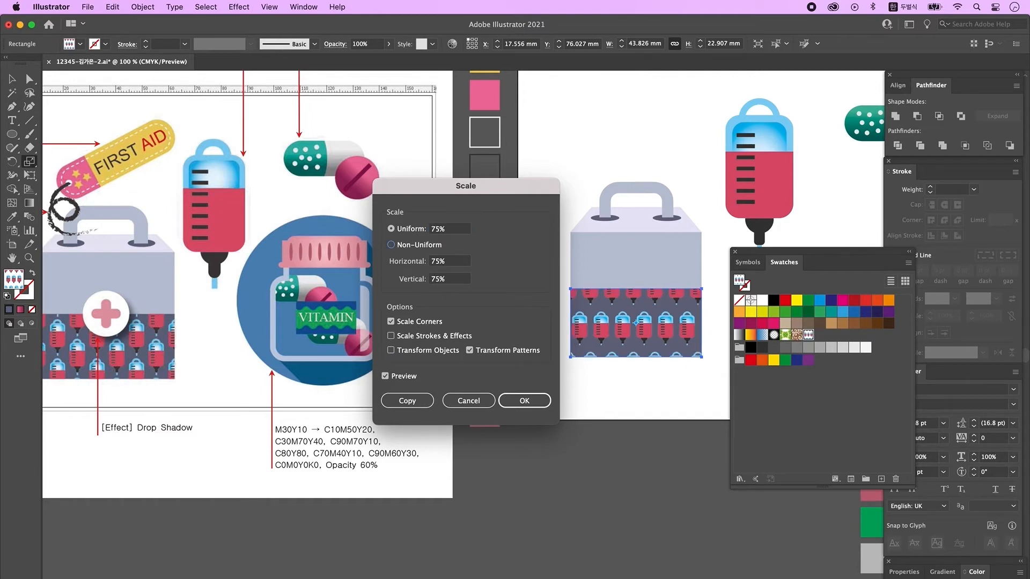
click(530, 407)
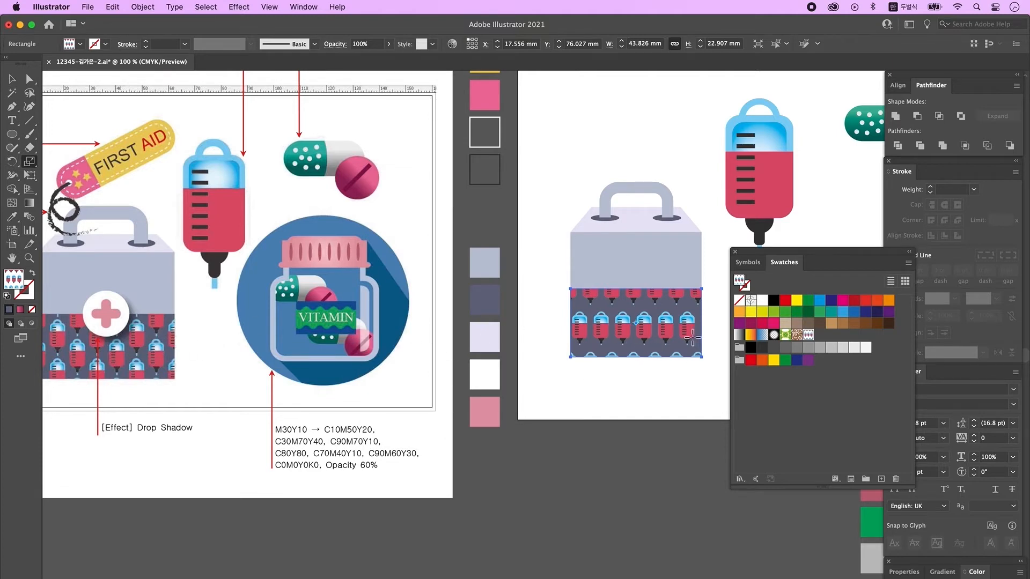
- Change the 링거 pattern to Brick by Column with 1 mm horizontal and vertical spacing, and leave pattern editing
double_click(810, 337)
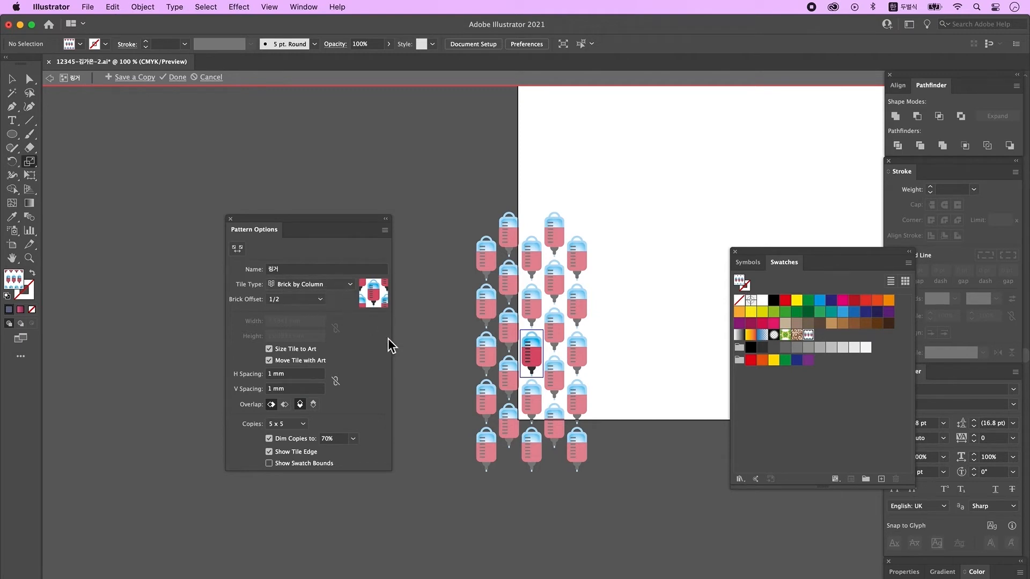
key(Escape)
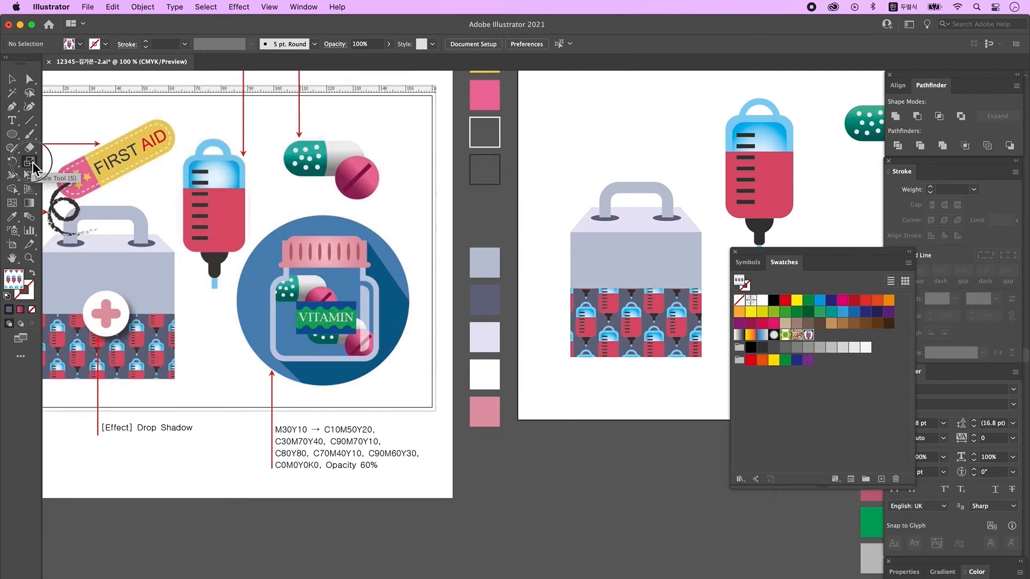
- Scale down the pattern fill of the box's lower rectangle once more, keeping the rectangle's own size
double_click(31, 162)
key(Return)
click(13, 80)
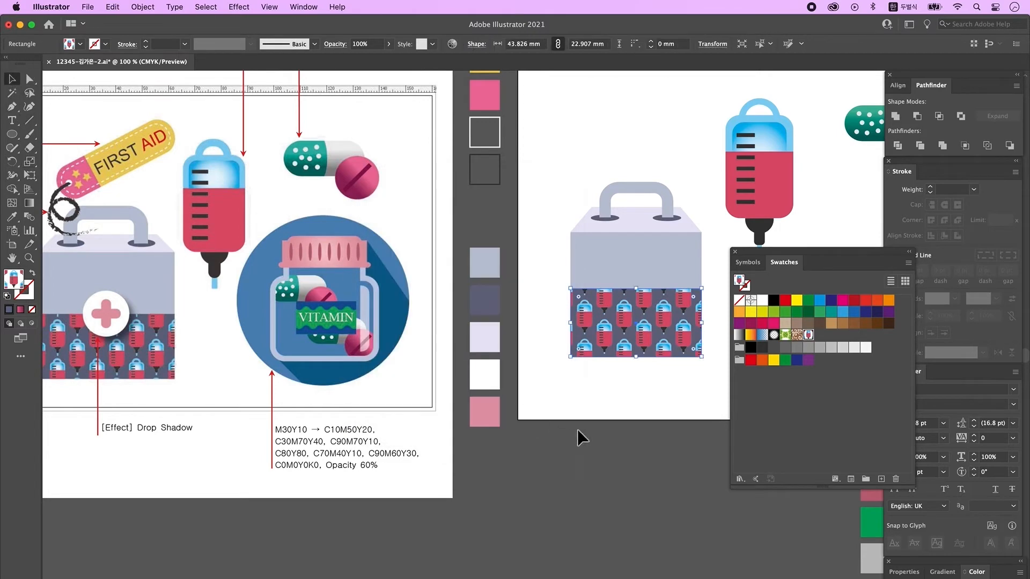
- Delete the small leftover fluid-bag copy below the large fluid bag on the artboard
alt+super+click(613, 372)
drag(603, 386, 602, 392)
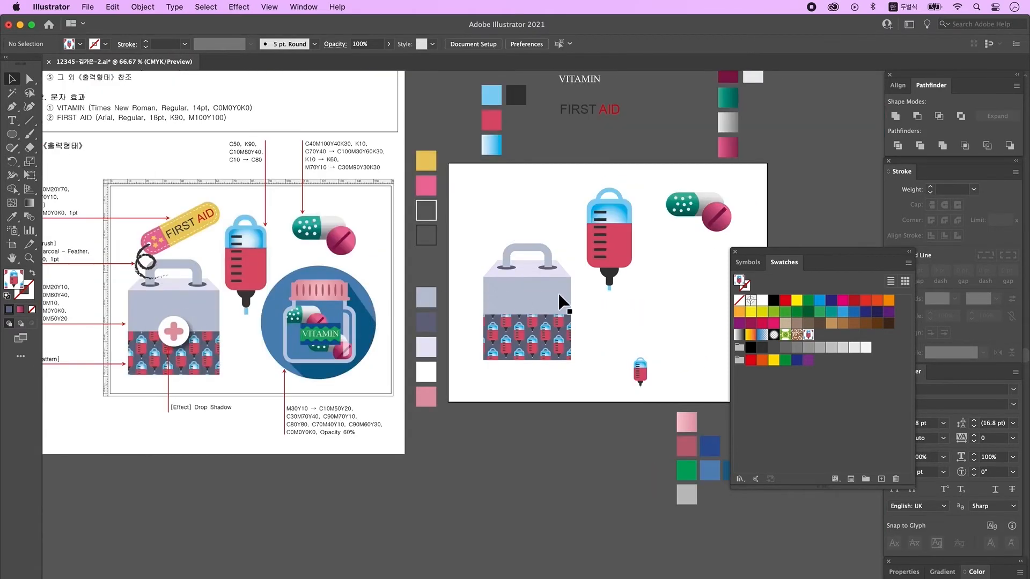
drag(630, 337, 670, 397)
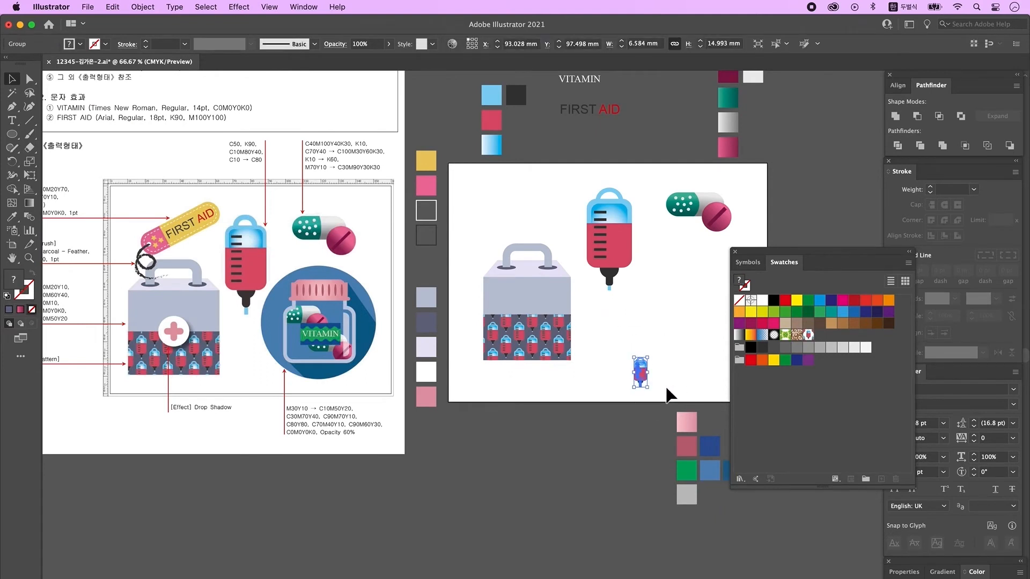
key(Delete)
- Draw a circle about 20 mm in diameter above the artboard and fill it with the white sample colour
click(12, 135)
drag(535, 128, 575, 168)
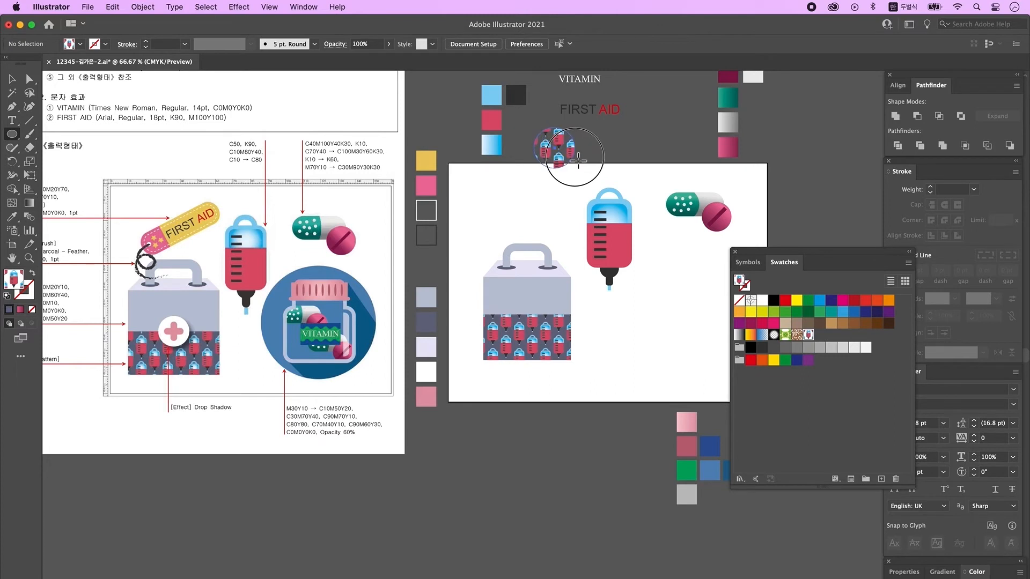
click(12, 217)
click(428, 372)
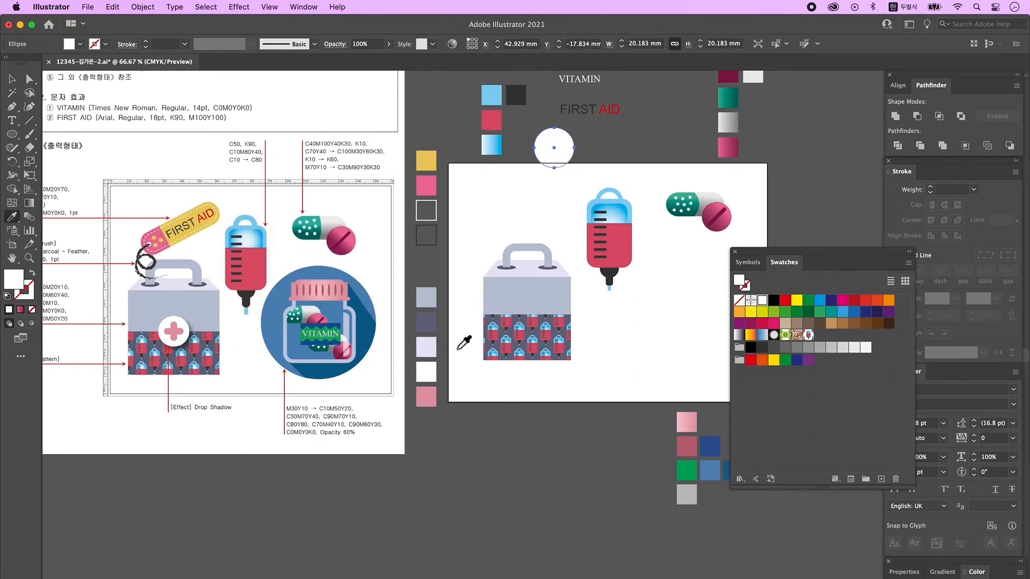
- Draw a fully rounded horizontal bar about 22.8 x 7.8 mm beside the white circle, filled with the pink sample colour
drag(12, 134, 59, 132)
drag(624, 128, 669, 144)
key(v)
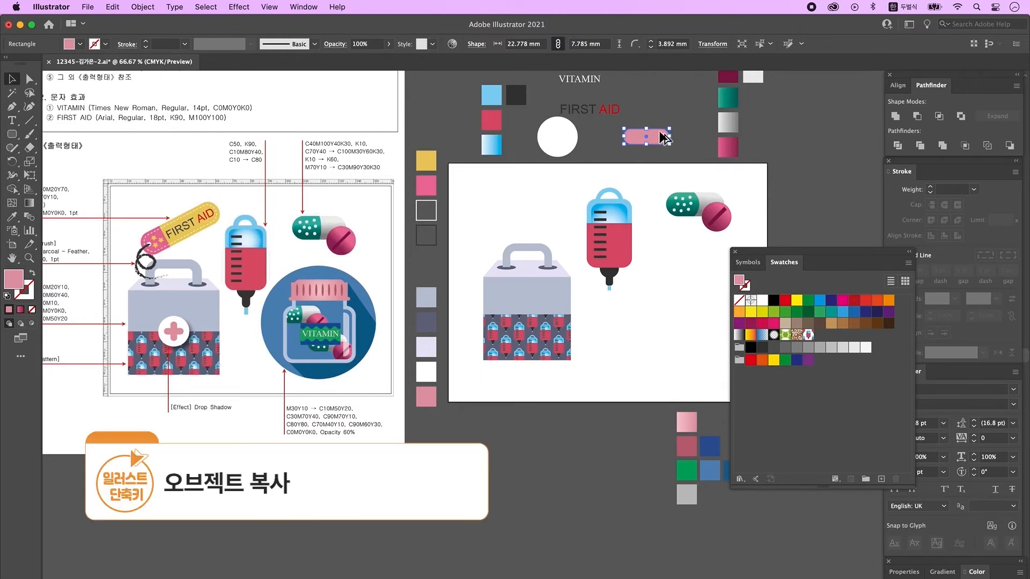
- Duplicate the pink bar, rotate the copy 90°, place it across the original to form a cross, and select both bars
drag(653, 142, 699, 142)
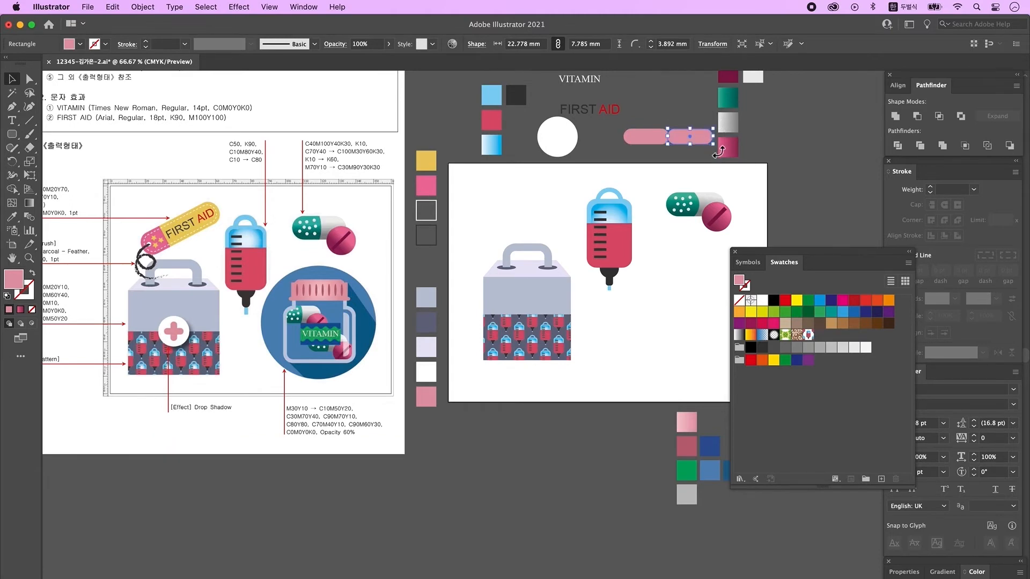
drag(719, 153, 708, 107)
drag(695, 153, 651, 142)
shift+click(622, 133)
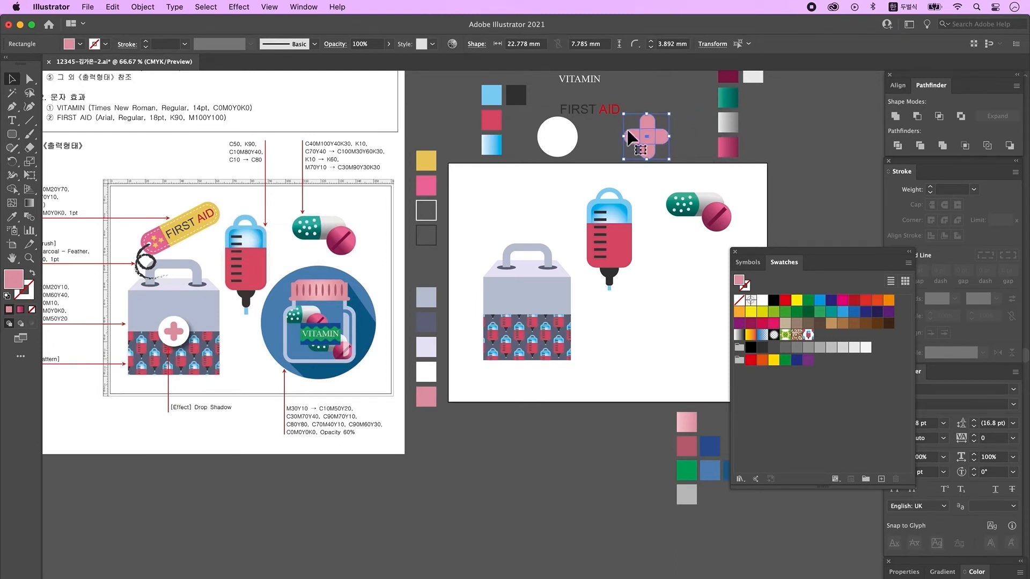
- Align the centres of the two pink bars and unite them into a single cross shape
click(900, 85)
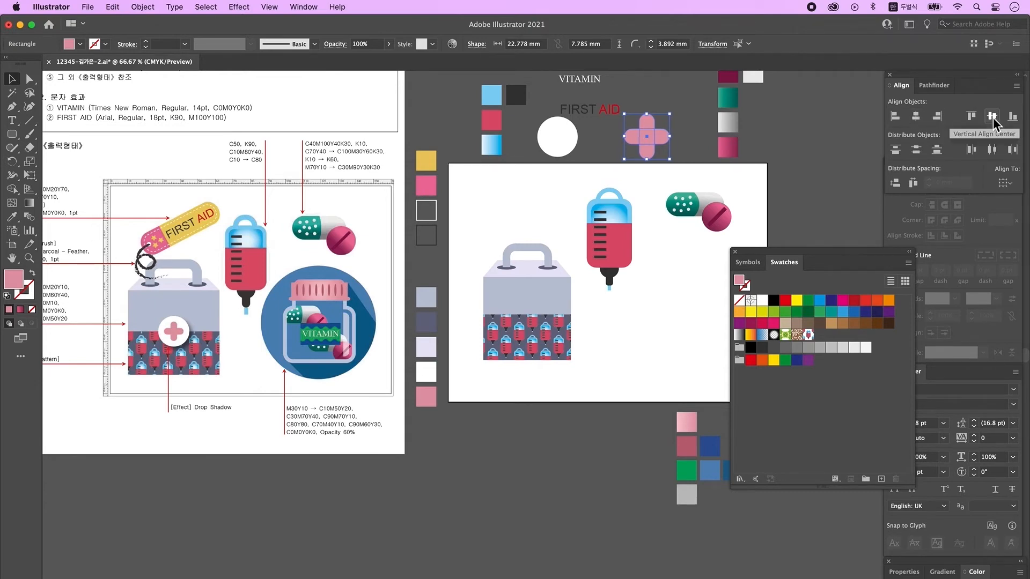
click(938, 89)
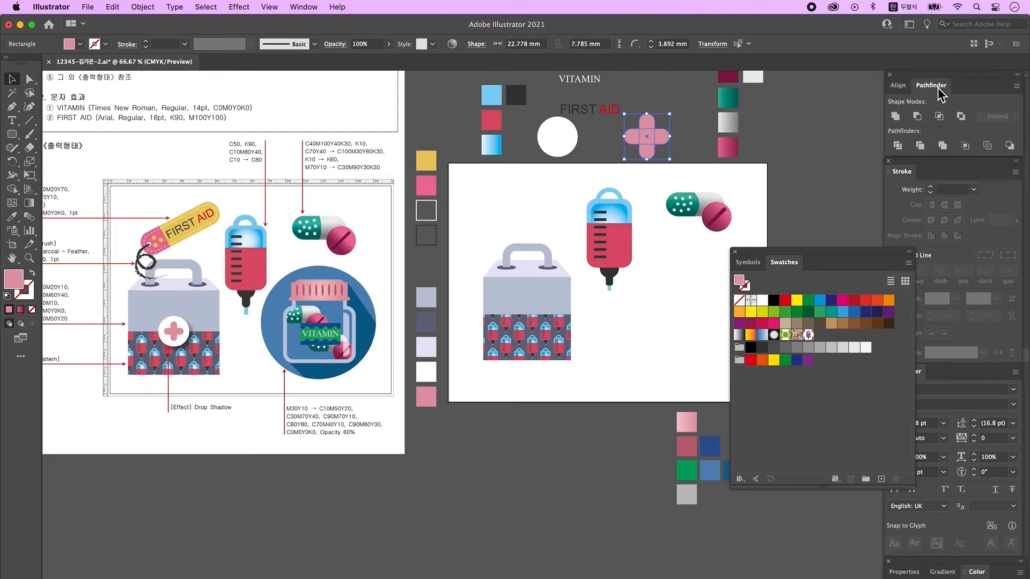
click(901, 118)
- Place the reduced pink cross on the white circle and align both horizontally and vertically by their centres
drag(647, 113, 595, 174)
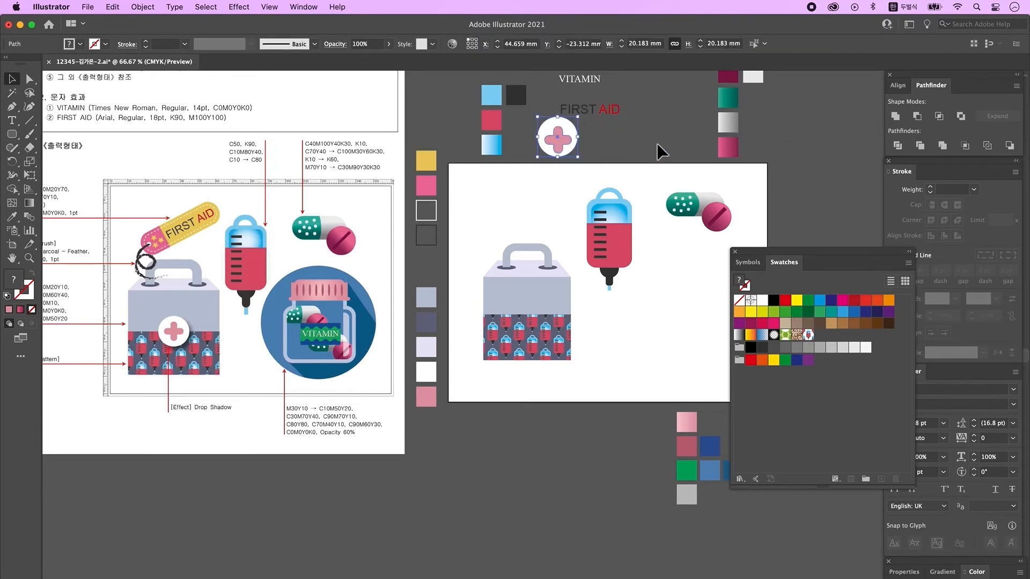
click(897, 86)
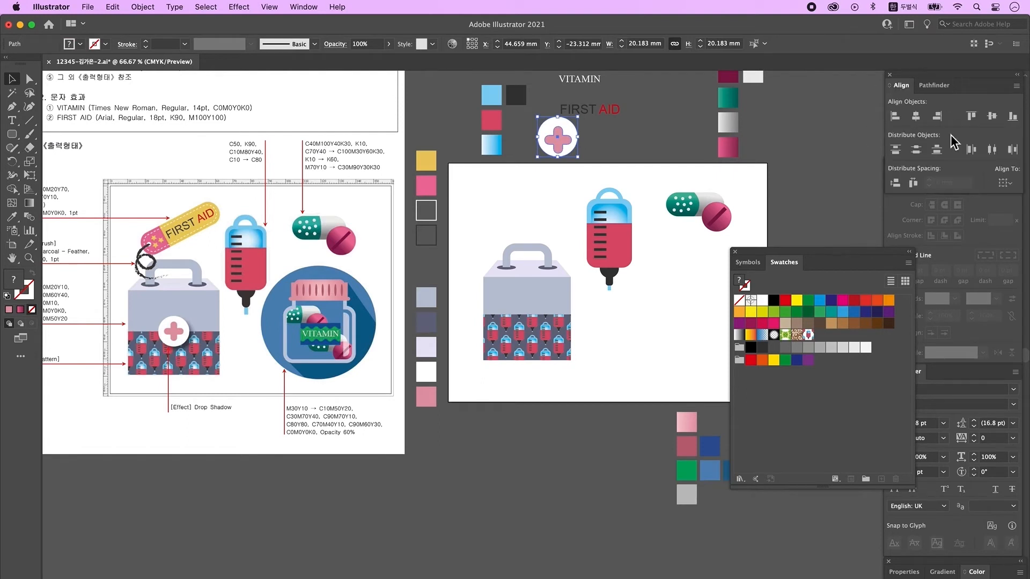
click(915, 116)
click(992, 116)
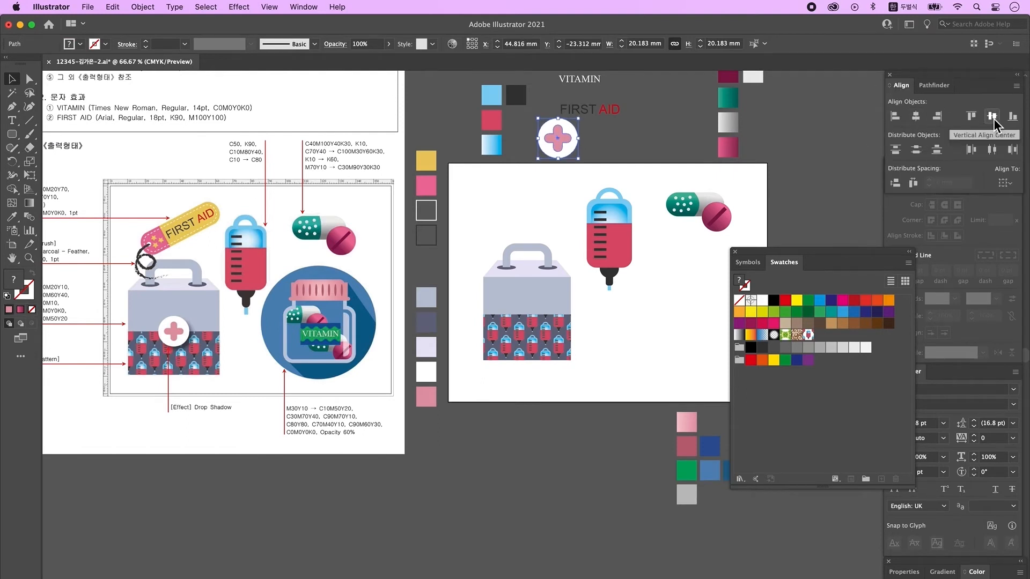
- Group the circle and cross, scale the badge to about 15.2 mm, and move it below the artboard
right_click(553, 140)
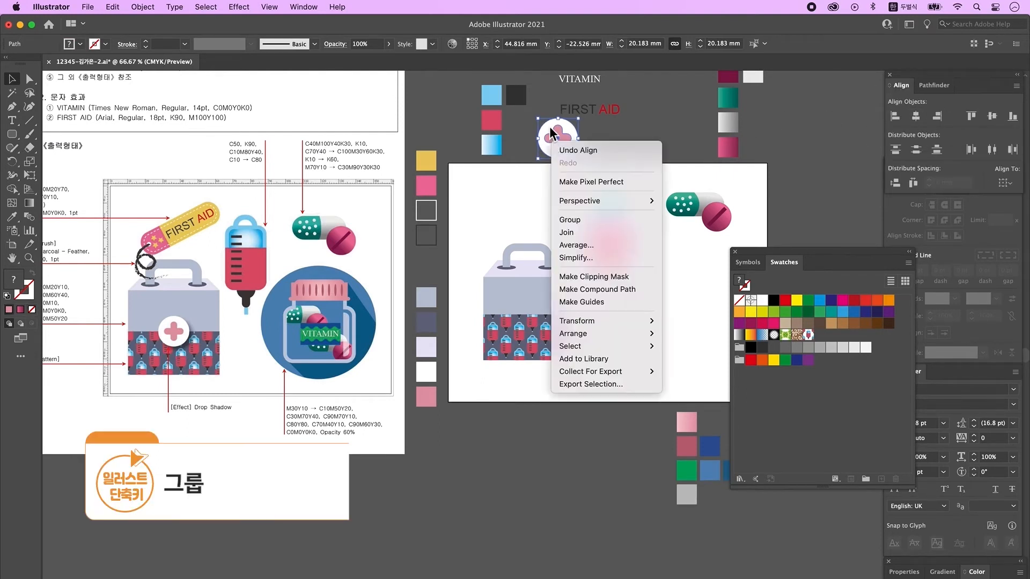
click(582, 224)
click(628, 140)
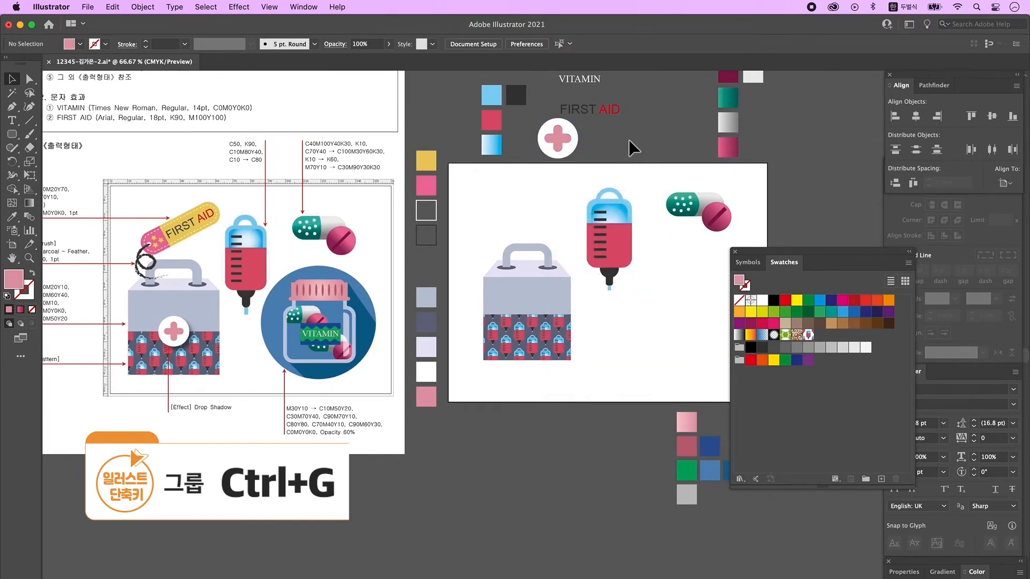
drag(558, 138, 510, 428)
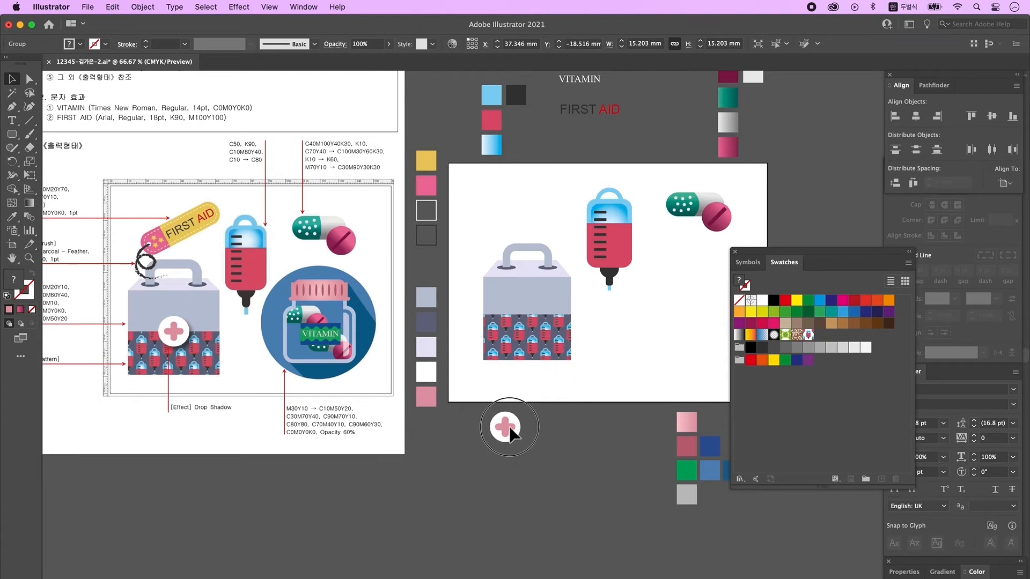
click(496, 169)
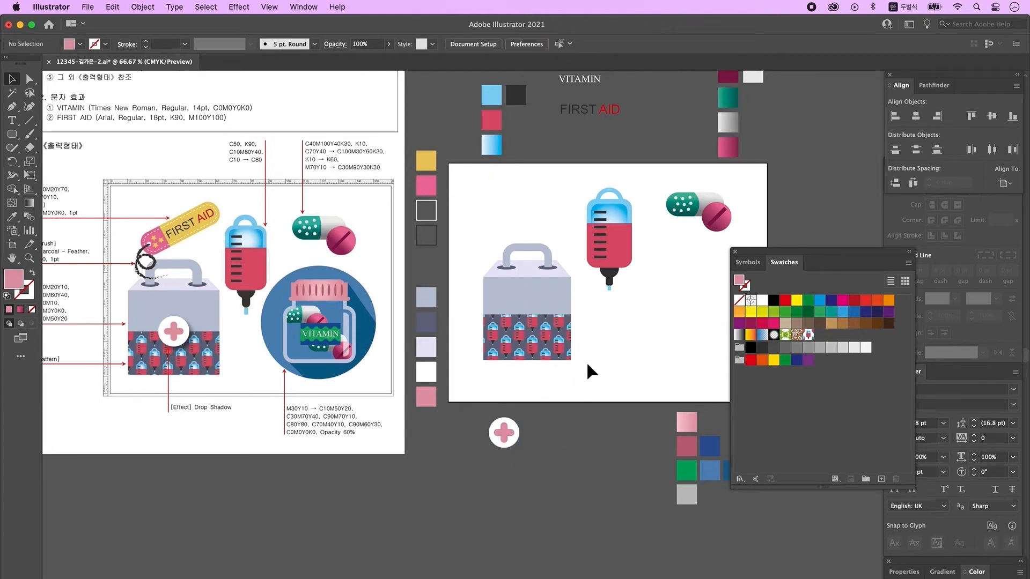
- Widen the first-aid box by nudging only the anchor points of its left half, including the handle's, outward to the left
click(29, 79)
drag(467, 226, 534, 384)
key(Left)
key(Left)
key(Left)
key(Left)
key(Left)
key(Left)
key(Left)
key(Left)
key(Left)
key(Left)
key(Left)
key(Left)
mouse_move(473, 228)
mouse_down()
mouse_move(524, 379)
mouse_move(471, 252)
mouse_move(475, 235)
mouse_up()
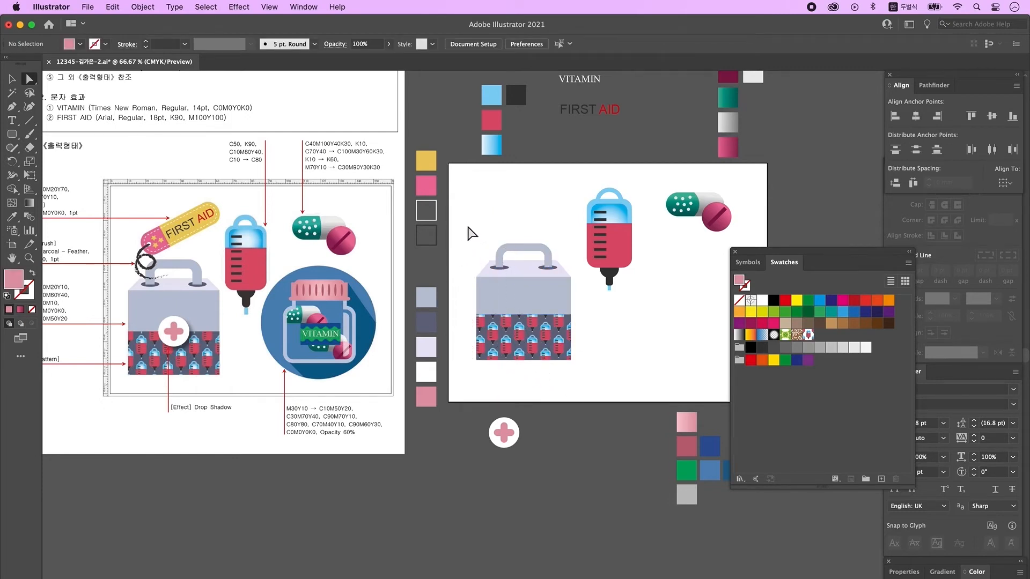
drag(460, 225, 528, 382)
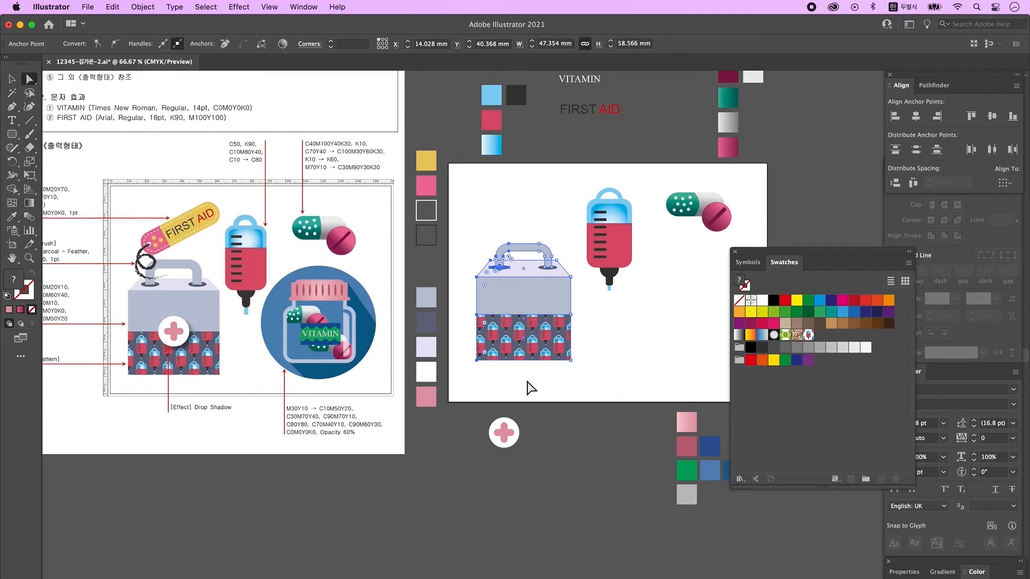
key(Left)
key(Left)
key(Left)
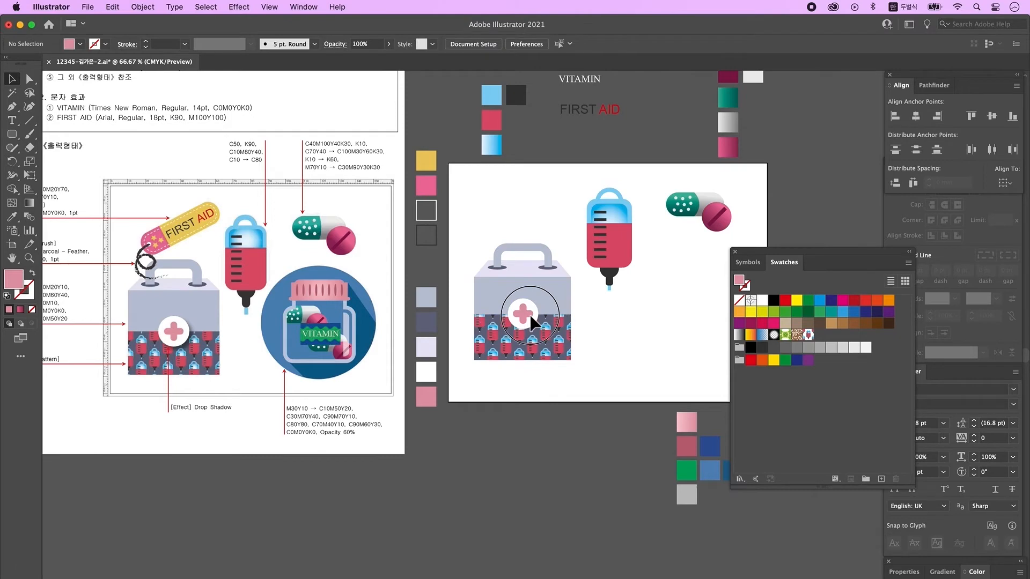
- Centre the cross badge on the box front and apply a Multiply Drop Shadow with 30% opacity, 2 mm X and Y offsets and 1 mm blur
click(532, 323)
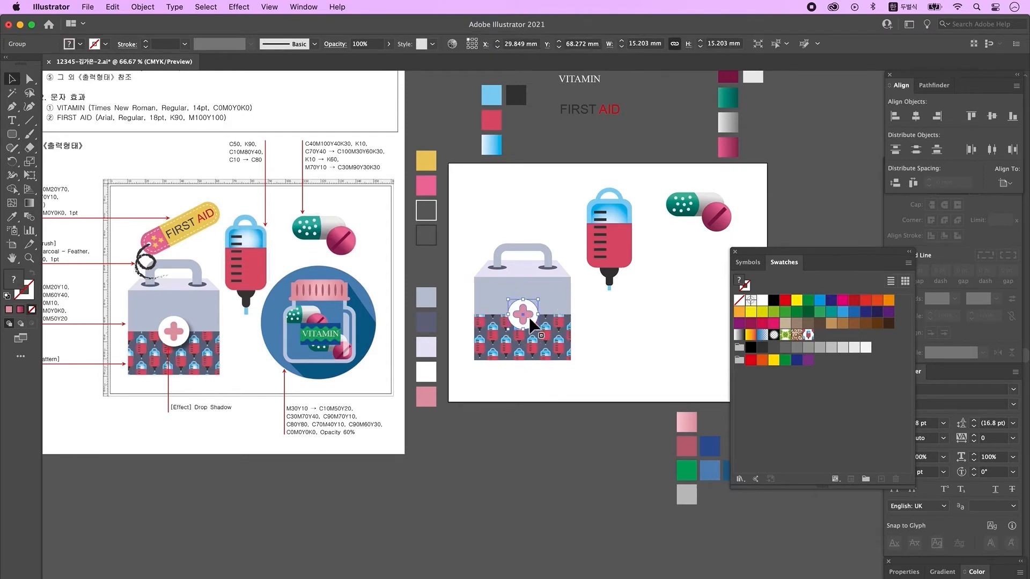
drag(524, 315, 522, 313)
click(244, 8)
mouse_move(328, 176)
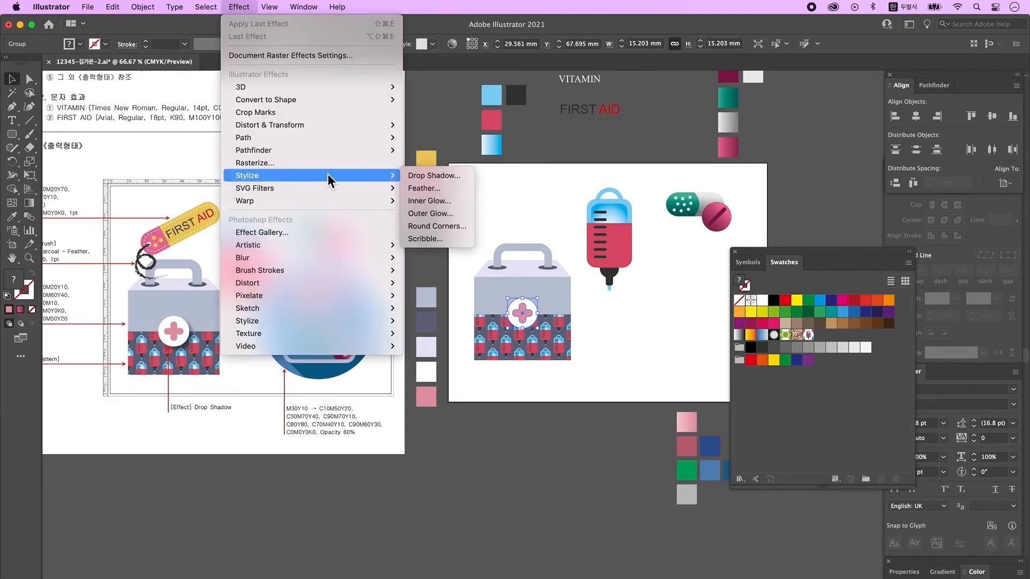
click(442, 179)
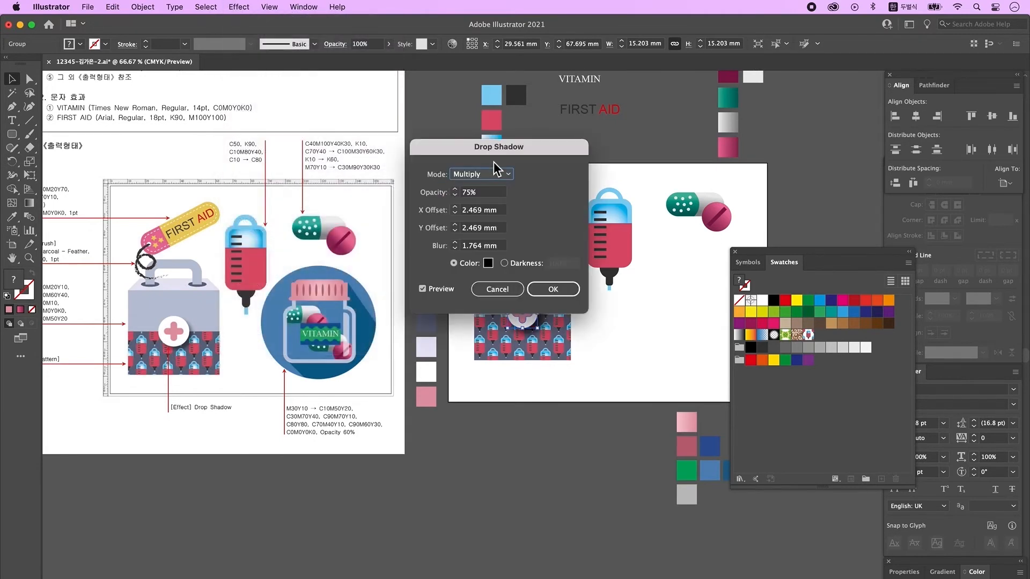
drag(500, 150, 743, 128)
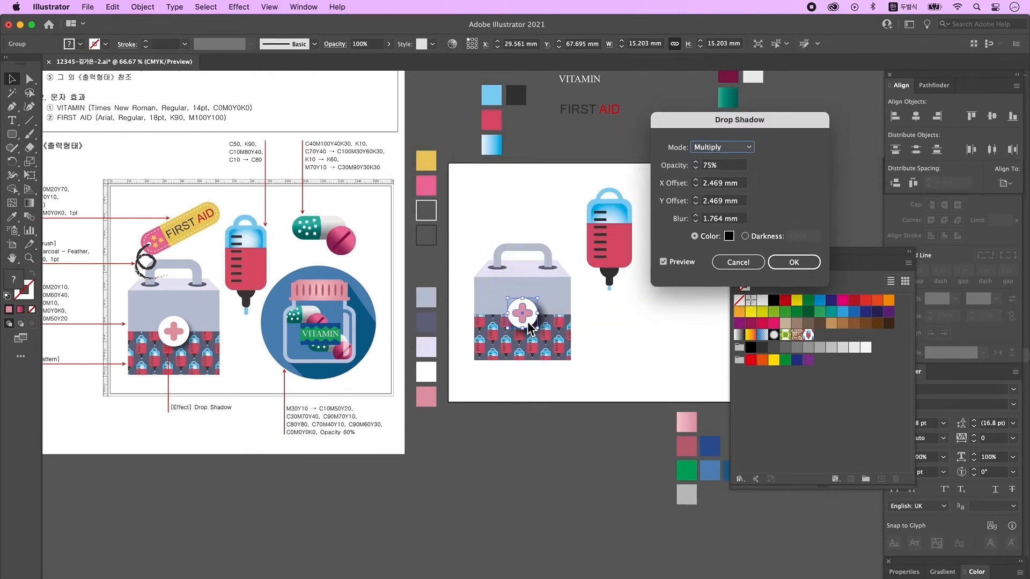
click(698, 186)
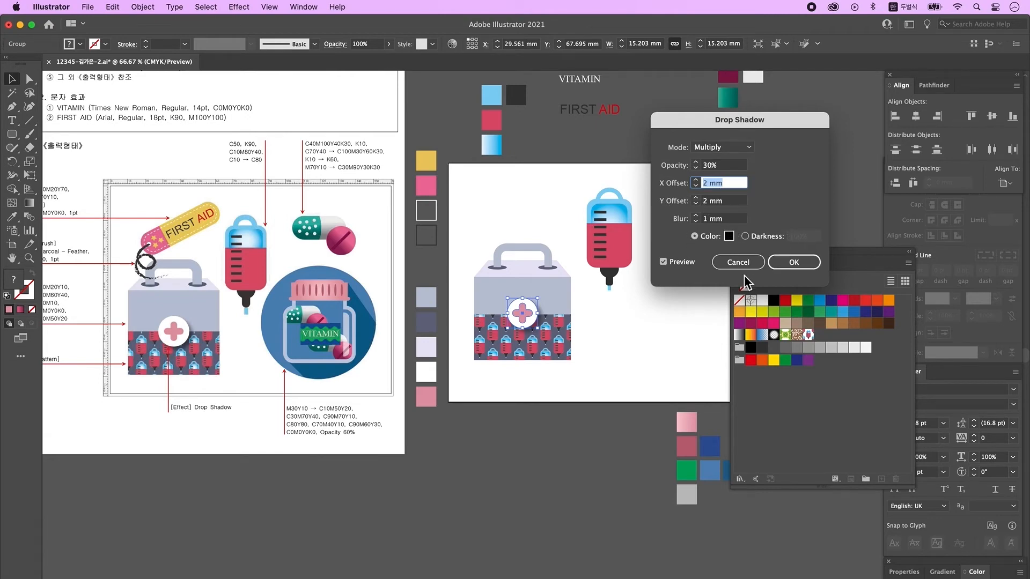
click(794, 263)
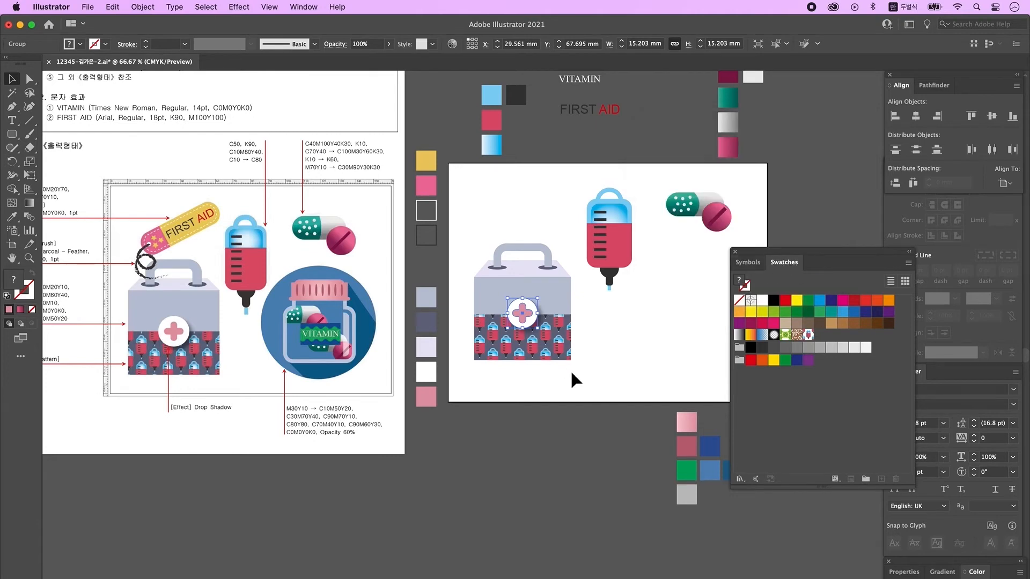
click(609, 395)
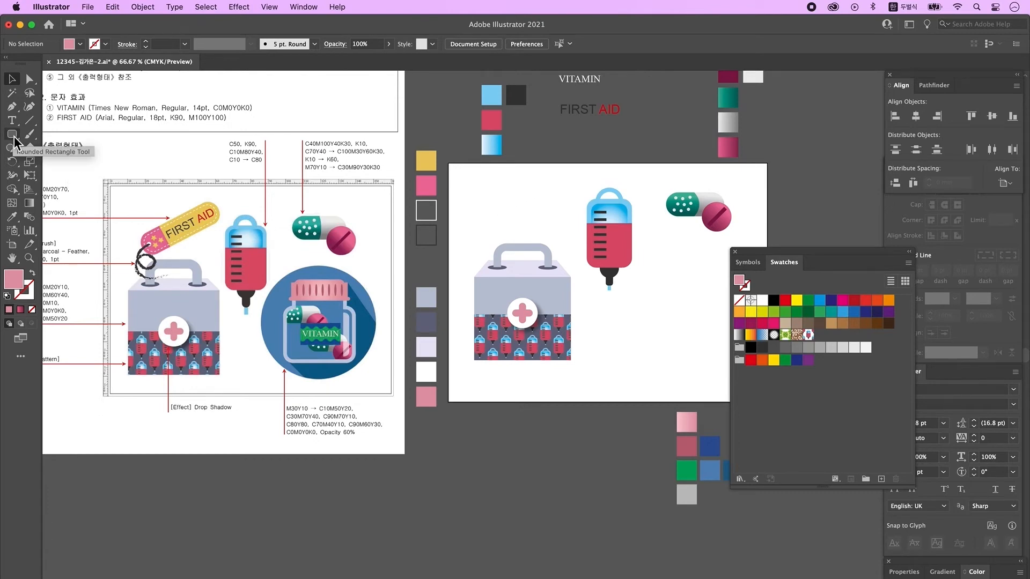
- Draw a fully rounded pink rectangle about 47 x 13.3 mm above the first-aid box for the tag
drag(12, 136, 102, 153)
click(101, 153)
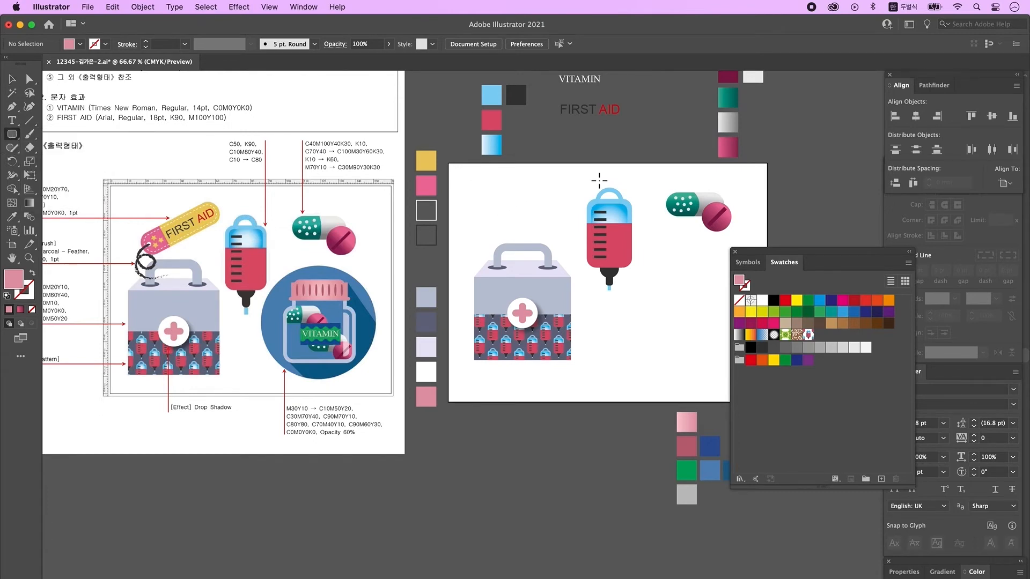
drag(483, 181, 577, 210)
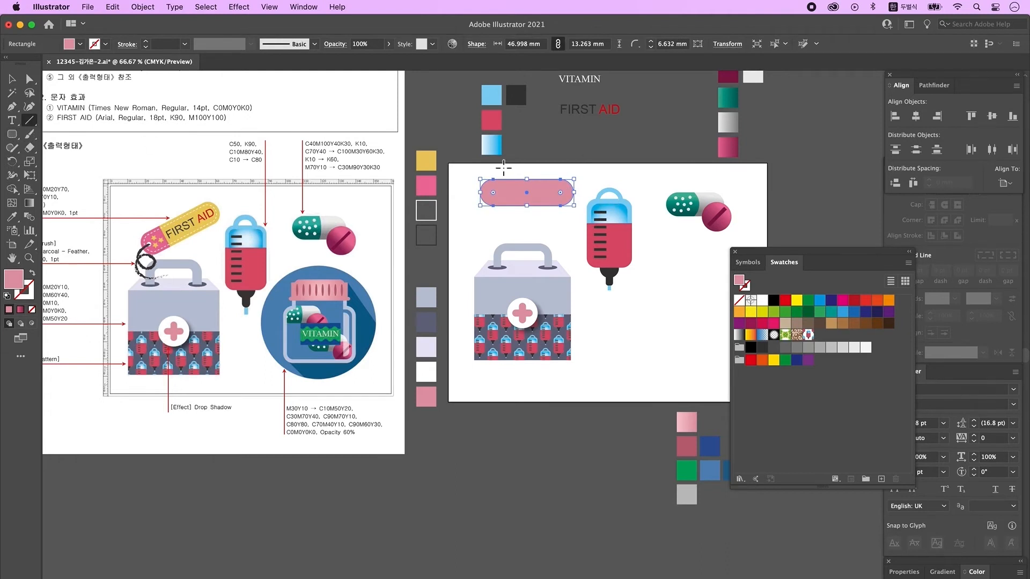
- Draw a vertical line about 29.4 mm long with a pink 1 pt stroke and no fill, crossing the left third of the tag
drag(504, 163, 502, 220)
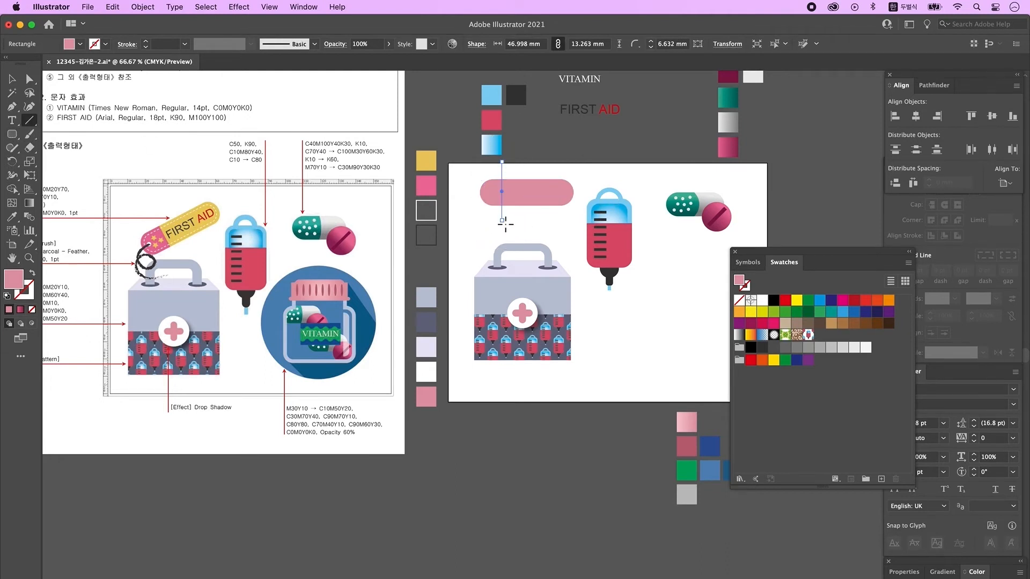
click(24, 298)
click(9, 309)
key(v)
drag(502, 173, 511, 175)
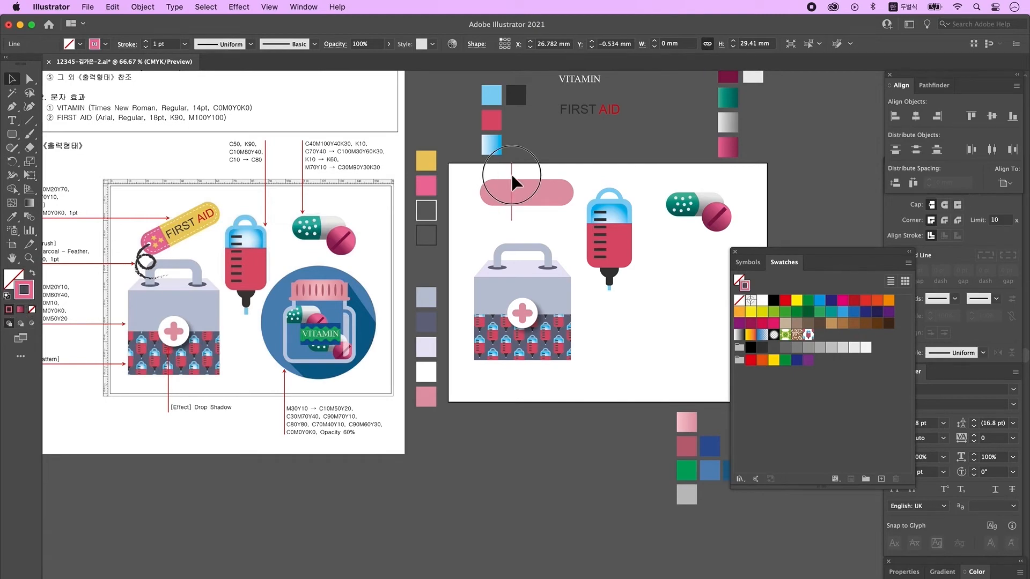
drag(511, 175, 512, 175)
click(563, 217)
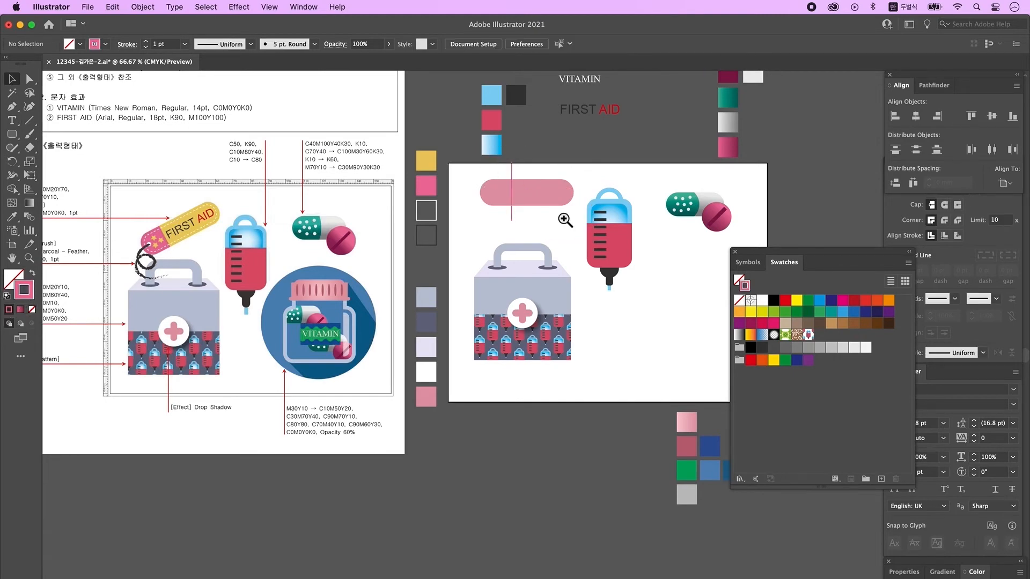
- Create an inner outline of the rounded tag with Offset Path at -1.5 mm
super+click(563, 216)
drag(564, 212, 640, 167)
drag(514, 274, 653, 214)
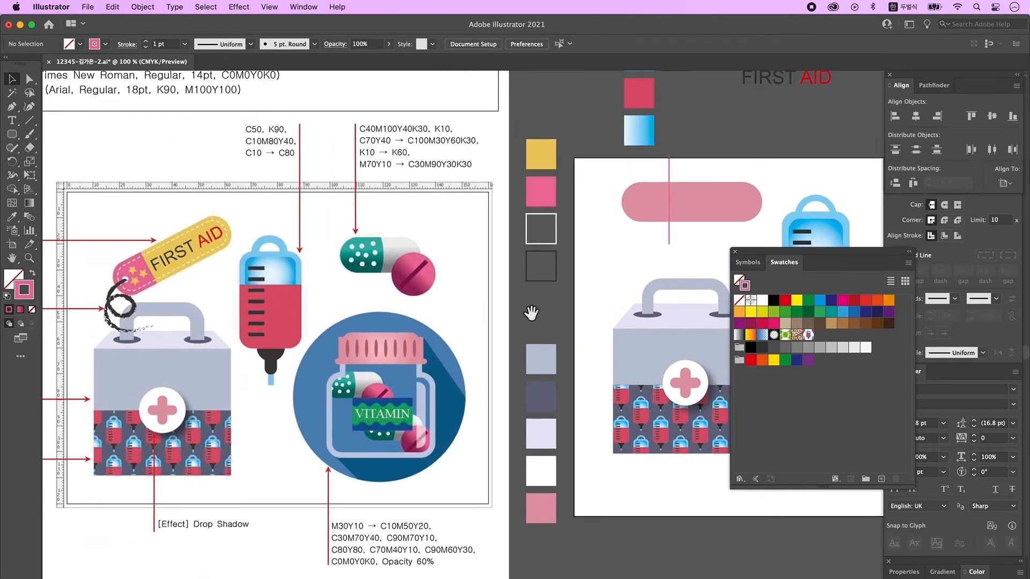
drag(604, 314, 530, 327)
click(665, 213)
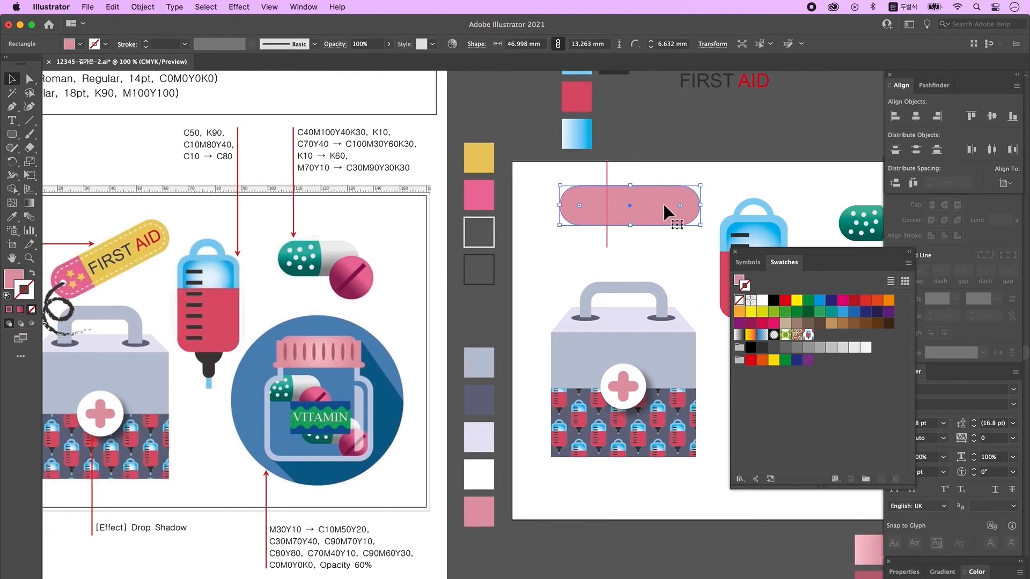
click(142, 7)
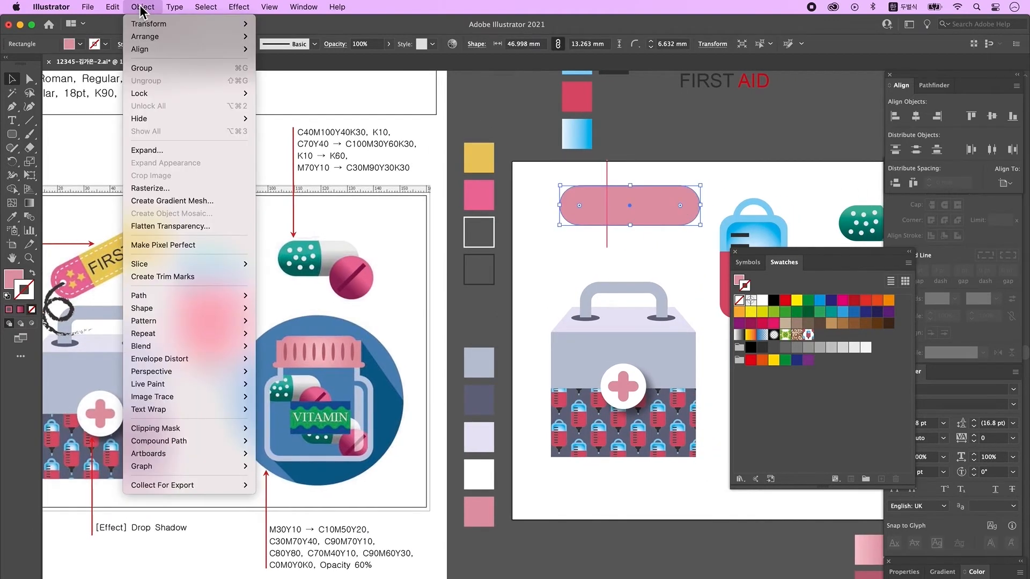
mouse_move(202, 296)
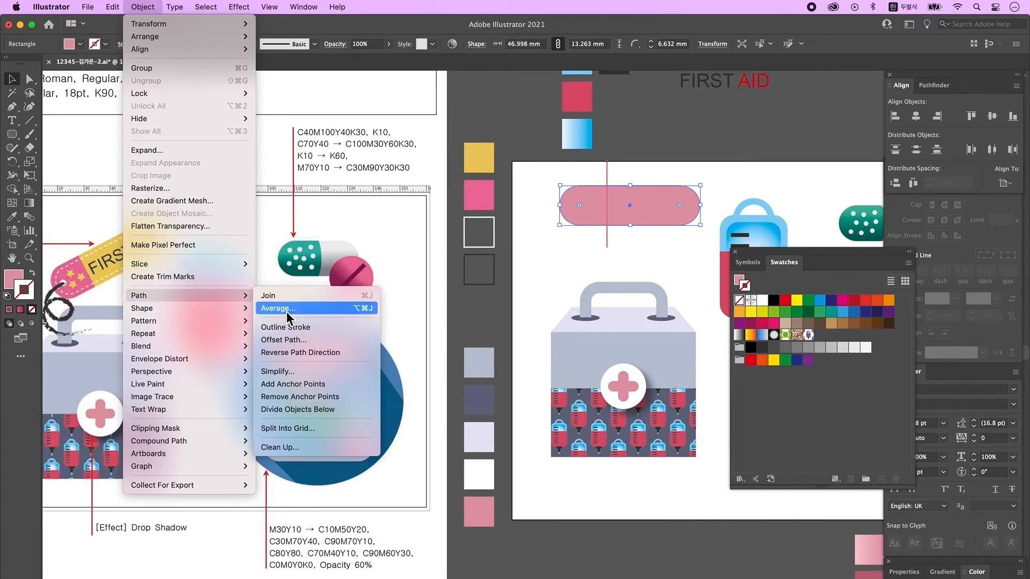
click(304, 350)
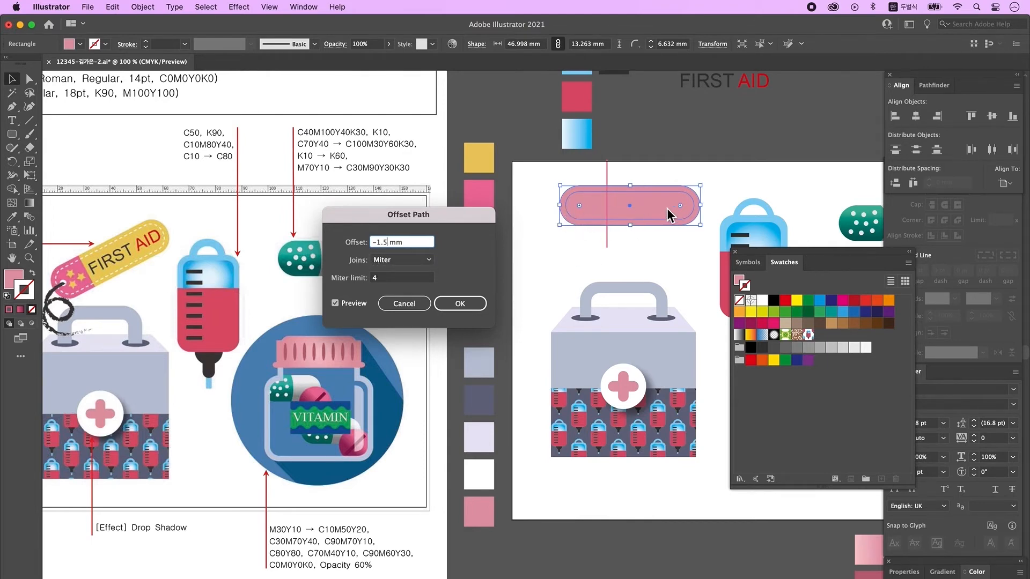
click(361, 306)
click(361, 305)
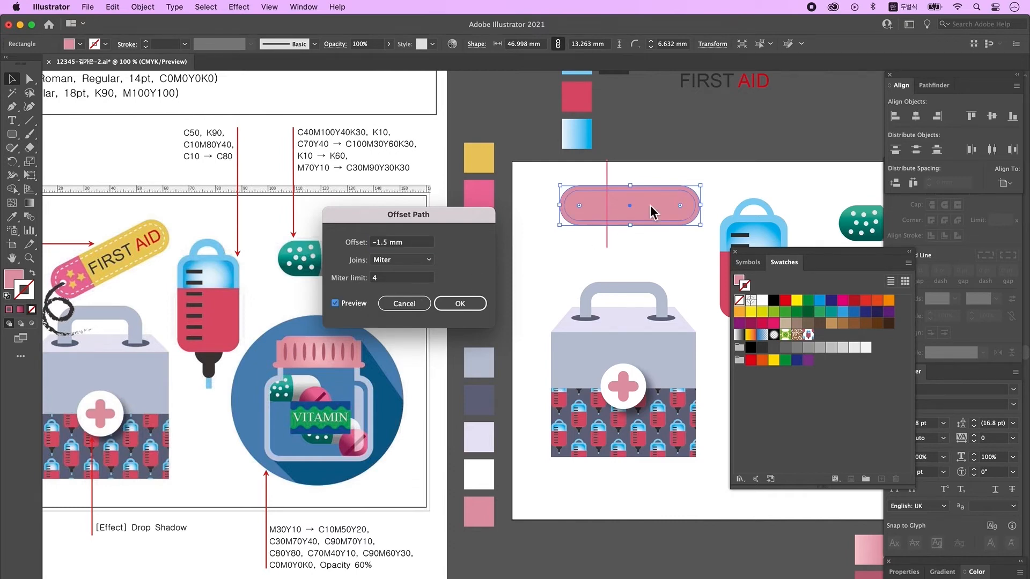
click(460, 303)
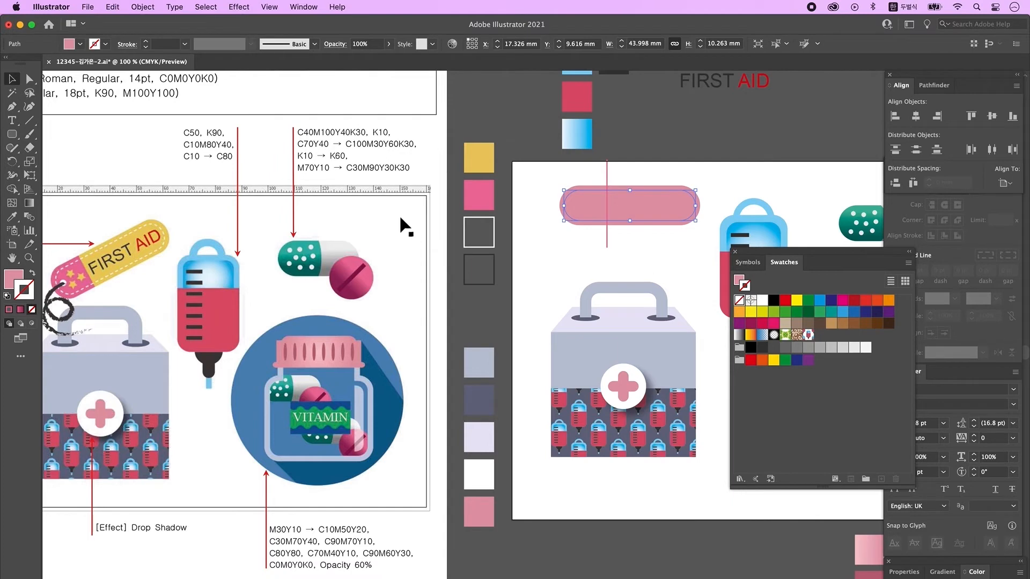
- Give the tag's inner outline no fill and the sample frame's white 1 pt stroke, dashed with 4 pt dashes
click(11, 217)
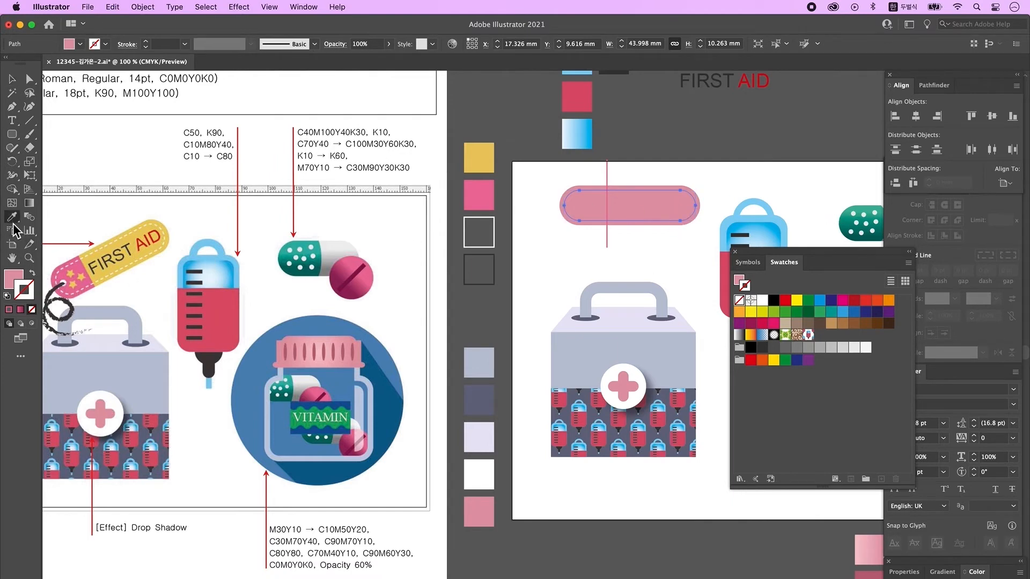
click(493, 242)
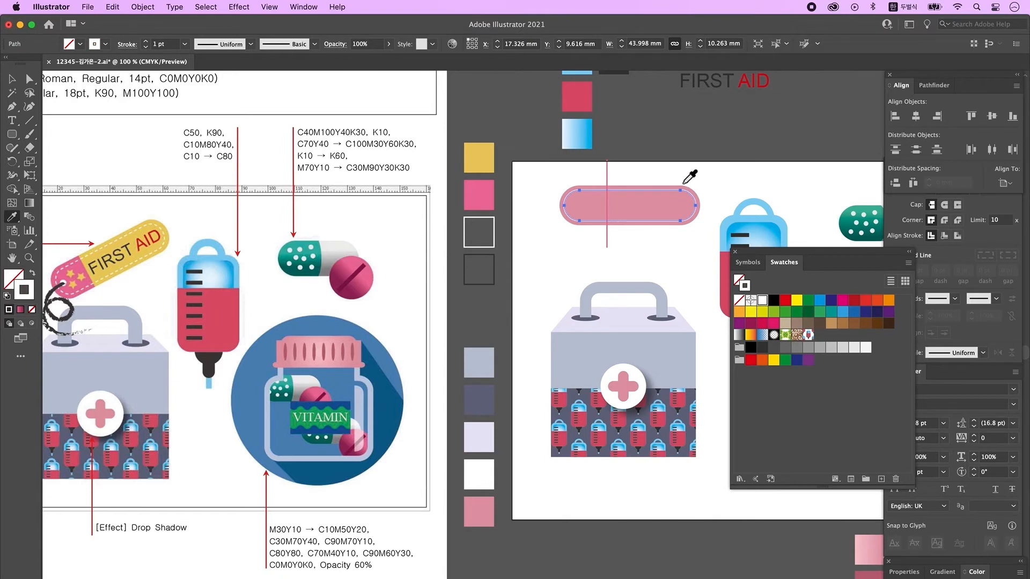
click(735, 252)
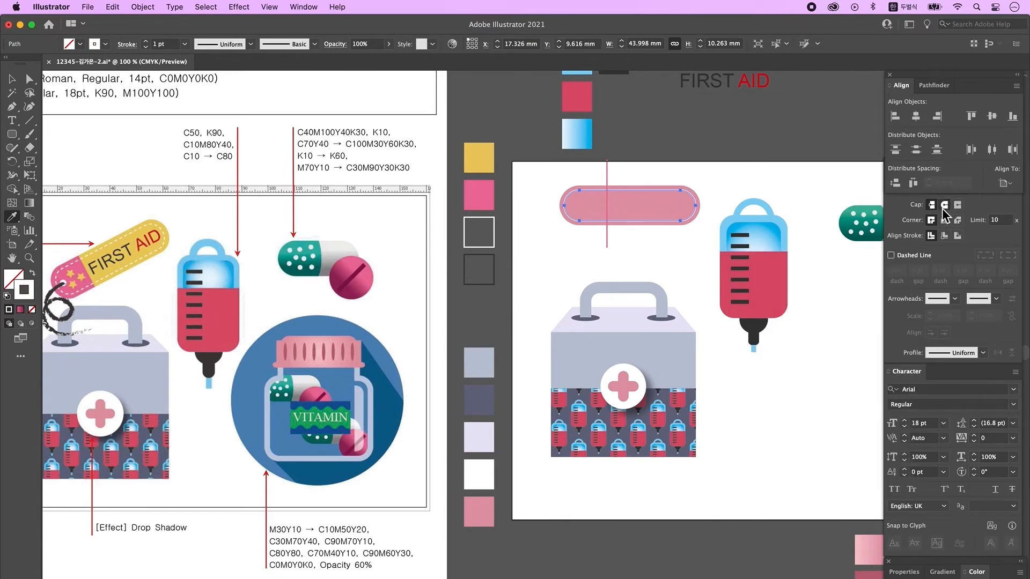
click(902, 182)
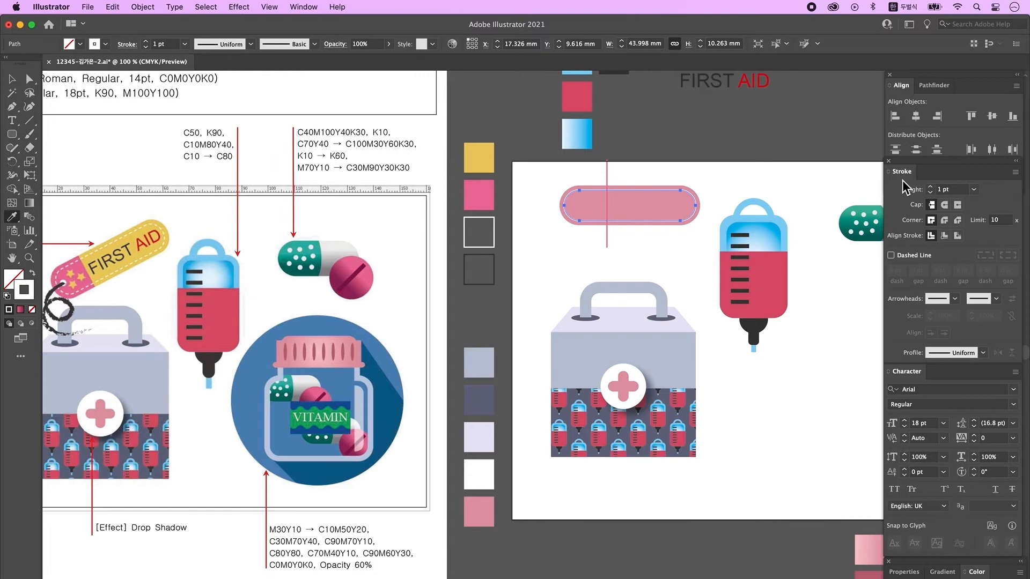
click(891, 256)
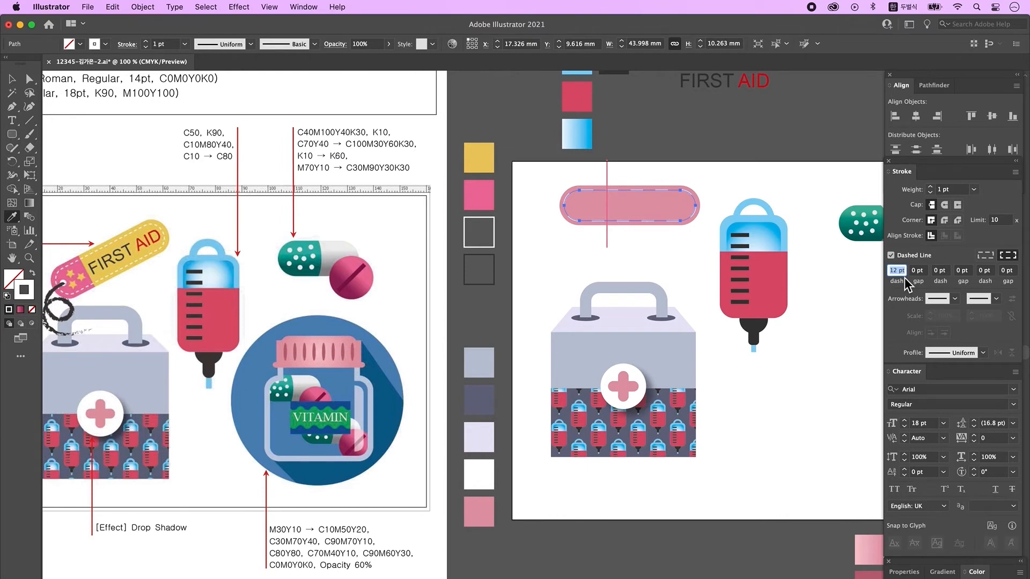
text(4)
key(Tab)
click(11, 78)
click(595, 169)
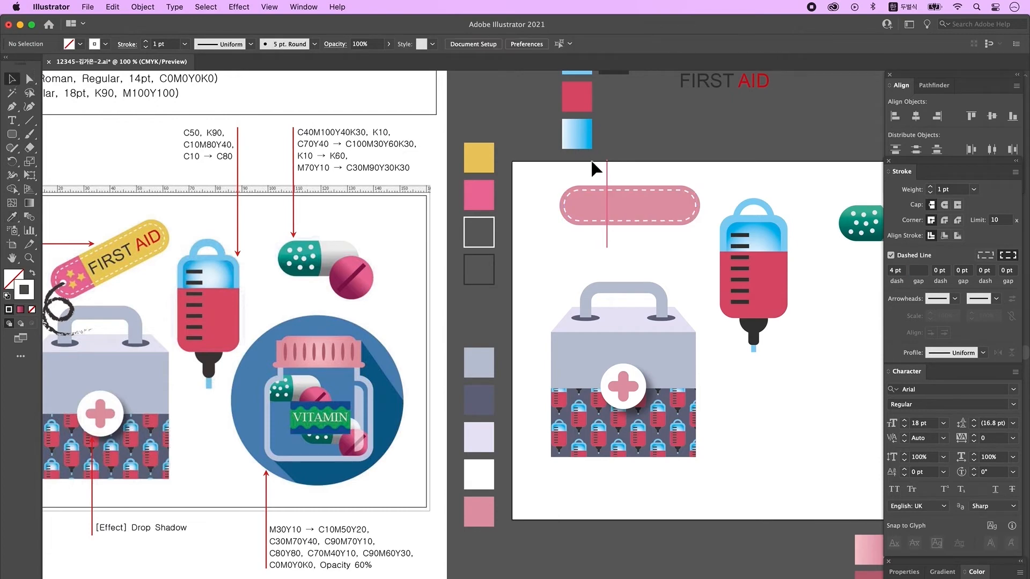
- Divide the tag shape along the vertical line with Pathfinder and ungroup the resulting pieces
click(607, 168)
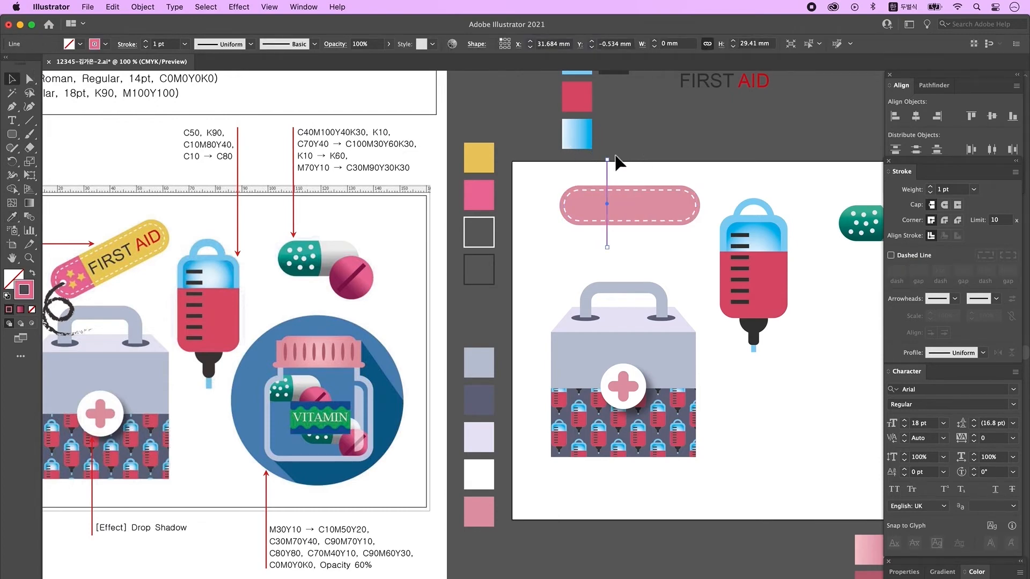
shift+click(570, 221)
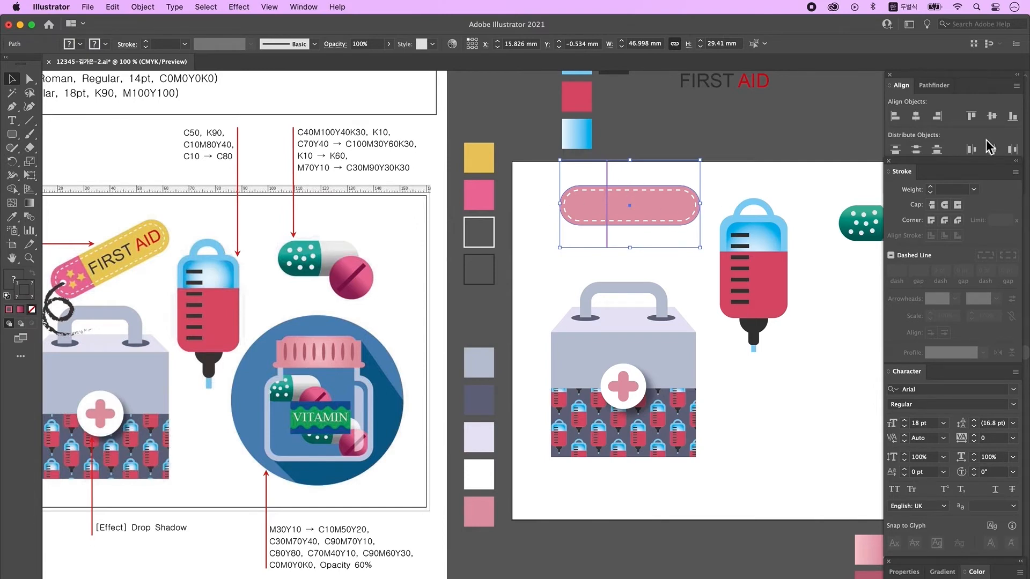
click(933, 85)
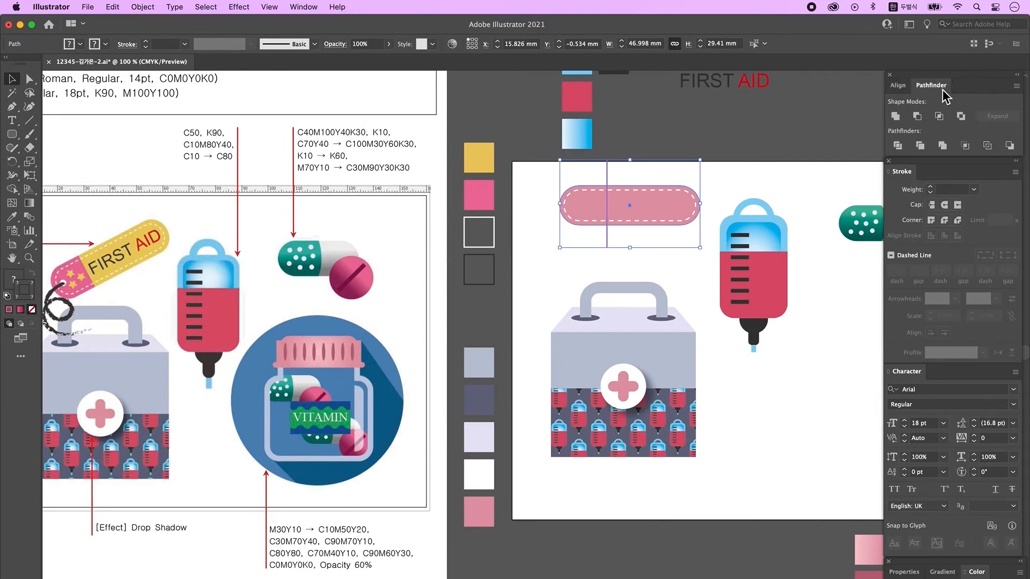
click(899, 146)
right_click(680, 201)
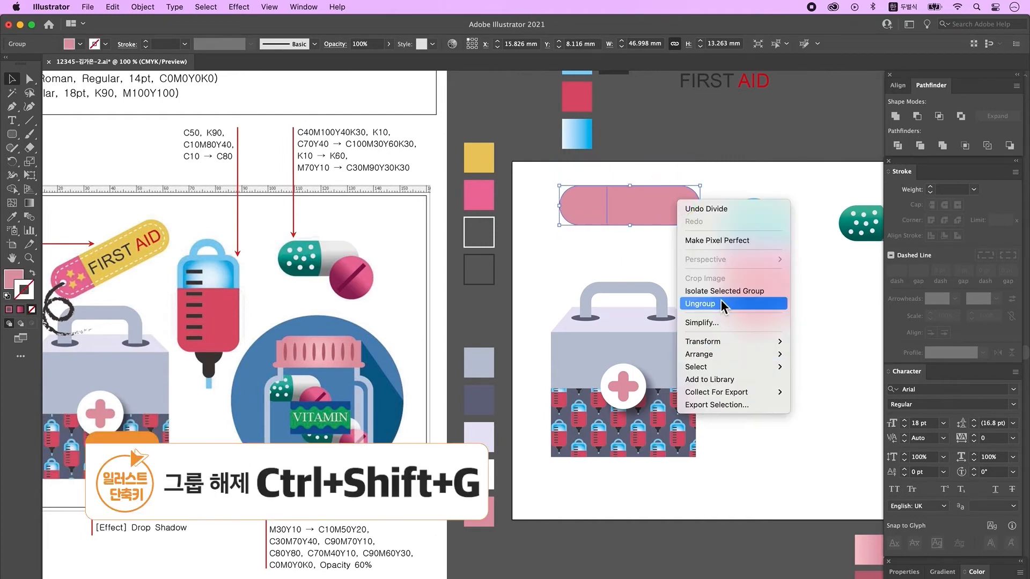
click(700, 303)
- Recolour the tag's short left piece with the bright pink sample and the long right piece with the yellow sample
click(585, 215)
key(i)
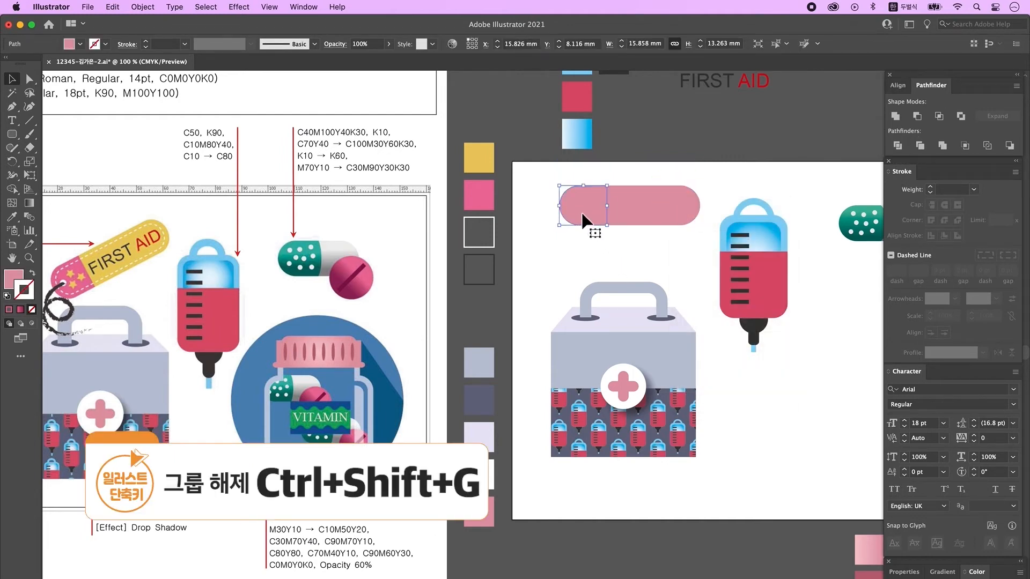
click(483, 203)
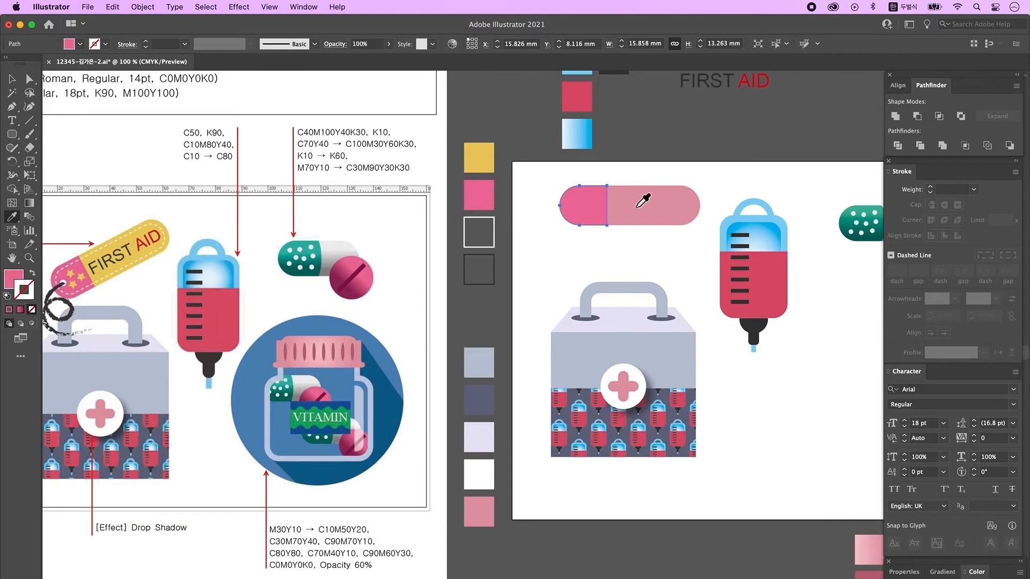
super+click(638, 205)
click(479, 159)
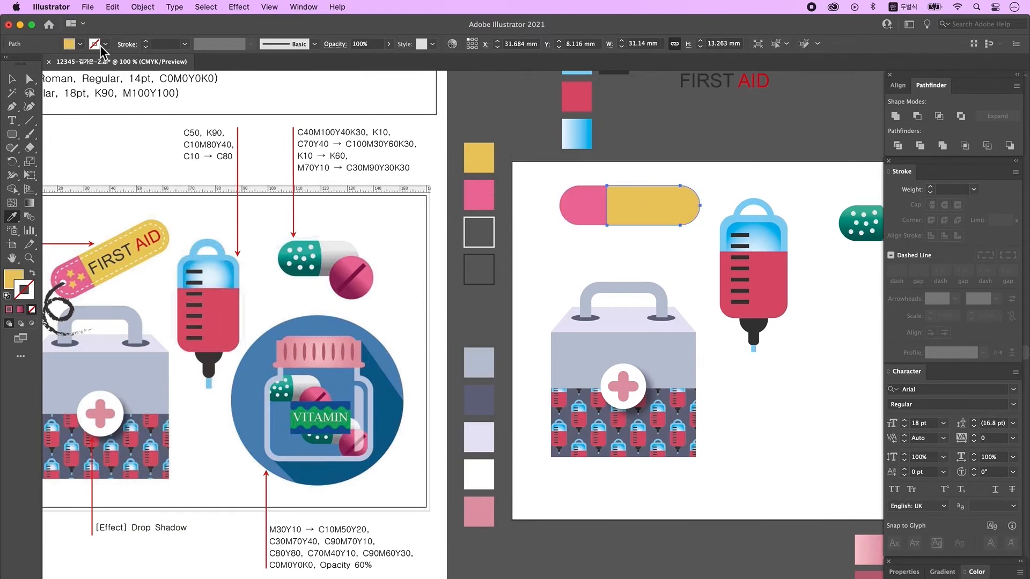
- Send both coloured tag pieces to the back so they sit behind the dashed outline
click(11, 79)
shift+click(602, 203)
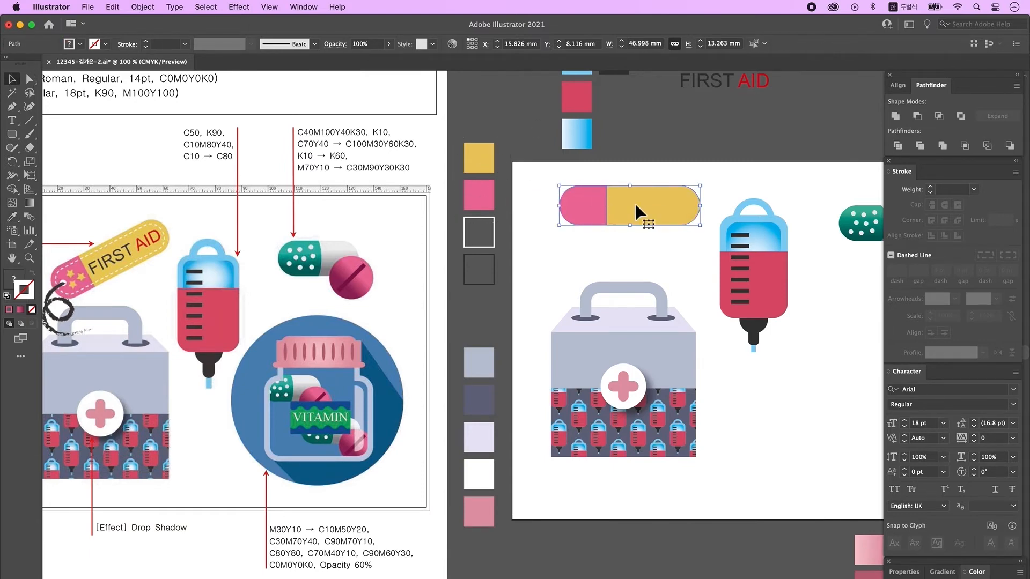
key(shift+super+bracketleft)
key(shift+super+a)
- Draw a circle about 3.7 mm wide near the tag's left end and fill it white (C0 M0 Y0 K0)
drag(12, 134, 59, 161)
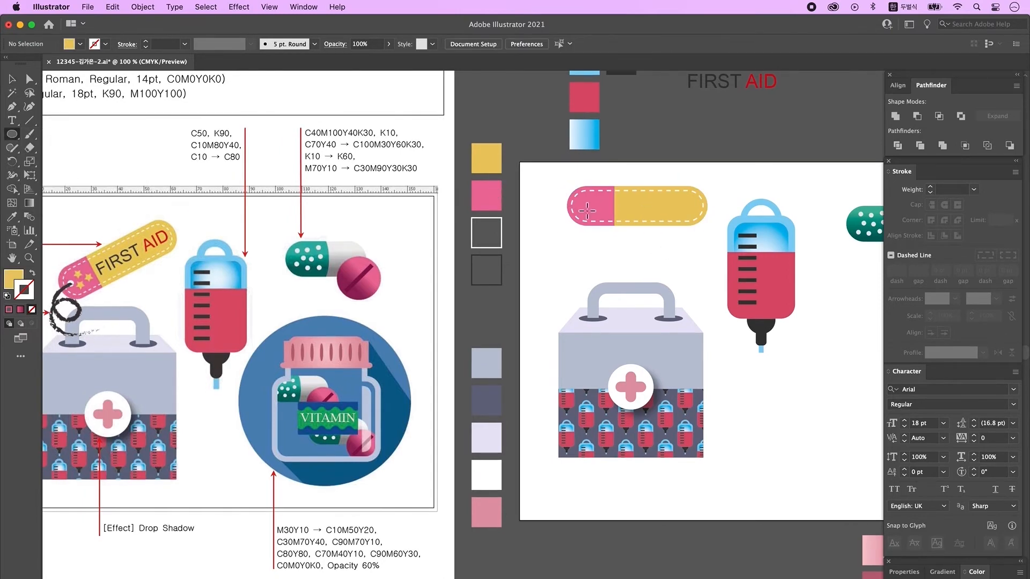
drag(579, 207, 588, 214)
scroll(152, 337, down, 1)
double_click(14, 281)
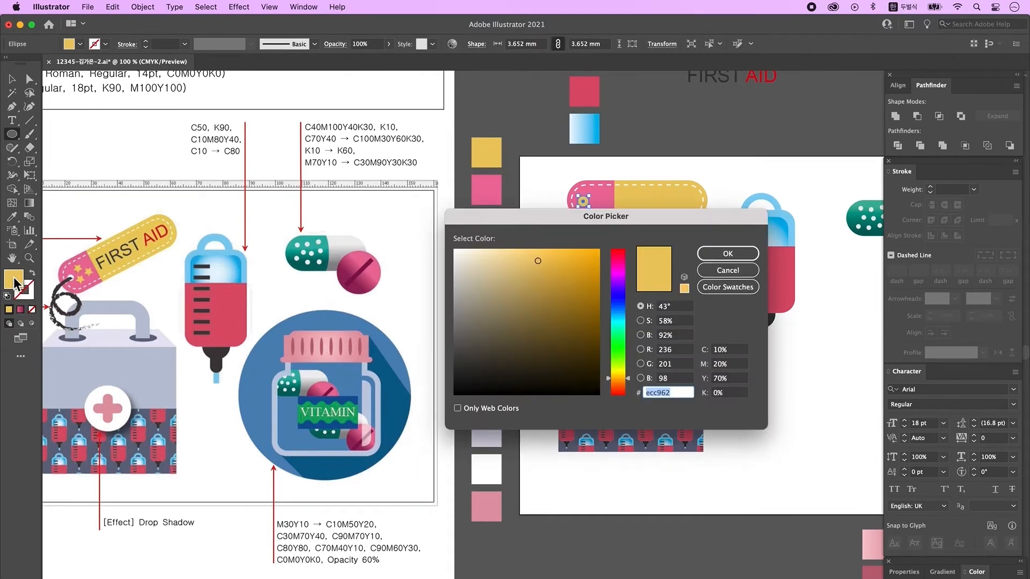
click(726, 349)
text(0)
key(Tab)
text(0)
key(Tab)
text(0)
key(Tab)
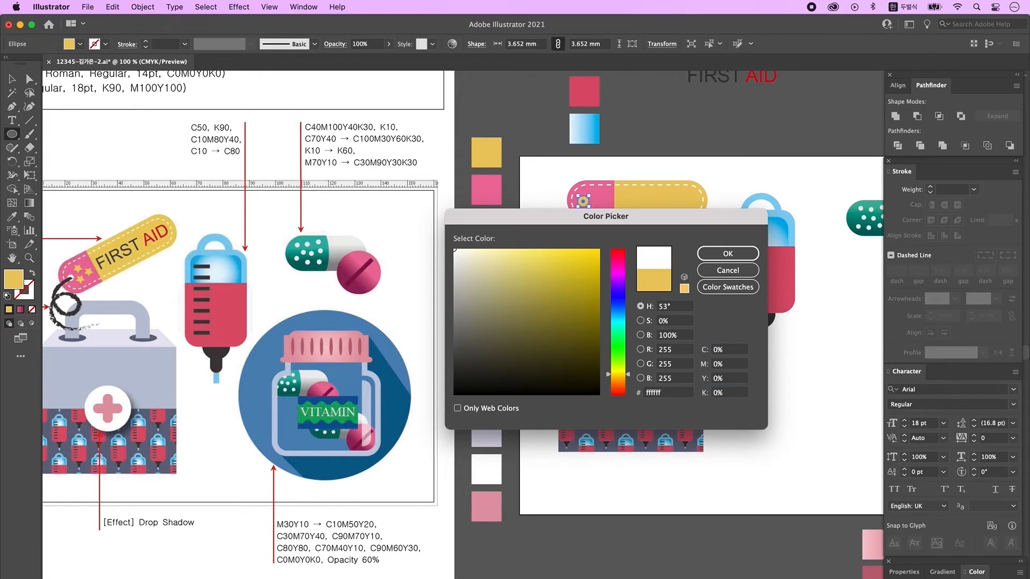
key(Return)
key(shift+super+a)
- Draw a small five-pointed star on the tag's pink part and fill it with the tag's yellow
click(12, 134)
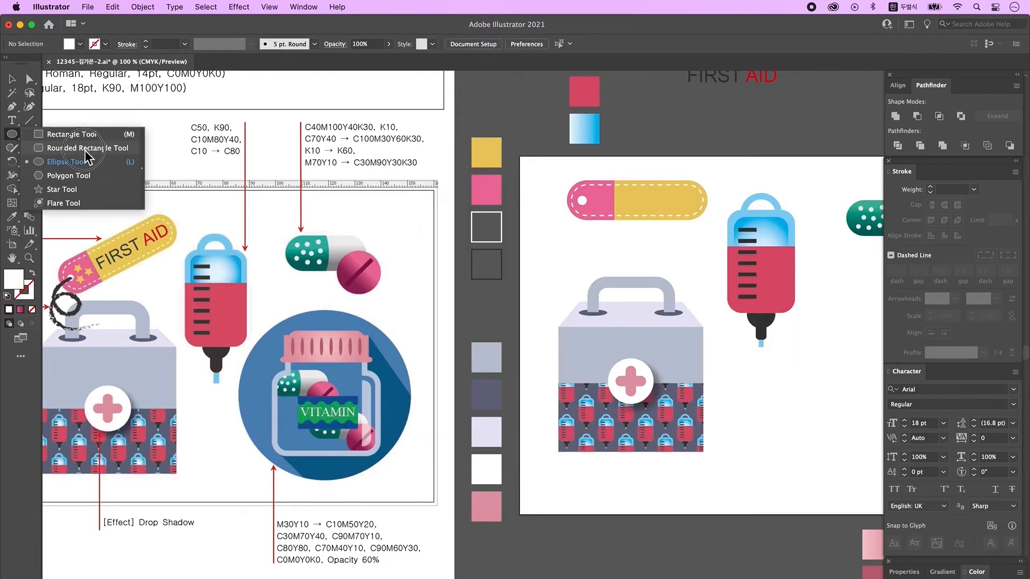
click(62, 189)
drag(594, 189, 596, 181)
click(13, 218)
click(698, 203)
- Arrange three small yellow stars of about 3.7 x 3.5 mm in a triangle beside the white hole
key(v)
drag(599, 187, 736, 243)
click(645, 256)
drag(607, 160, 630, 188)
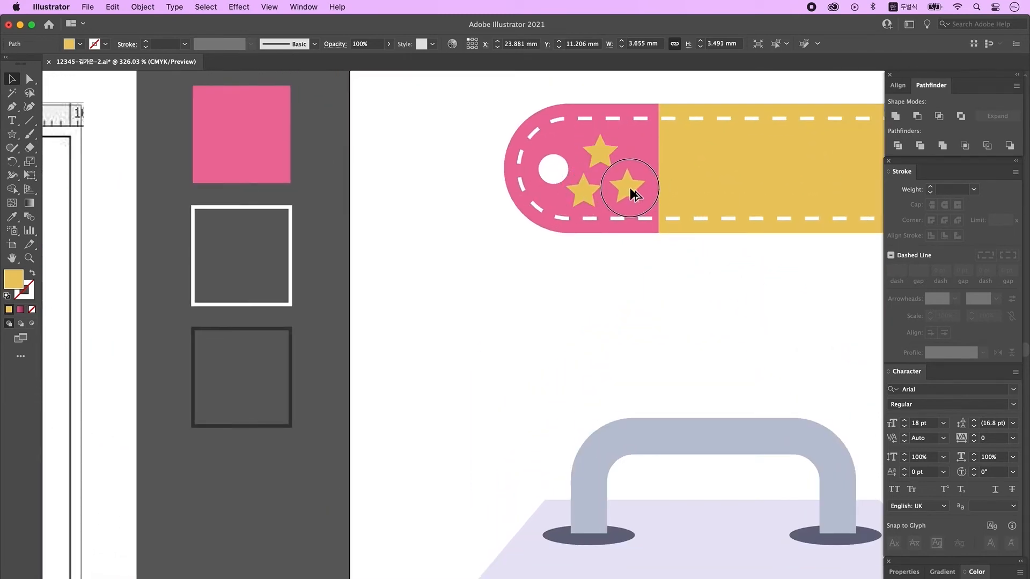
shift+click(604, 144)
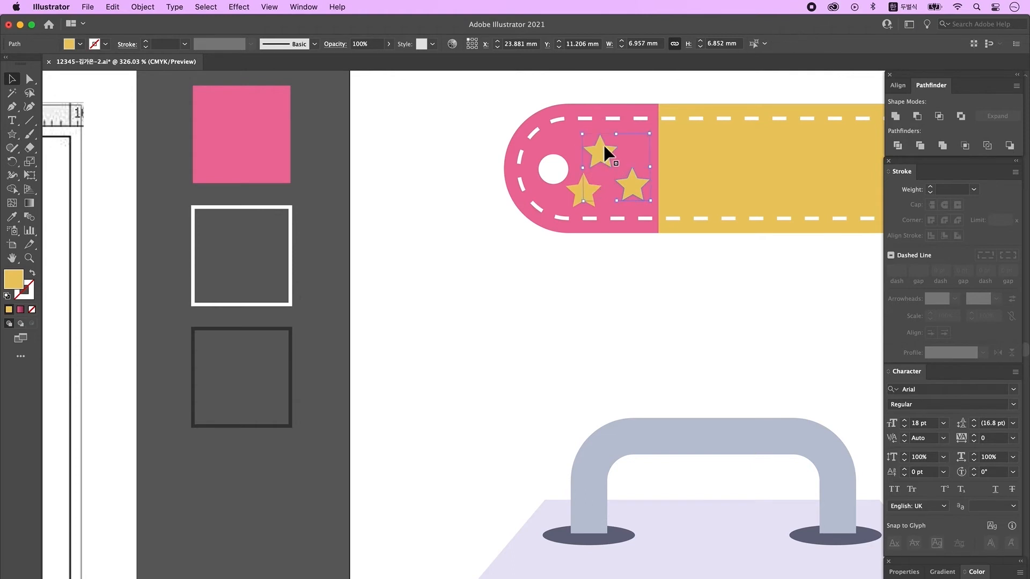
click(706, 294)
key(super+1)
- Test the FIRST AID text on the tag's yellow part and park it just above the tag
drag(715, 224, 672, 293)
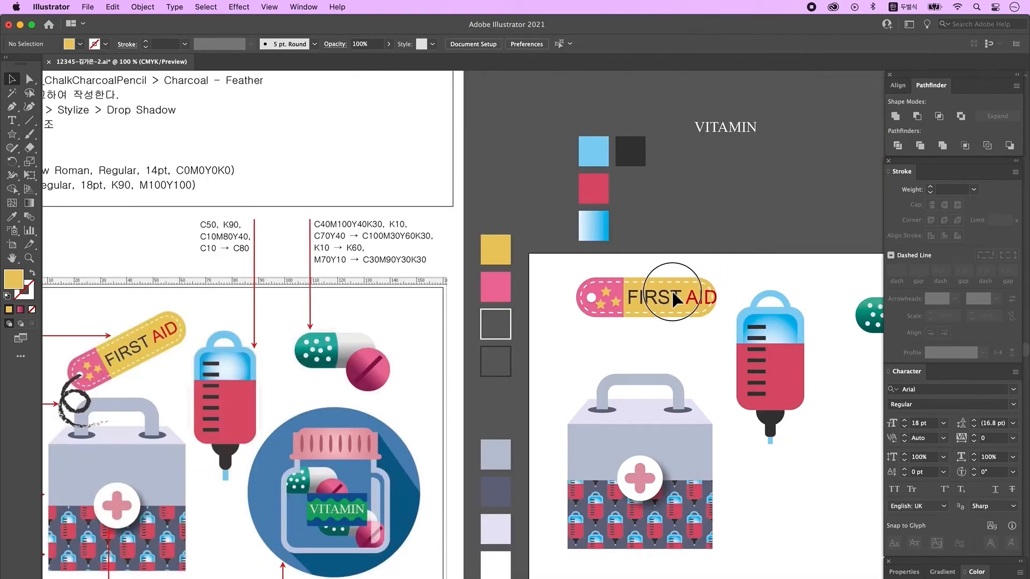
key(space)
drag(711, 343, 685, 340)
drag(674, 295, 674, 256)
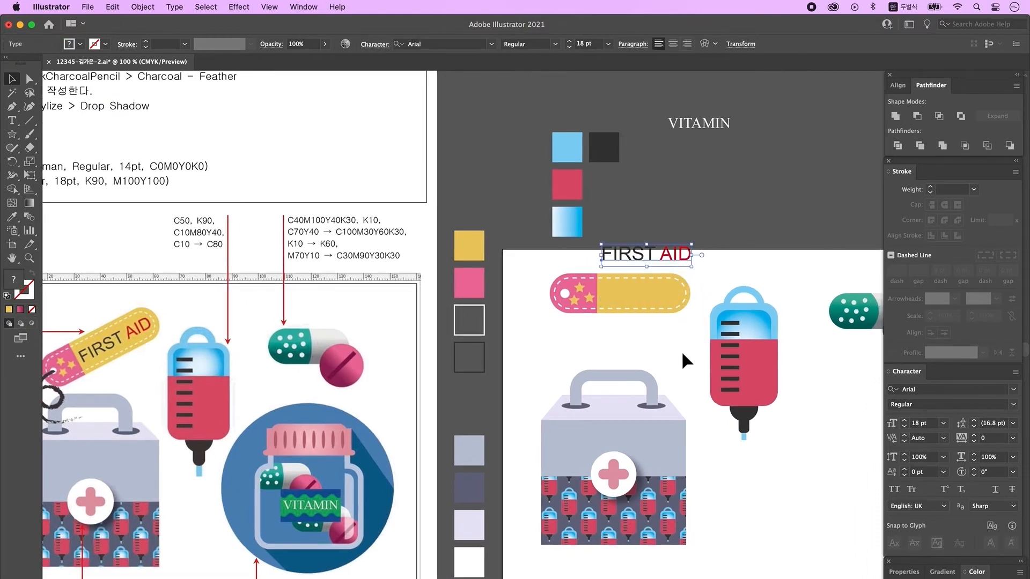
- Lengthen the tag by nudging only its right-end anchor points outward, and place the FIRST AID text on the yellow part
key(a)
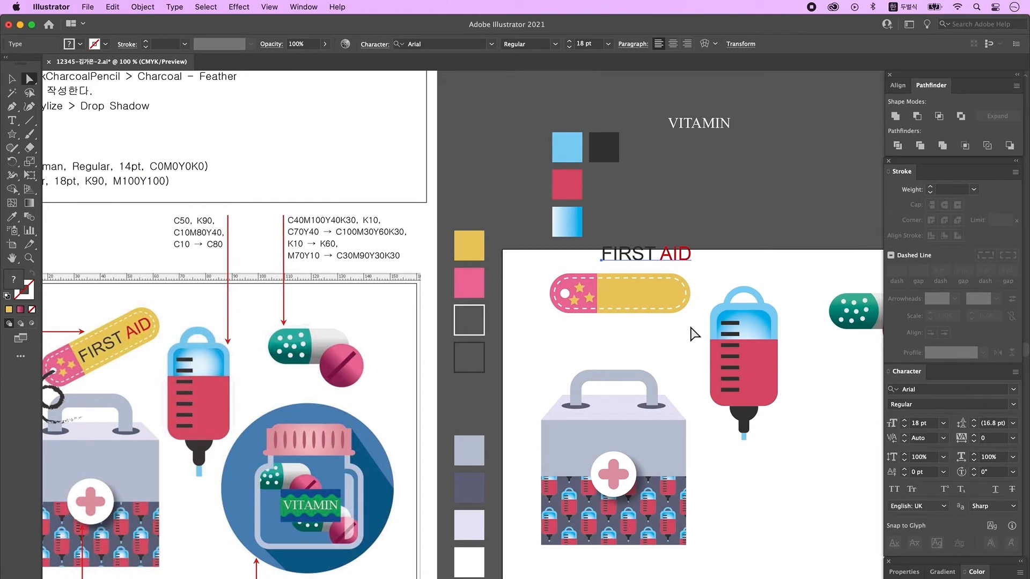
drag(695, 326, 637, 272)
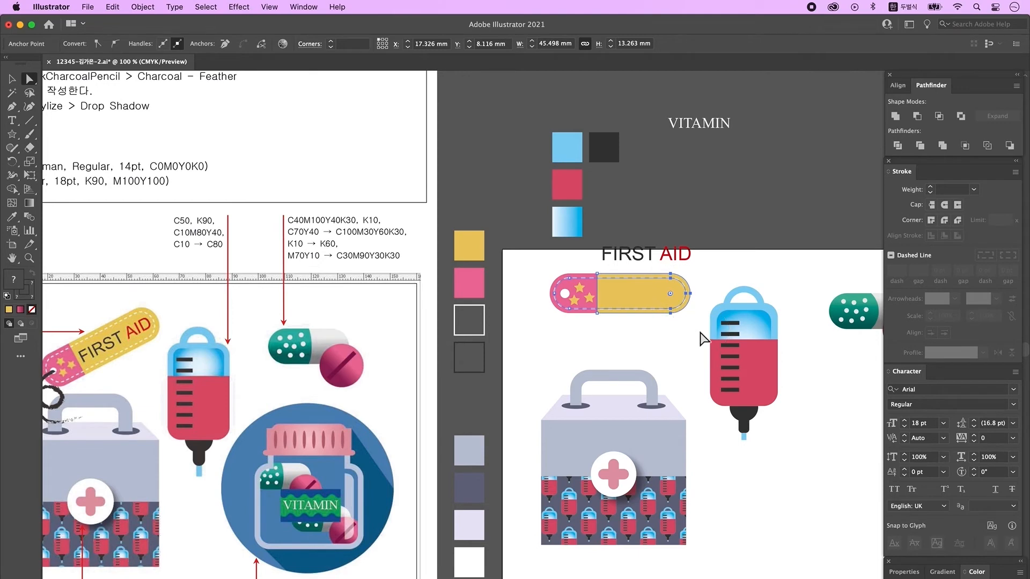
key(Right)
key(Right)
key(Right)
key(Right)
key(Right)
key(Right)
key(Right)
key(Right)
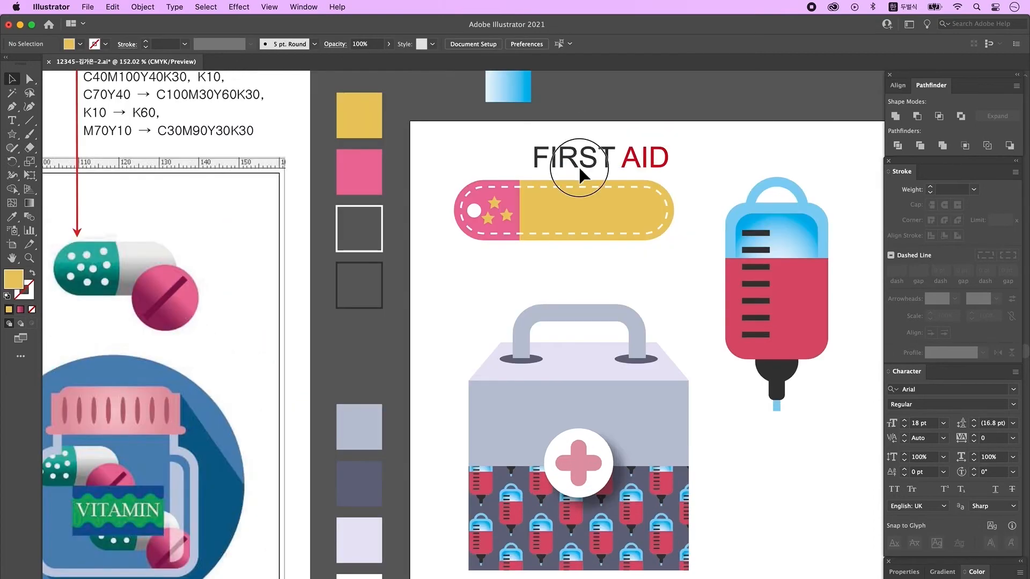
drag(578, 165, 570, 215)
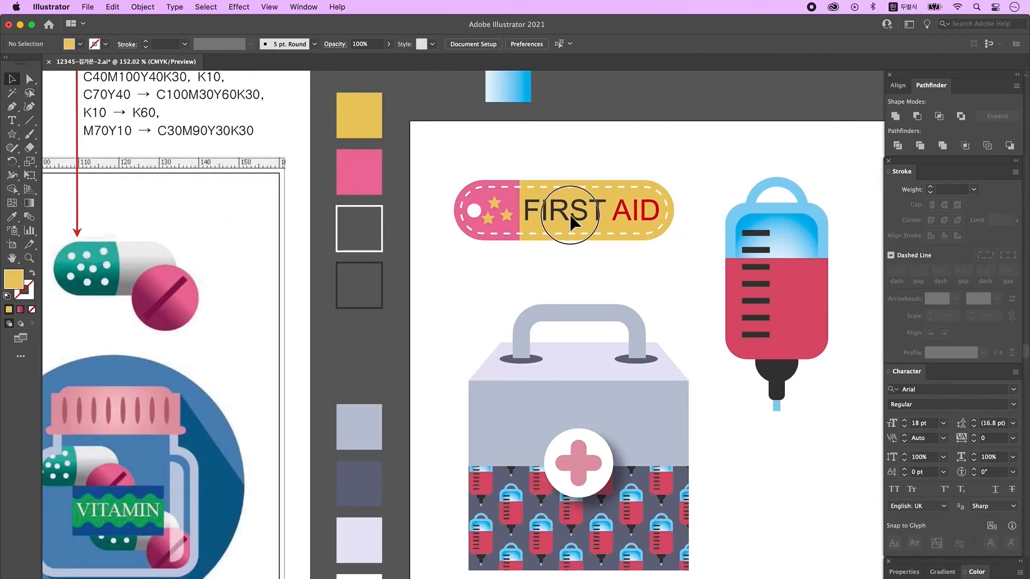
- Group the whole tag with its text and tilt it upward to the right above the first-aid box
drag(455, 159, 683, 272)
right_click(526, 205)
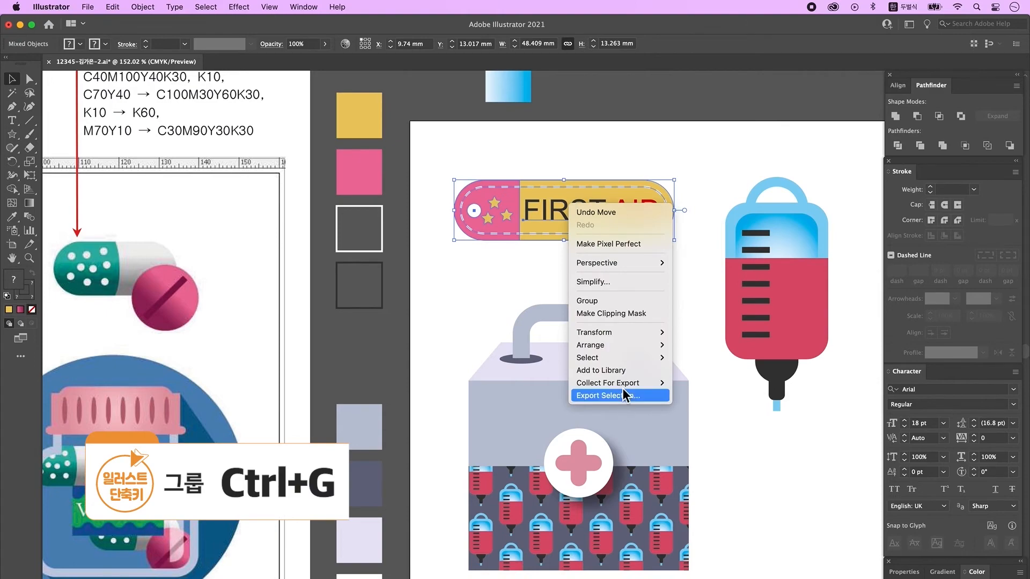
click(626, 298)
click(571, 290)
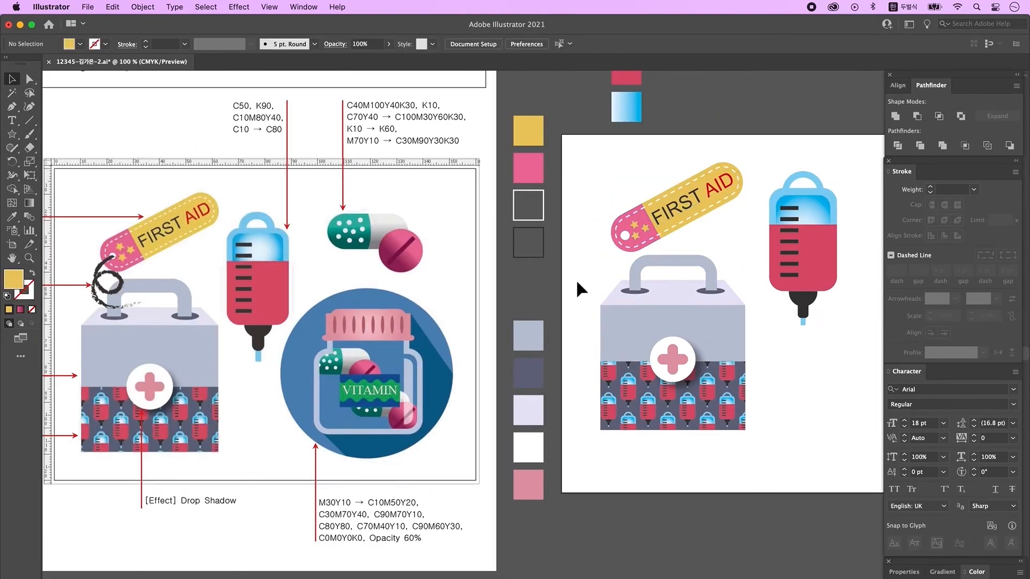
- Sketch the cord freehand with the Pencil tool in a dark 1 pt stroke, looping from the tag's white hole to the box handle's base, about 9.8 x 16.5 mm
click(524, 245)
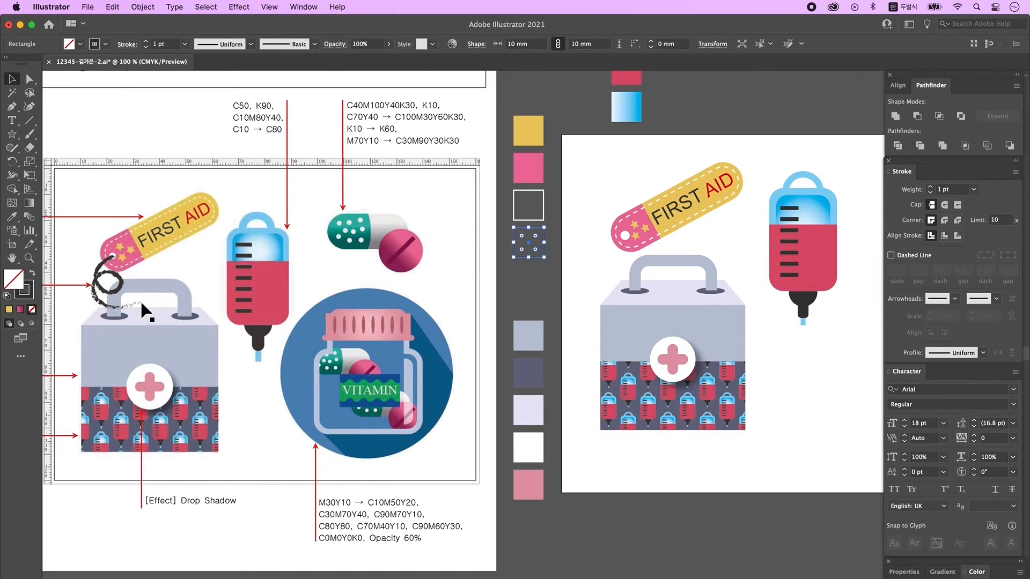
click(603, 262)
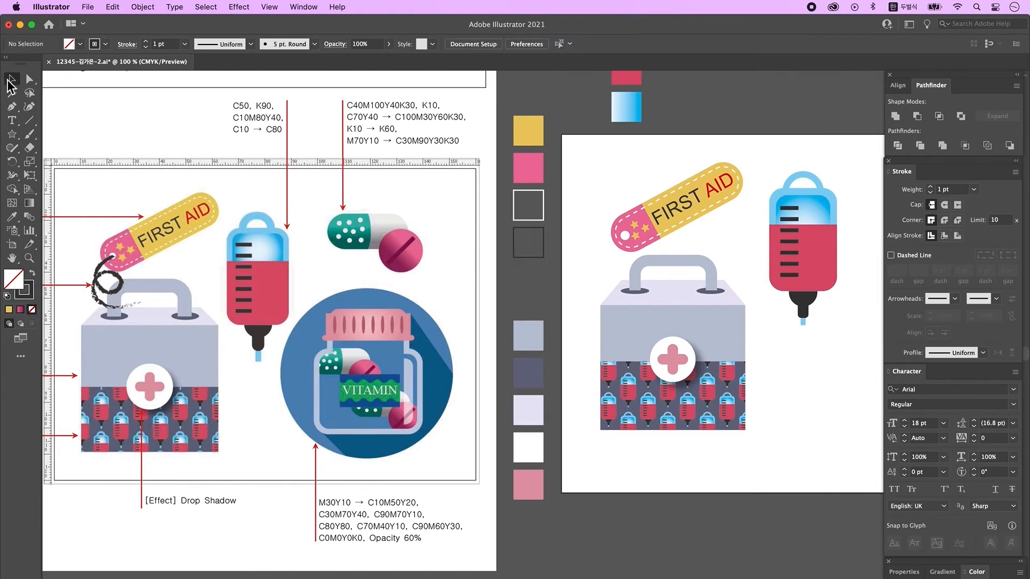
click(14, 151)
drag(15, 152, 48, 157)
mouse_move(619, 268)
mouse_down()
mouse_move(621, 251)
mouse_move(611, 256)
mouse_move(626, 276)
mouse_move(641, 263)
mouse_up()
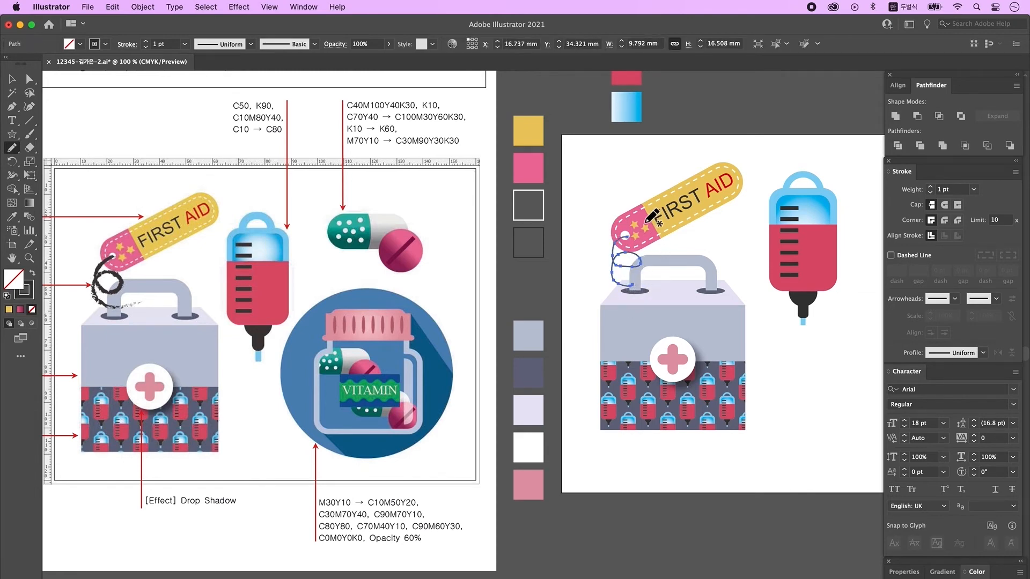
scroll(635, 267, up, 3)
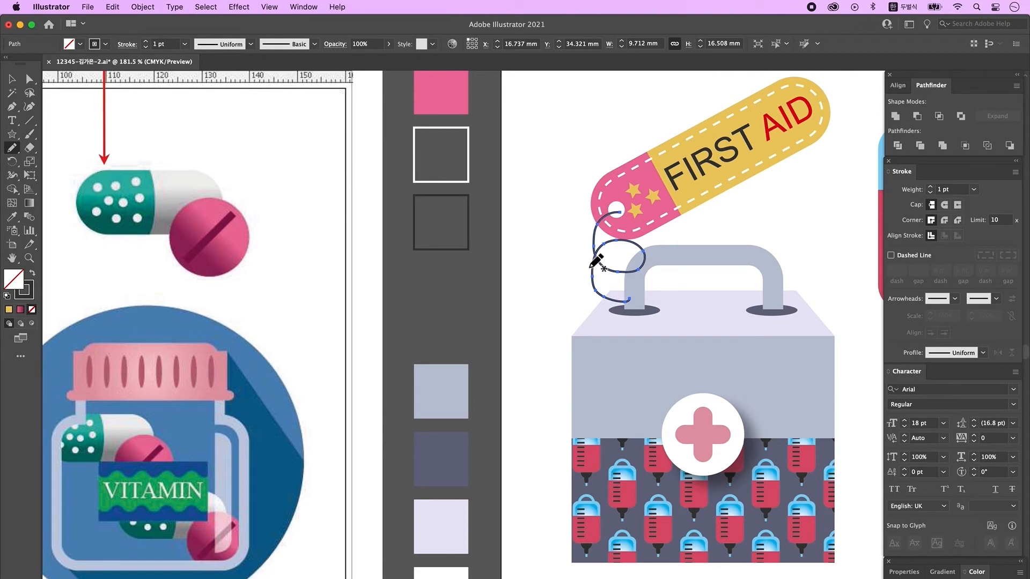
drag(601, 282, 629, 299)
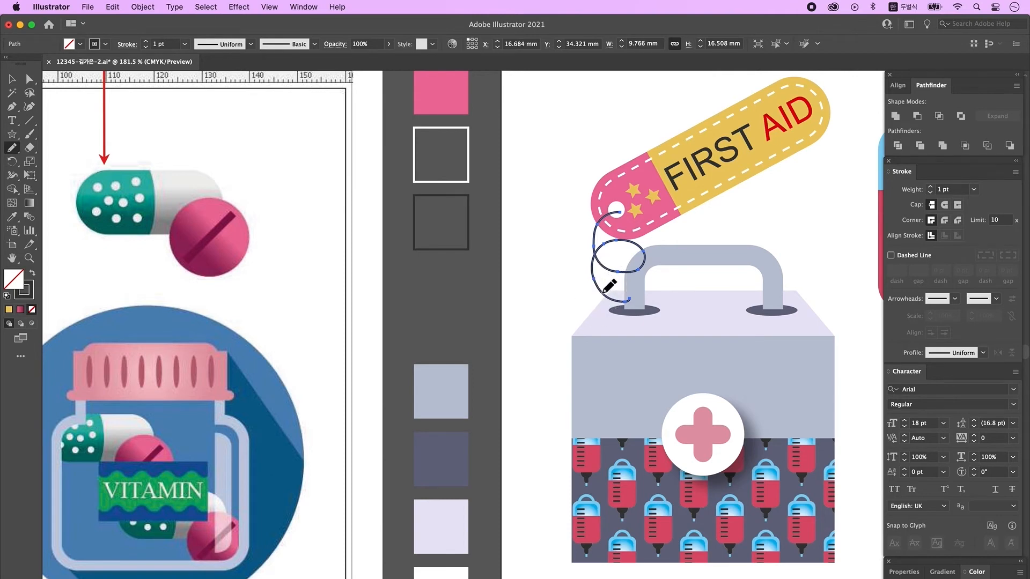
key(v)
key(super+shift+a)
key(super+0)
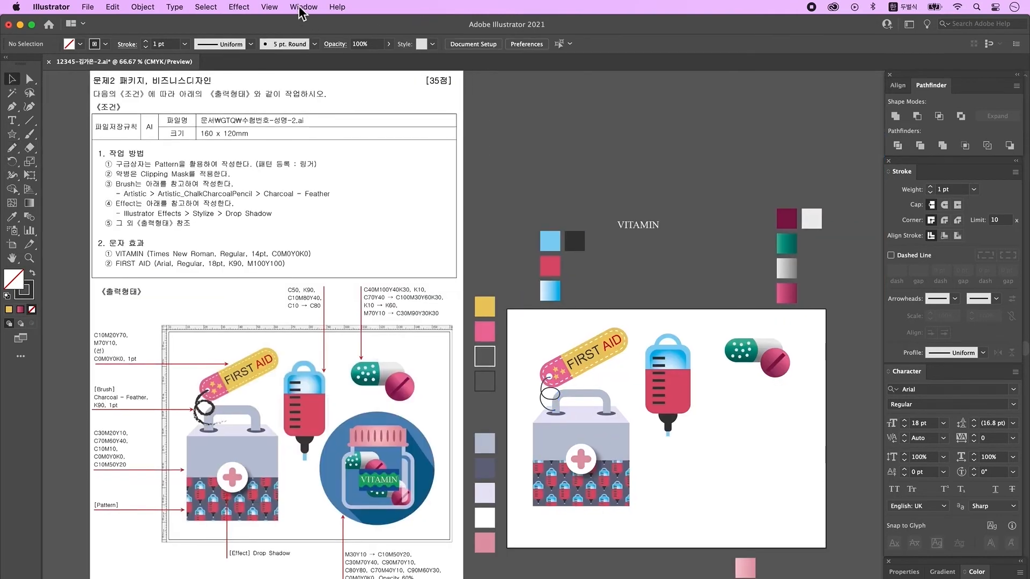
- Open the Artistic_ChalkCharcoalPencil brush library and enlarge it to show more brushes
click(304, 8)
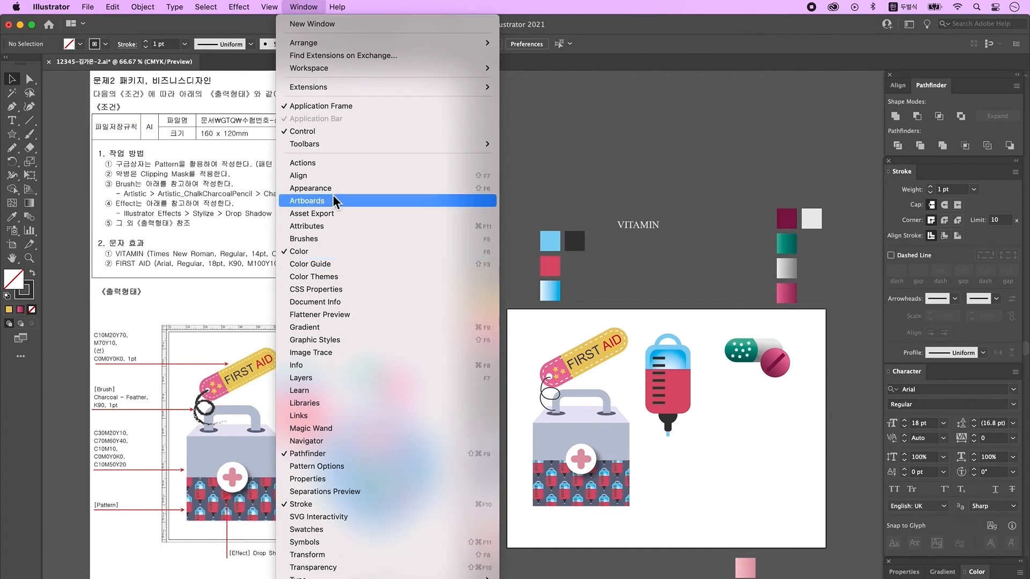
click(351, 239)
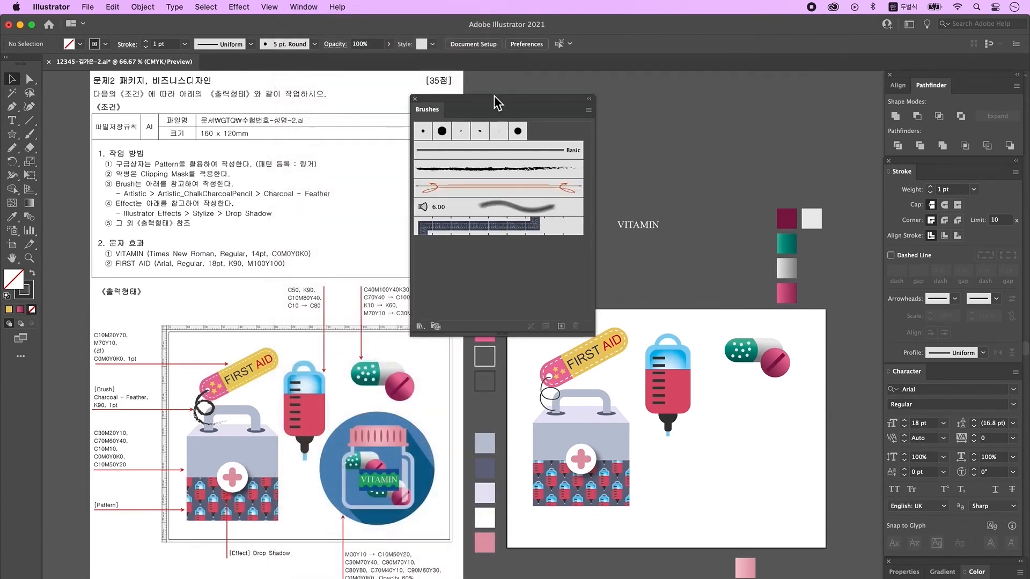
drag(493, 97, 788, 81)
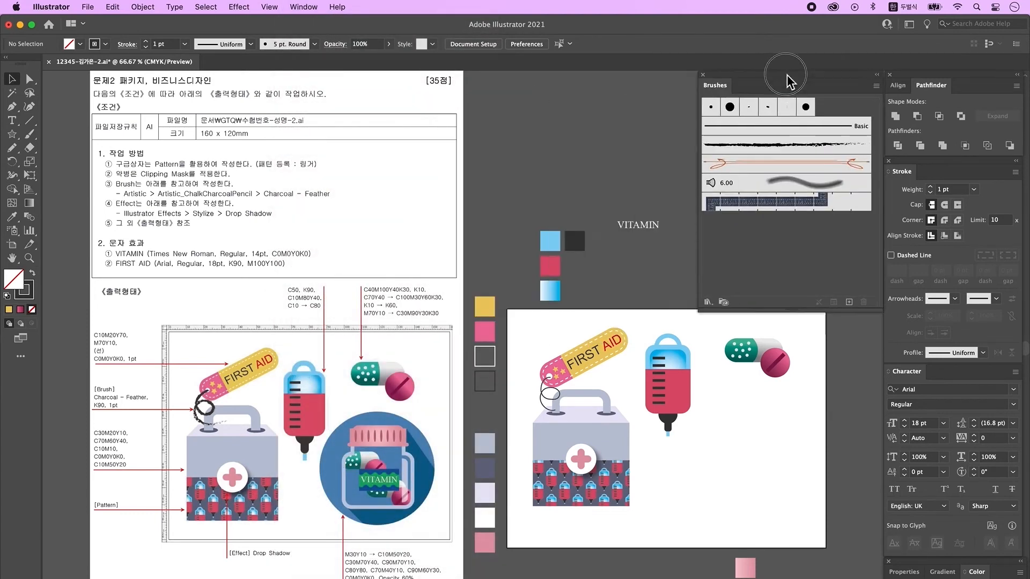
click(710, 303)
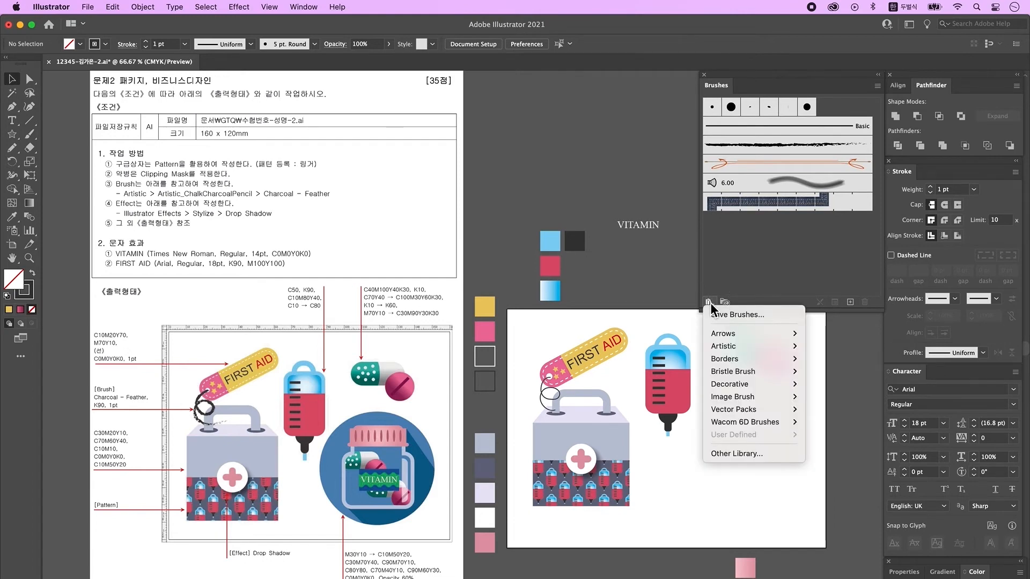
mouse_move(741, 346)
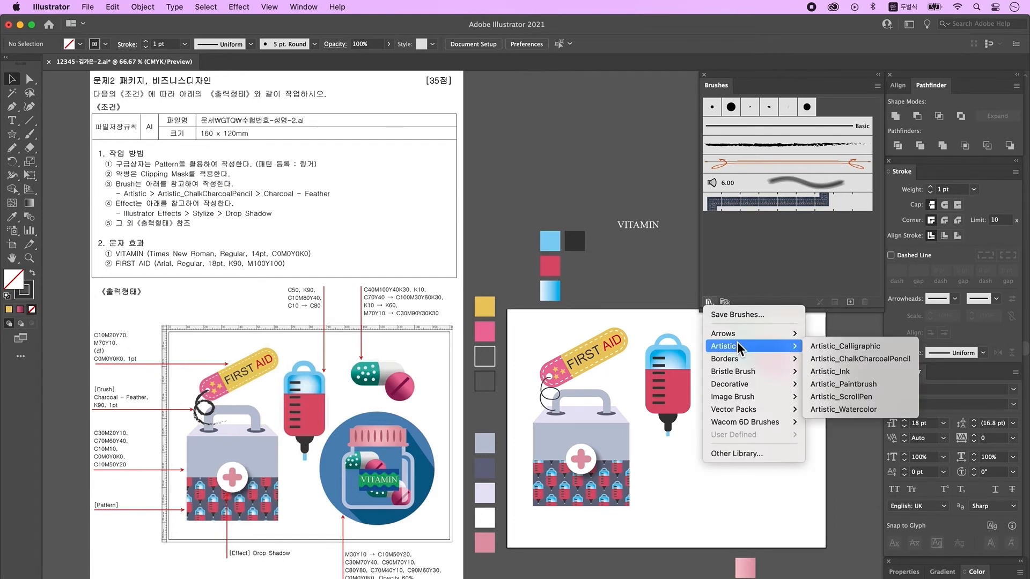
click(895, 363)
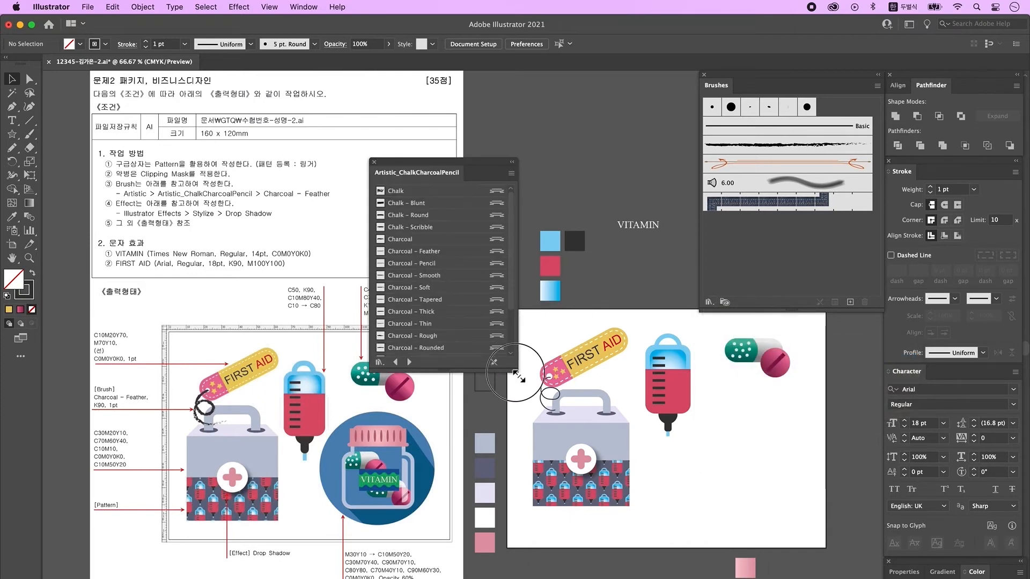
drag(511, 366, 518, 390)
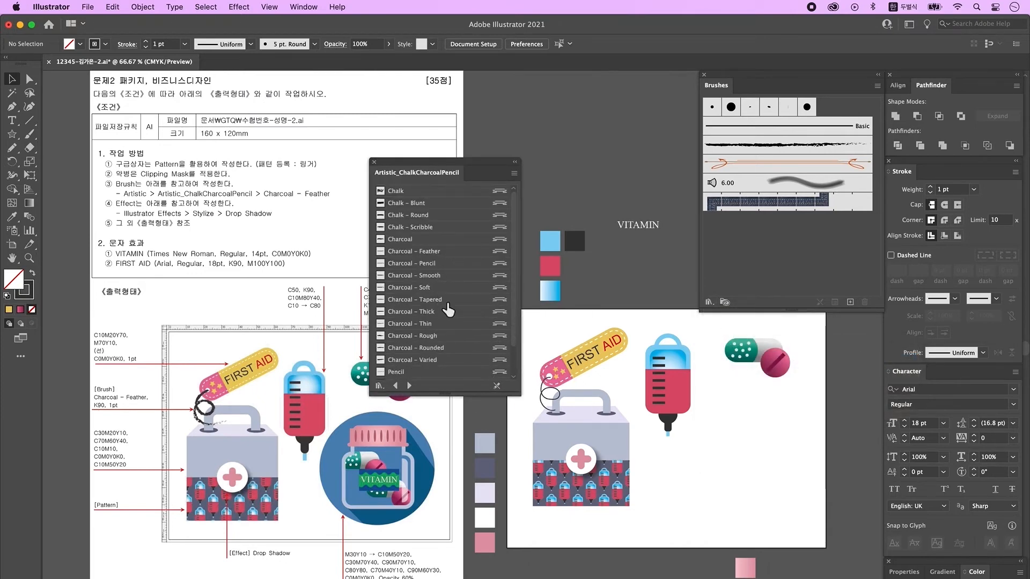
- Apply the Charcoal - Feather brush to the cord and put the brush collections away
click(514, 173)
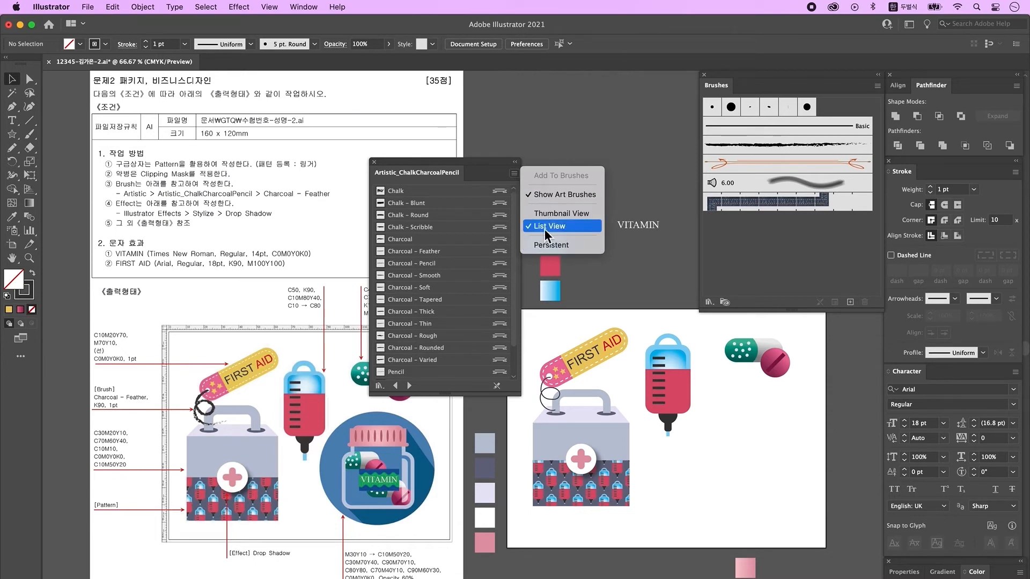
click(491, 177)
scroll(453, 291, down, 1)
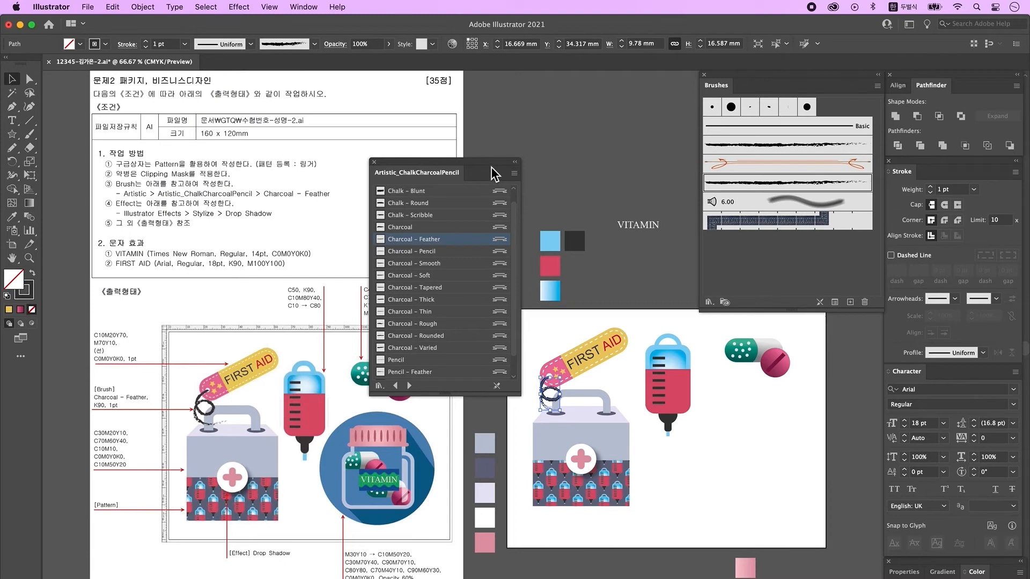
click(374, 162)
click(704, 75)
- Shift the first-aid box, tag and cord together slightly down and right, and group them
scroll(625, 473, down, 2)
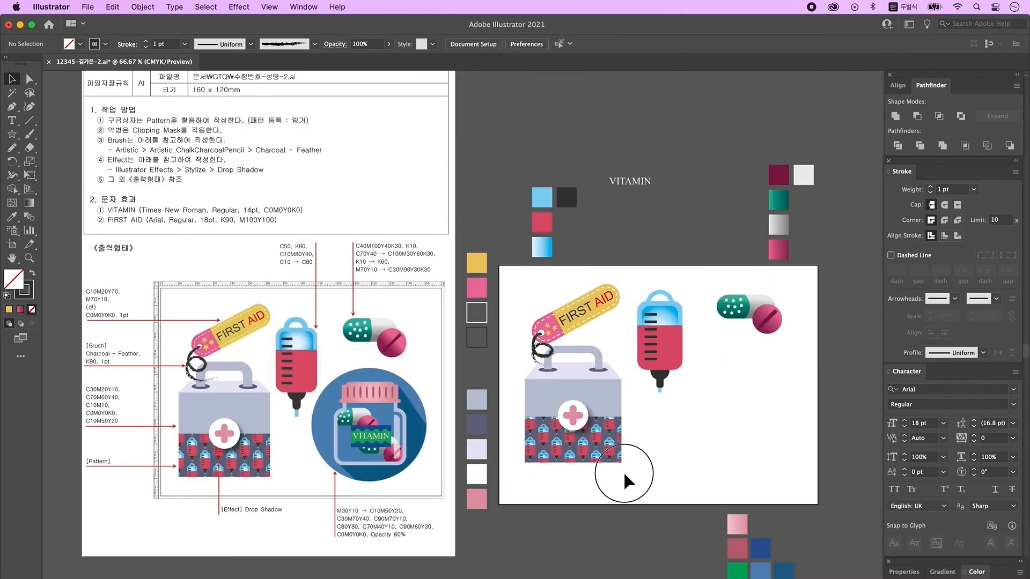
drag(624, 473, 572, 370)
drag(572, 464, 579, 476)
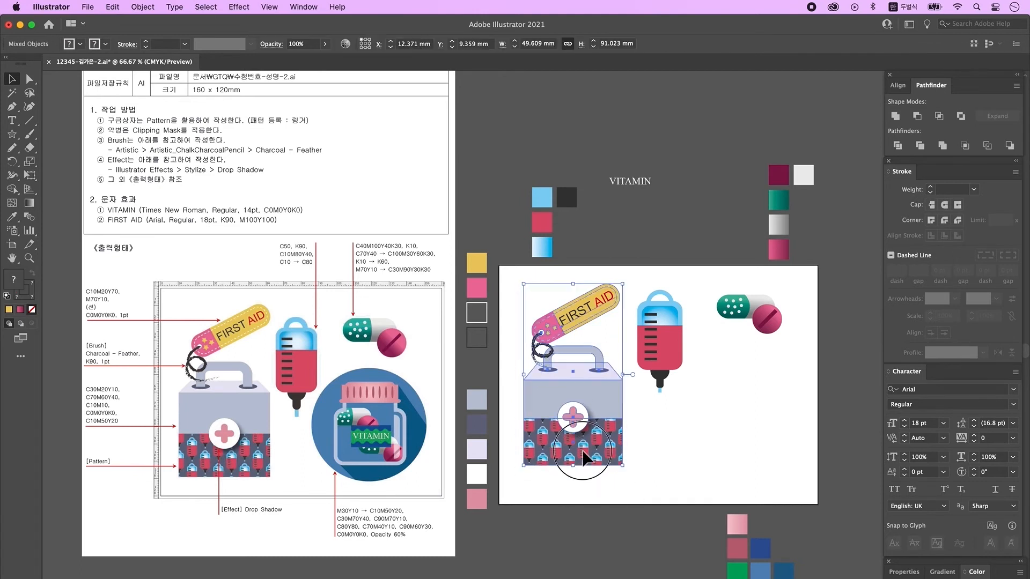
drag(582, 452, 587, 458)
right_click(581, 418)
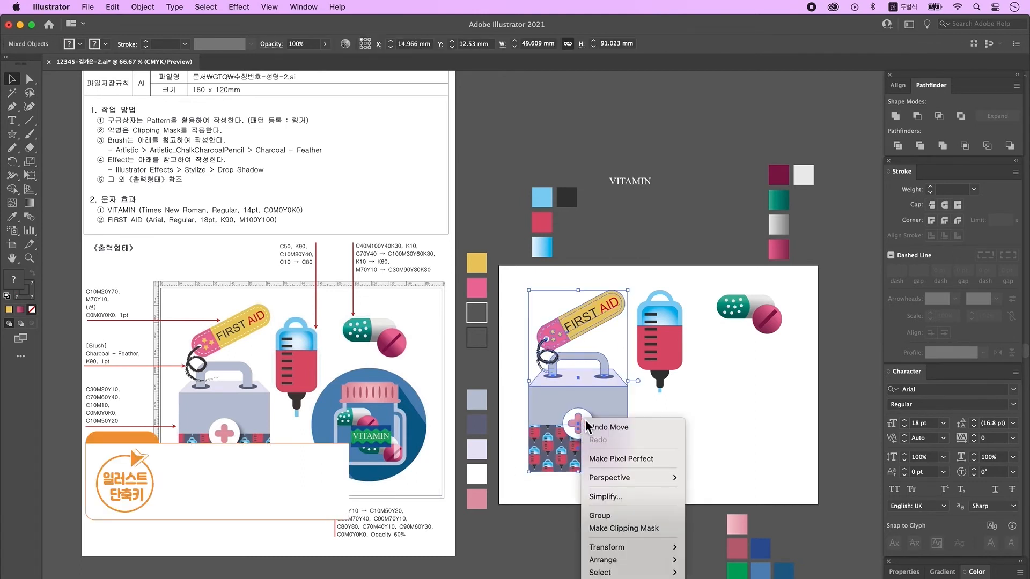
click(622, 517)
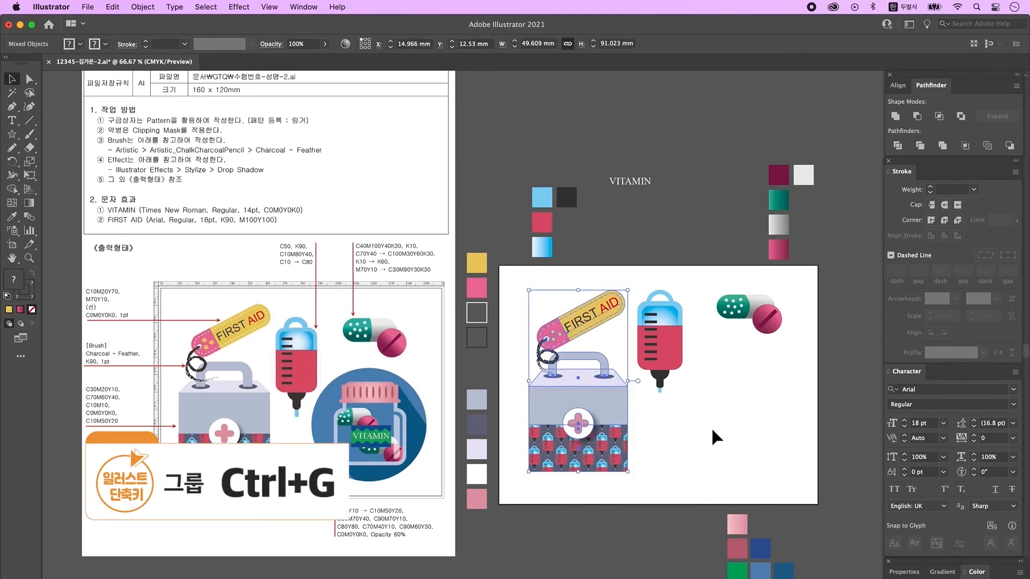
click(690, 459)
- Draw an unfilled rounded rectangle about 38 x 35 mm with corners of about 7 mm and a 1 pt dark-pink outline, below the pills
scroll(691, 459, right, 3)
scroll(691, 459, down, 2)
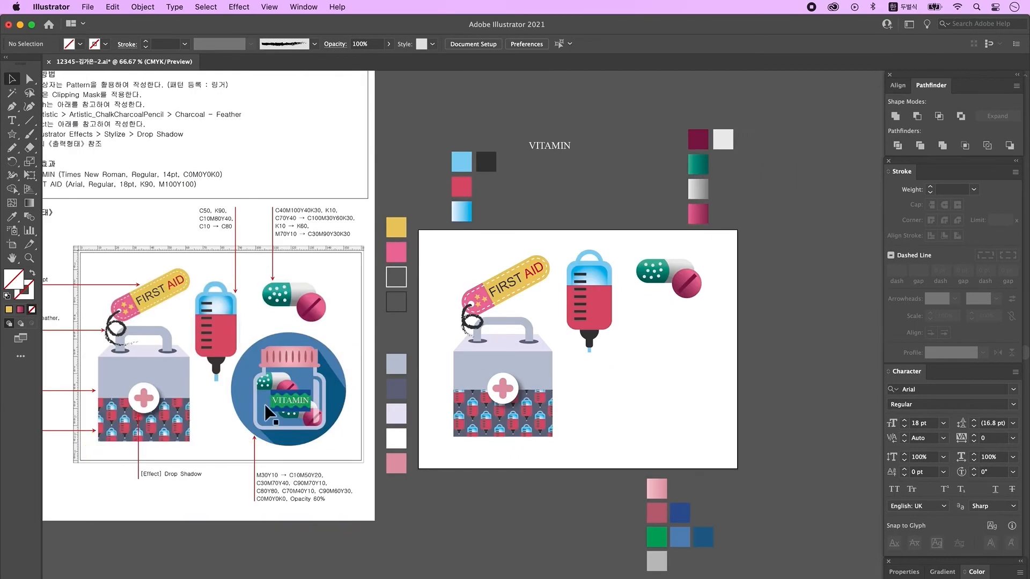
super+click(667, 379)
drag(579, 398, 734, 408)
drag(13, 136, 54, 138)
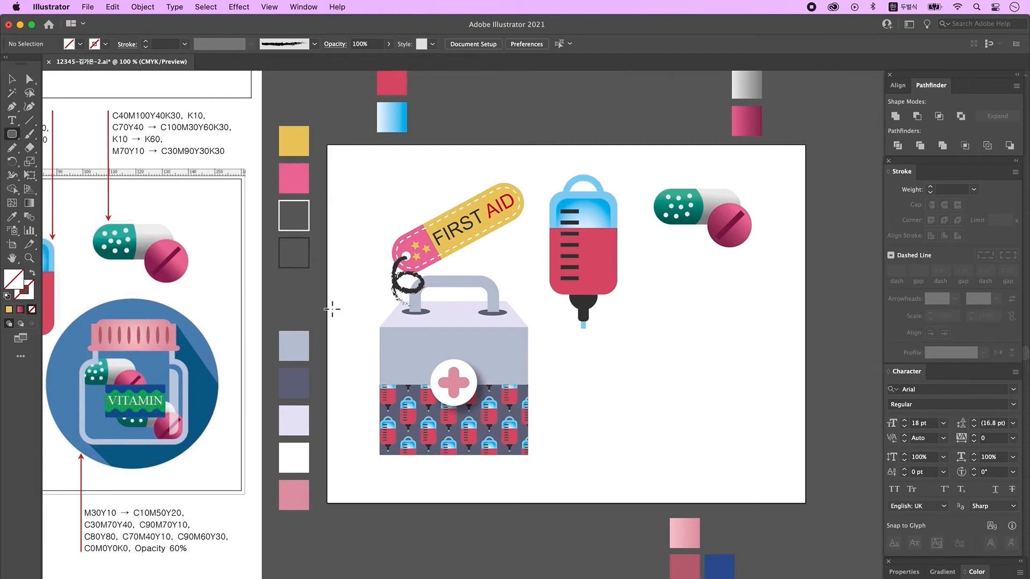
super+click(685, 567)
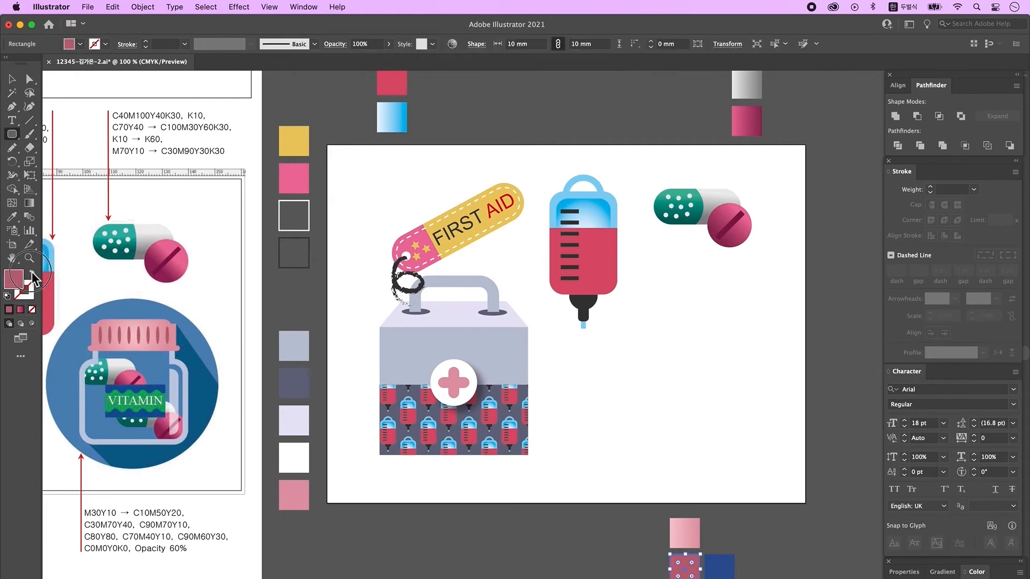
click(32, 273)
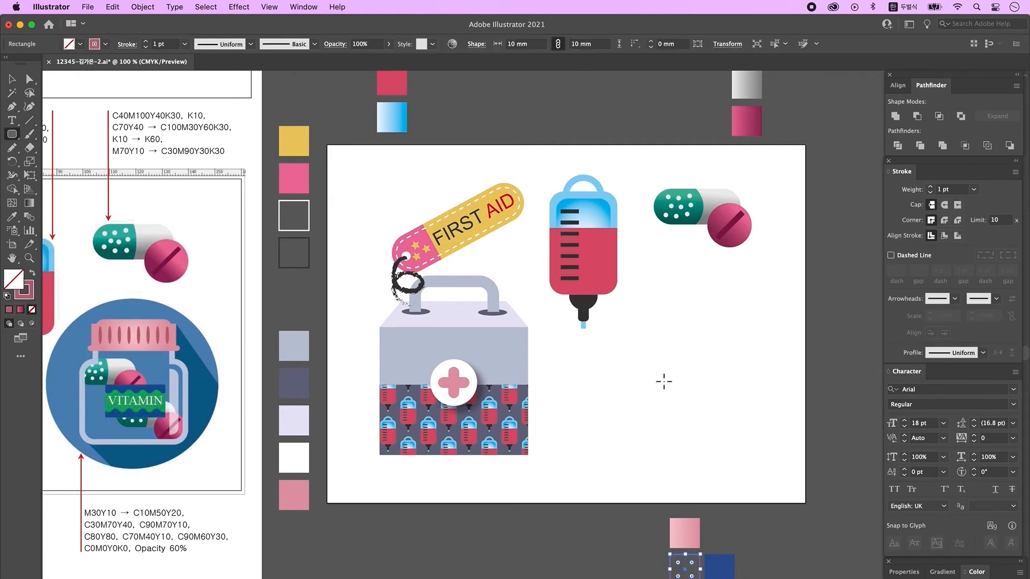
drag(642, 333, 760, 442)
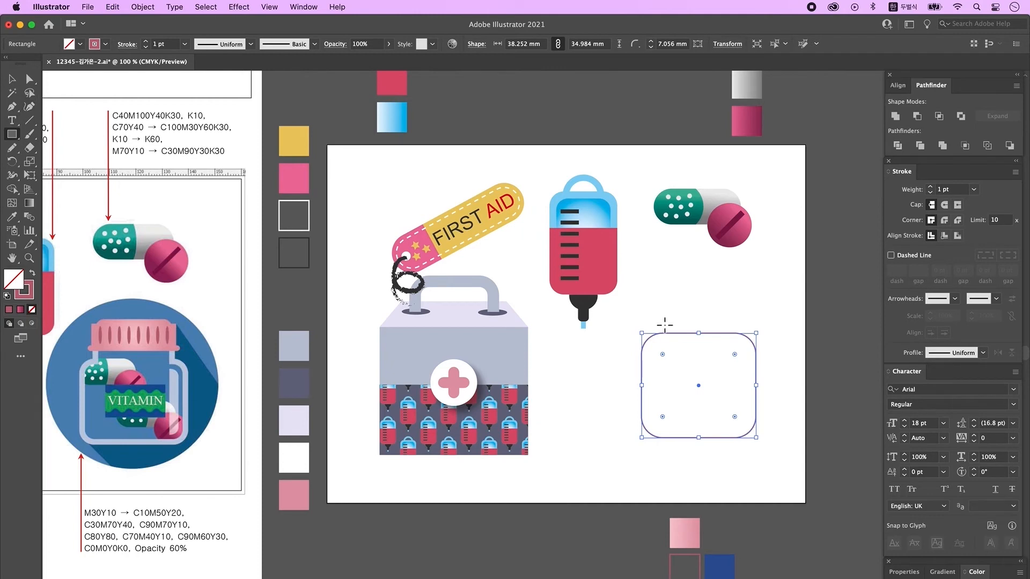
- Add a narrower rectangular neck overlapping the body's upper edge, center both shapes horizontally and unite them into one jar outline
drag(659, 322, 743, 350)
drag(782, 320, 676, 359)
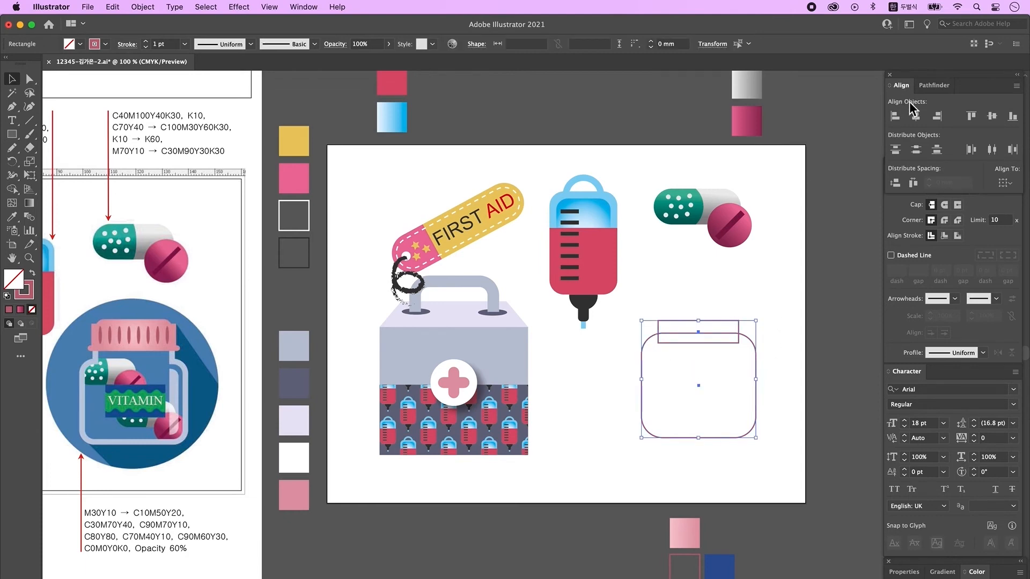
click(918, 118)
click(933, 84)
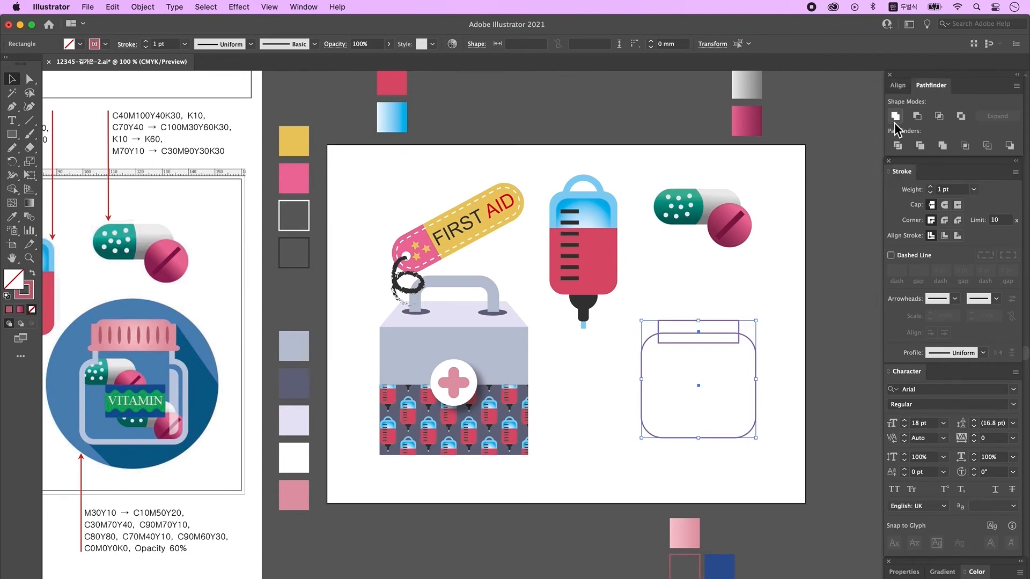
click(895, 119)
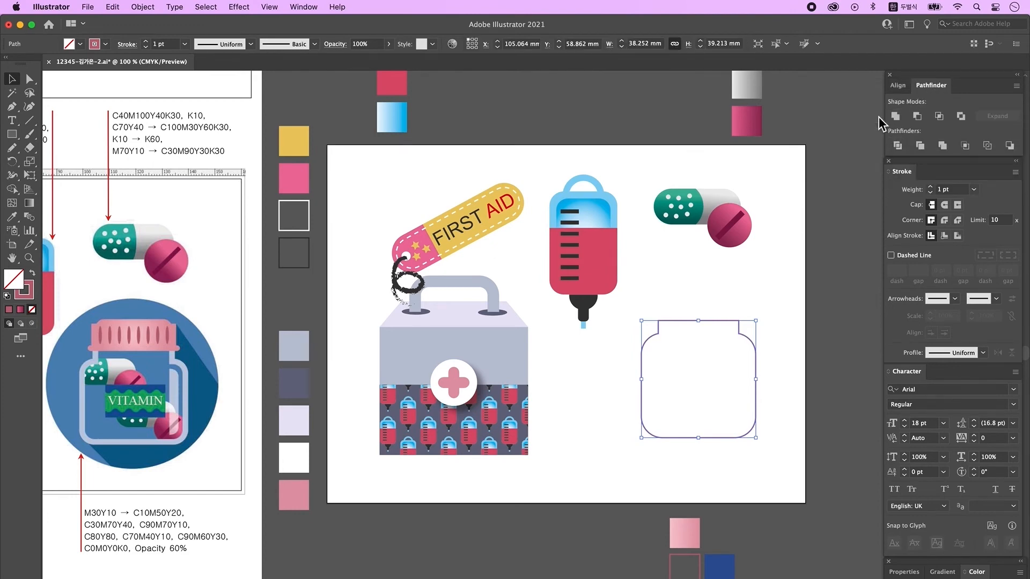
- Move the jar slightly down and draw lid parts above it: a rectangle about 29.6 x 8.7 mm, a thin wide rounded rim and a rounded top
drag(751, 412, 750, 427)
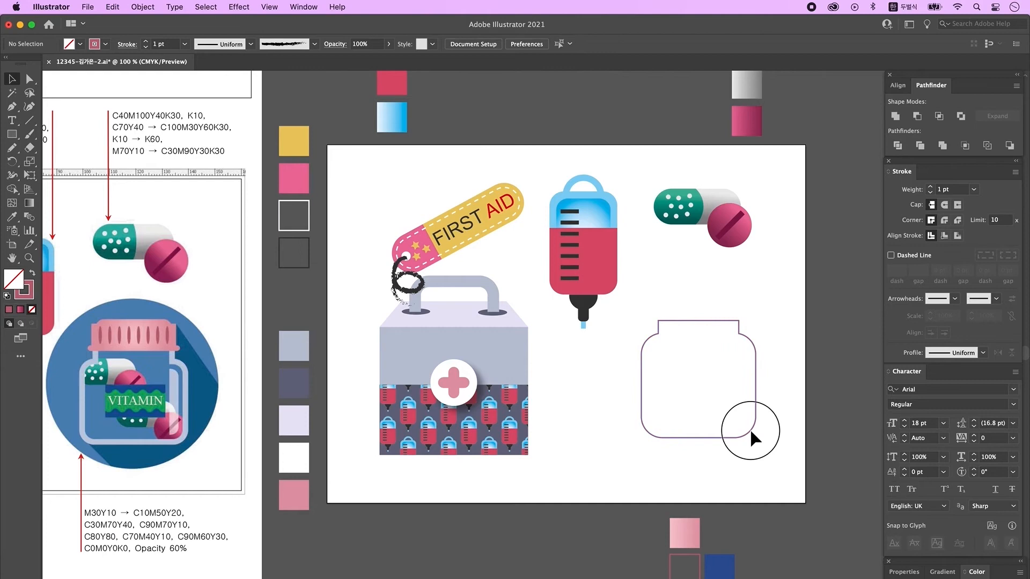
click(773, 342)
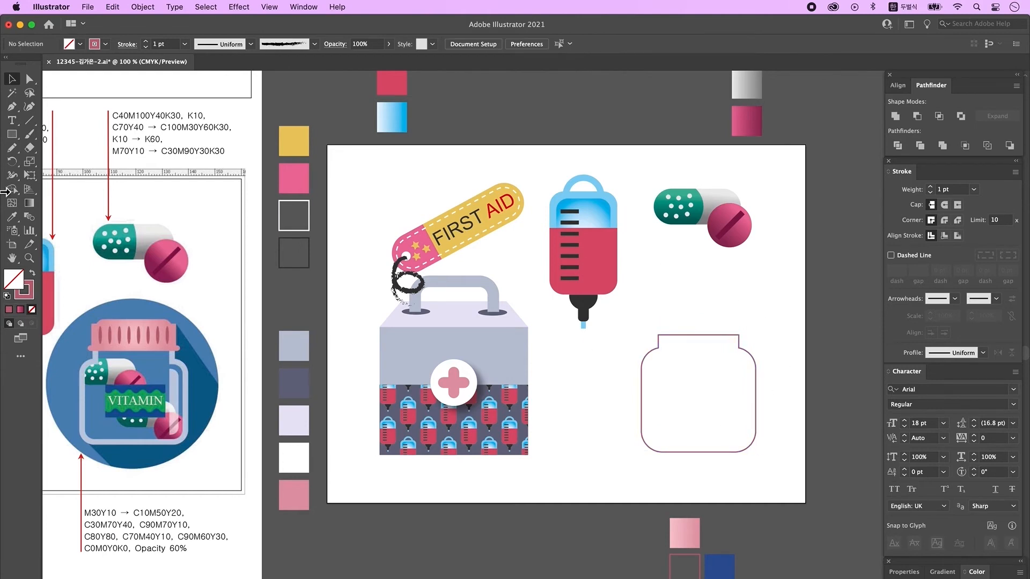
click(15, 137)
drag(651, 303, 738, 326)
click(13, 136)
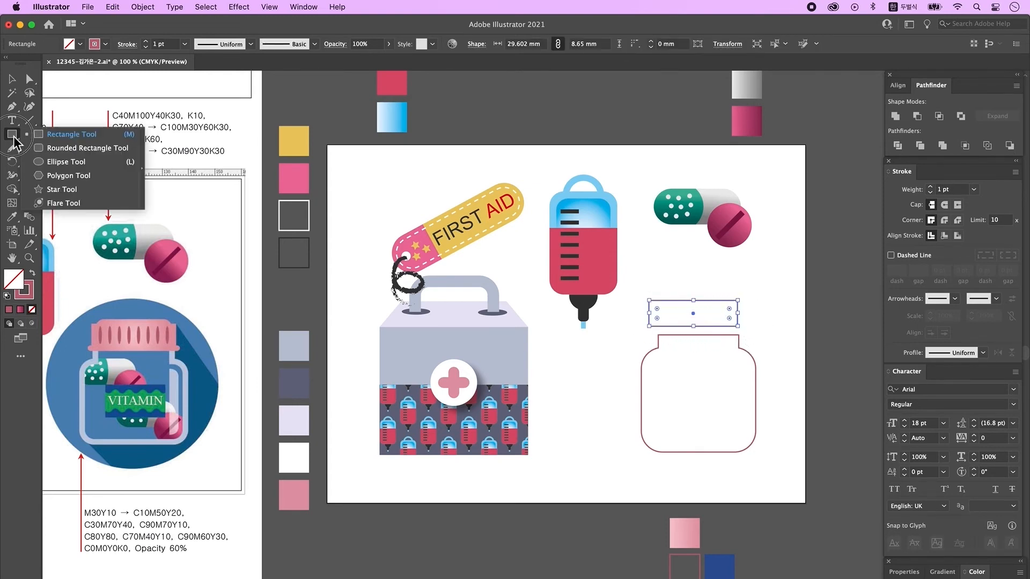
click(76, 148)
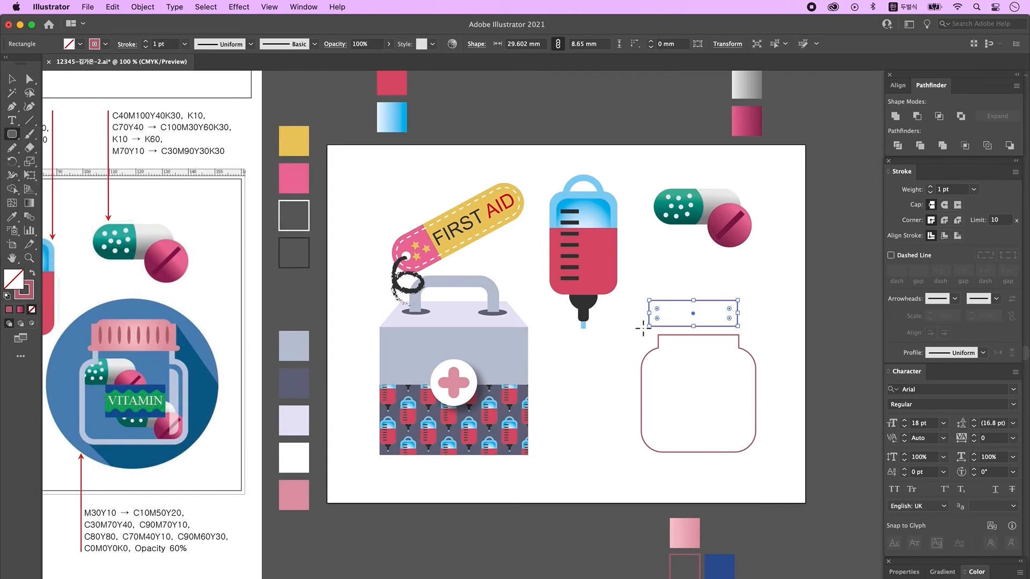
drag(642, 327, 748, 333)
drag(655, 294, 732, 311)
- Center the jar outline and the three lid shapes horizontally on each other
key(v)
drag(649, 281, 753, 370)
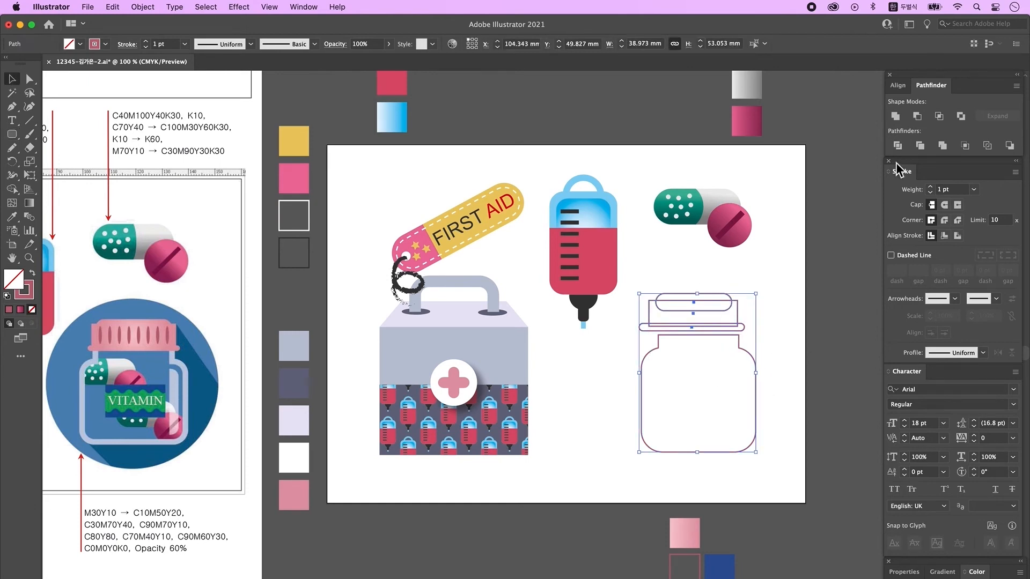
click(898, 86)
click(916, 116)
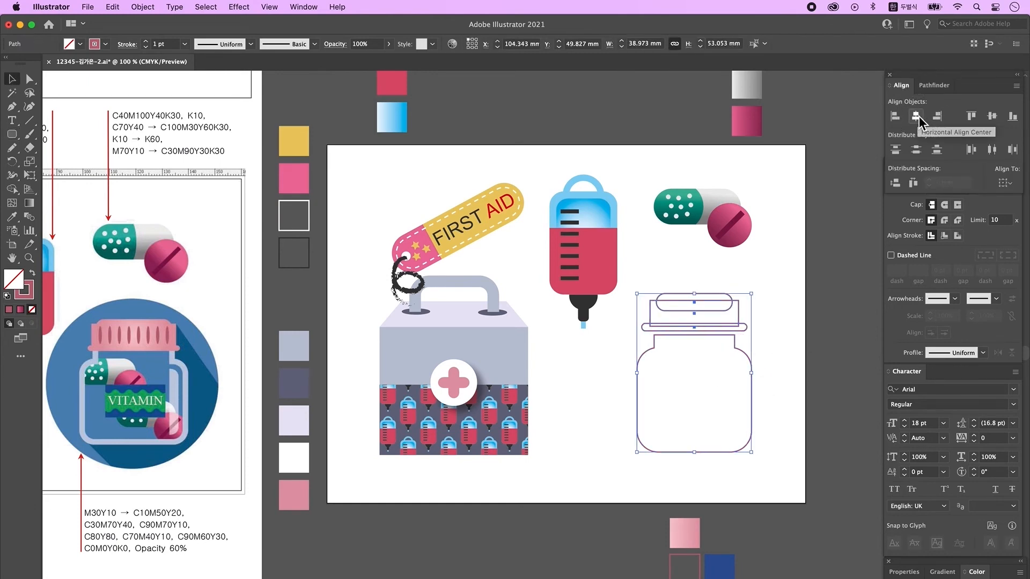
click(778, 365)
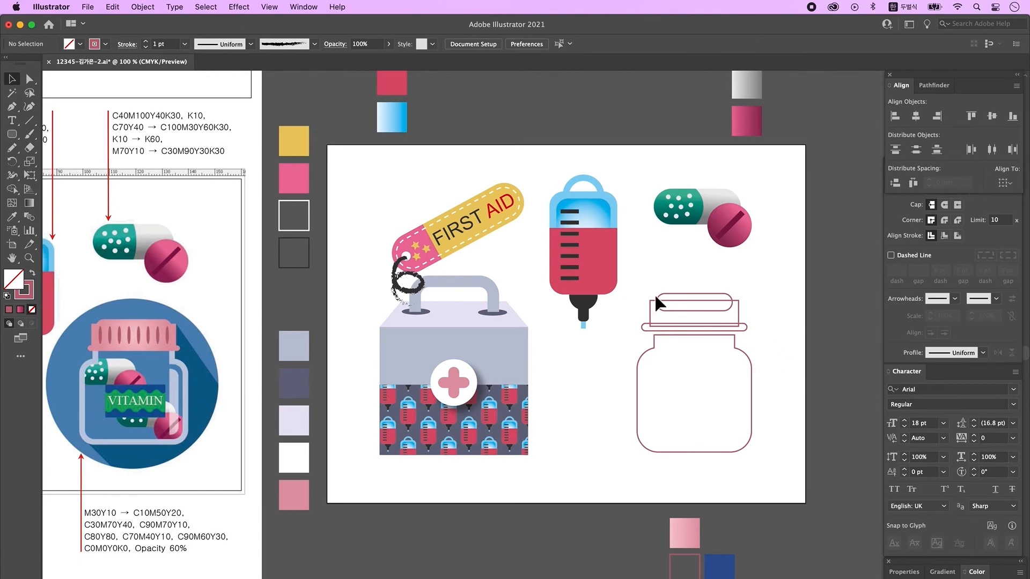
- Unite the three lid shapes into one outline and move it down about 2.5 mm to overlap the jar's neck
drag(646, 283, 747, 323)
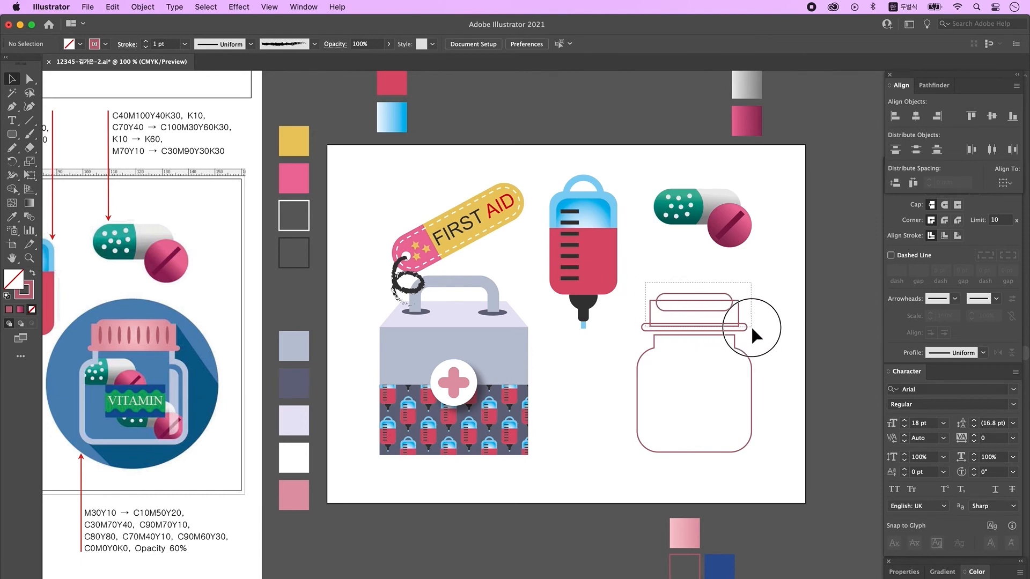
click(932, 86)
click(896, 117)
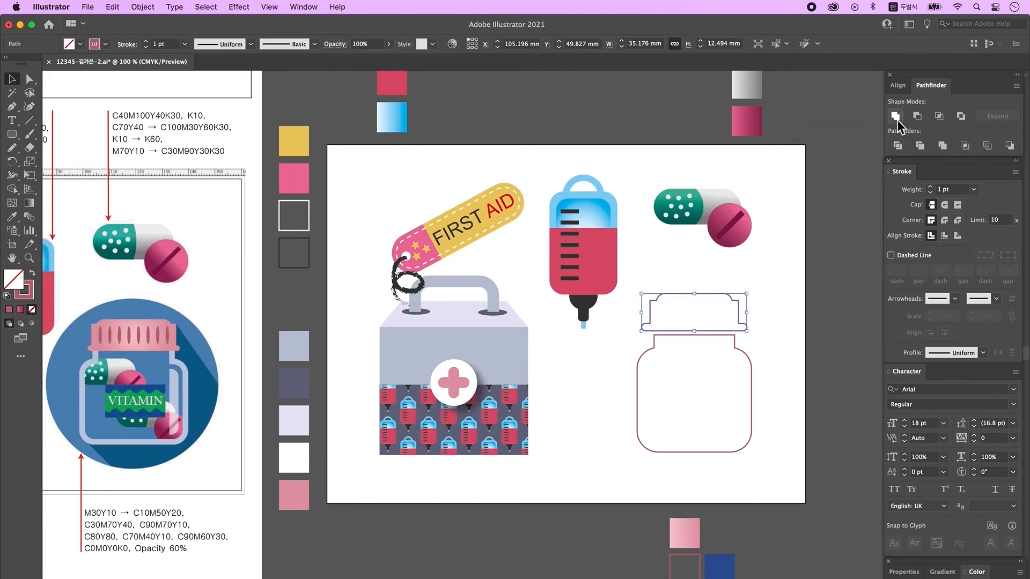
click(780, 355)
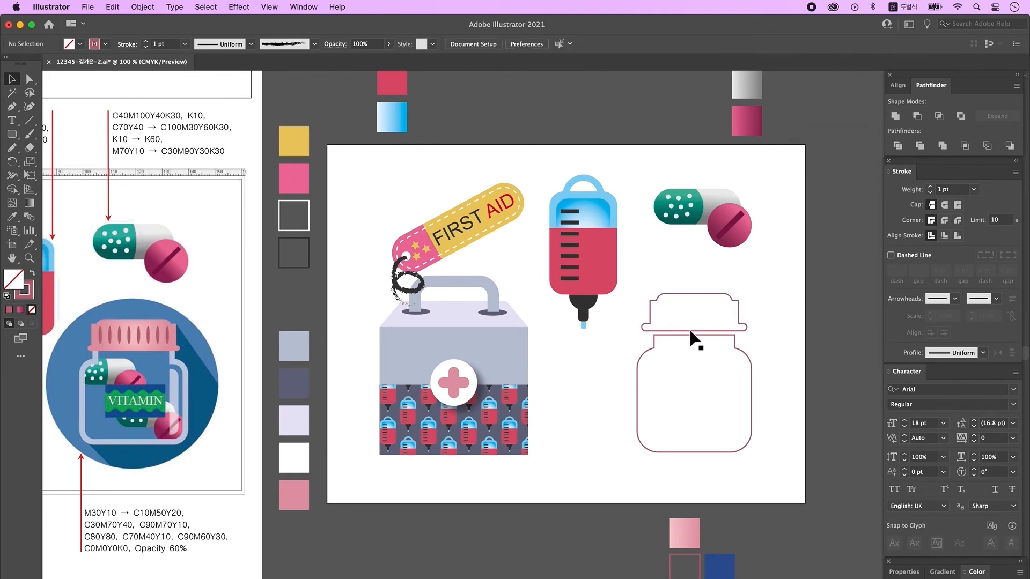
drag(690, 329, 689, 336)
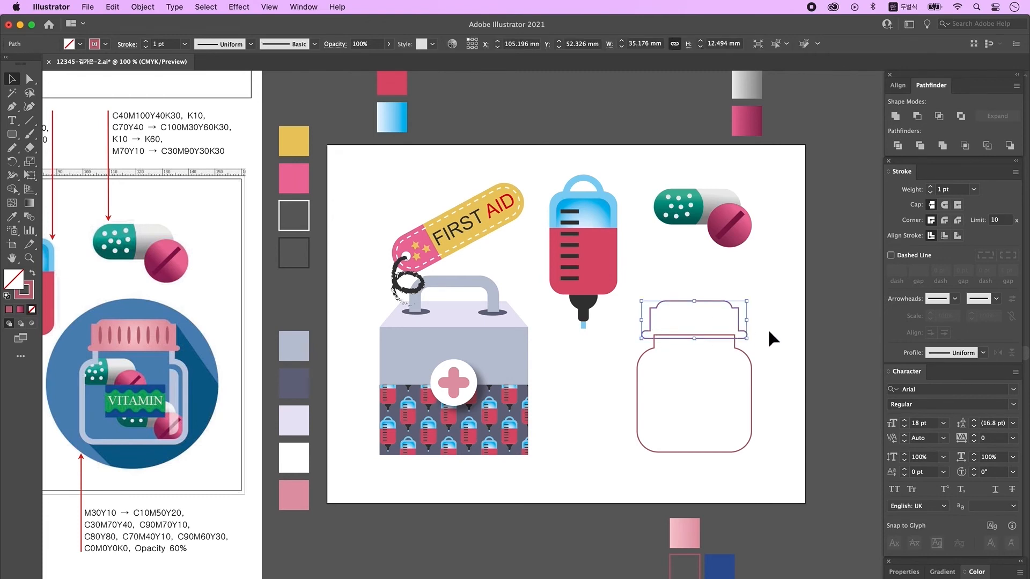
- Create an inner copy of the jar outline with Offset Path at -2 mm, using miter joins and miter limit 4
click(697, 411)
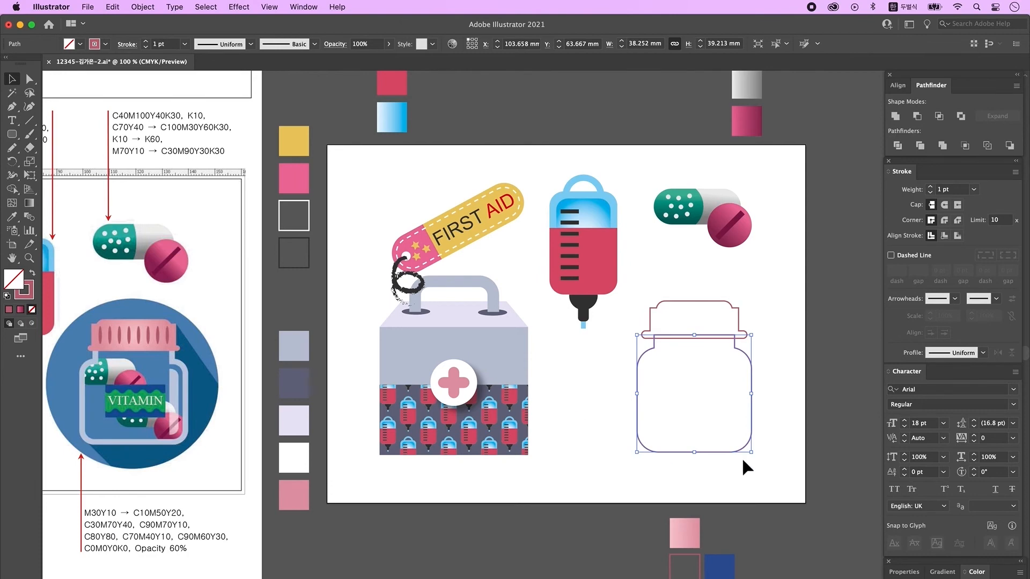
click(142, 7)
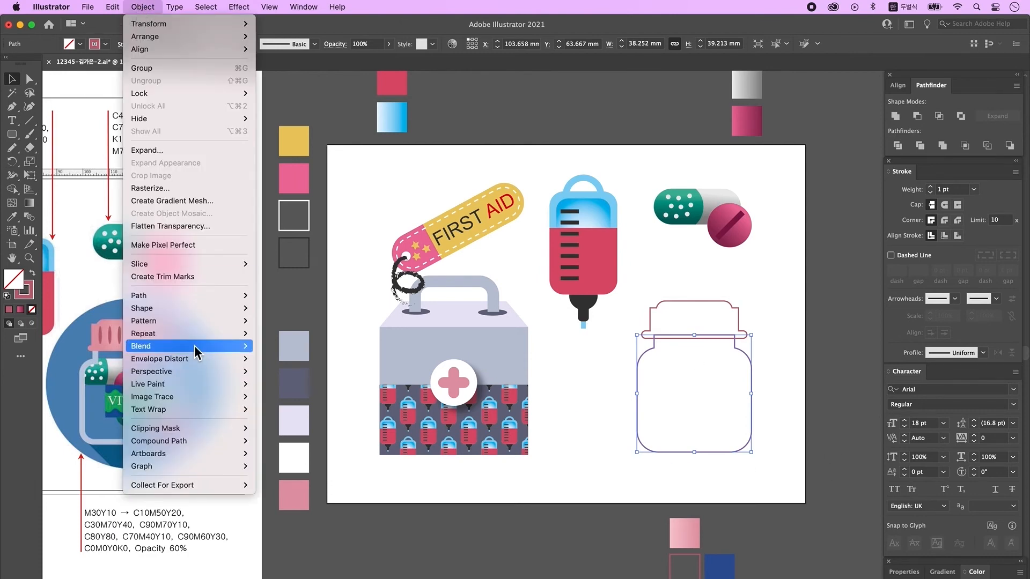
mouse_move(198, 296)
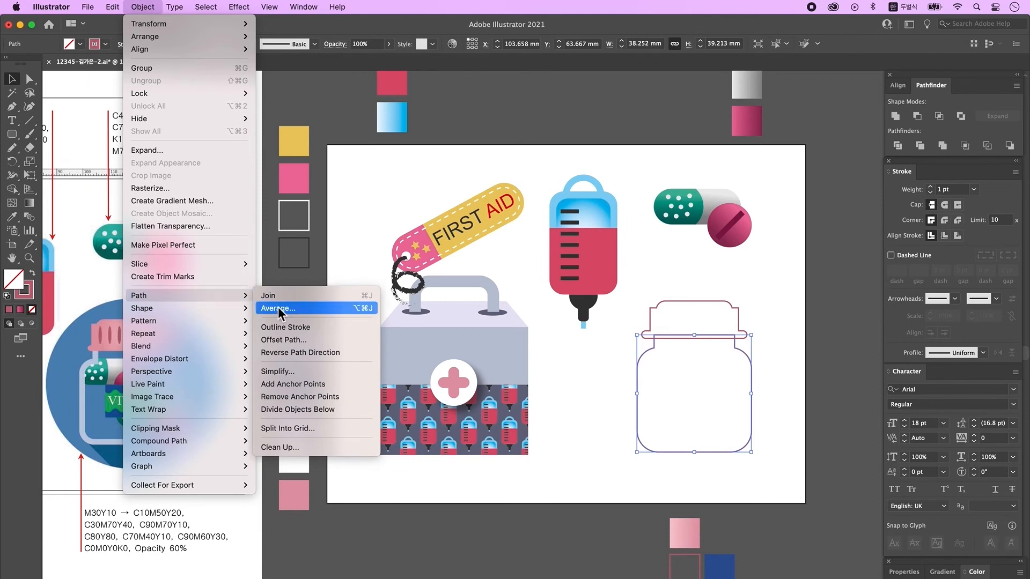
click(308, 340)
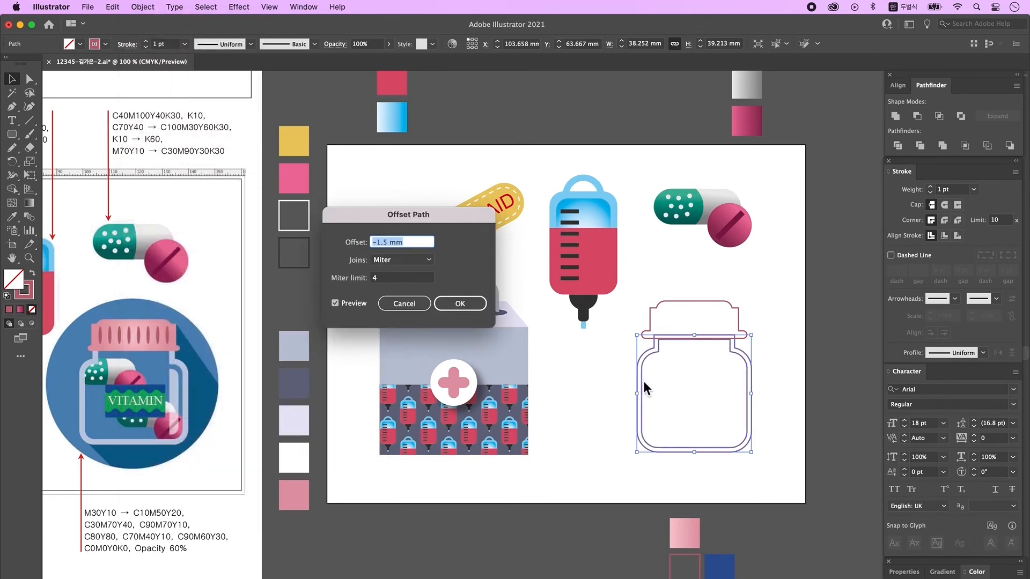
text(-2)
key(Tab)
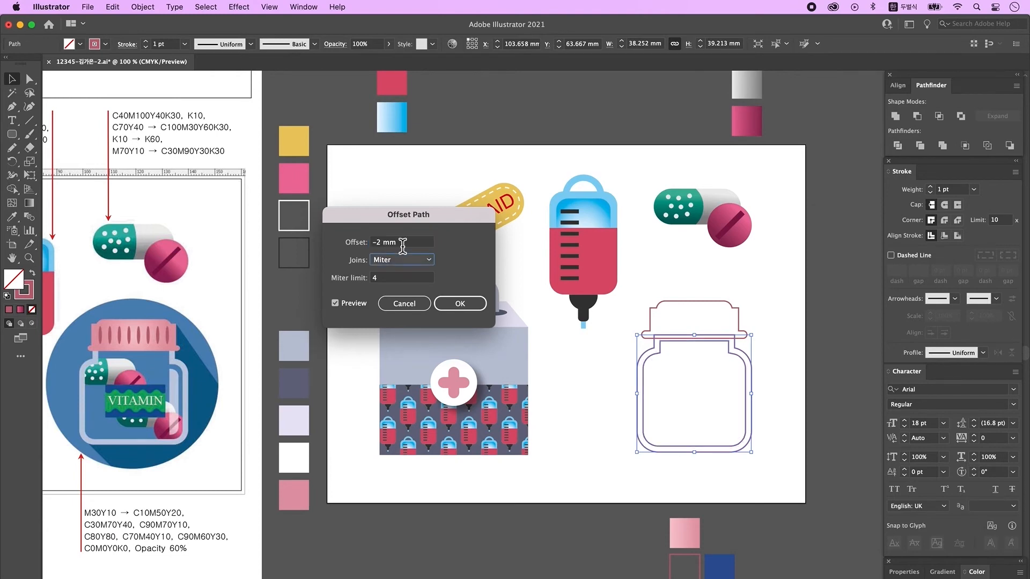
click(350, 304)
click(350, 304)
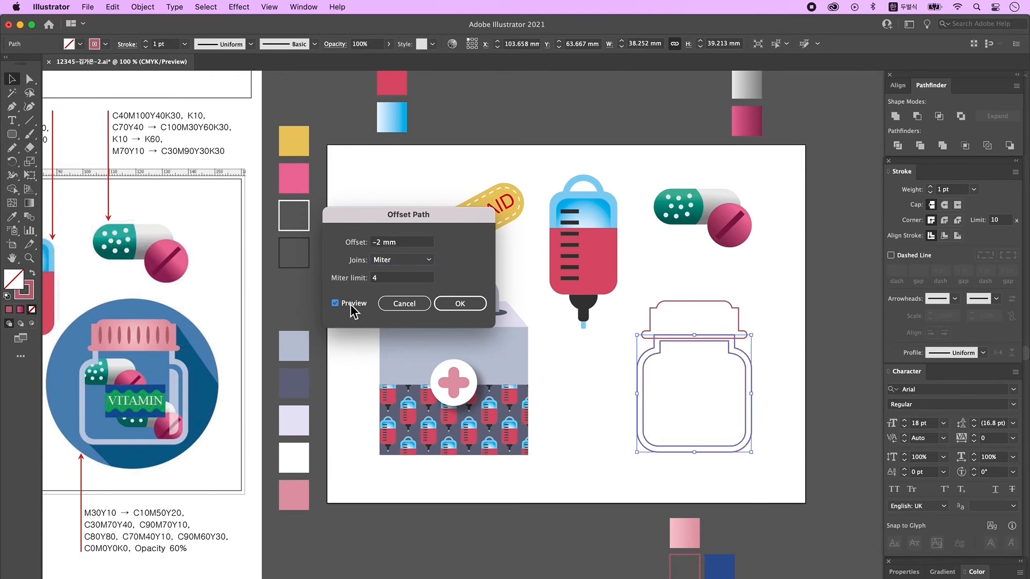
click(461, 303)
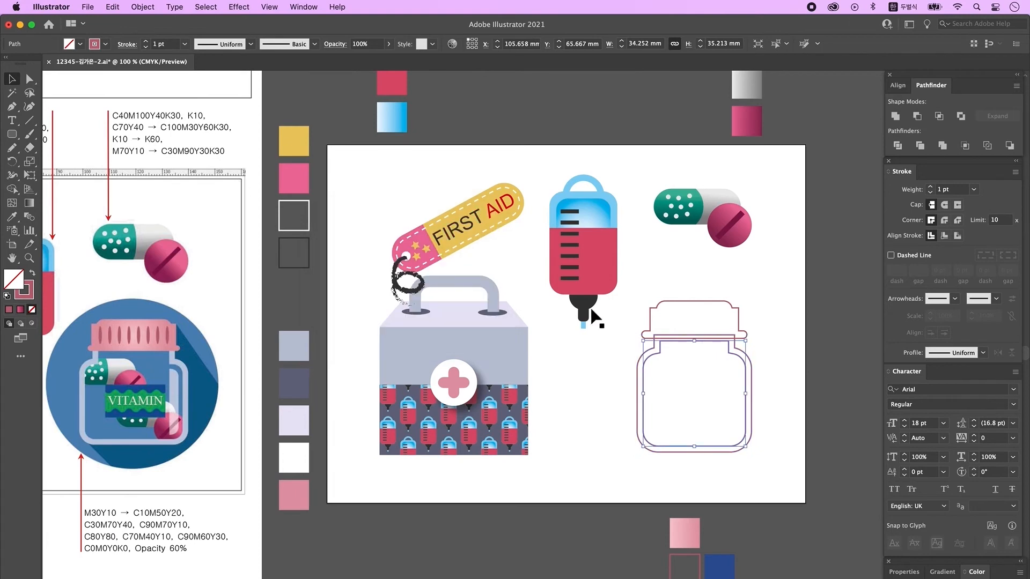
click(799, 325)
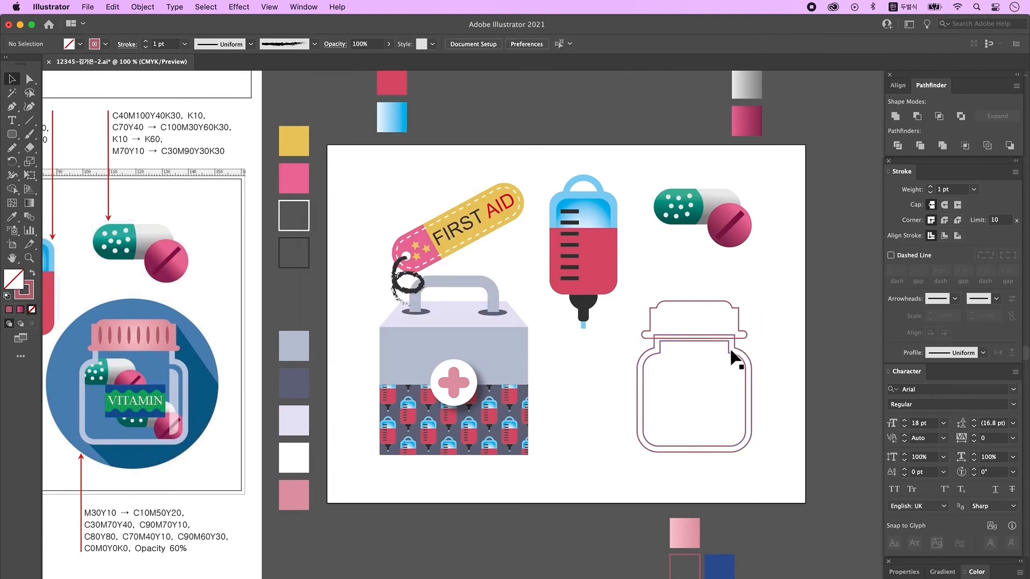
- Raise the inner outline's two uppermost neck anchor points by about 3.5 mm, past the outer outline's upper edge
click(29, 78)
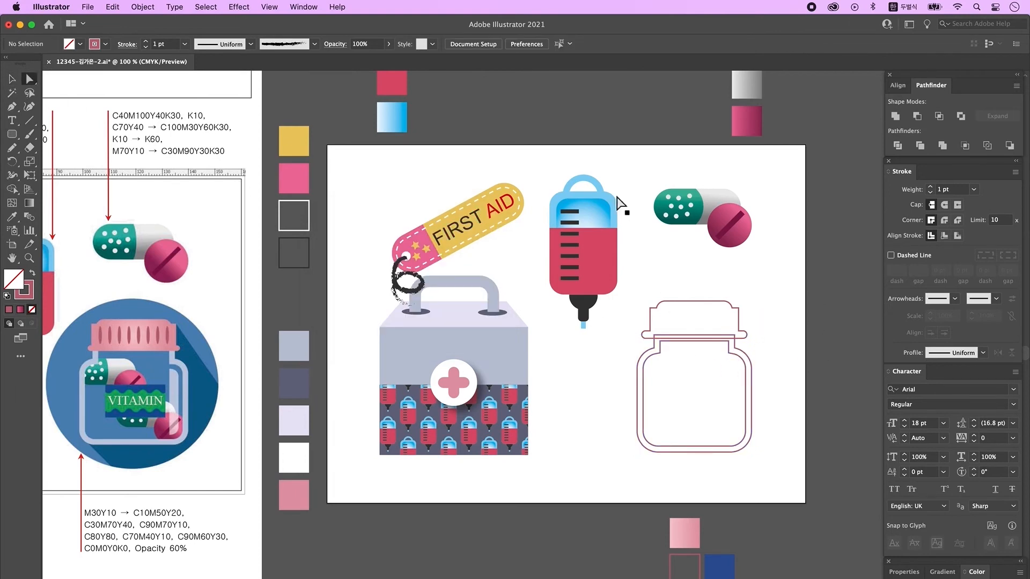
click(663, 347)
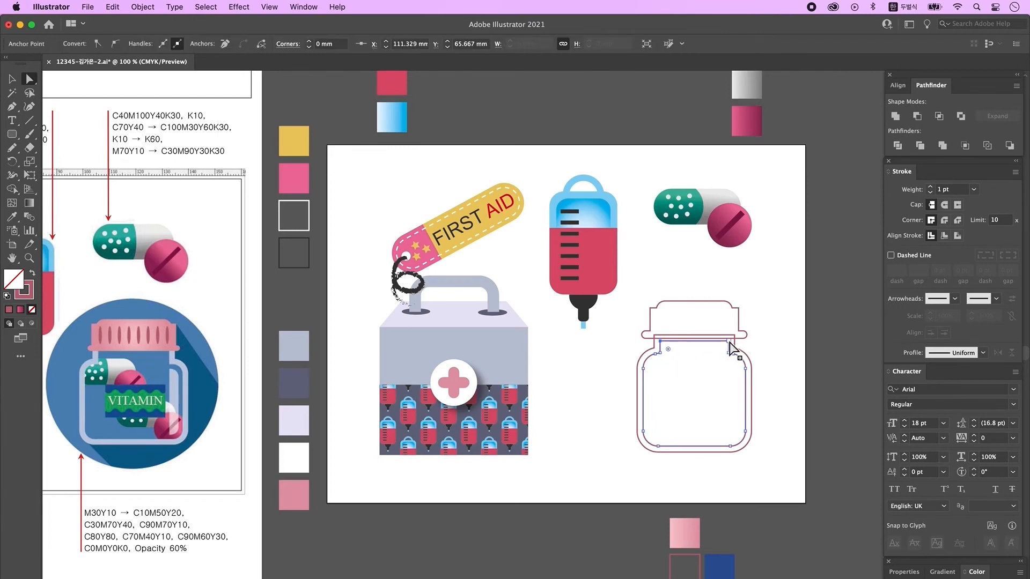
shift+click(730, 342)
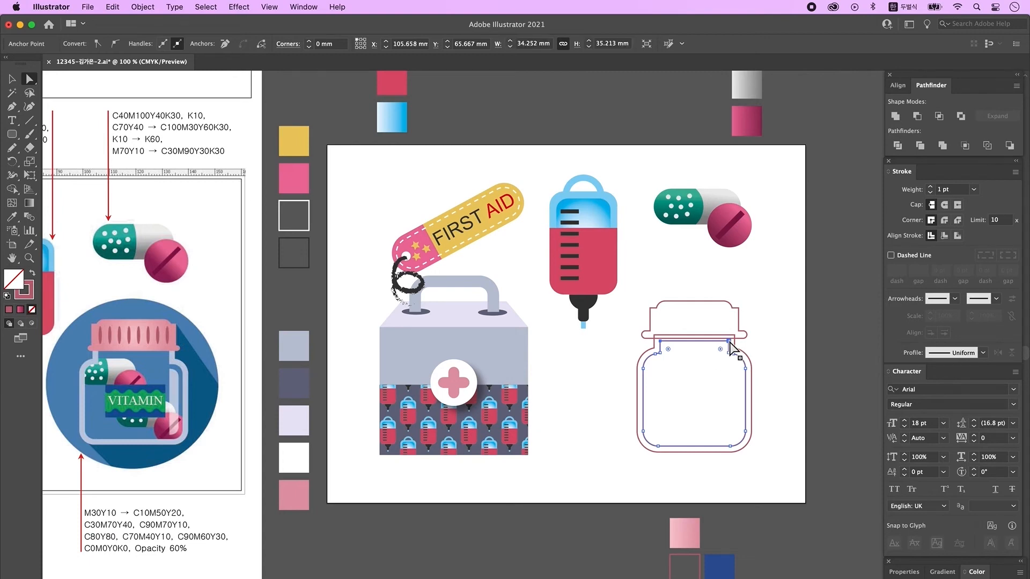
key(Up)
key(Up)
key(Up)
key(Up)
key(Up)
key(Up)
key(Up)
key(Up)
key(Up)
key(Up)
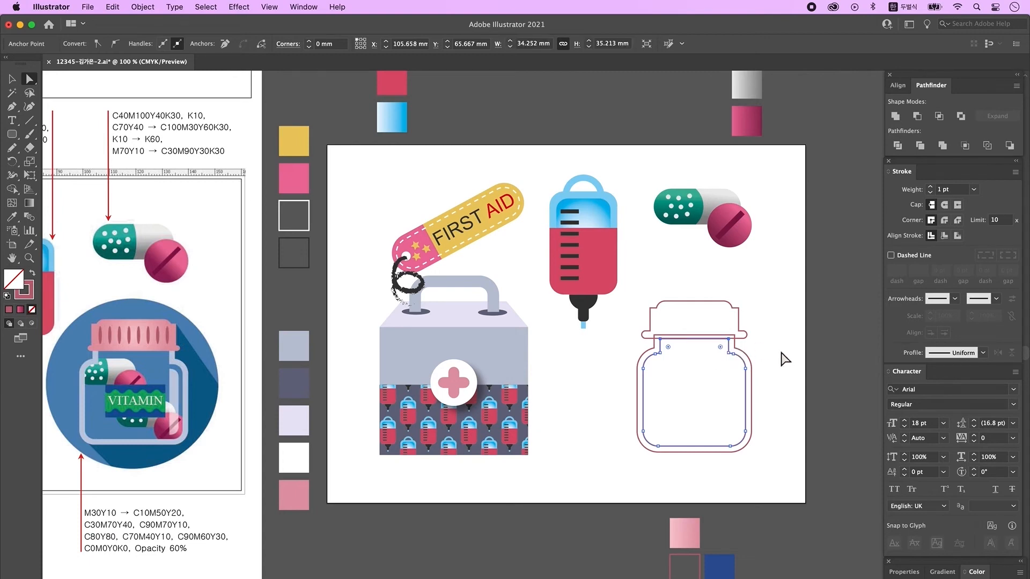
click(743, 288)
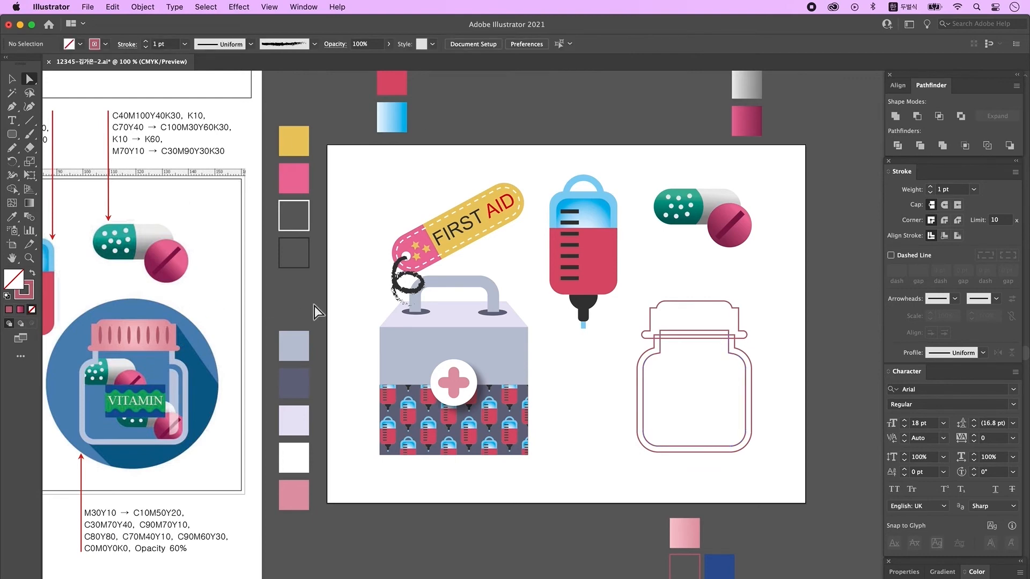
- Fill the lid with the light-to-dark pink gradient sampled from the swatch below the artboard
click(12, 79)
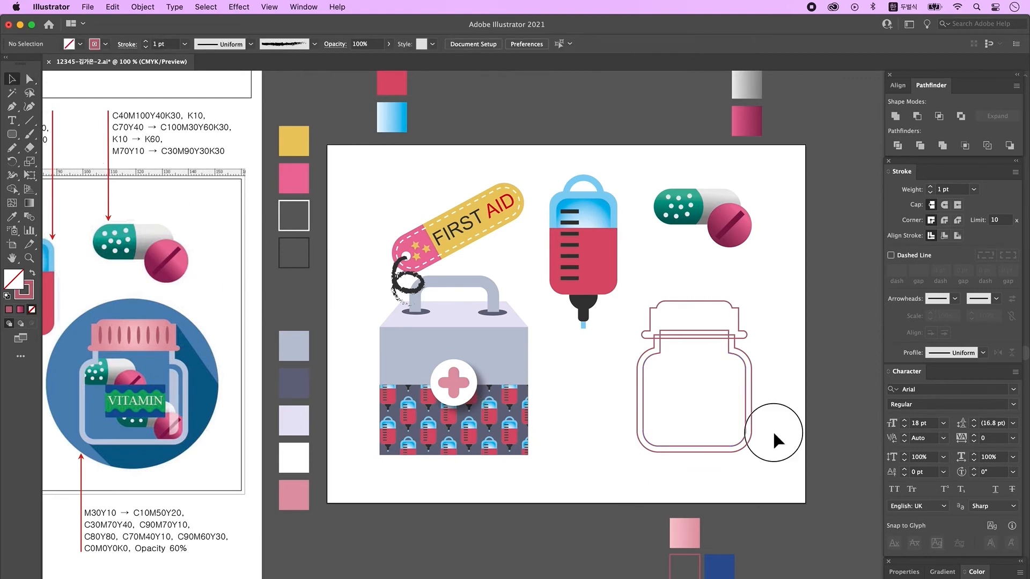
click(738, 317)
scroll(738, 317, down, 3)
key(i)
click(682, 480)
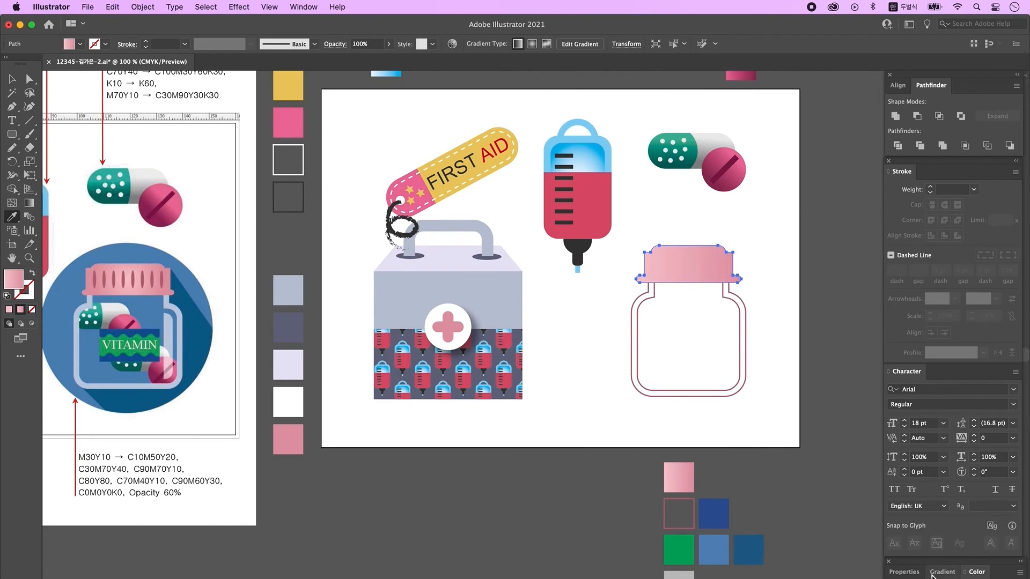
- Set the location of the lid gradient's light pink stop to 50%
drag(943, 575, 439, 315)
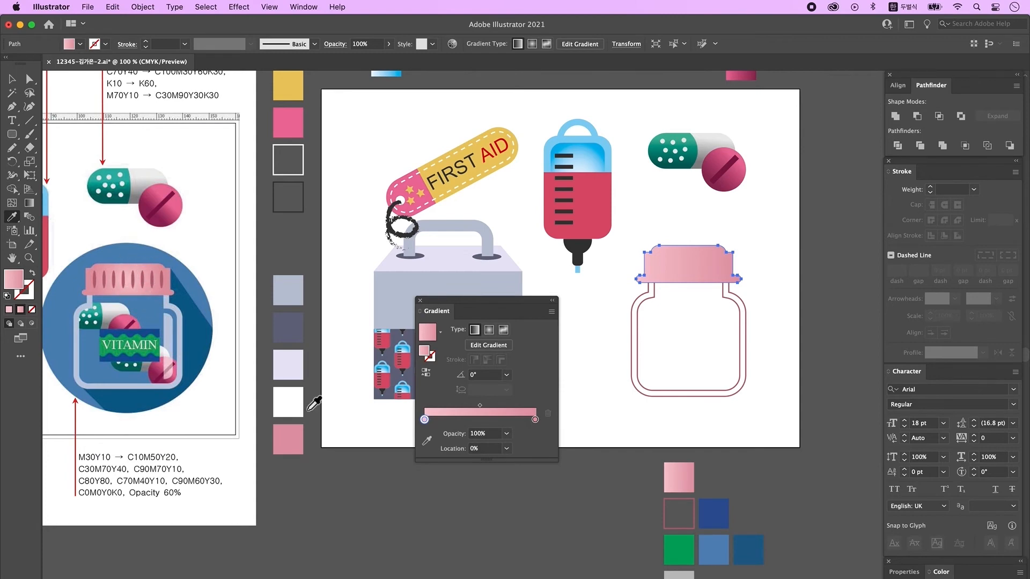
drag(428, 421, 428, 422)
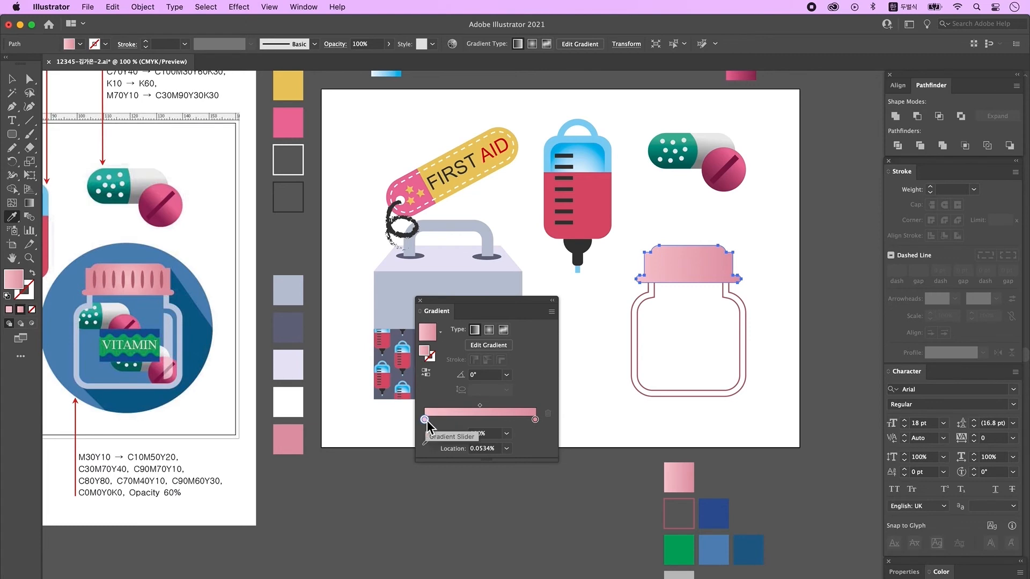
click(476, 450)
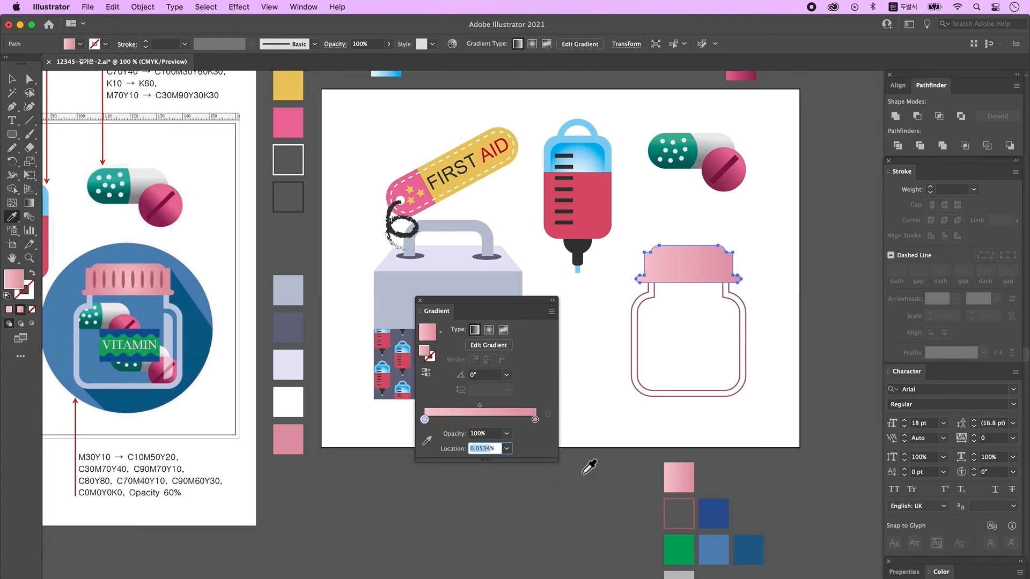
text(50)
key(Return)
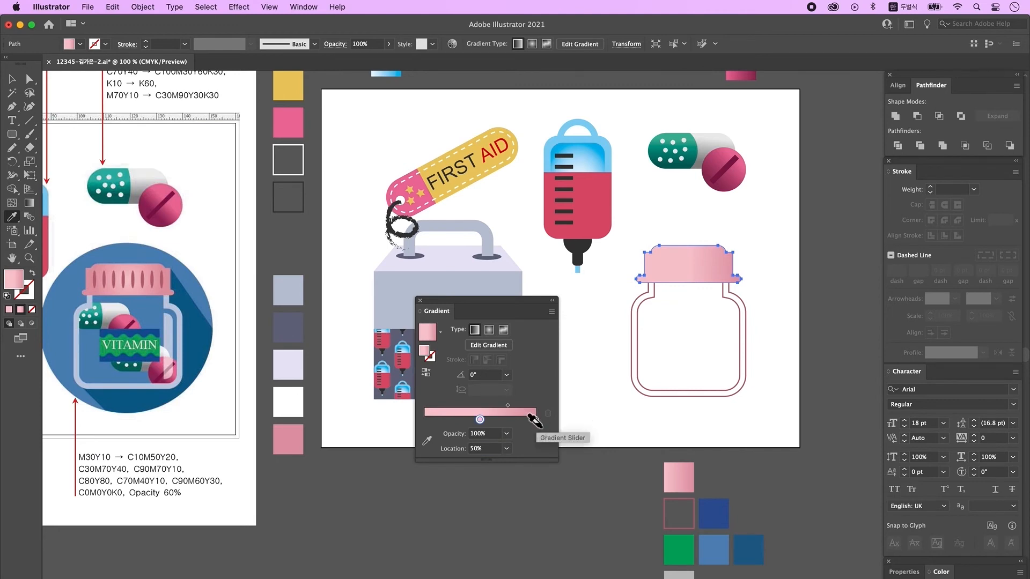
- Duplicate the lid gradient's dark pink end stop at location 0% and dock the gradient settings again
drag(535, 419, 428, 419)
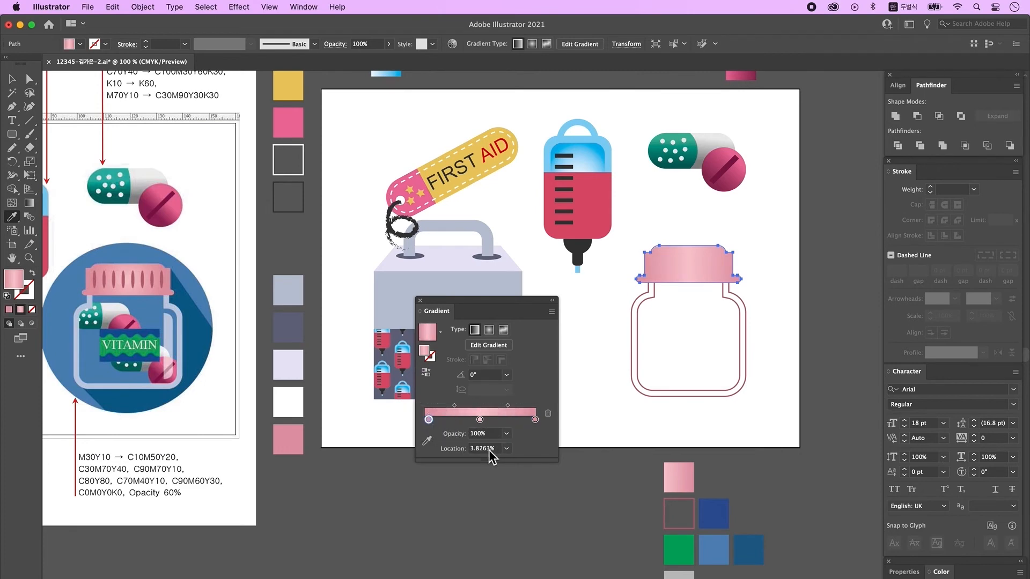
click(441, 448)
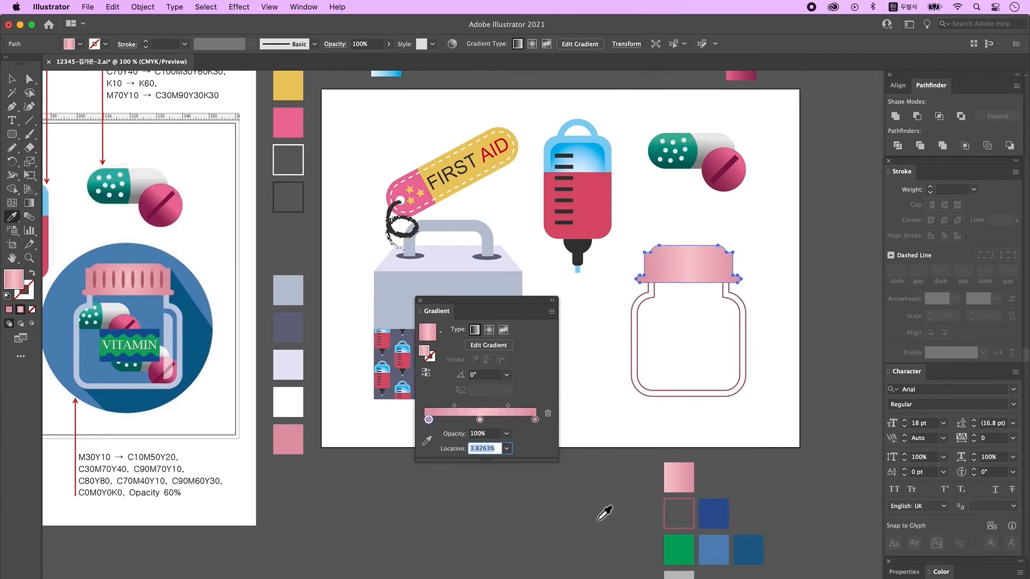
key(Return)
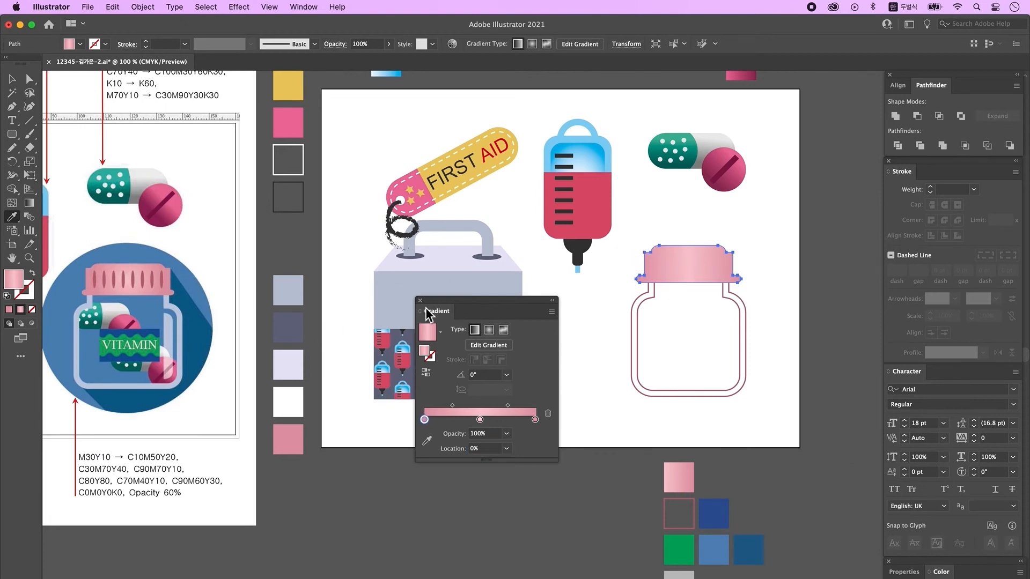
drag(435, 310, 964, 571)
- Fill the outer jar shape with the semi-transparent white swatch and the inner jar shape with the medium blue swatch
key(v)
click(749, 379)
click(745, 379)
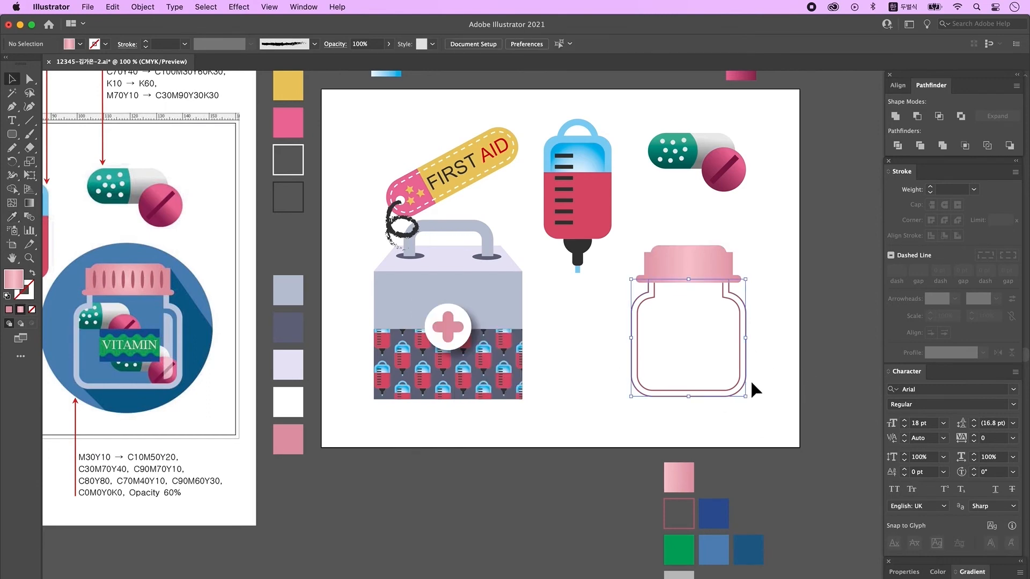
click(12, 217)
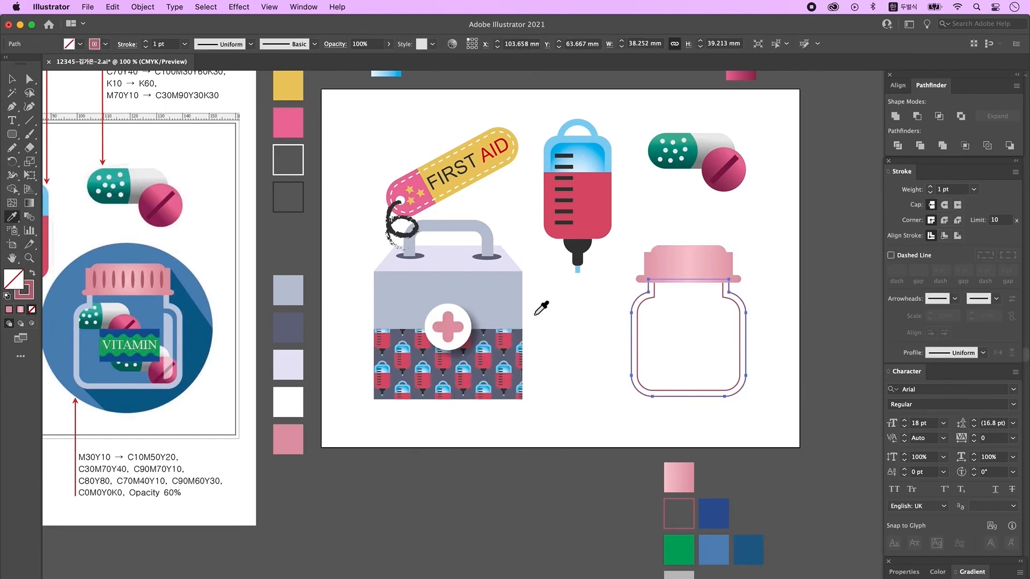
click(720, 554)
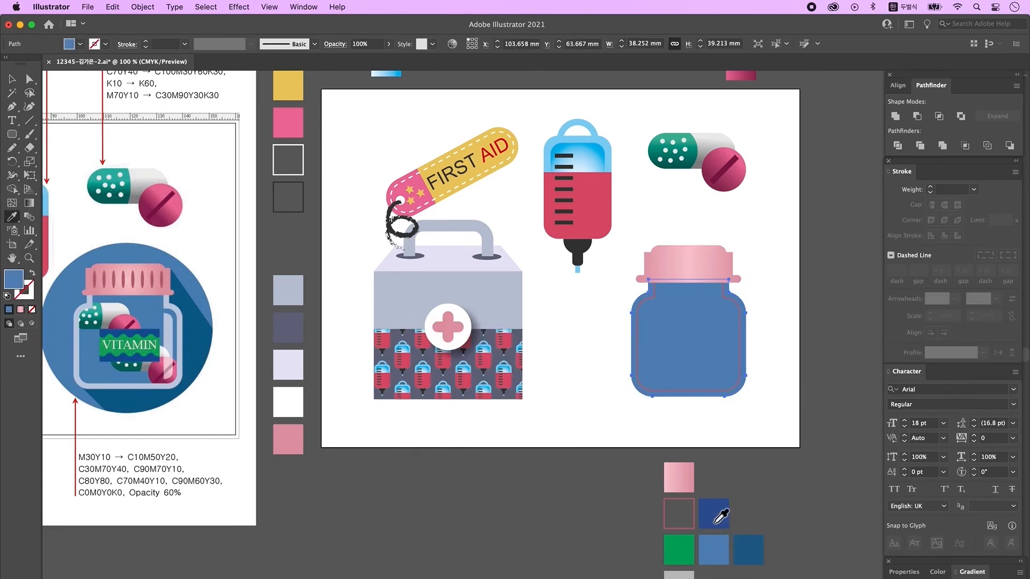
scroll(714, 483, down, 2)
click(678, 541)
click(713, 504)
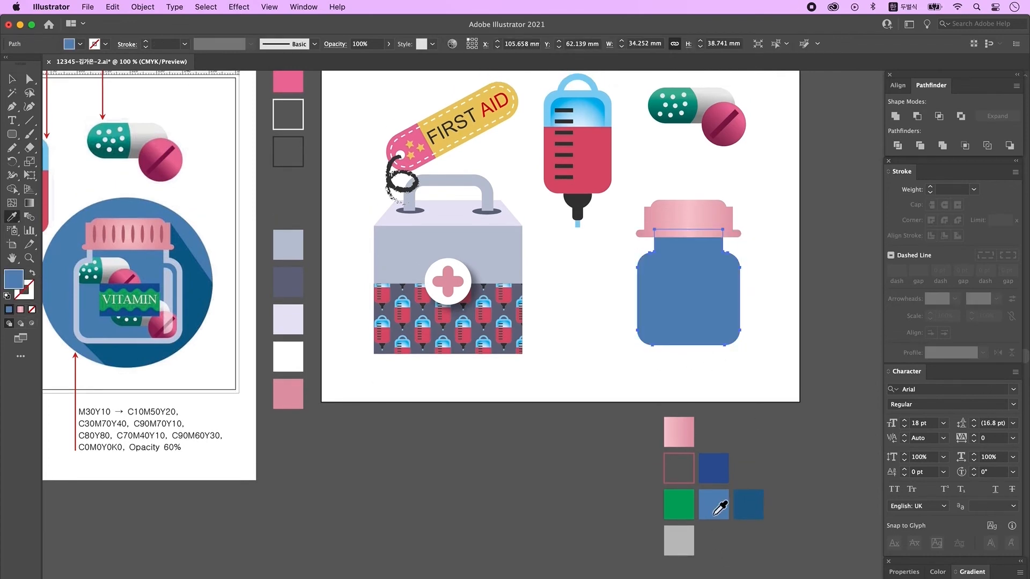
- Draw a medium blue rectangle about 76 x 75 mm around the jar and send it to the back
scroll(718, 501, up, 1)
key(super+shift+a)
drag(12, 134, 69, 135)
drag(571, 188, 799, 412)
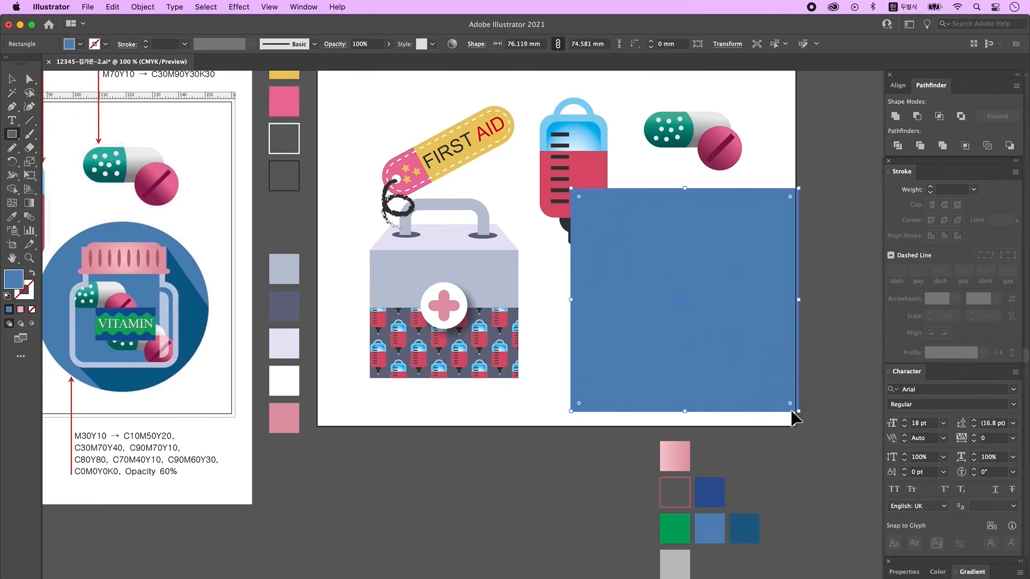
key(super+shift+bracketleft)
scroll(340, 153, up, 1)
scroll(340, 153, right, 1)
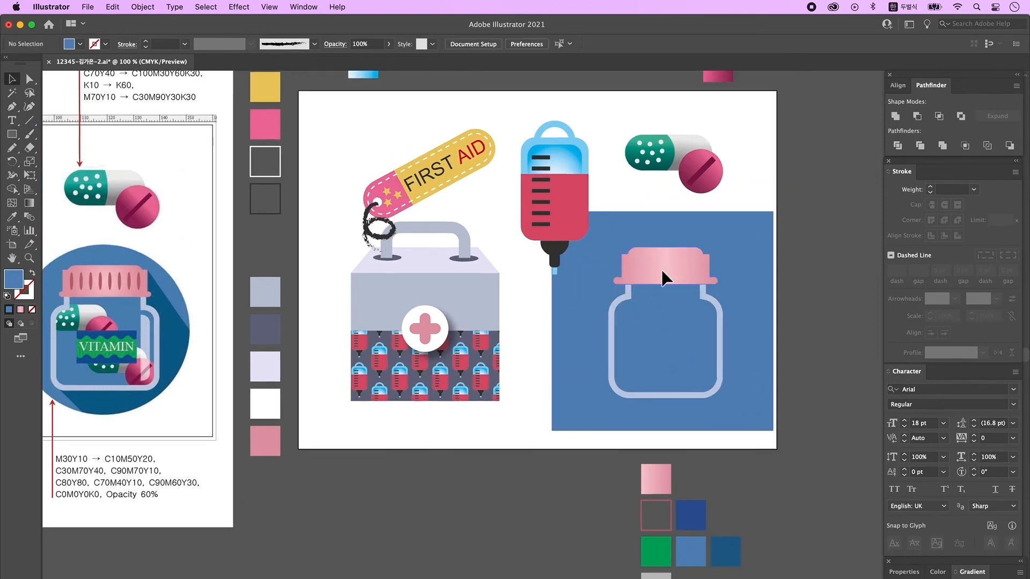
- Draw a narrow dark-pink ellipse about 1.7 x 6.9 mm on the lid and copy it sideways into an evenly spaced row
key(super+shift+a)
drag(12, 134, 60, 164)
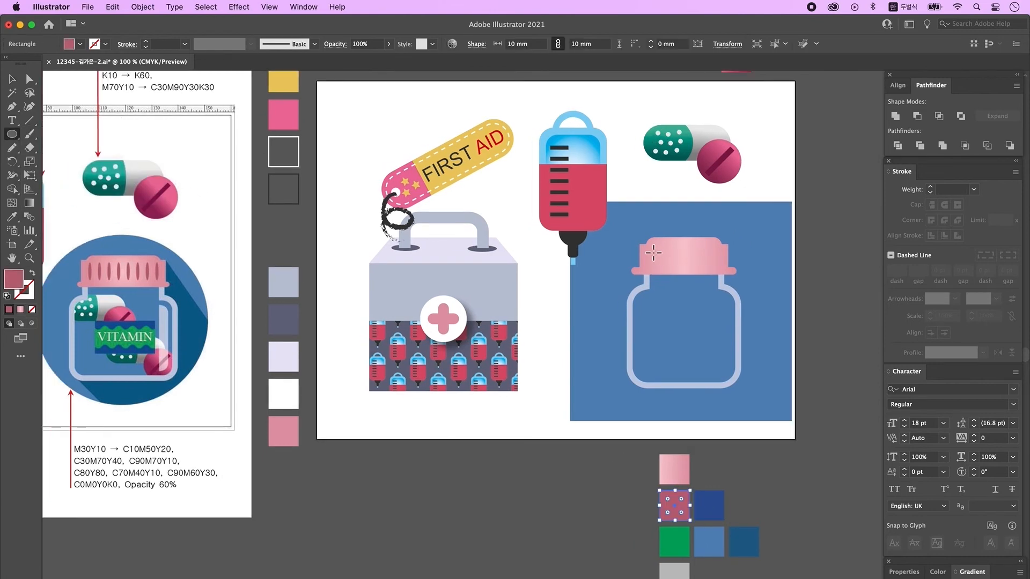
drag(650, 248, 655, 269)
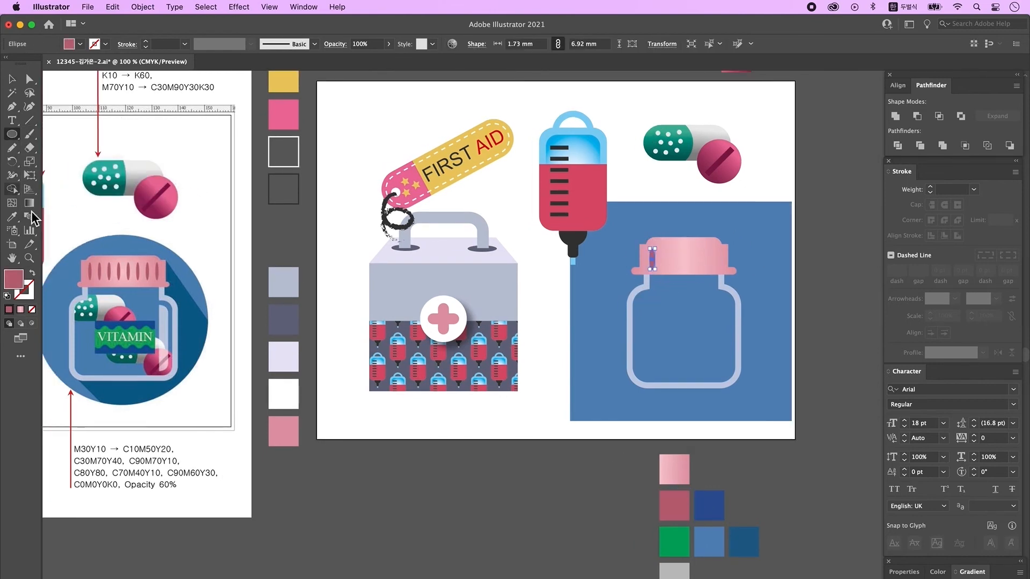
click(12, 79)
click(811, 239)
drag(656, 259, 664, 259)
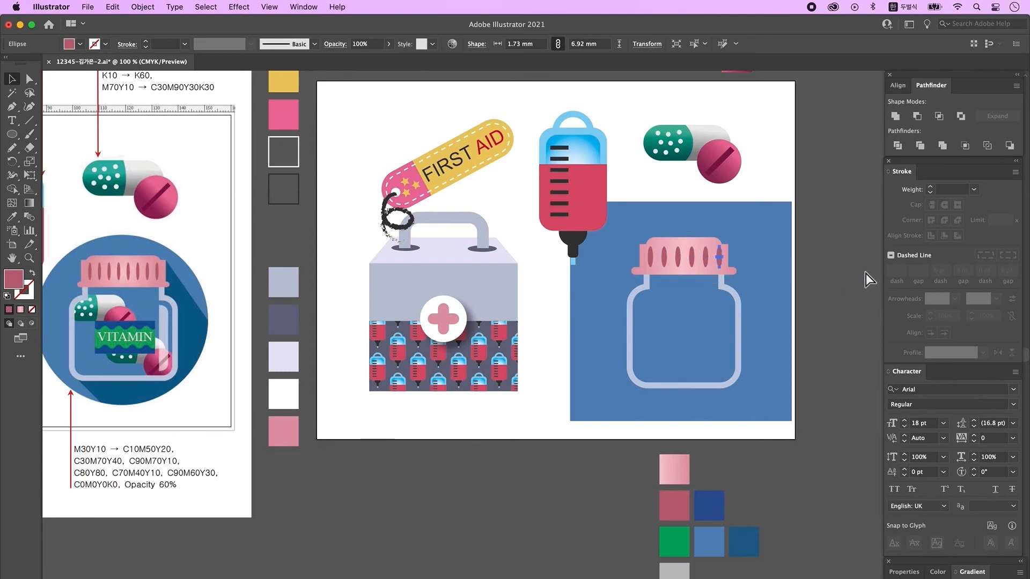
- Continue the evenly spaced row of dark-pink ellipses across the lid and squeeze the row to fit the lid's width
key(ctrl+d)
key(ctrl+d)
key(ctrl+d)
key(ctrl+d)
key(ctrl+d)
key(ctrl+d)
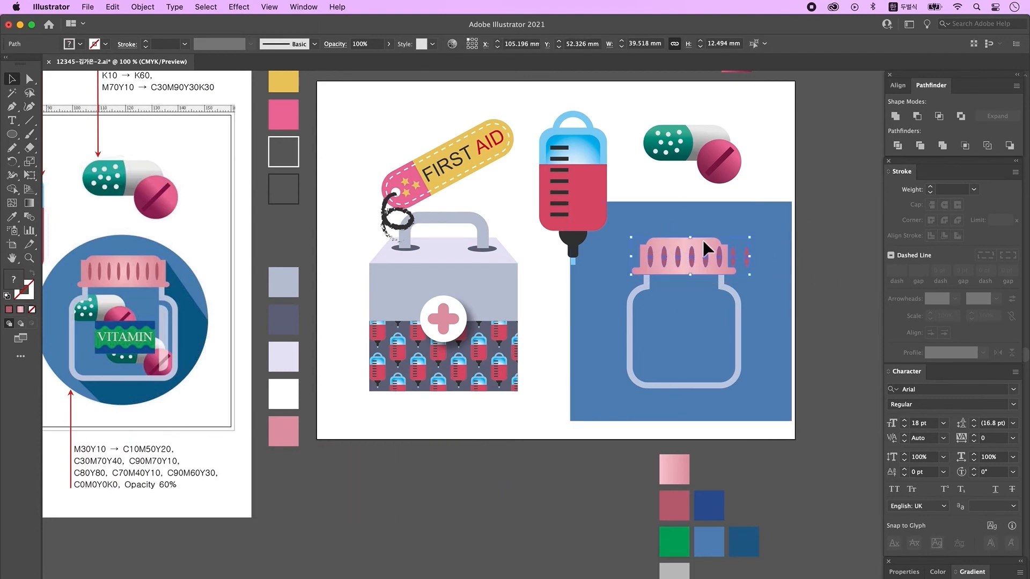
shift+click(703, 240)
drag(749, 256, 722, 257)
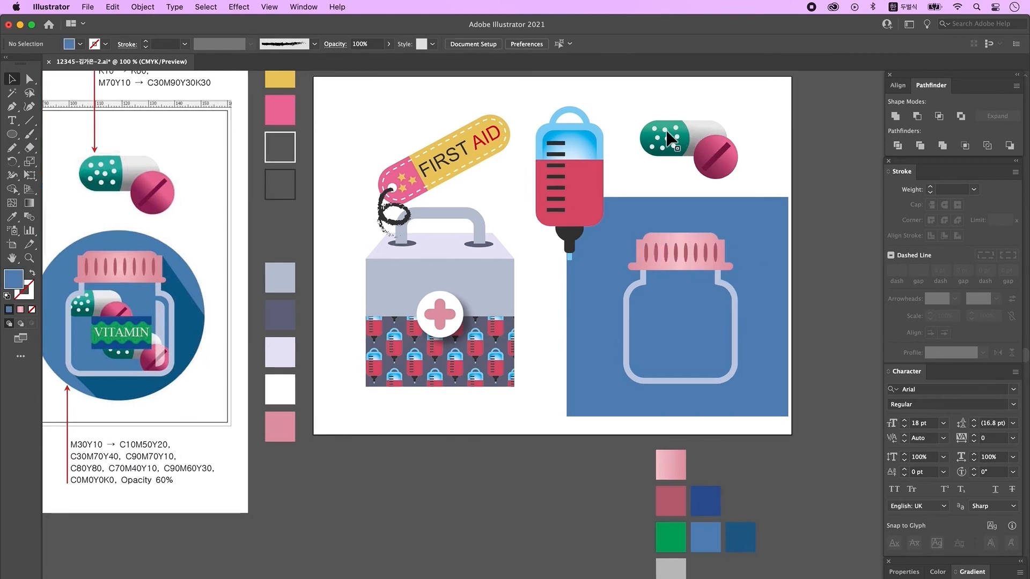
- Place two slightly reduced copies of the capsule-and-pill group inside the jar, stacked diagonally in front of the glass
drag(667, 133, 637, 301)
key(ctrl+shift+bracketright)
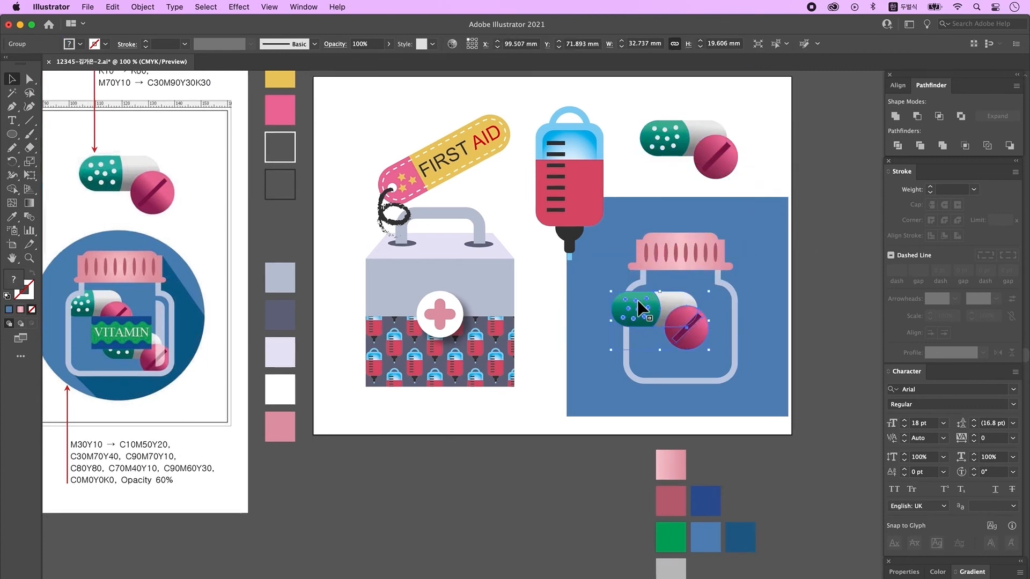
mouse_move(708, 350)
mouse_down()
mouse_move(681, 317)
mouse_move(706, 334)
mouse_up()
key(Up)
key(Up)
key(Up)
key(Up)
key(Up)
key(Up)
drag(681, 305, 714, 351)
scroll(705, 322, right, 1)
- Copy the inner jar shape, paste it in place and bring the copy to the very front
mouse_move(694, 300)
mouse_down()
mouse_move(798, 333)
mouse_move(706, 310)
mouse_up()
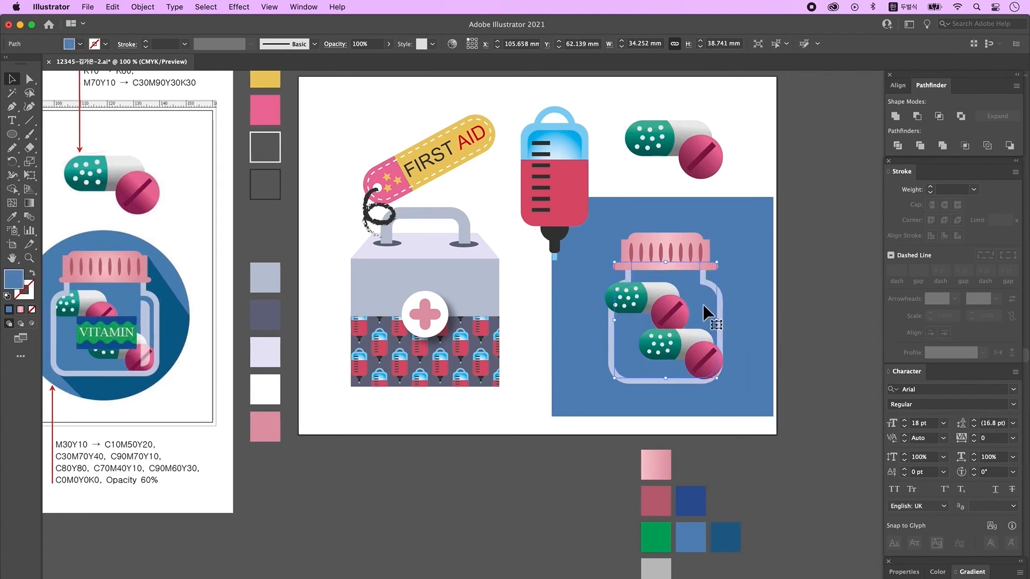
key(ctrl+c)
key(ctrl+f)
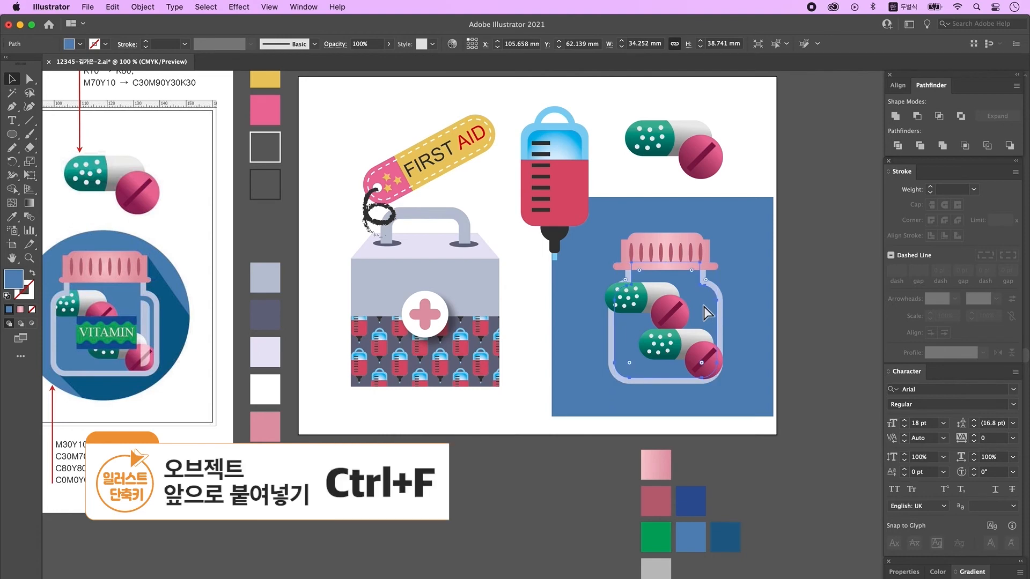
key(ctrl+f)
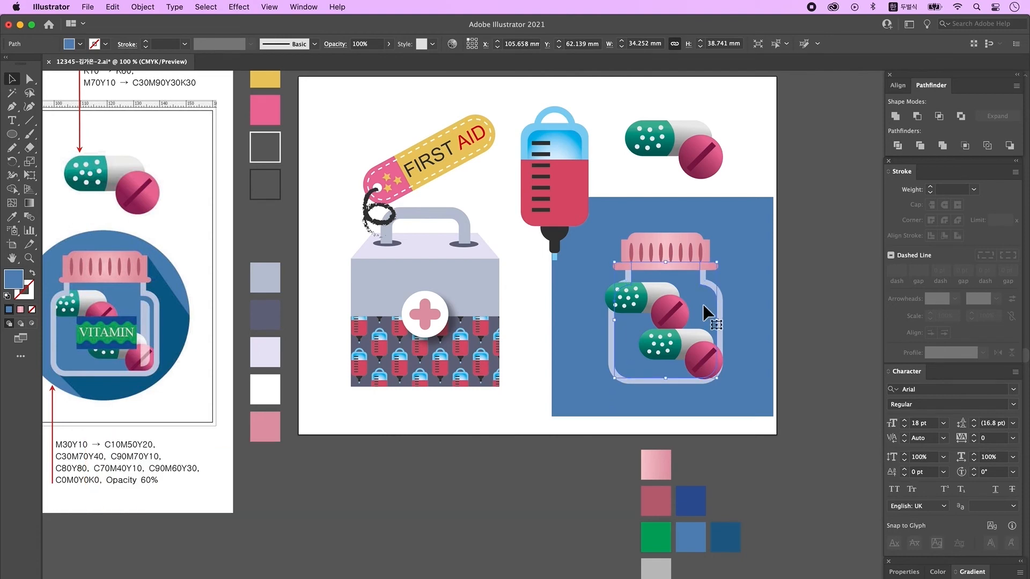
key(ctrl+shift+bracketleft)
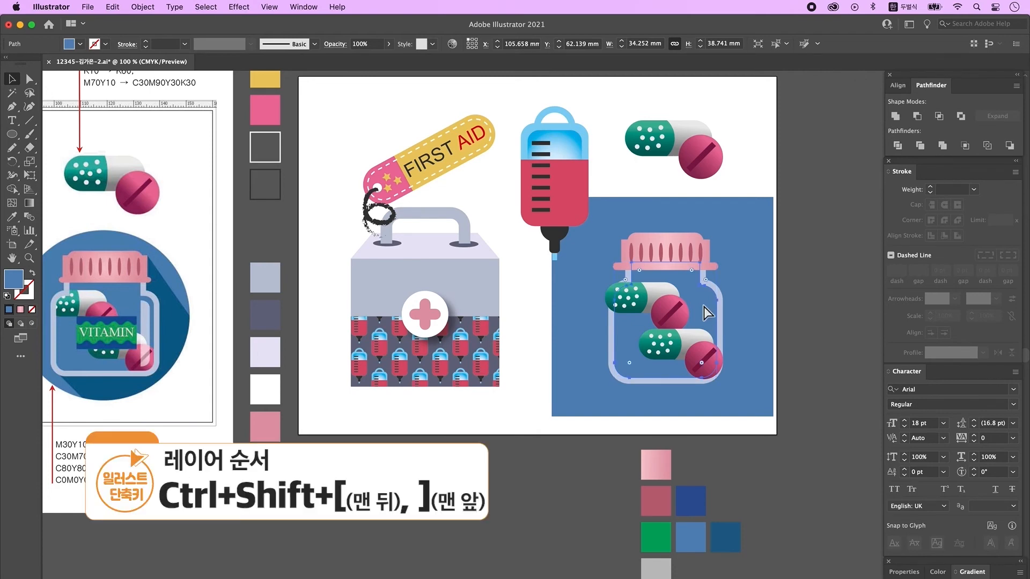
key(ctrl+shift+bracketright)
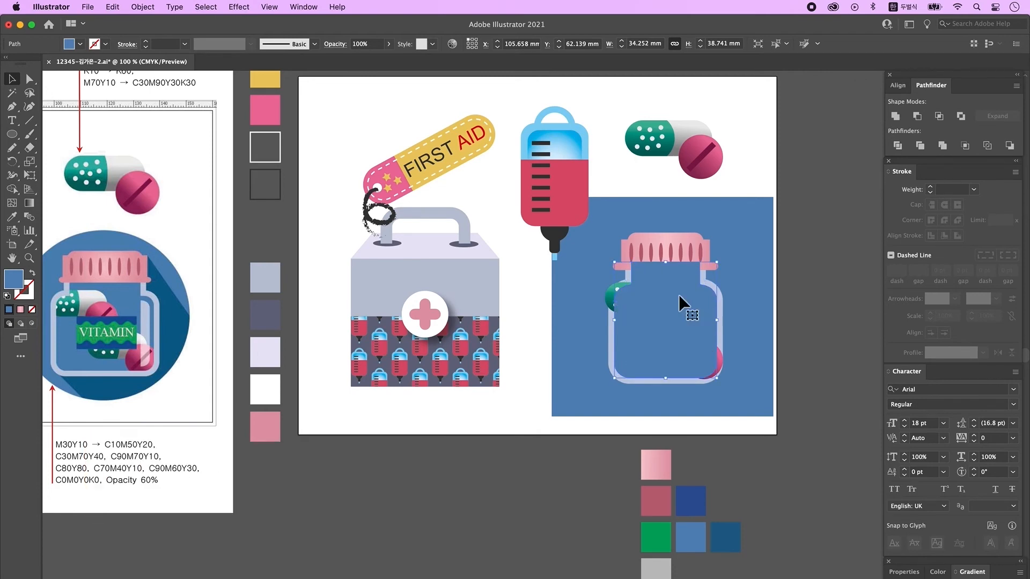
- Fill the front copy of the inner jar shape with red #ea0c4b
double_click(14, 279)
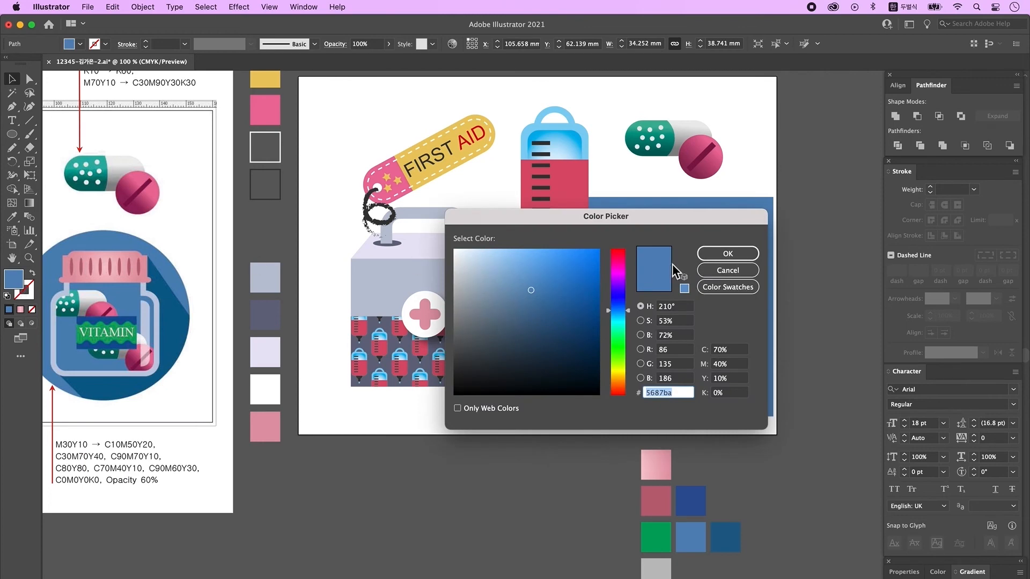
key(super+v)
click(734, 252)
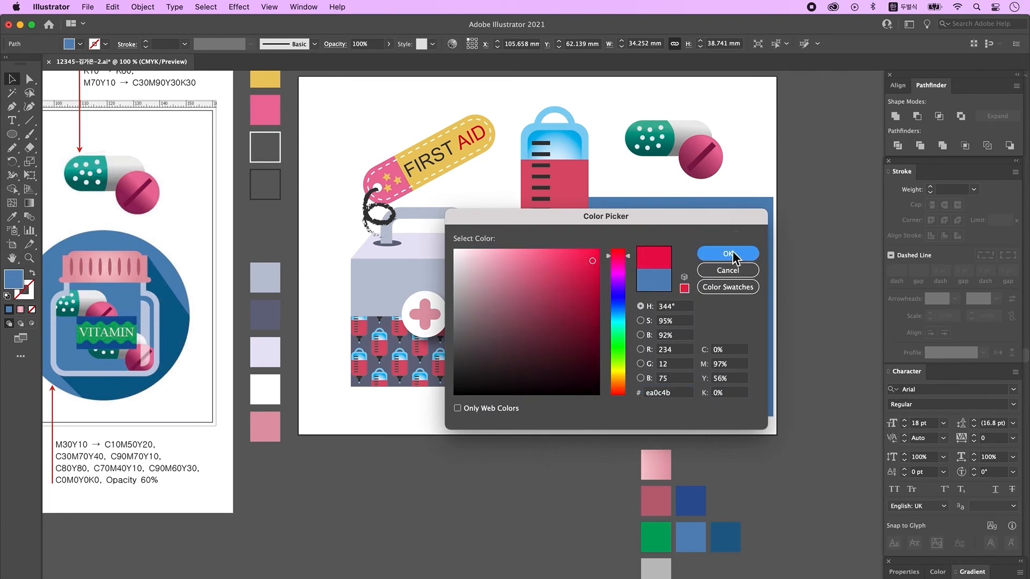
click(818, 272)
drag(670, 310, 789, 319)
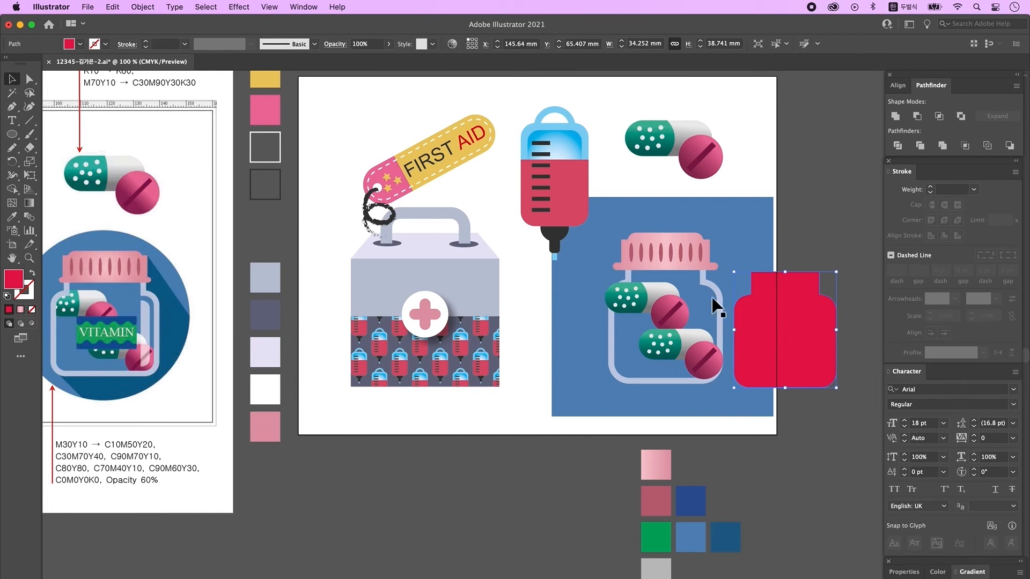
click(701, 325)
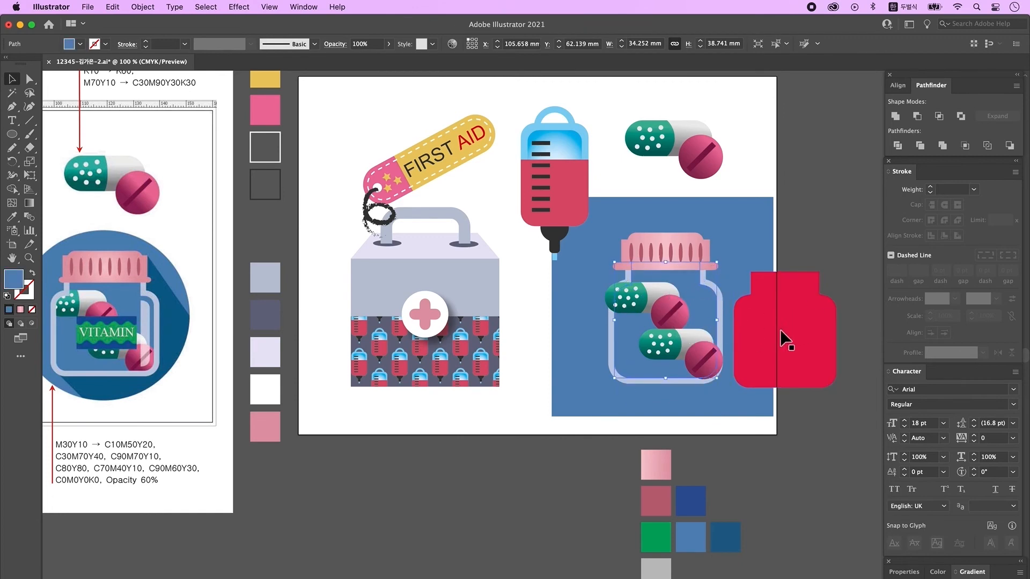
key(super+z)
- Clip both capsule-and-pill groups to the red inner jar shape with a clipping mask
click(718, 361)
shift+click(614, 295)
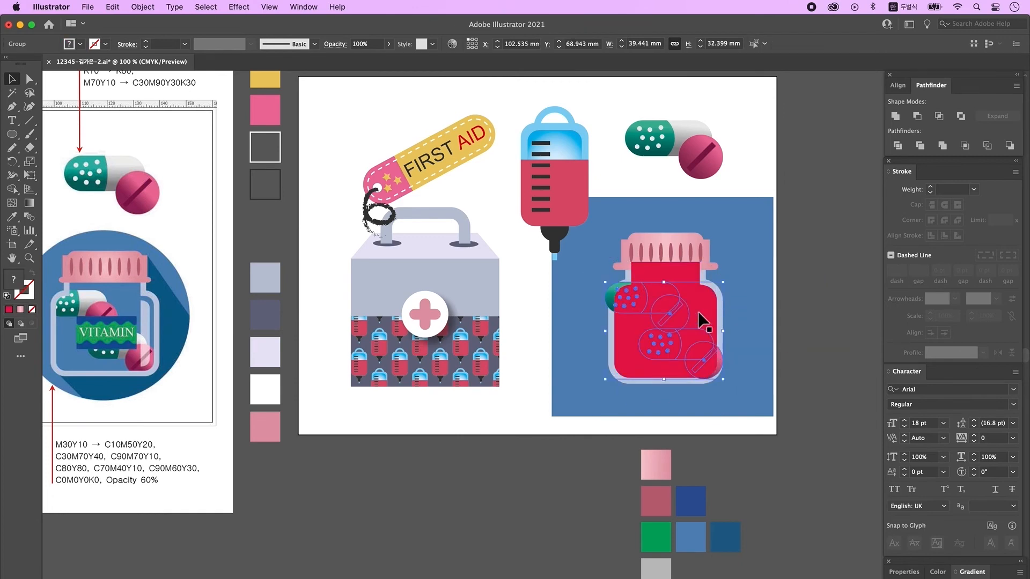
shift+click(682, 268)
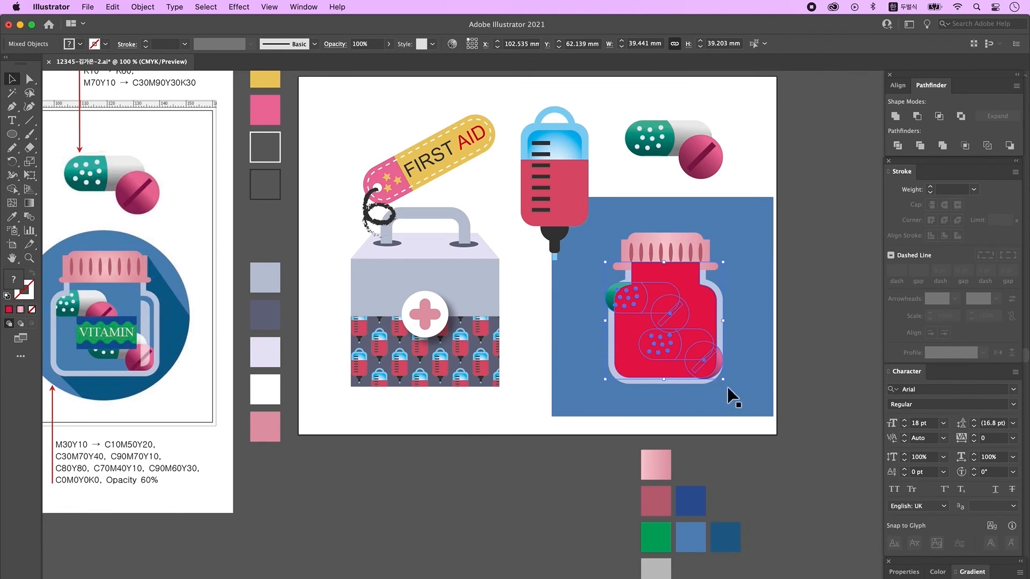
right_click(700, 296)
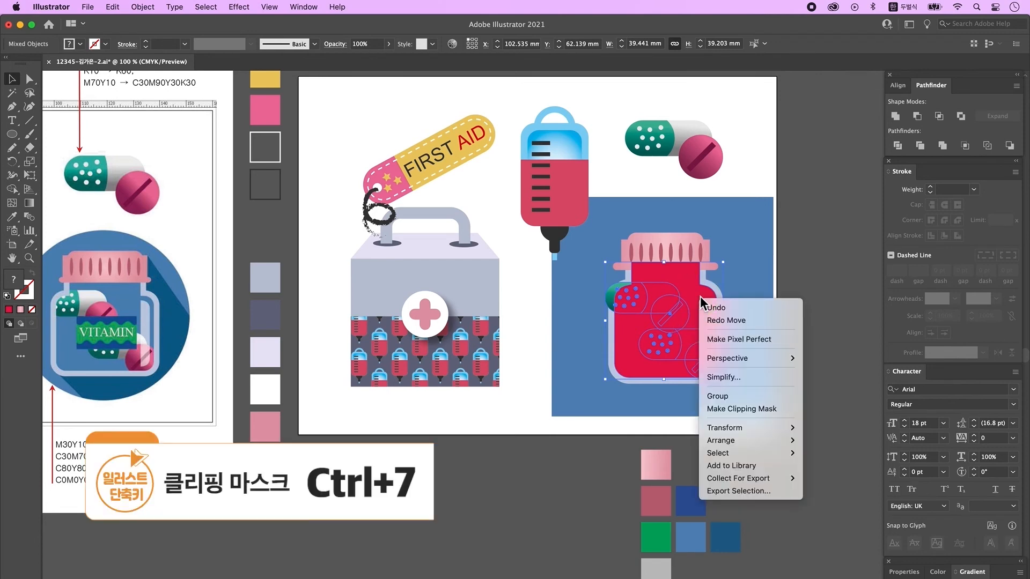
click(734, 409)
click(794, 364)
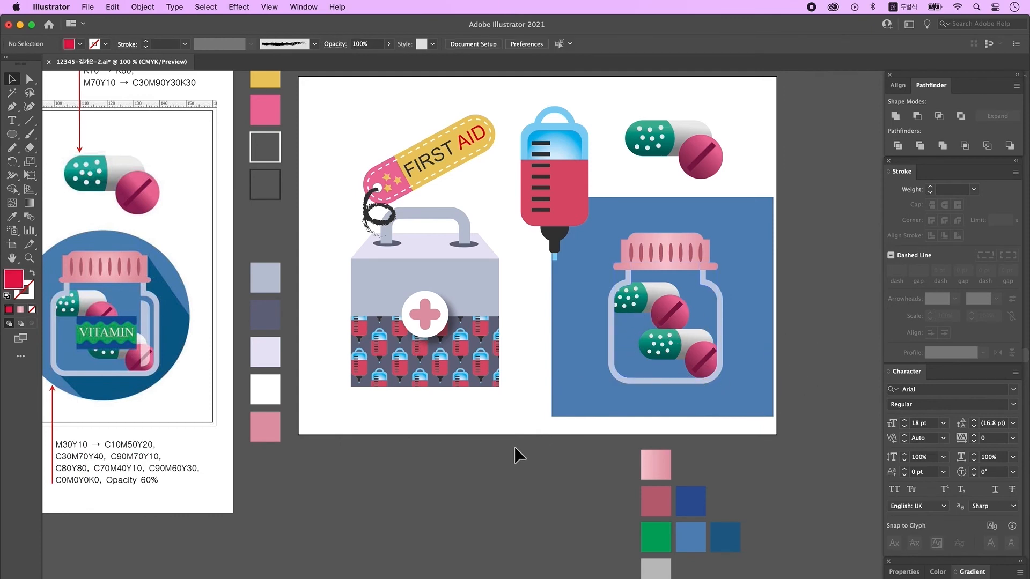
- Draw a rectangle about 30.2 x 15.8 mm below the artboard and swap its red fill to a 1 pt outline
click(12, 134)
click(65, 133)
scroll(719, 189, down, 3)
scroll(719, 189, left, 2)
drag(500, 372, 592, 418)
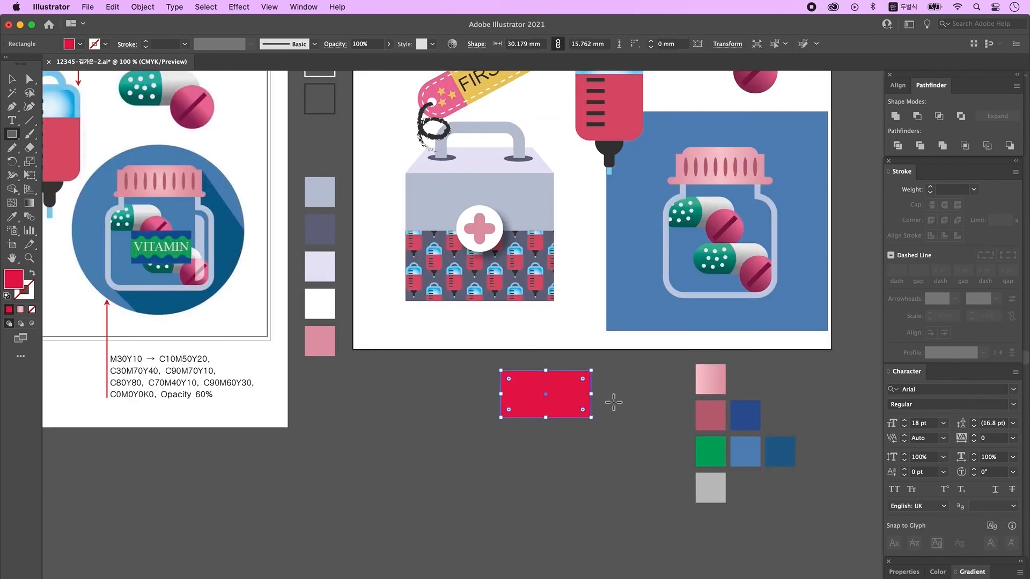
click(30, 121)
key(shift+x)
key(super+shift+a)
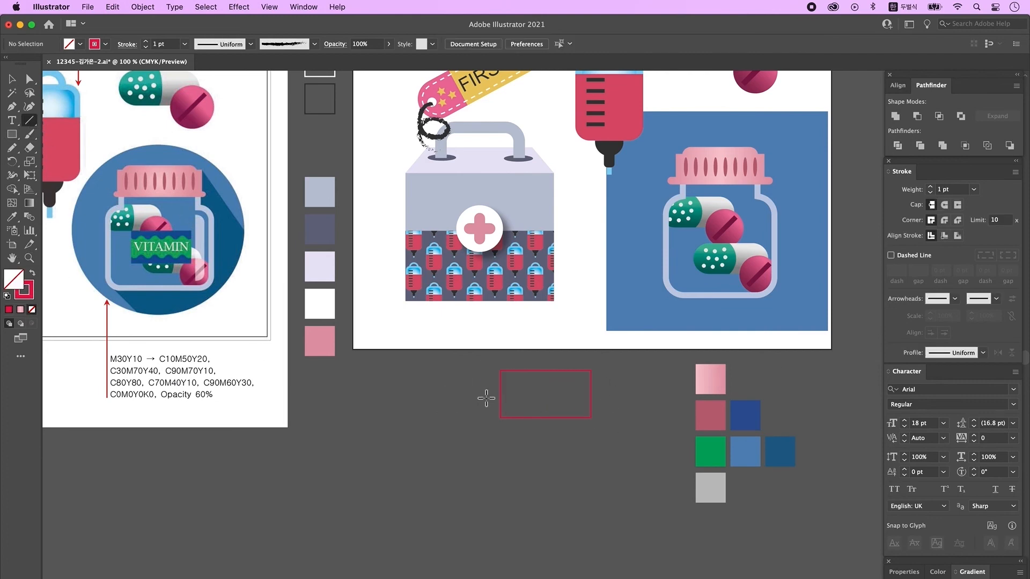
- Draw a horizontal line about 77 mm long through the upper part of the rectangle, extending beyond both of its sides
mouse_move(461, 386)
mouse_down()
mouse_move(623, 395)
mouse_move(659, 386)
mouse_up()
click(12, 79)
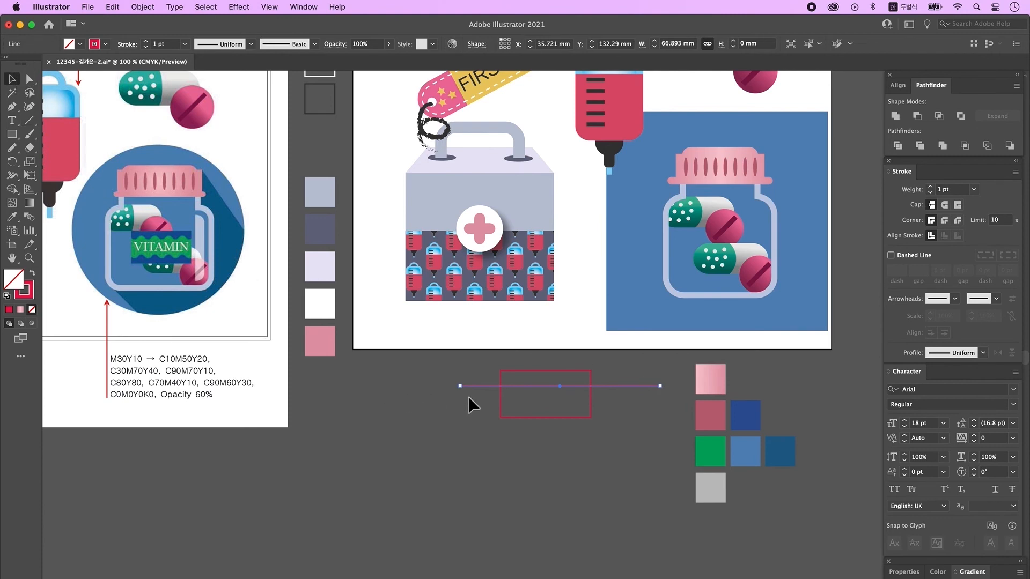
drag(460, 386, 431, 385)
key(super+shift+a)
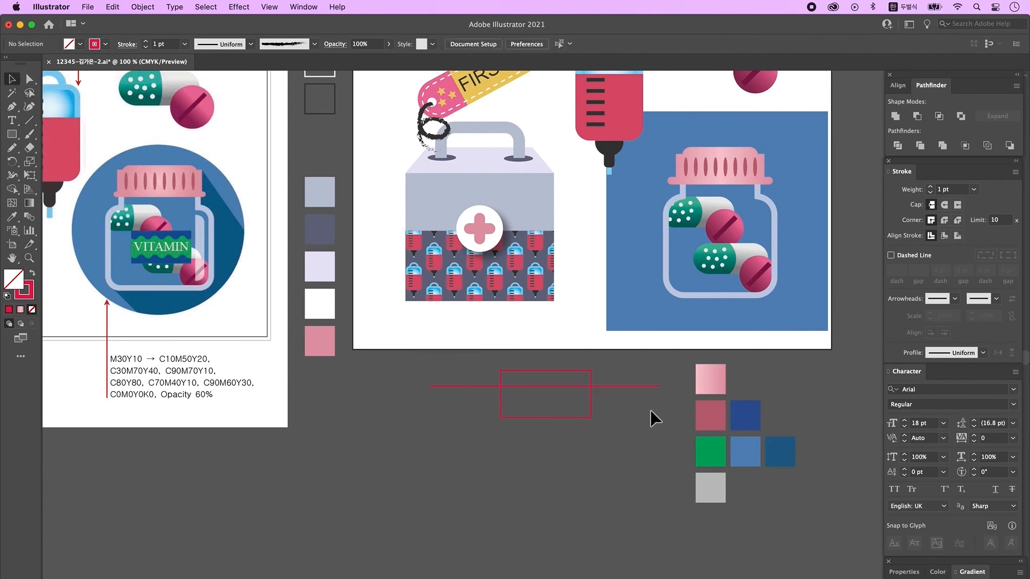
- Apply a smooth Zig Zag effect to the line with 2.82 mm absolute size and 10 ridges per segment, and expand its appearance
click(236, 7)
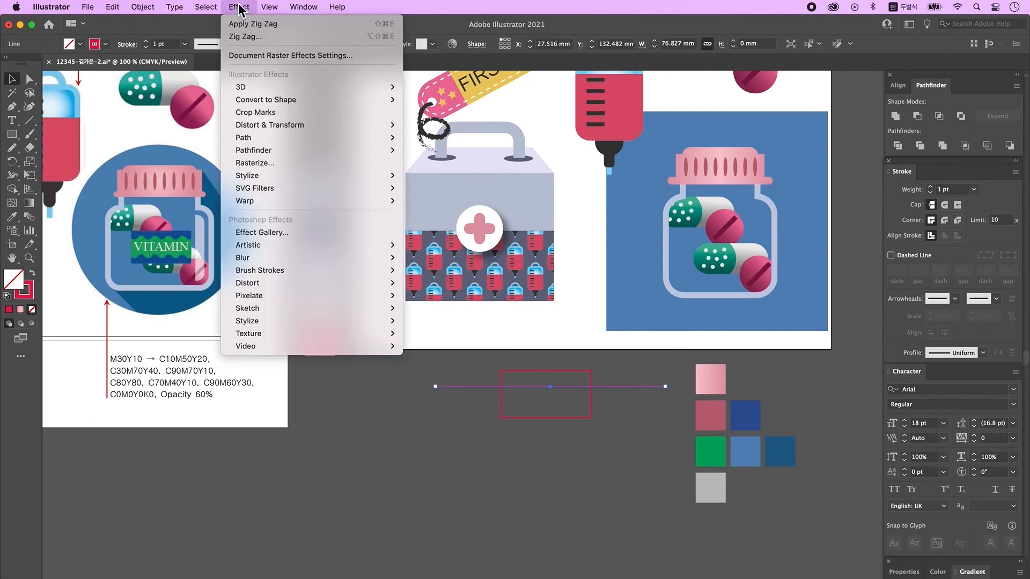
mouse_move(320, 126)
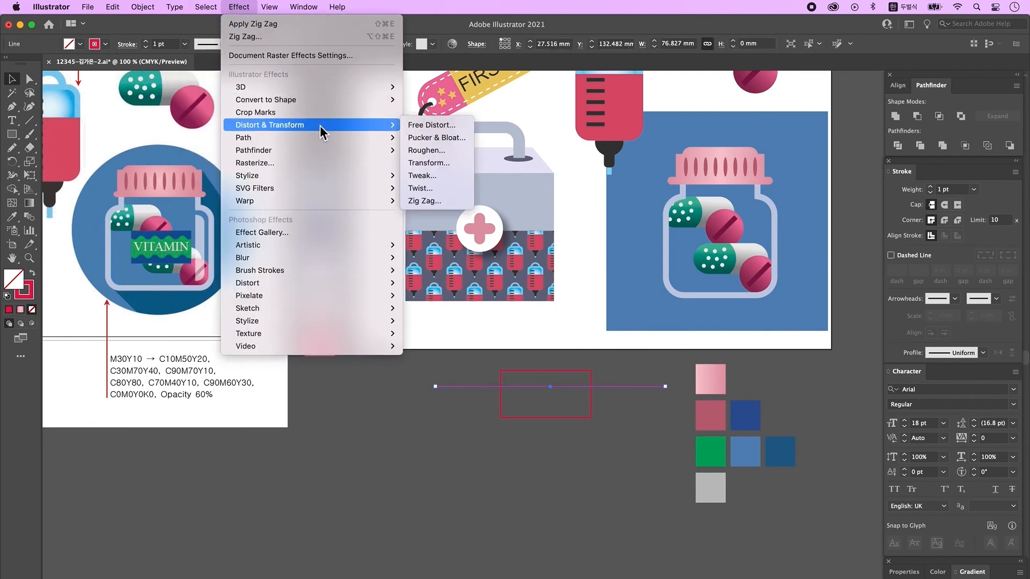
click(449, 201)
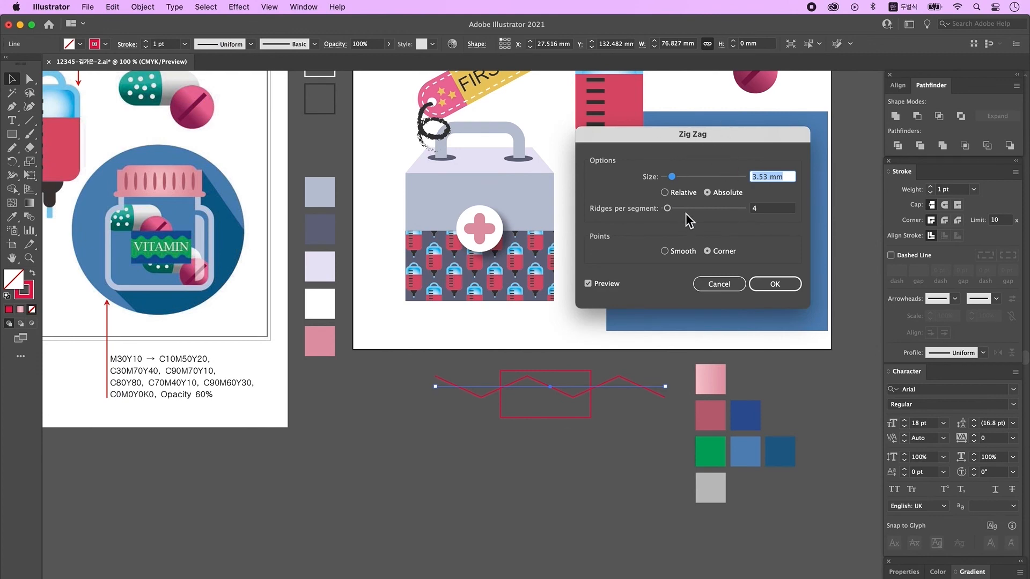
click(684, 252)
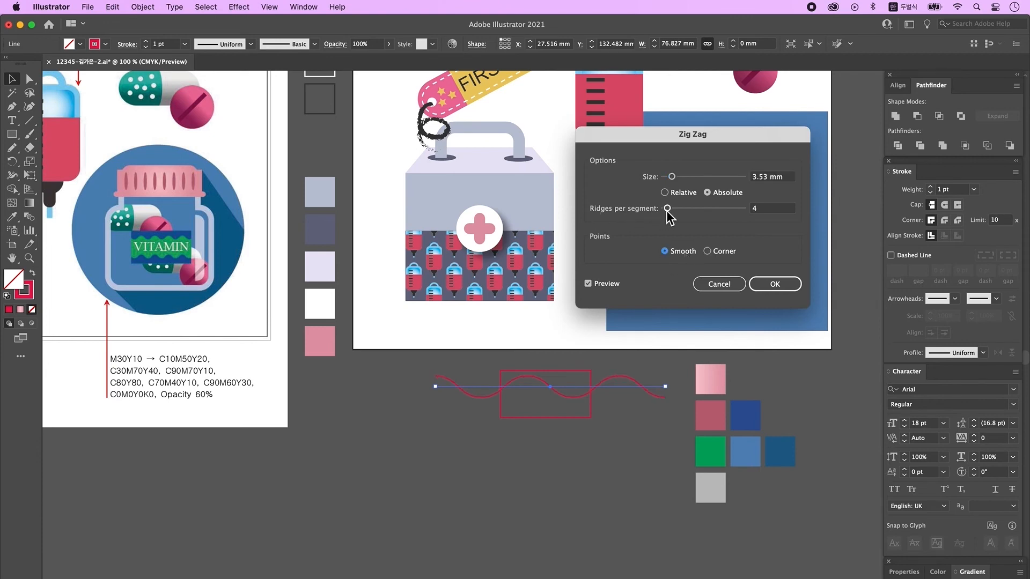
drag(668, 209, 672, 179)
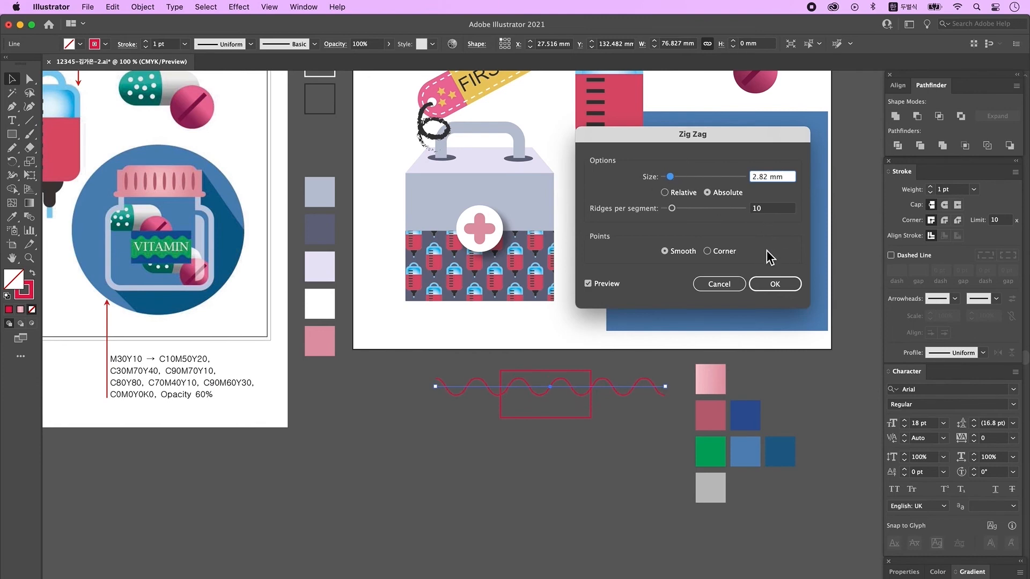
click(780, 289)
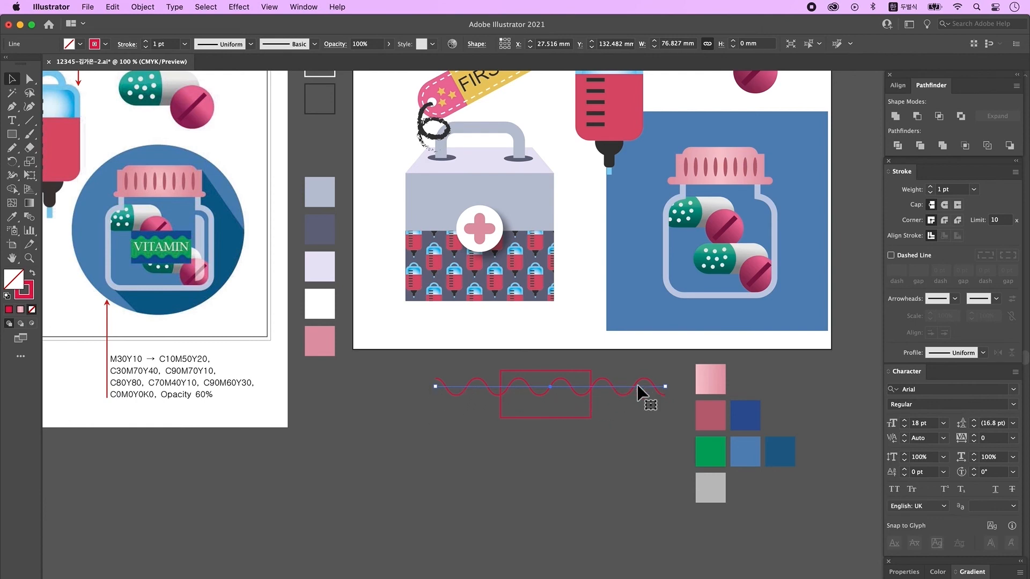
click(143, 7)
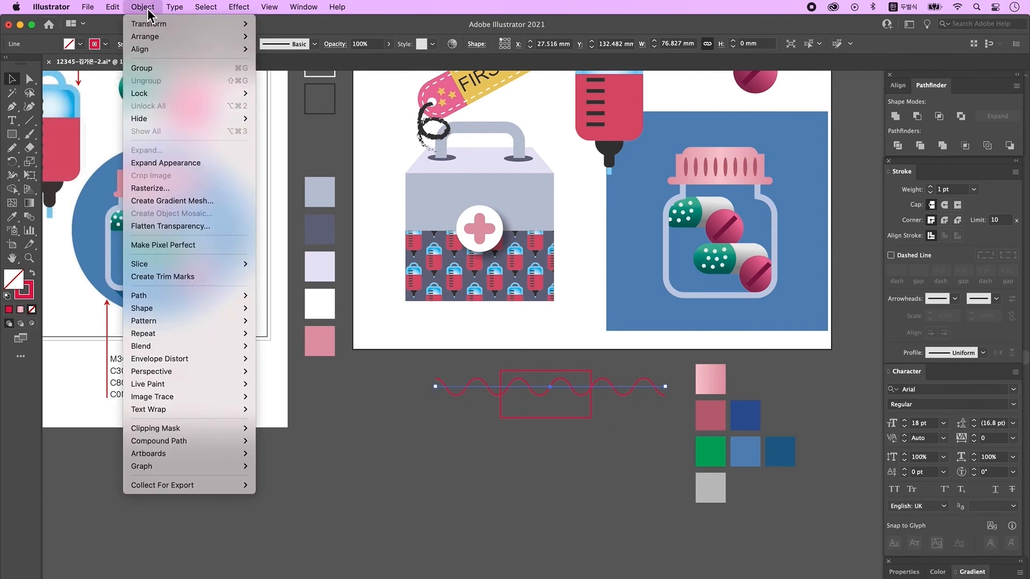
click(202, 165)
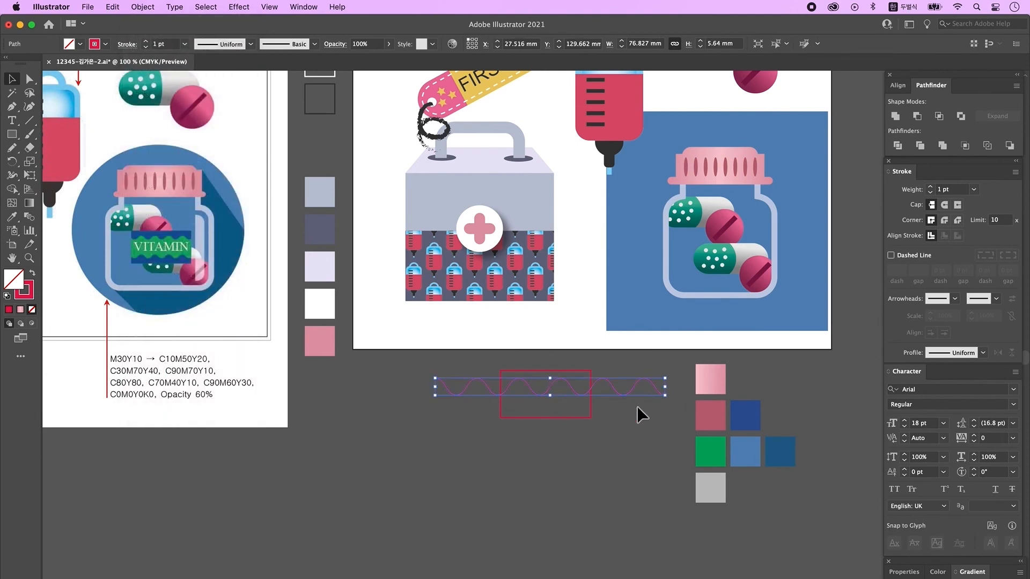
- Scale the wavy line to about 41 mm wide, centre it over the rectangle and copy it down to the rectangle's lower part
drag(665, 396, 646, 395)
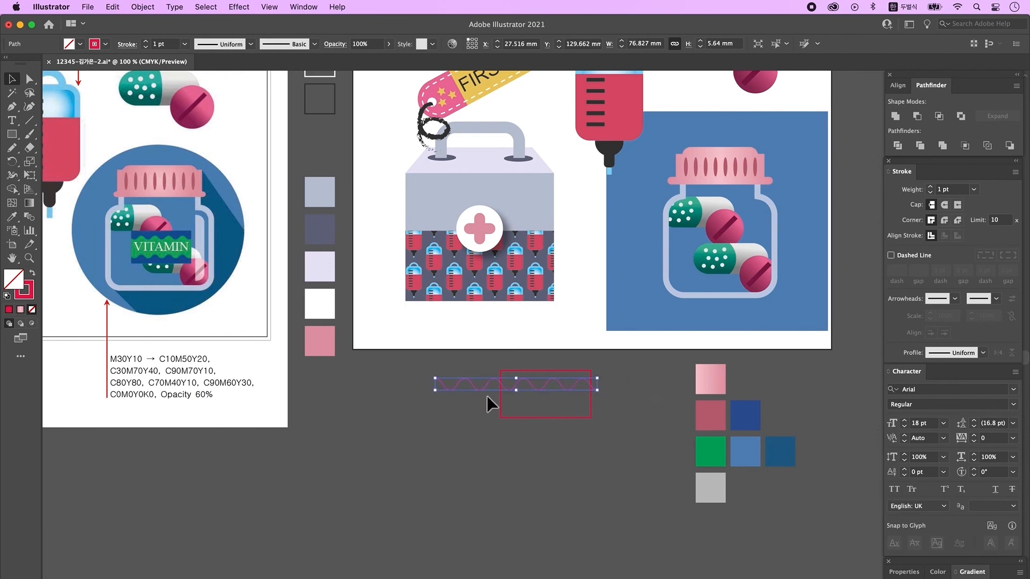
drag(445, 397, 481, 396)
alt+drag(602, 395, 601, 409)
alt+drag(602, 409, 601, 409)
- Divide the rectangle with the two wavy lines using Pathfinder and ungroup the resulting pieces
drag(625, 436, 449, 359)
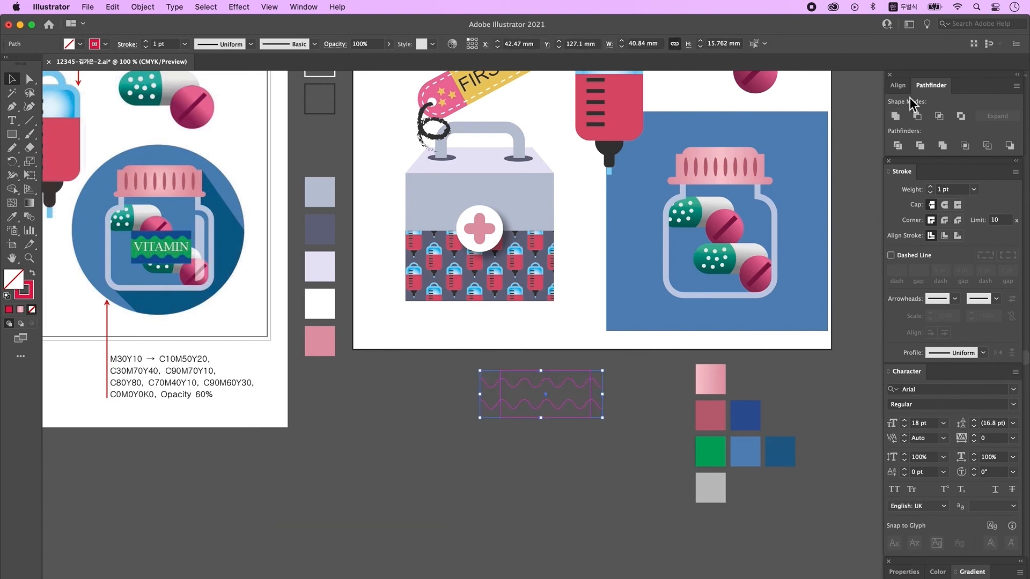
click(898, 147)
right_click(530, 398)
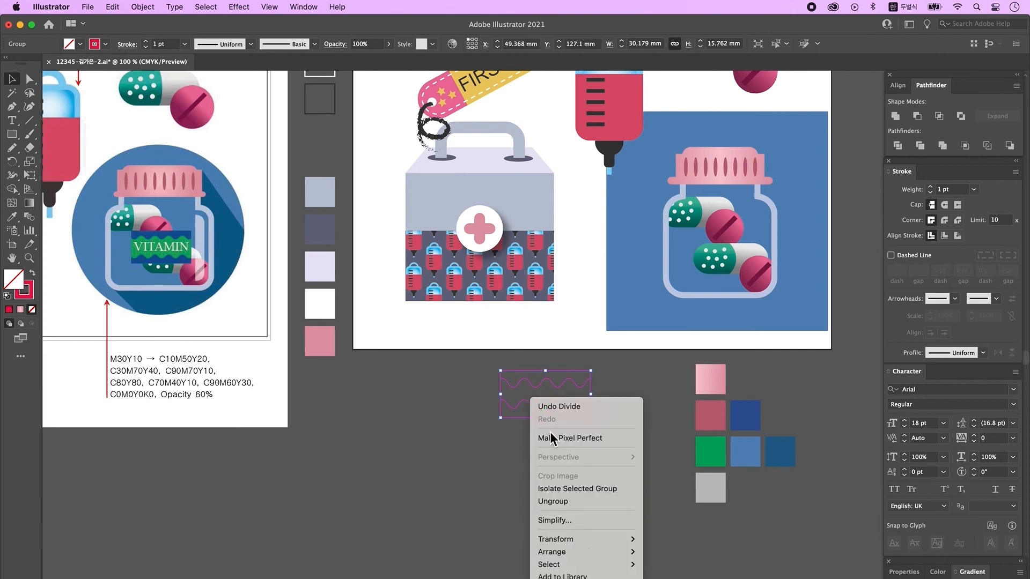
click(571, 502)
click(491, 326)
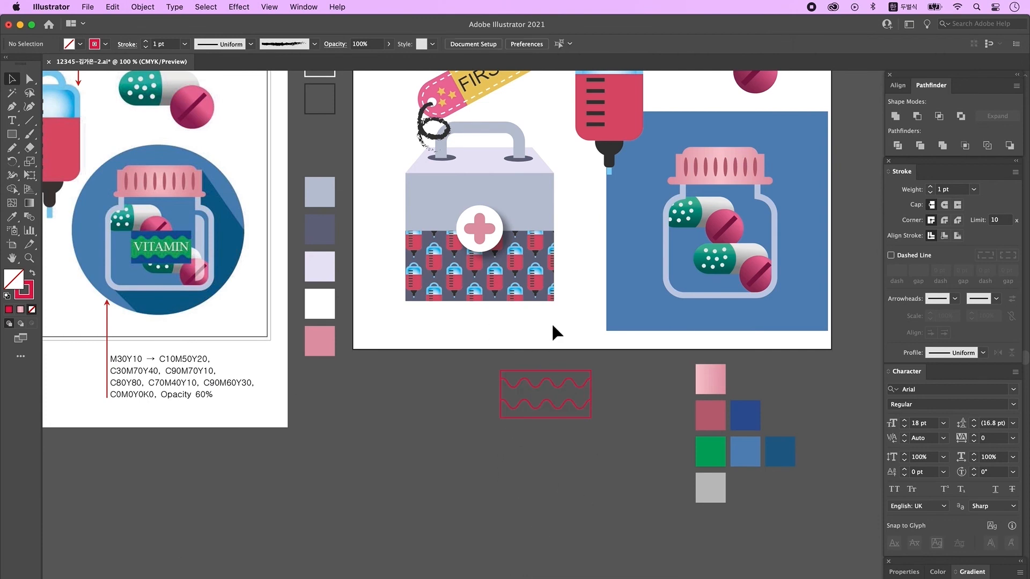
- Fill the label's upper and lower wavy pieces with the dark blue swatch and the middle piece with the green swatch
click(580, 375)
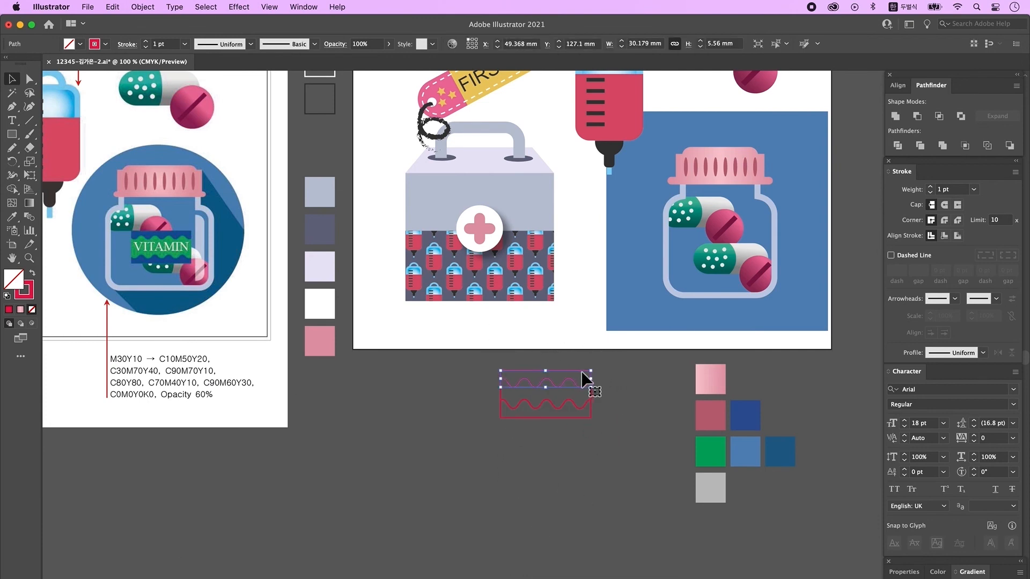
shift+click(581, 413)
key(i)
click(744, 417)
super+click(590, 395)
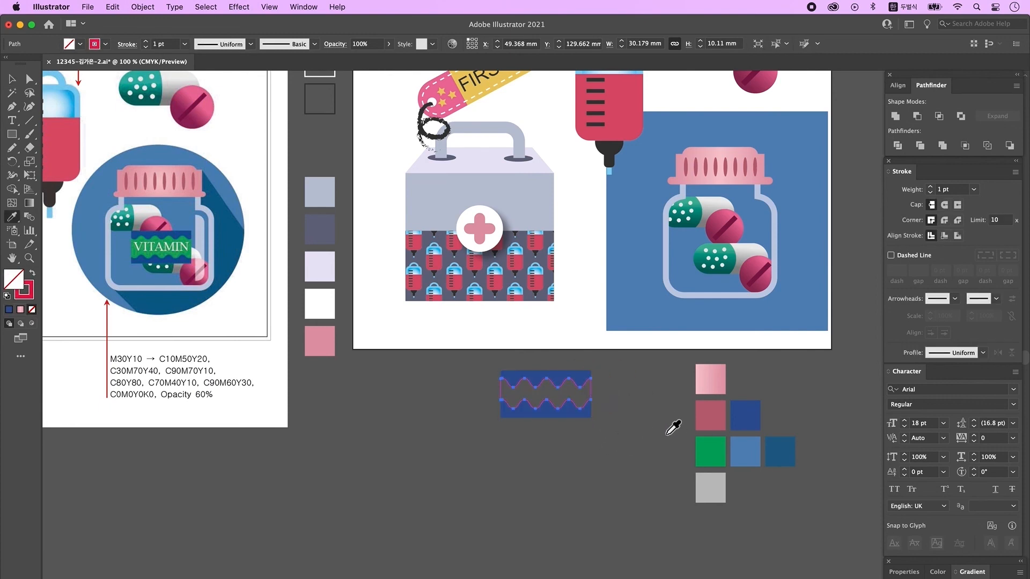
click(709, 451)
- Group the wavy label pieces and place the group over the pills inside the jar
key(v)
drag(494, 377, 561, 404)
right_click(555, 391)
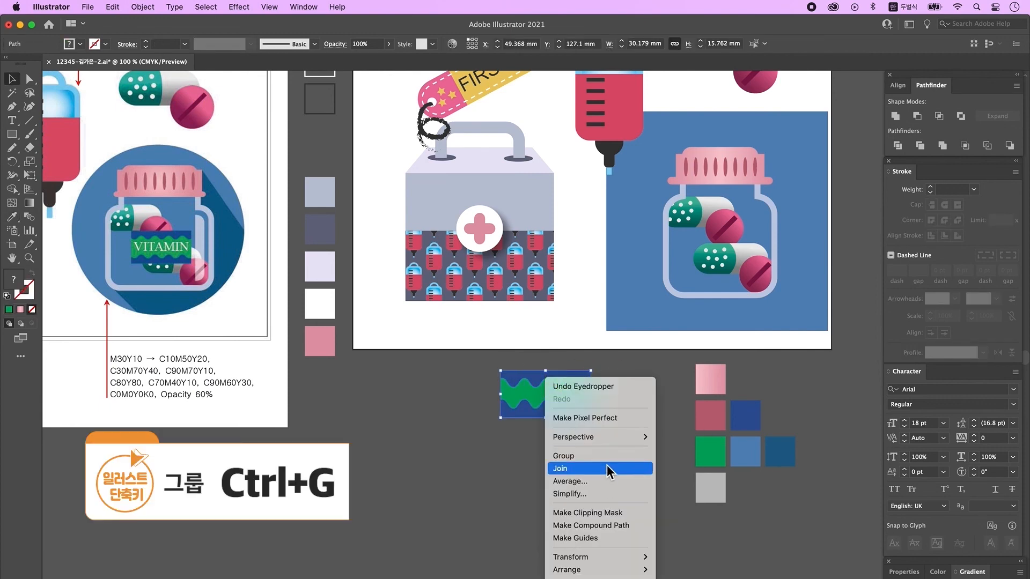
click(587, 456)
click(586, 451)
drag(601, 454, 576, 468)
drag(513, 407, 691, 254)
drag(741, 278, 626, 363)
- Move the white VITAMIN text onto the jar label and shrink the label to about 23 mm wide
scroll(629, 369, up, 5)
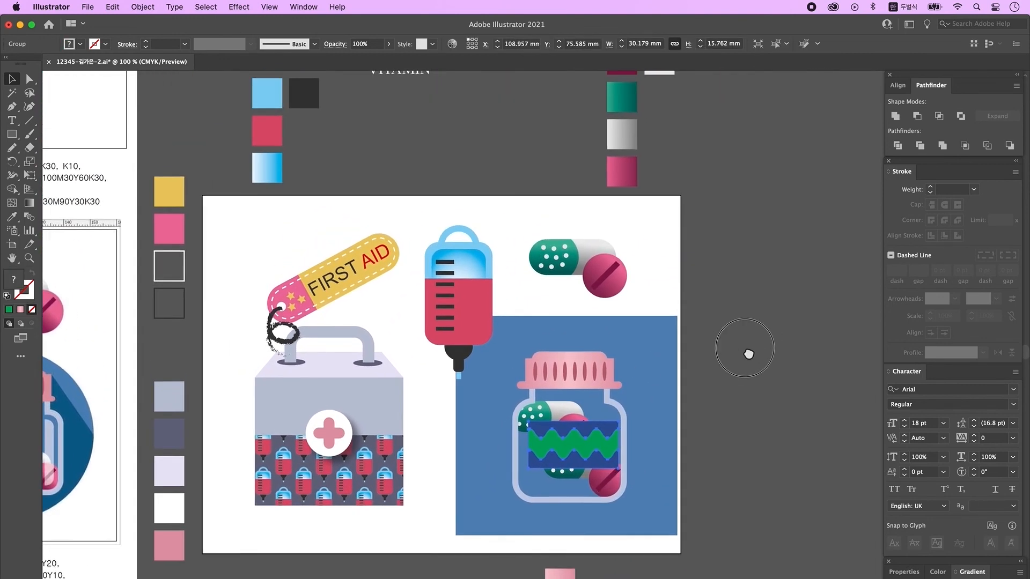
click(439, 134)
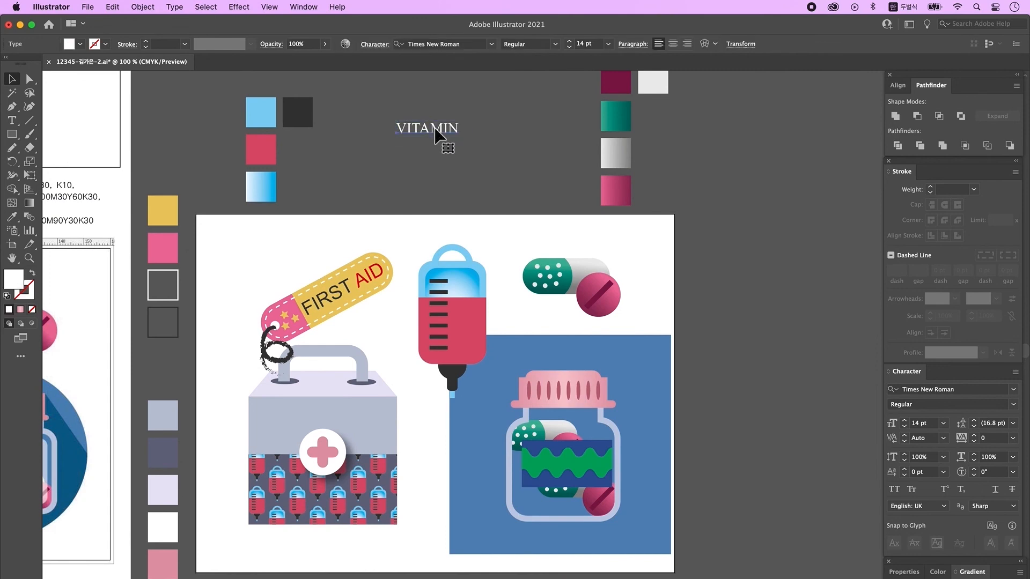
mouse_move(439, 137)
mouse_down()
mouse_move(685, 524)
mouse_move(592, 472)
mouse_move(609, 472)
mouse_up()
scroll(609, 472, down, 4)
scroll(609, 472, left, 5)
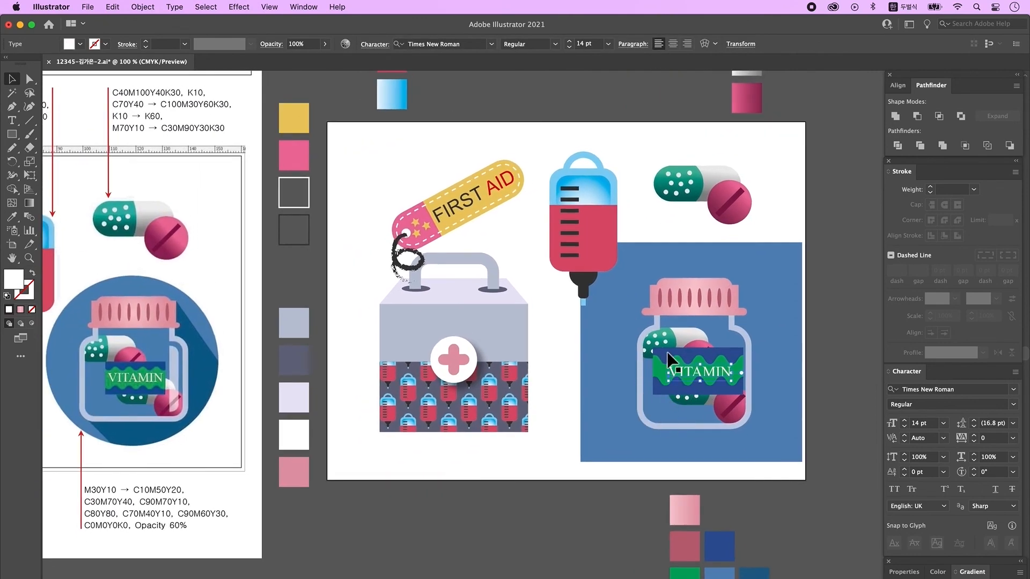
click(809, 369)
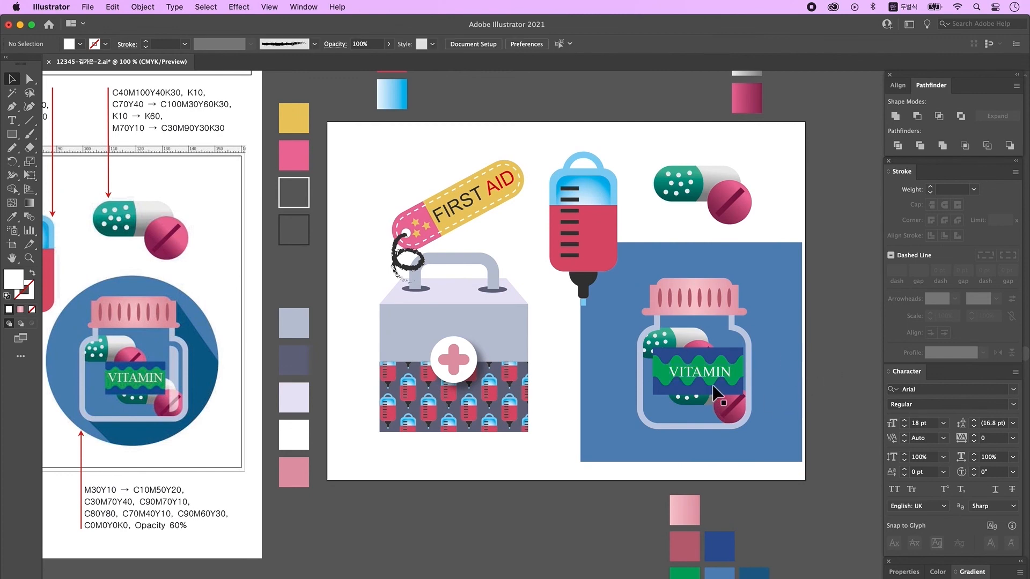
click(707, 400)
drag(702, 400, 701, 394)
- Align the VITAMIN text and the label on their horizontal centres and group them
click(898, 86)
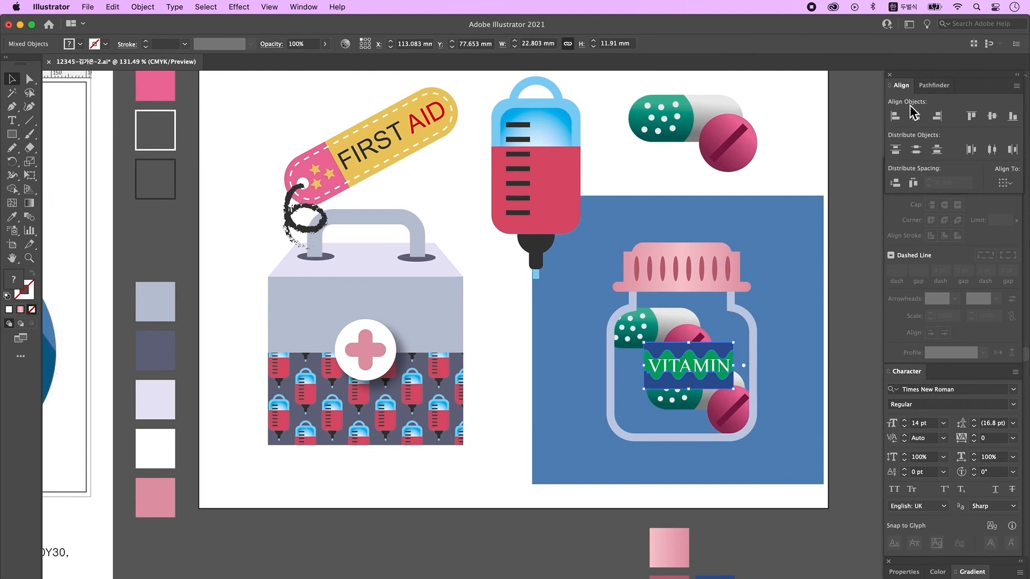
click(916, 117)
right_click(703, 358)
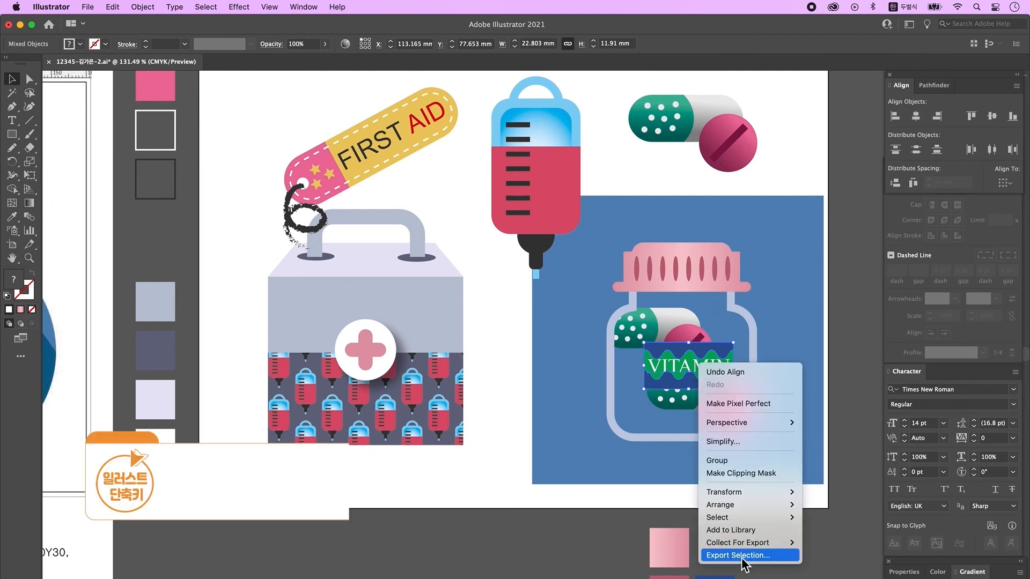
click(740, 458)
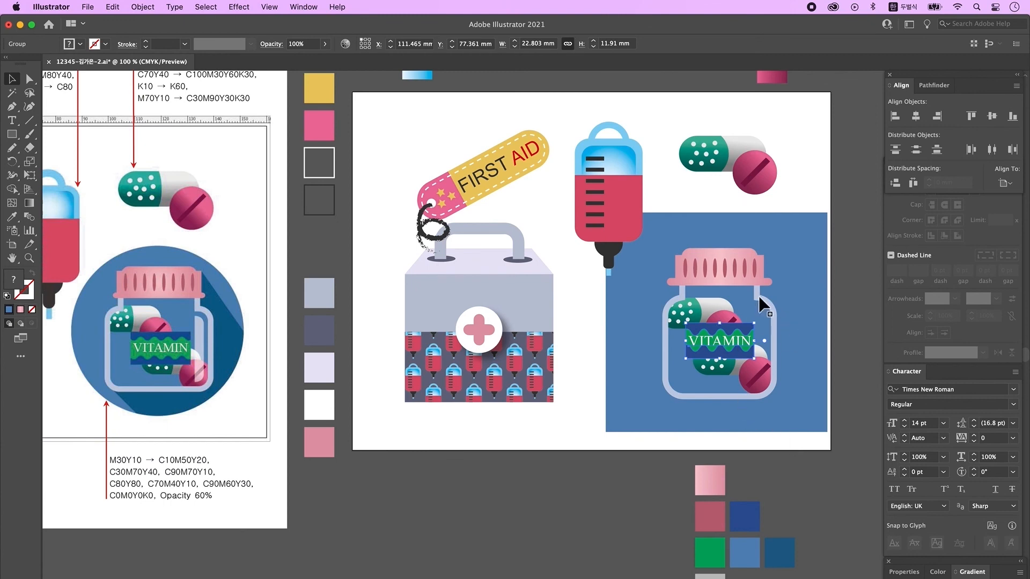
- Draw a white rounded rectangle about 7.7 x 27.3 mm over the jar's right side
click(663, 474)
scroll(648, 445, right, 2)
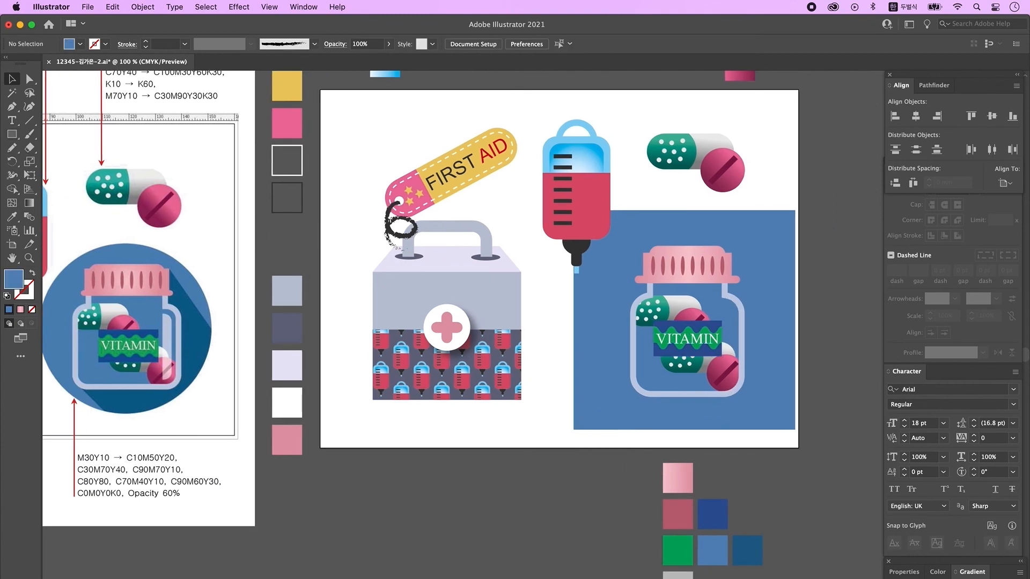
click(679, 576)
click(702, 577)
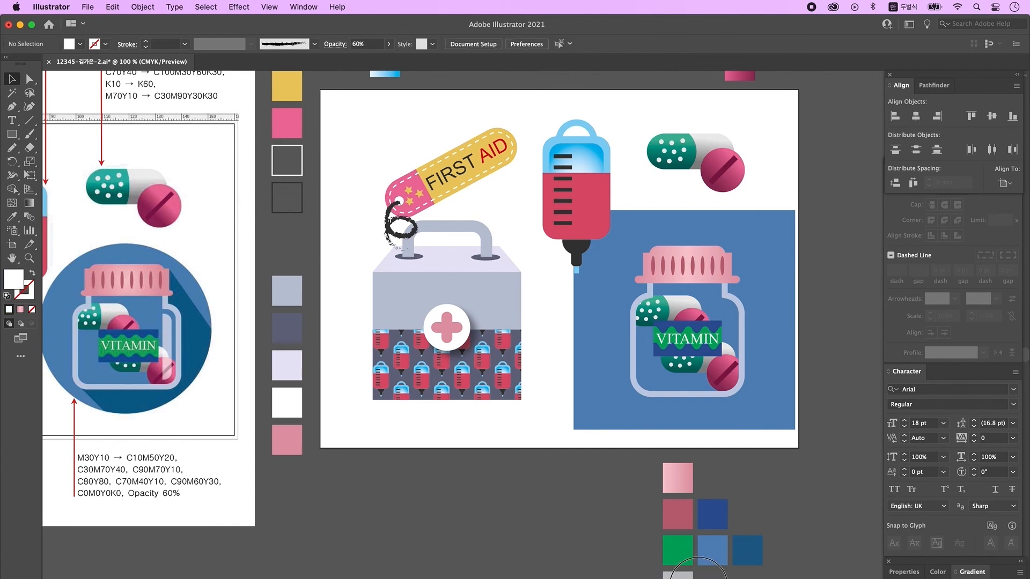
click(679, 576)
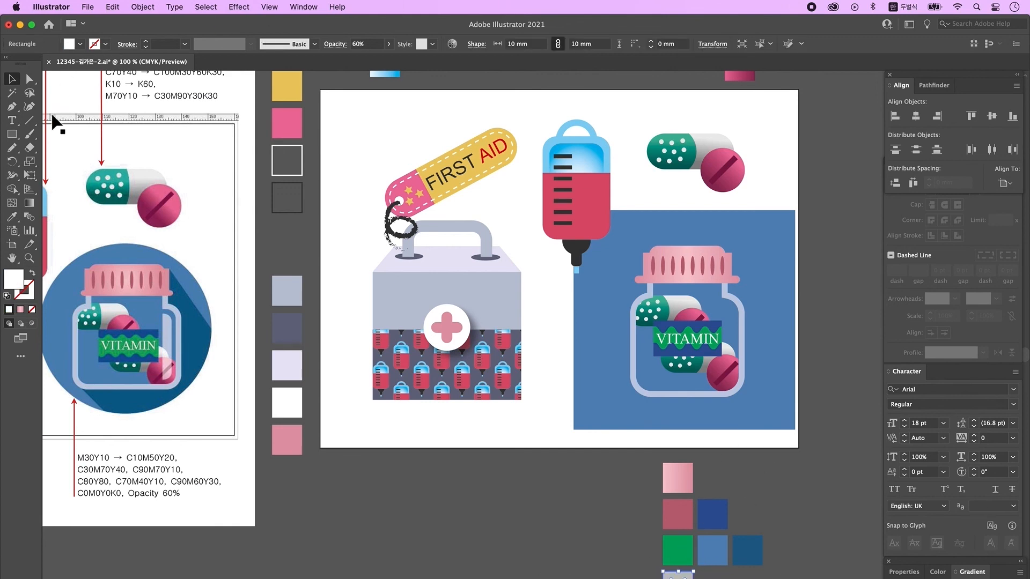
click(12, 134)
click(92, 148)
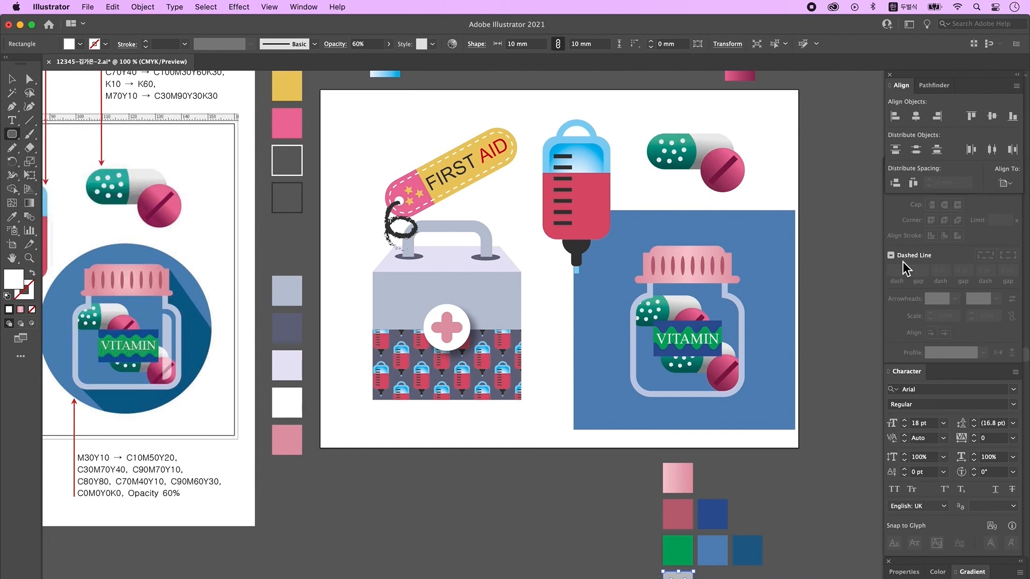
mouse_move(725, 314)
mouse_down()
mouse_move(747, 348)
mouse_move(742, 387)
mouse_up()
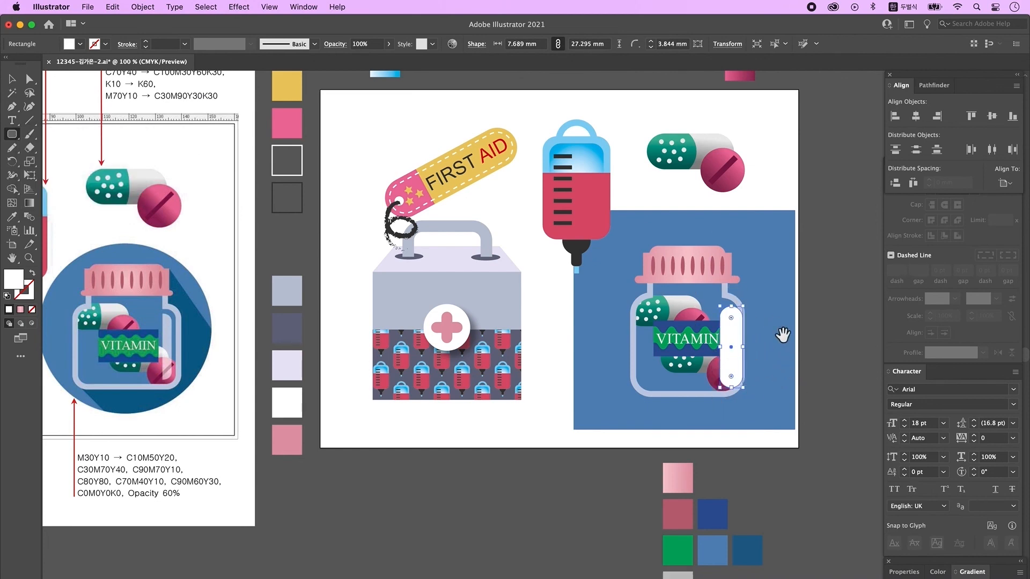
- Delete the left-hand anchor points of the white rounded rectangle and join the open ends of the remaining half
drag(783, 335, 785, 341)
key(a)
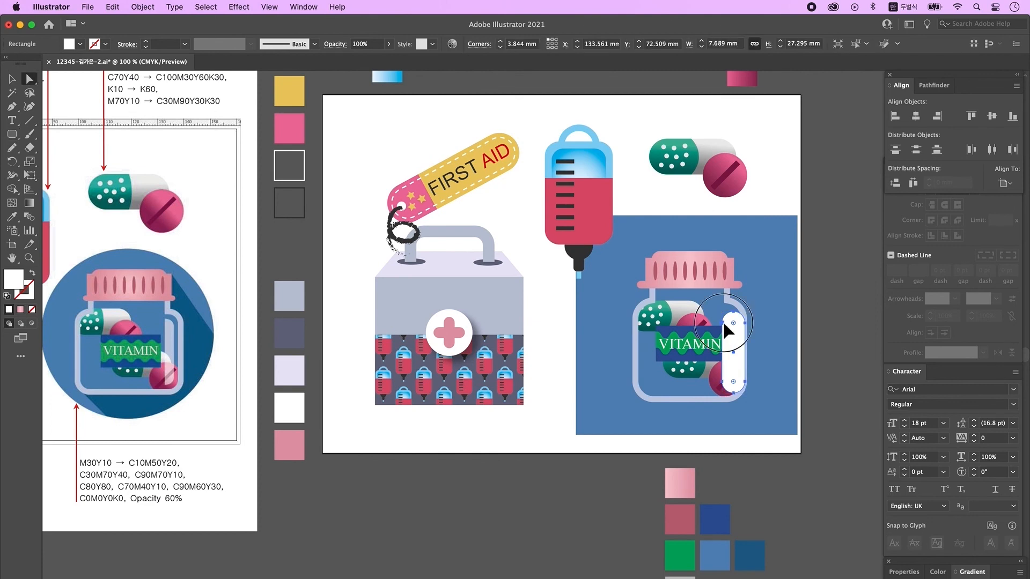
drag(722, 320, 733, 418)
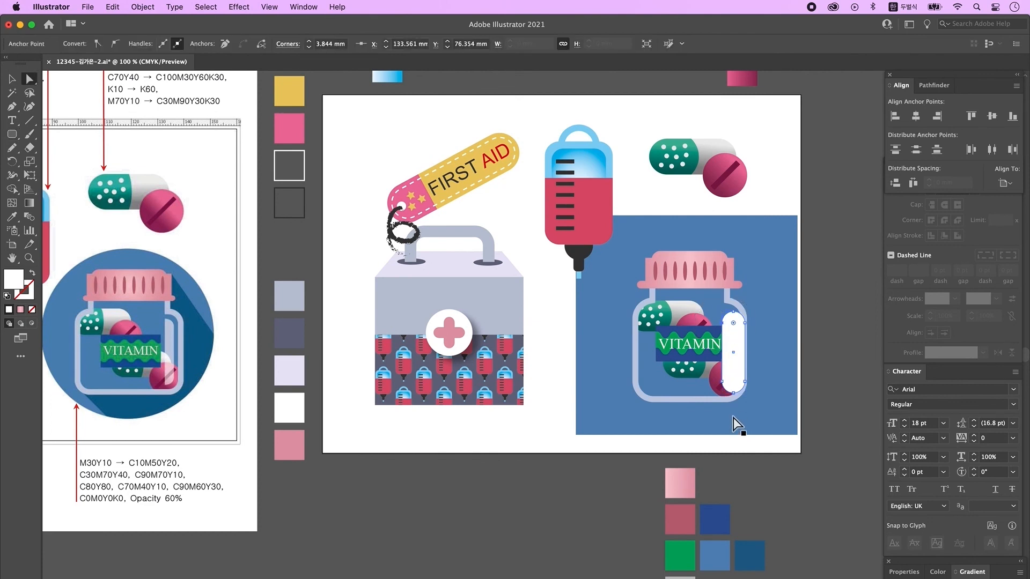
click(726, 390)
key(Delete)
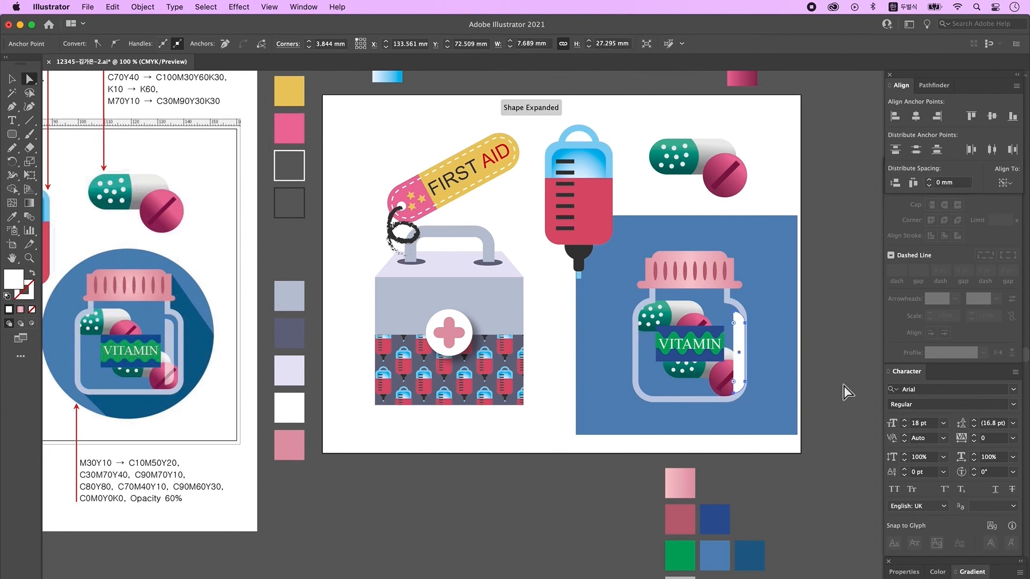
right_click(740, 340)
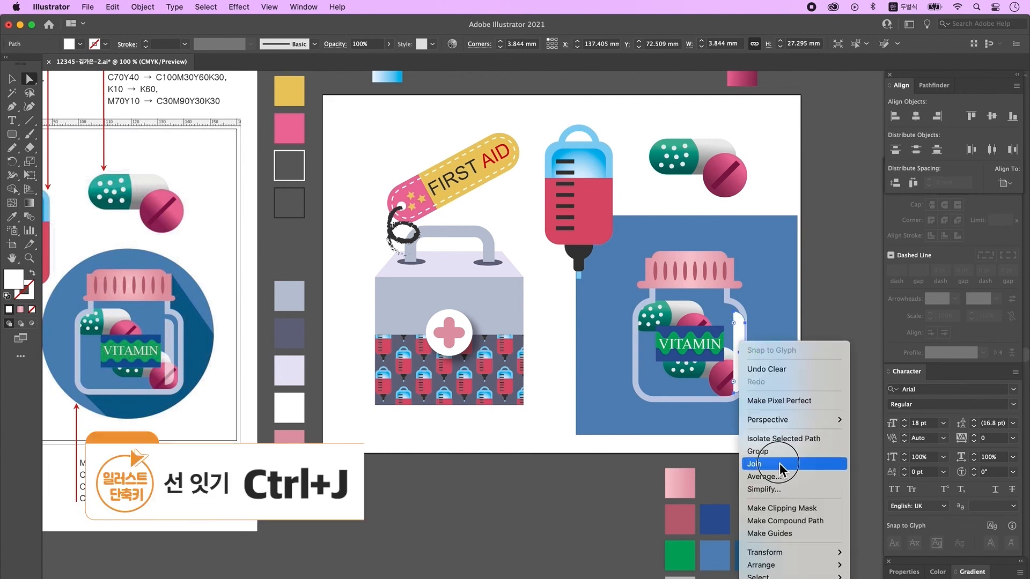
click(779, 464)
- Give the half shape the white 60% opacity swatch's appearance and position it as a highlight inside the jar's right wall
click(28, 80)
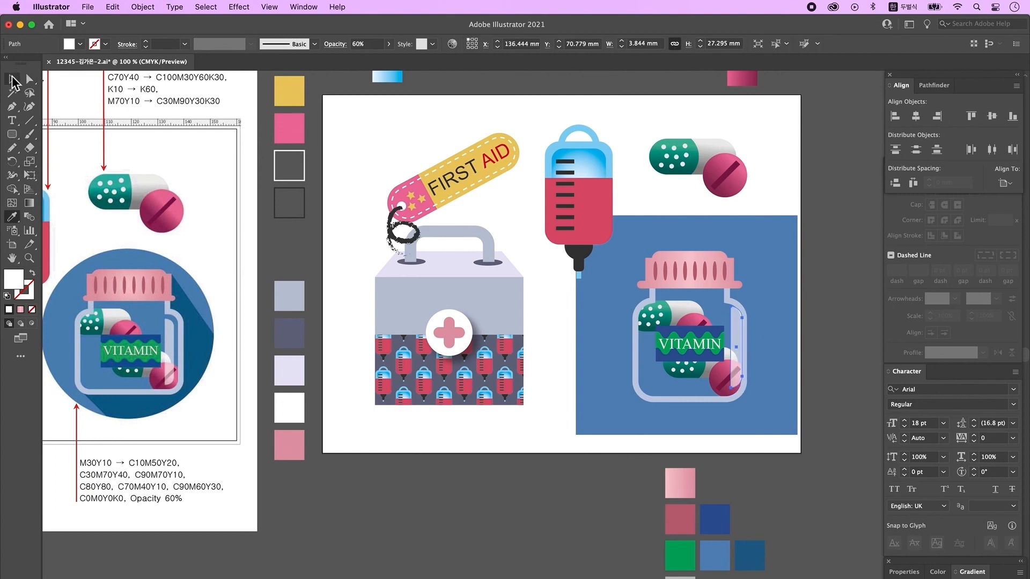
click(13, 79)
click(857, 338)
click(729, 328)
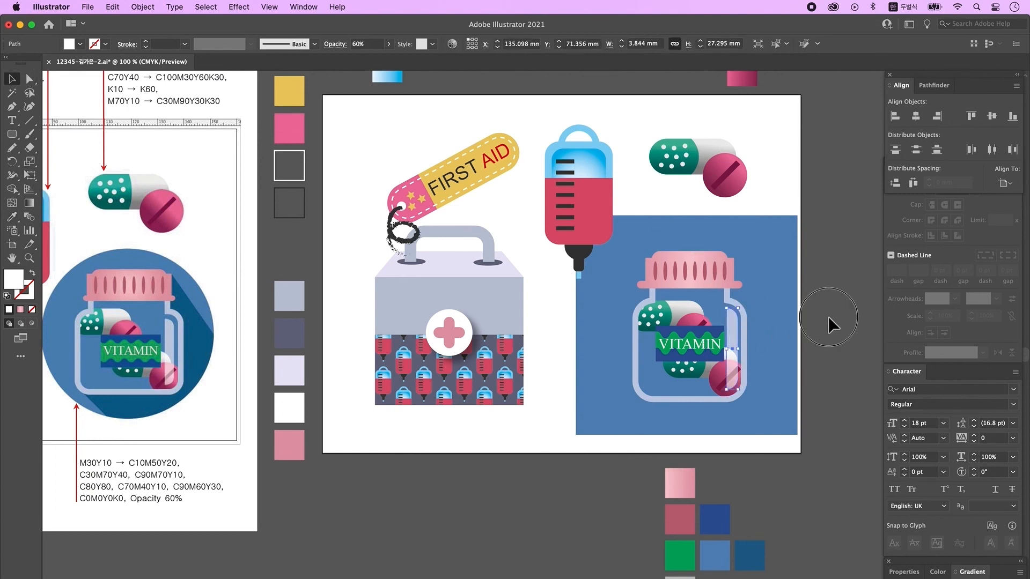
drag(745, 376, 747, 377)
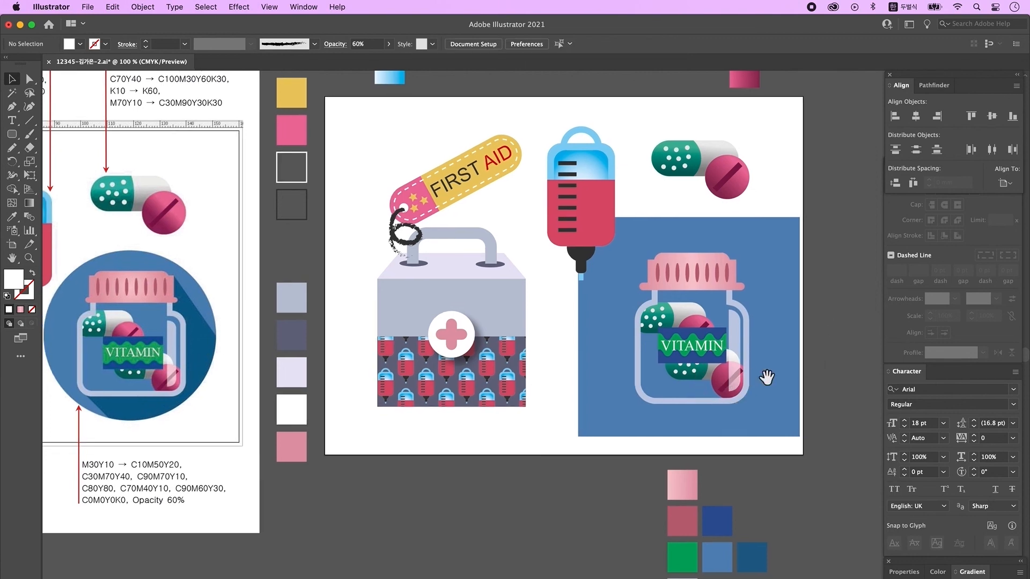
- Group all the jar's parts without the blue background square and shift the group slightly up and left
click(632, 248)
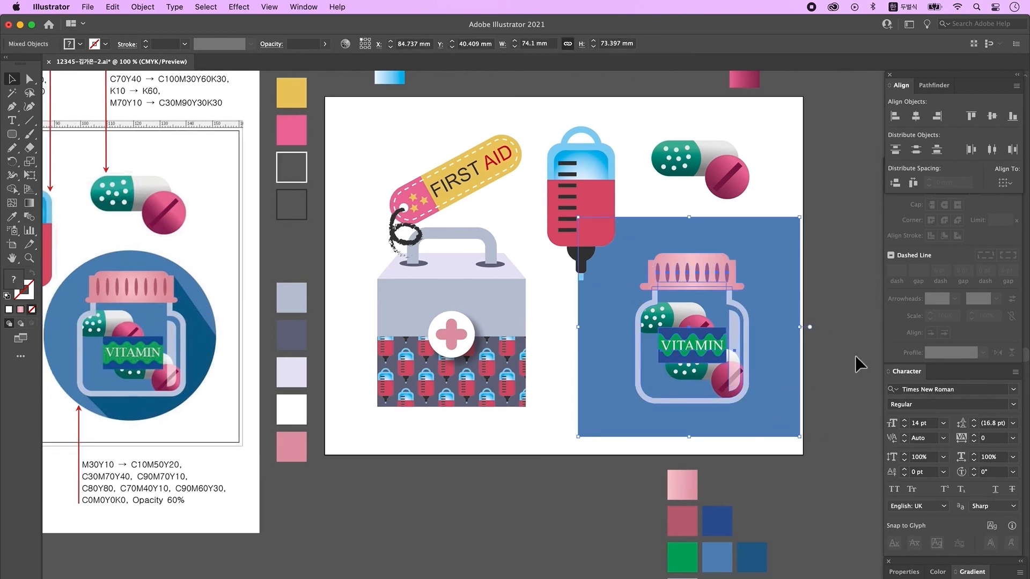
right_click(722, 319)
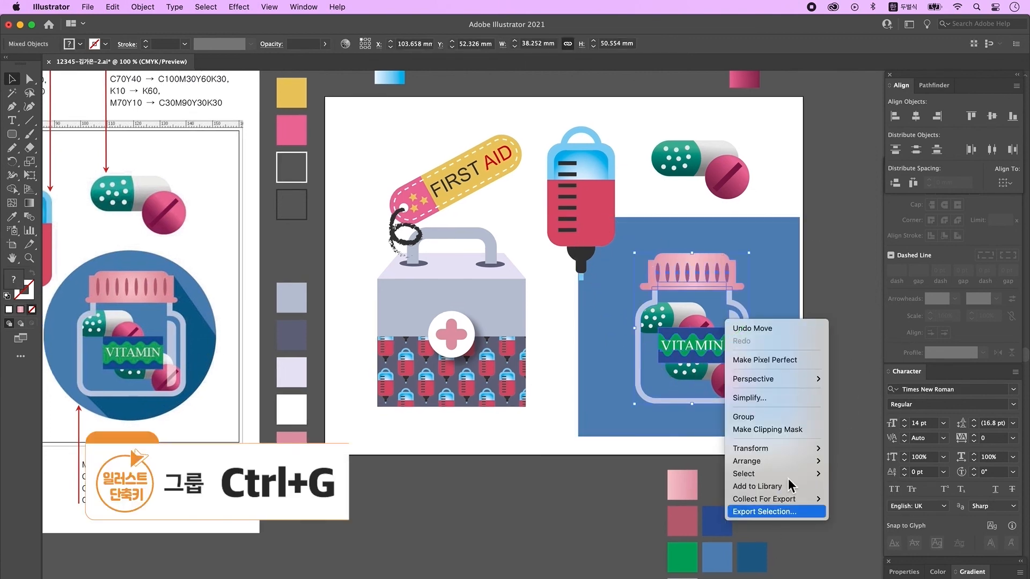
click(784, 413)
click(835, 274)
scroll(829, 333, right, 1)
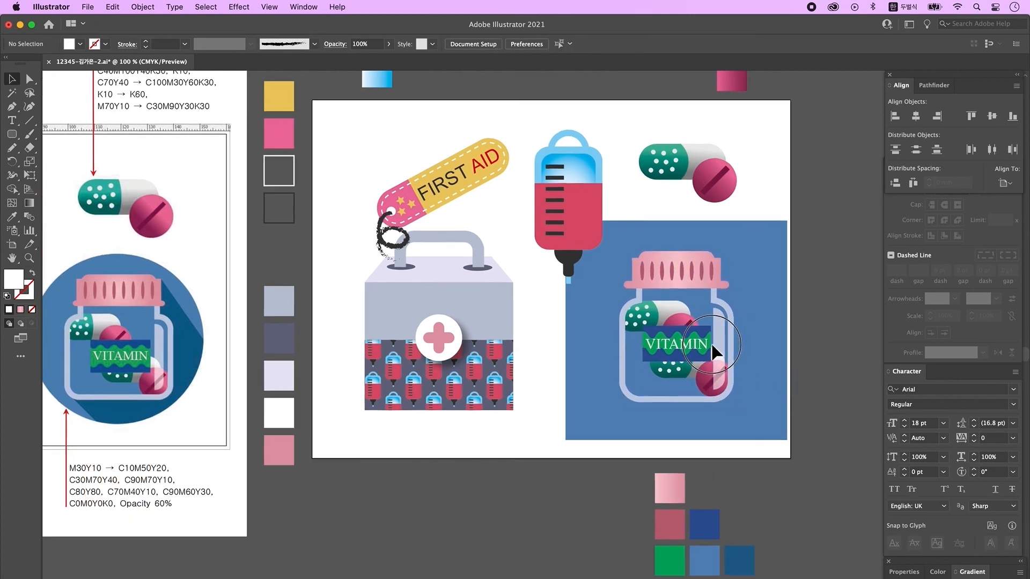
drag(706, 341, 709, 340)
click(861, 360)
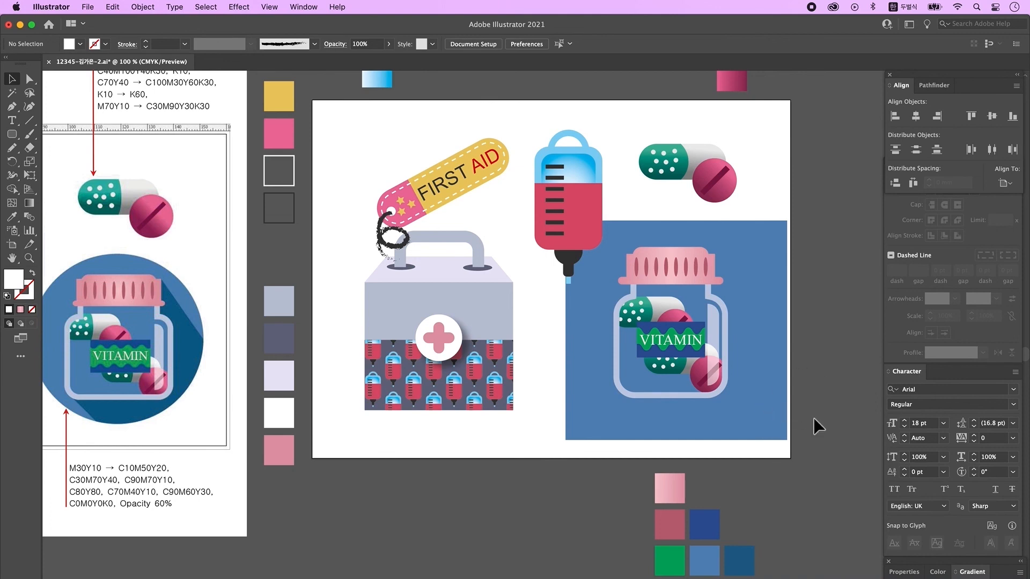
- Draw a five-point shadow shape from the jar's lower left corner to the lid's upper right and fill it with the dark teal-blue swatch
click(12, 106)
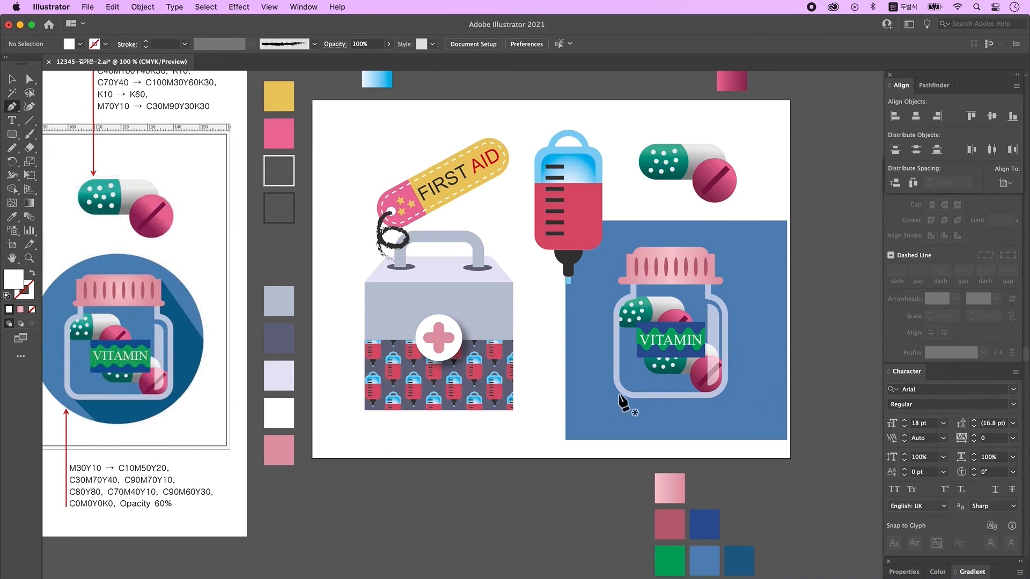
click(620, 393)
click(672, 455)
click(814, 455)
click(813, 317)
click(714, 255)
click(12, 220)
click(737, 565)
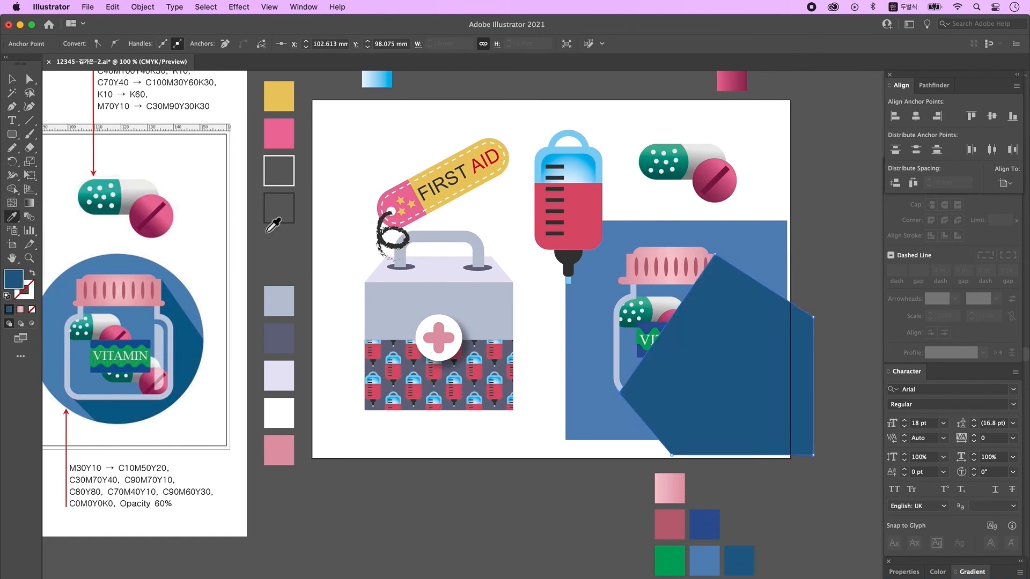
- Send the shadow shape to the back and place the blue background square behind it
click(15, 78)
key(super+shift+bracketleft)
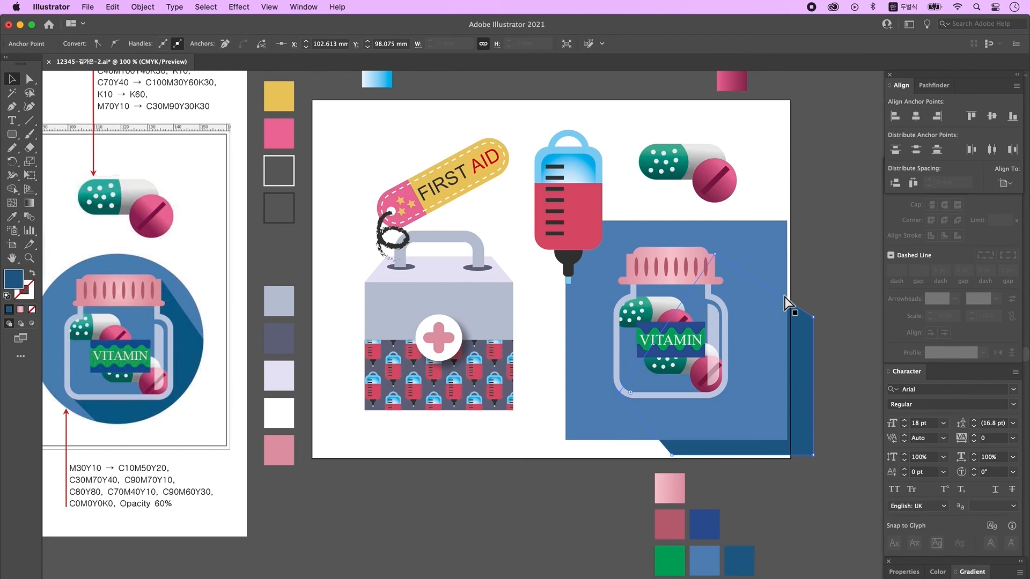
scroll(825, 515, right, 1)
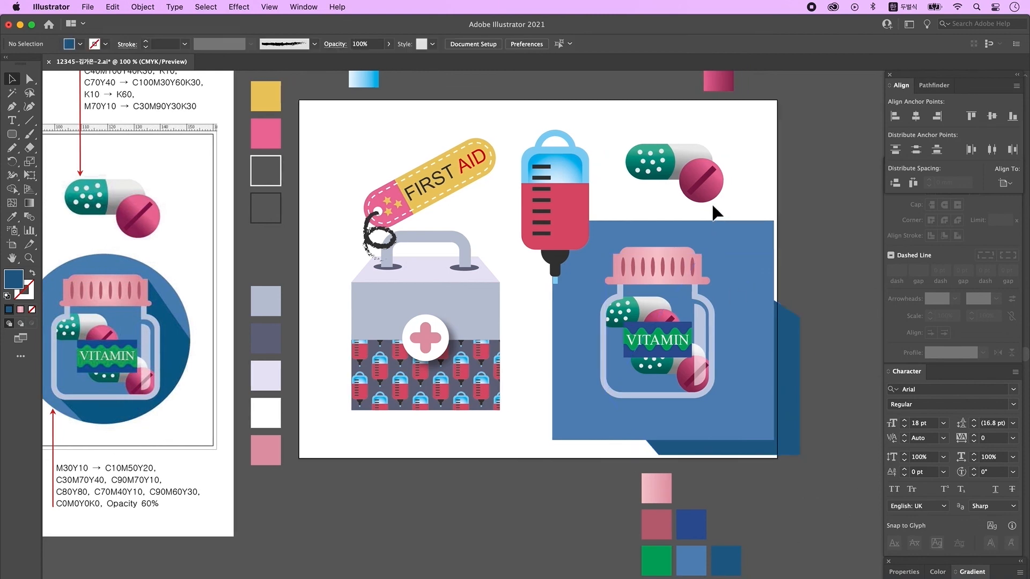
click(725, 247)
- Draw a circle about 65.5 mm across over the jar with a yellow-green outline and no fill
click(58, 163)
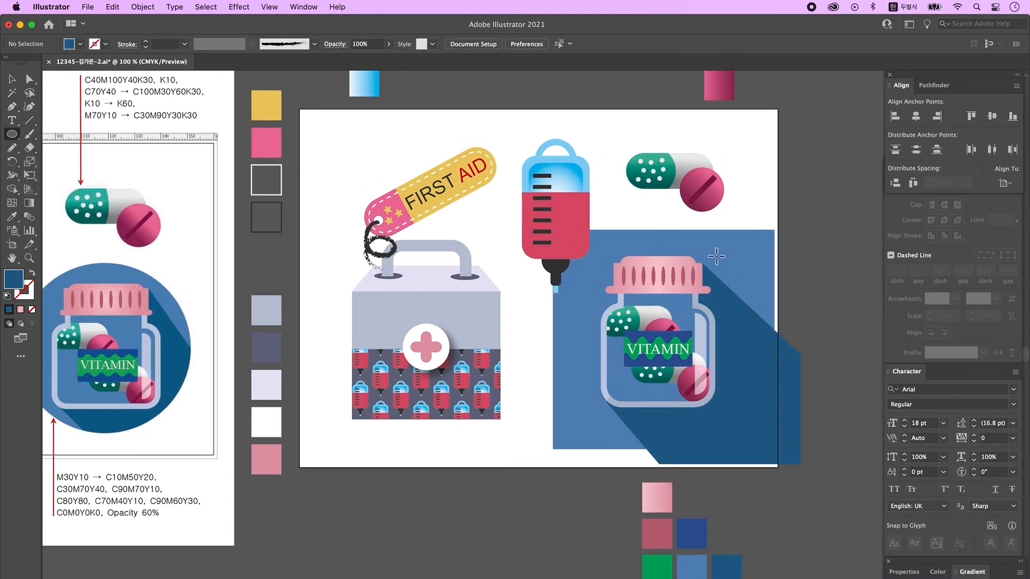
drag(588, 238, 781, 430)
double_click(20, 284)
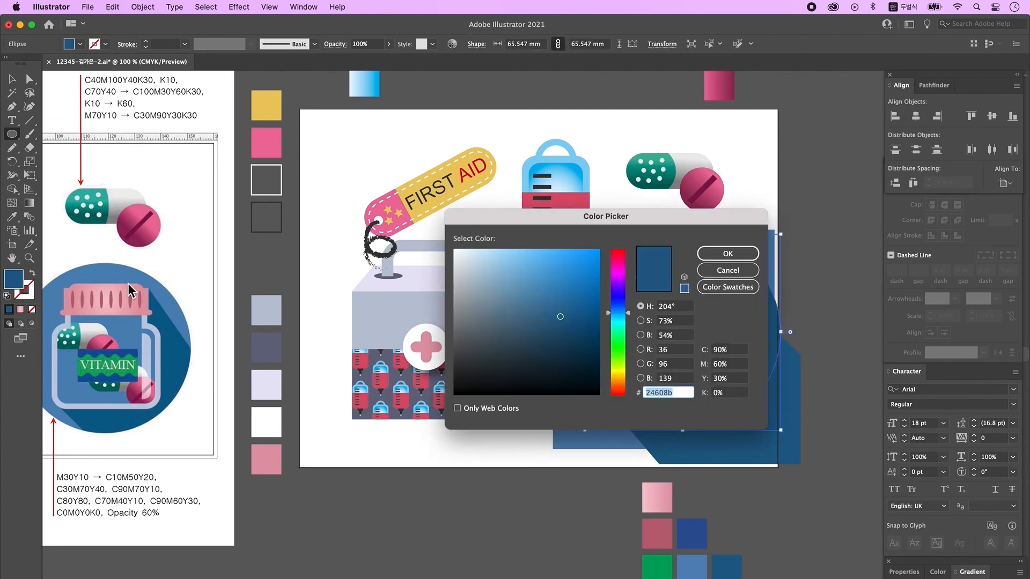
drag(617, 294, 619, 375)
click(600, 256)
click(746, 257)
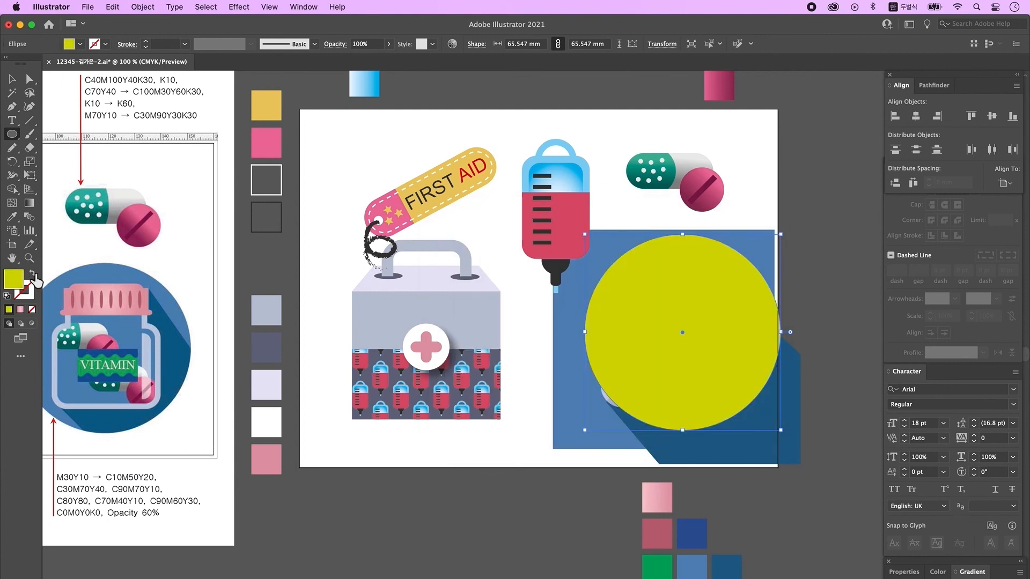
click(32, 275)
click(11, 80)
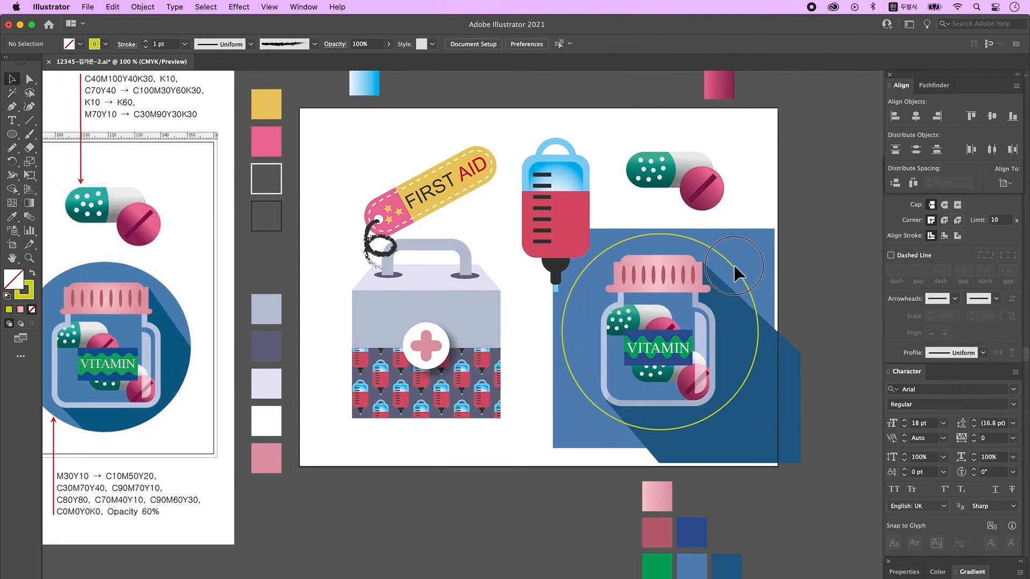
- Position the outlined circle so that it is centred around the jar and enlarge it slightly
click(733, 265)
drag(741, 332, 773, 330)
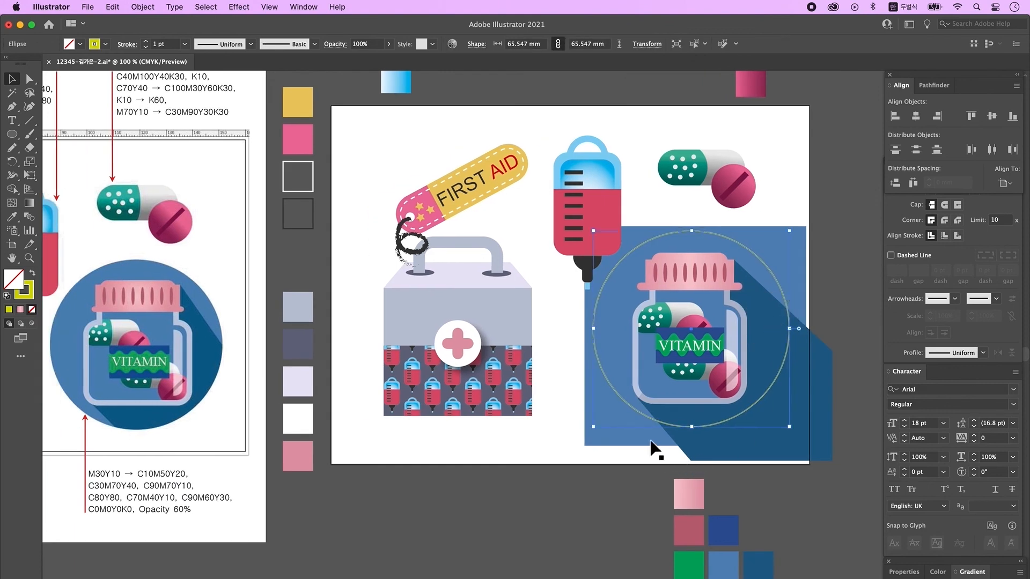
click(680, 405)
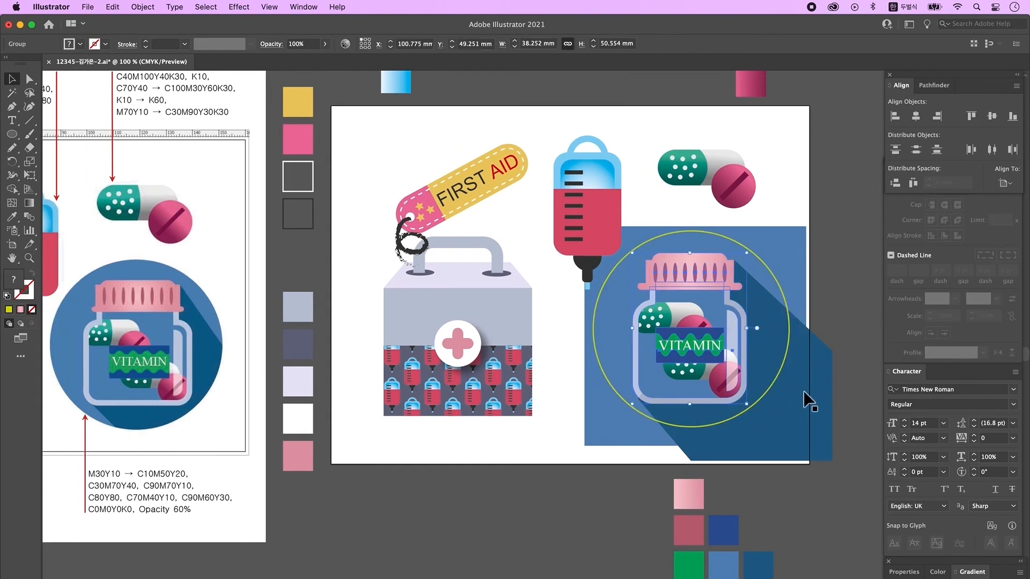
- Select the outlined circle, the shadow shape and the blue background square and make a clipping mask from the circle
click(831, 260)
drag(829, 243, 656, 422)
right_click(699, 312)
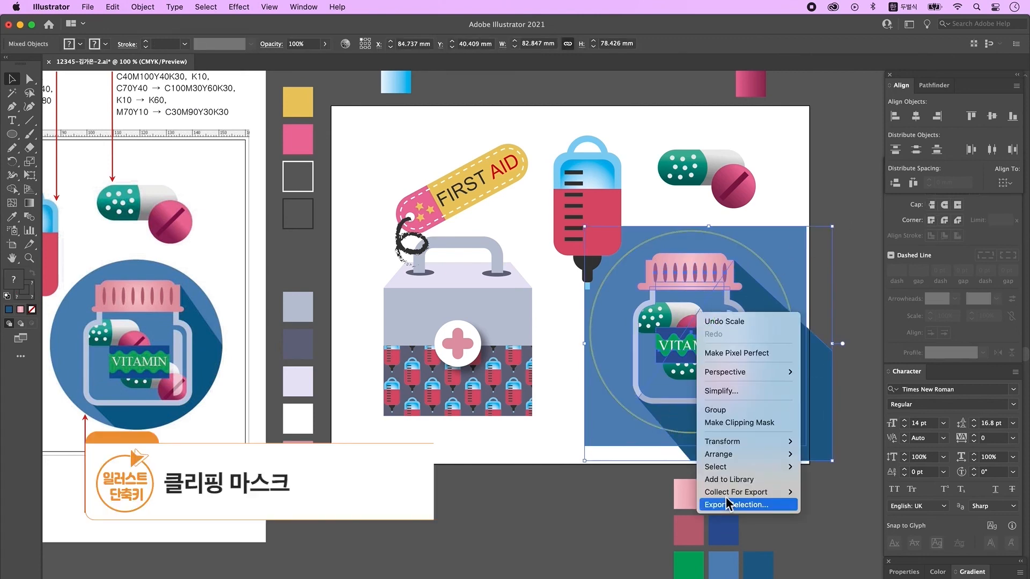
click(728, 423)
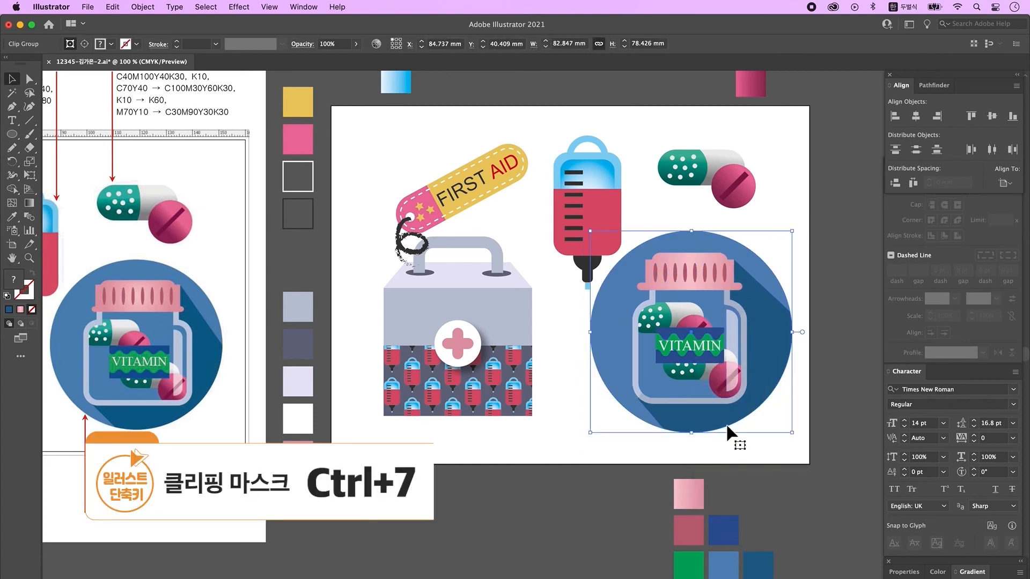
click(781, 472)
- Compare the masked vitamin jar and the rest of the artwork with the reference illustration
alt+super+click(705, 436)
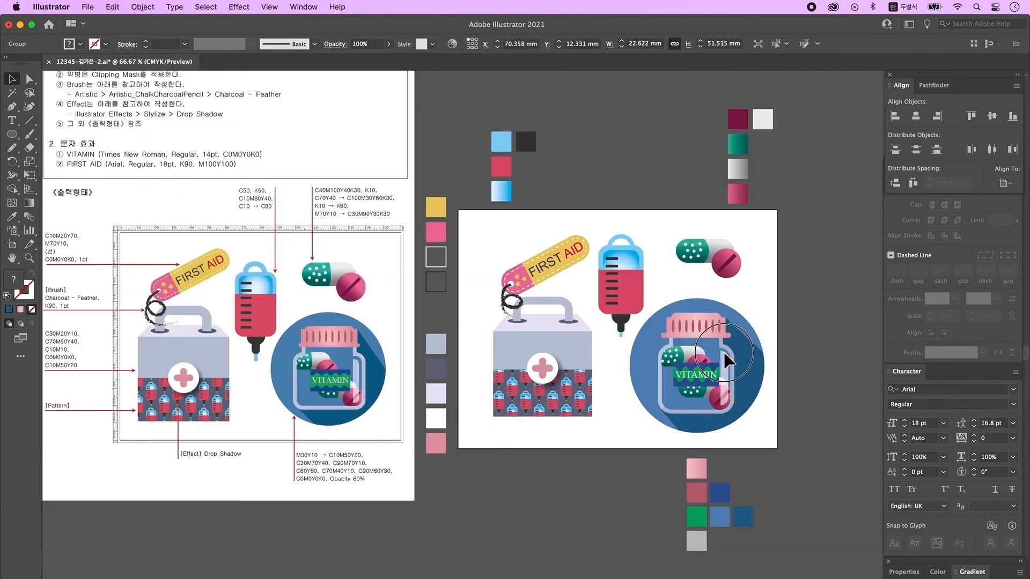
click(749, 359)
click(784, 357)
super+click(783, 367)
drag(434, 370, 705, 361)
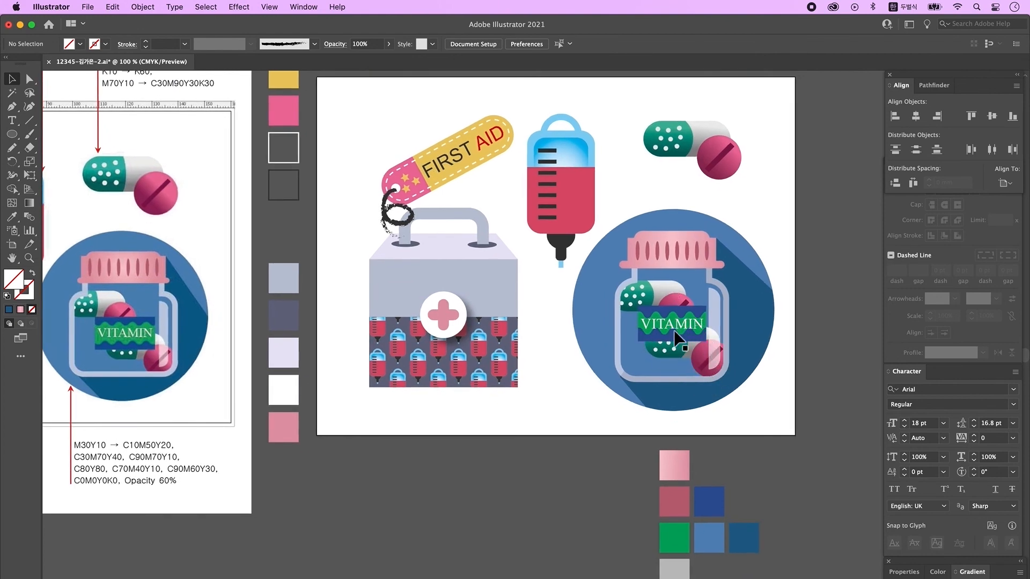
drag(699, 345, 687, 349)
click(681, 341)
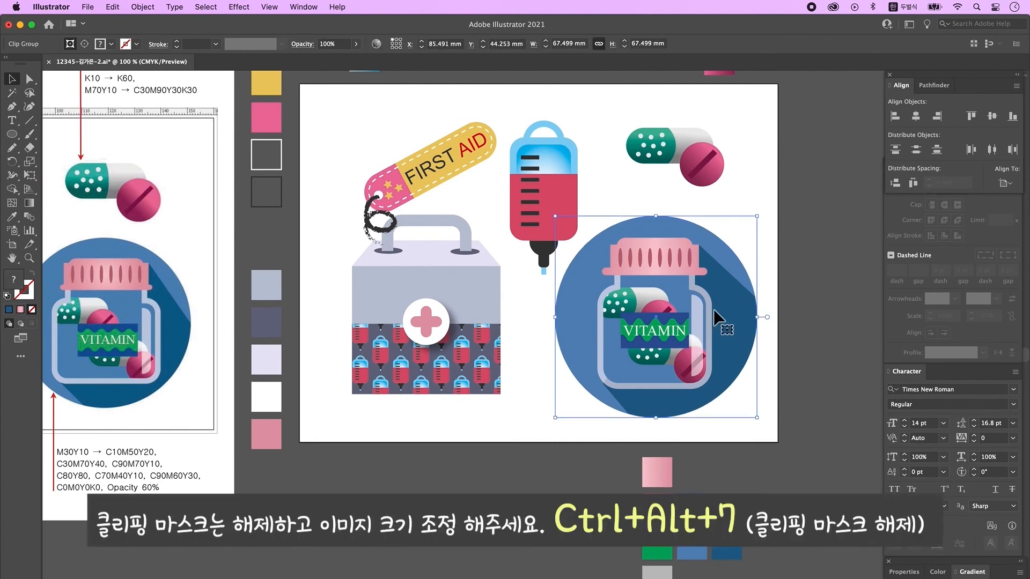
scroll(632, 357, right, 1)
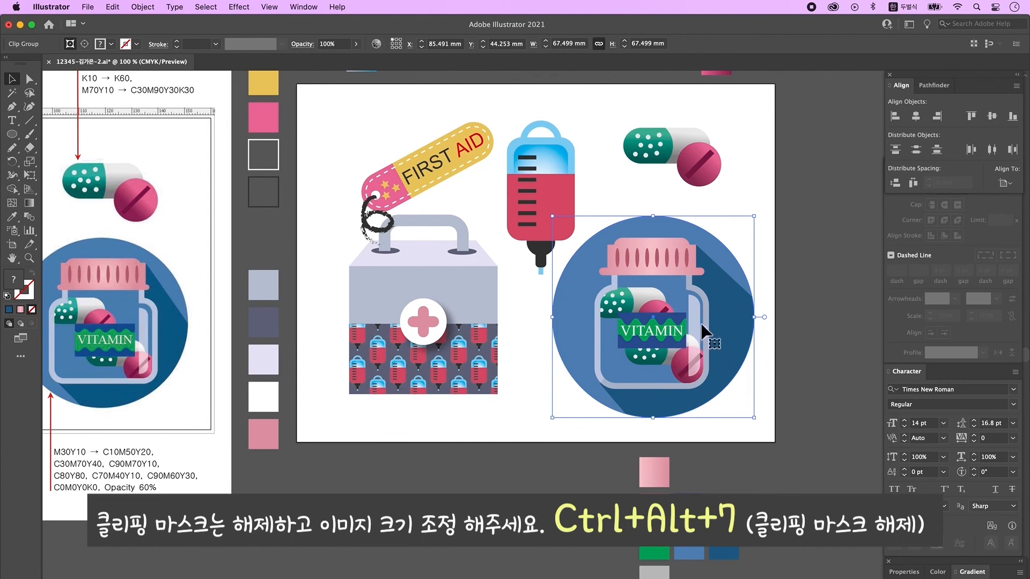
scroll(695, 335, right, 3)
drag(565, 369, 571, 370)
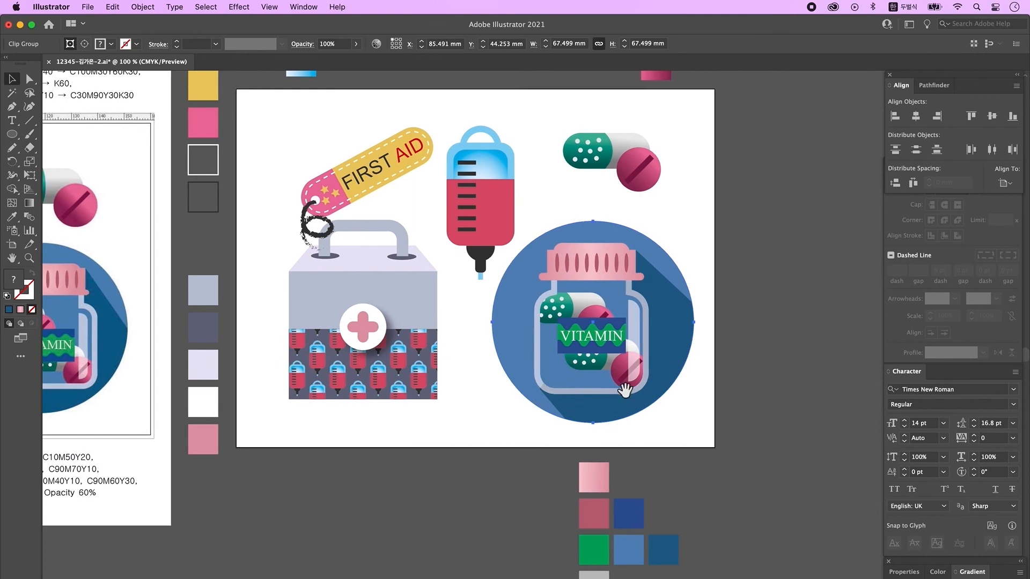
- Release the clipping mask on the vitamin jar's round background
click(751, 398)
click(646, 376)
key(super+alt+7)
click(752, 398)
- Give the released circle around the vitamin jar a white outline
click(692, 344)
double_click(24, 291)
click(454, 249)
click(728, 253)
right_click(588, 338)
click(612, 441)
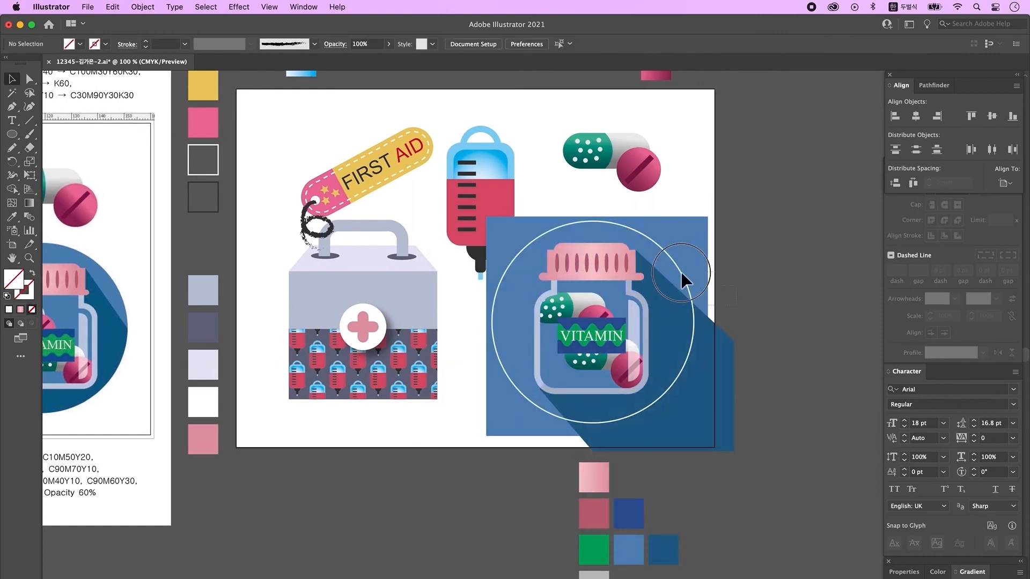
- Scale the jar, its shadow and the white-outlined circle down slightly and adjust the shadow's upper right corner point
drag(717, 435, 717, 434)
drag(708, 412, 718, 416)
click(748, 389)
click(665, 254)
drag(694, 221, 687, 227)
click(720, 284)
click(687, 323)
key(a)
click(728, 339)
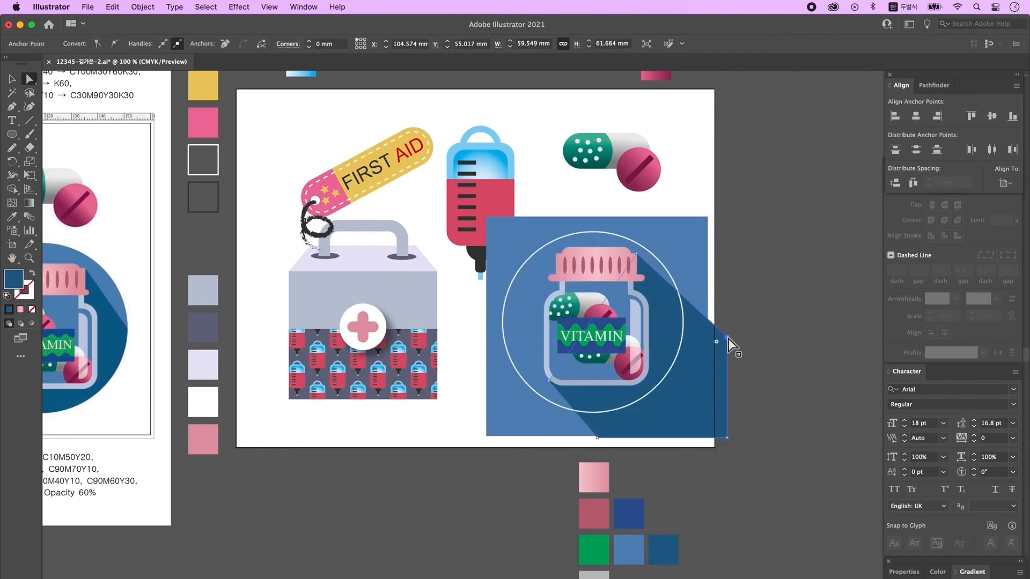
scroll(478, 573, left, 3)
- Clip the blue background square and the jar's shadow inside the resized circle with a clipping mask
click(556, 247)
shift+click(528, 236)
shift+click(681, 386)
key(super+7)
key(super+minus)
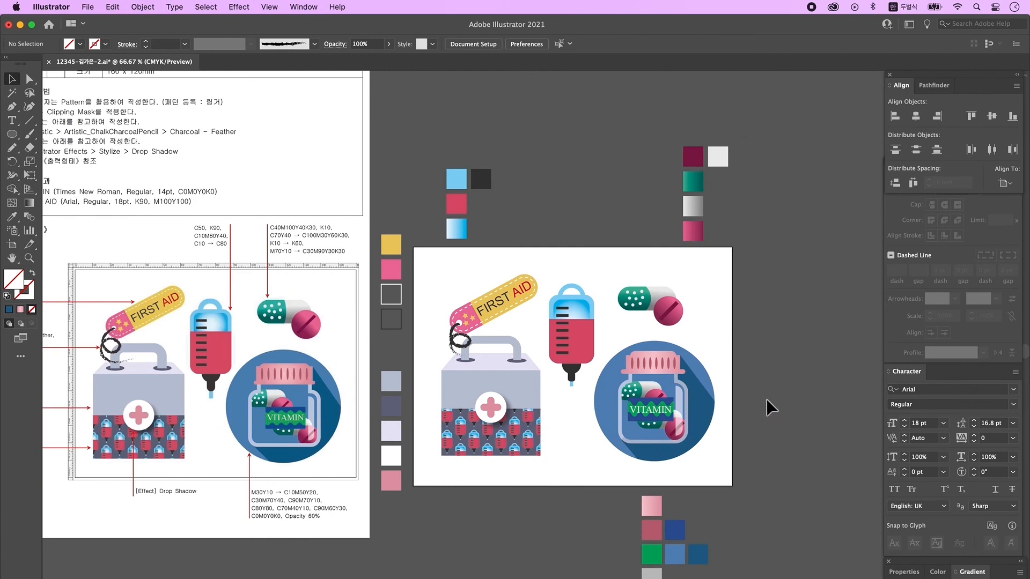
- Delete the placed reference image and the colour swatches around the artboard, and save the document
click(261, 229)
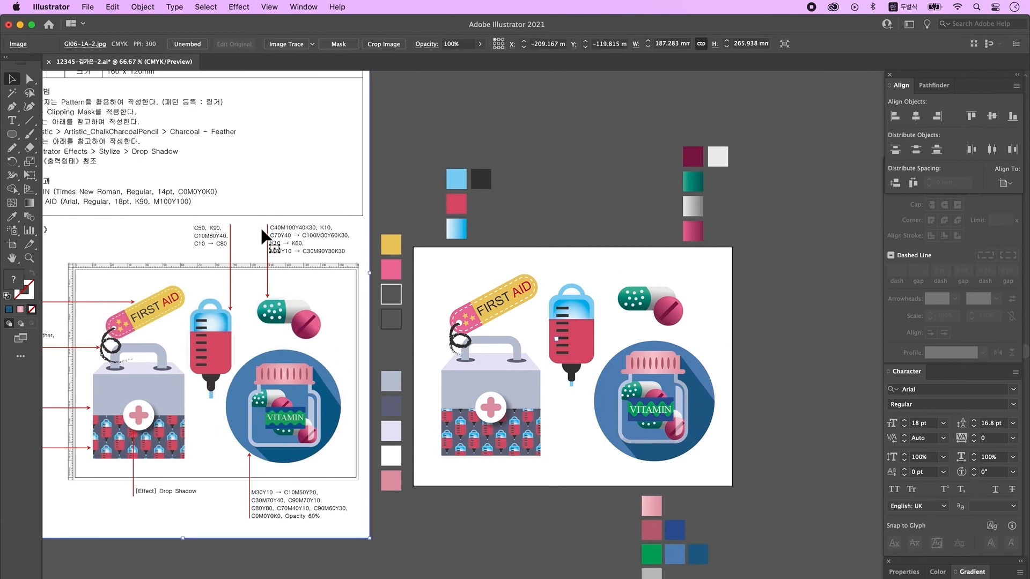
key(Delete)
key(super+a)
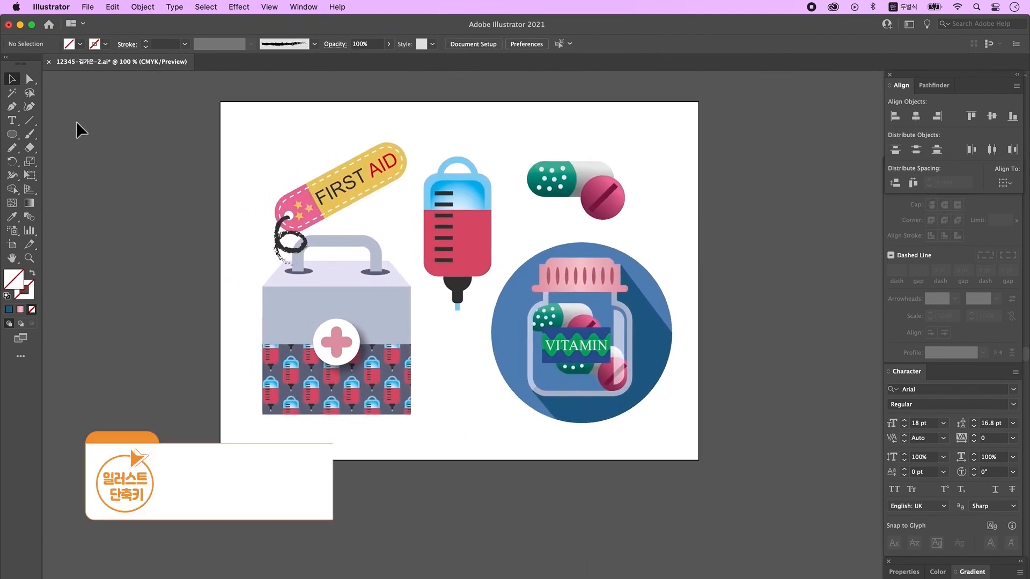
click(89, 6)
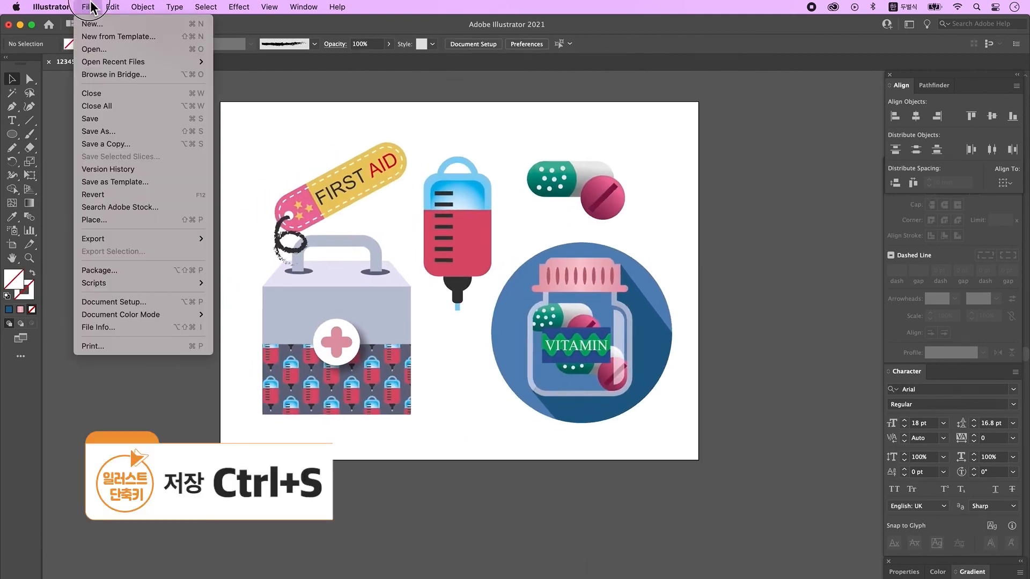
click(82, 119)
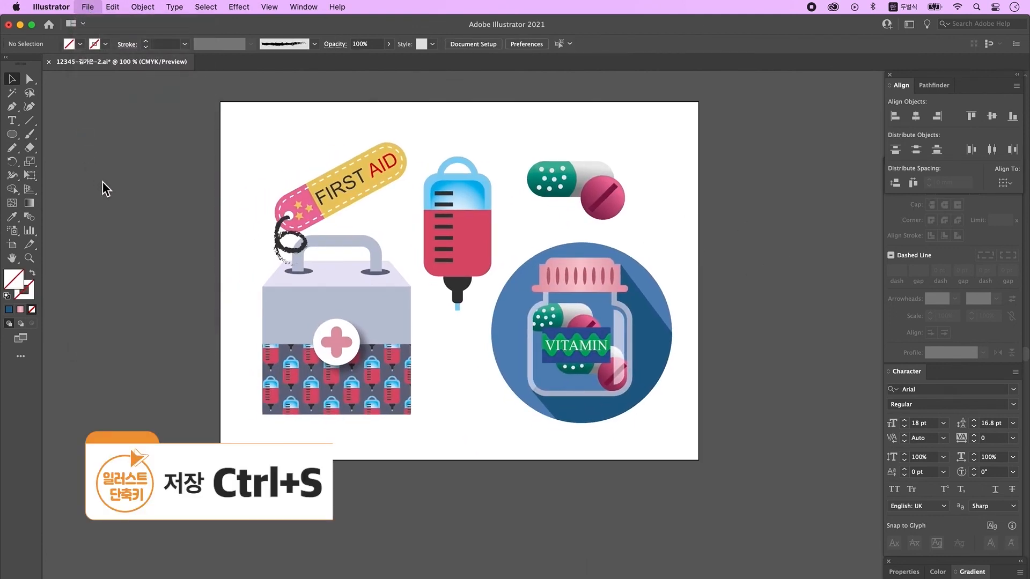